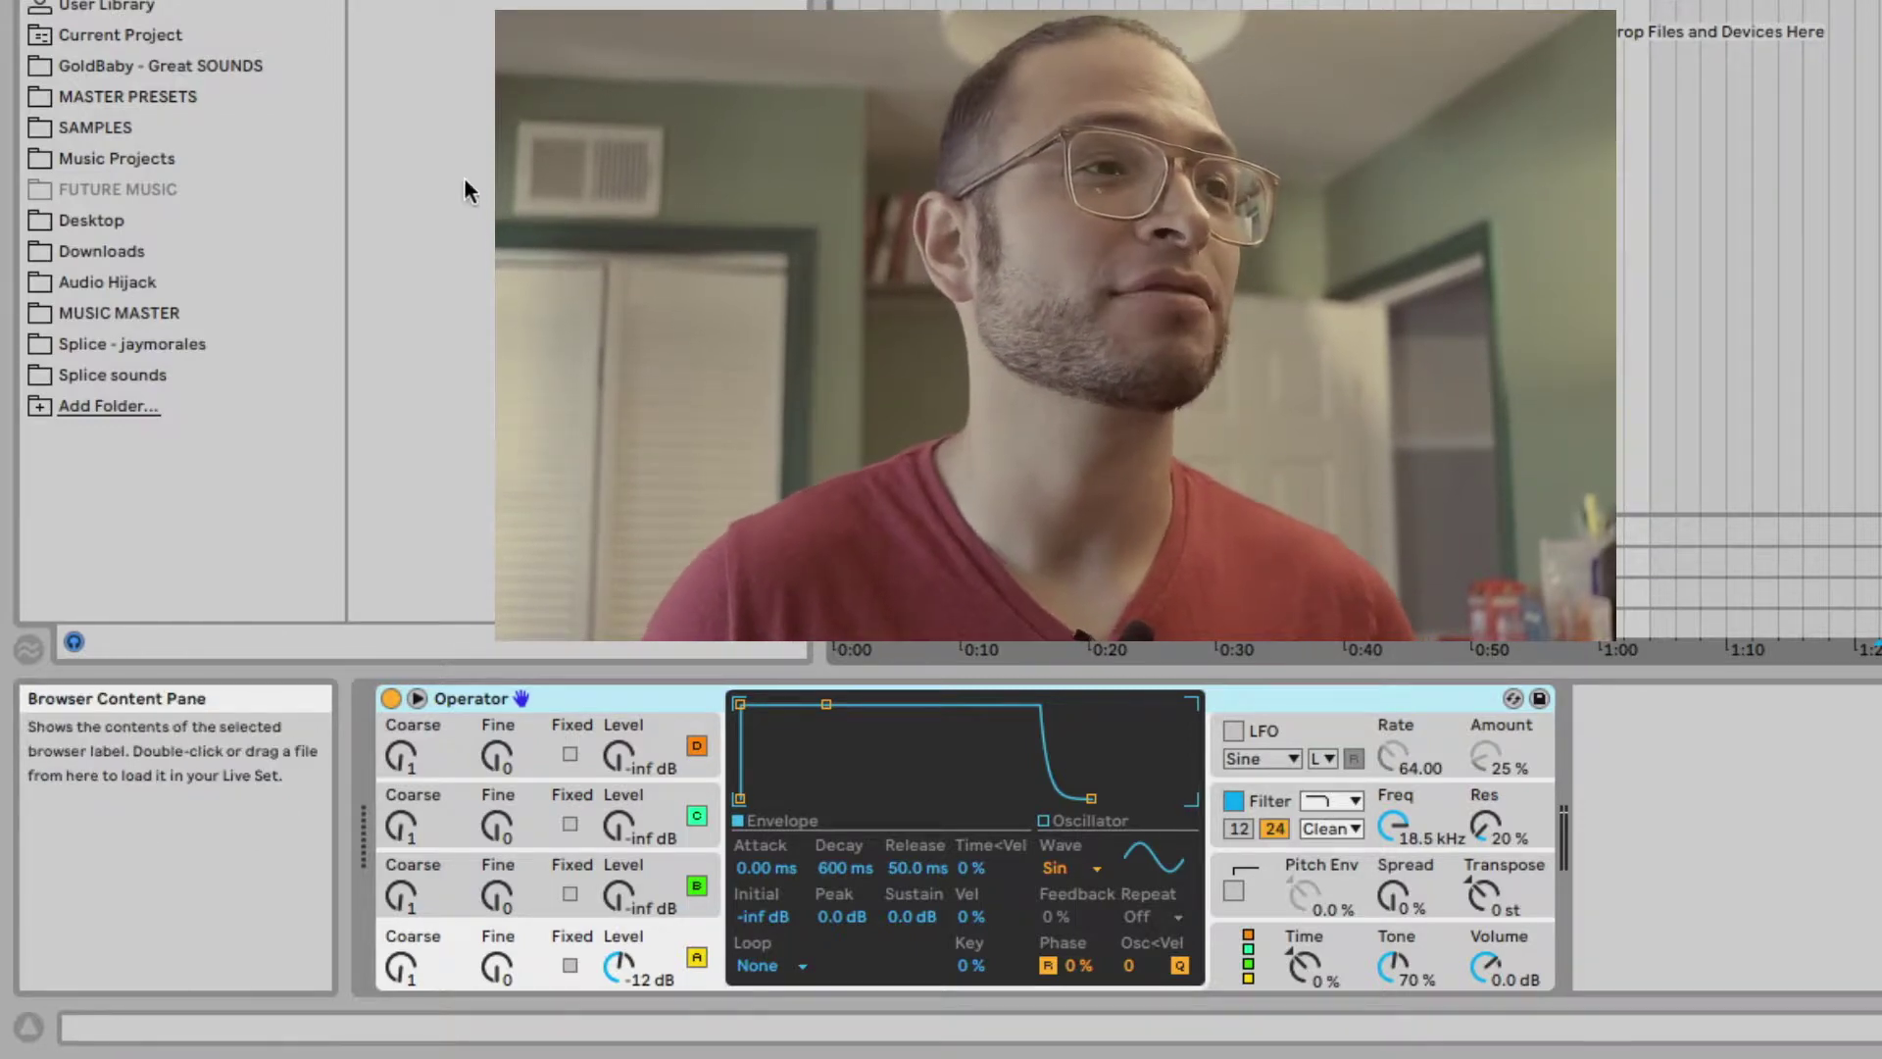
Inspect Operator's algorithm and global parameters, and view each of the four oscillators from D down to A.
click(678, 690)
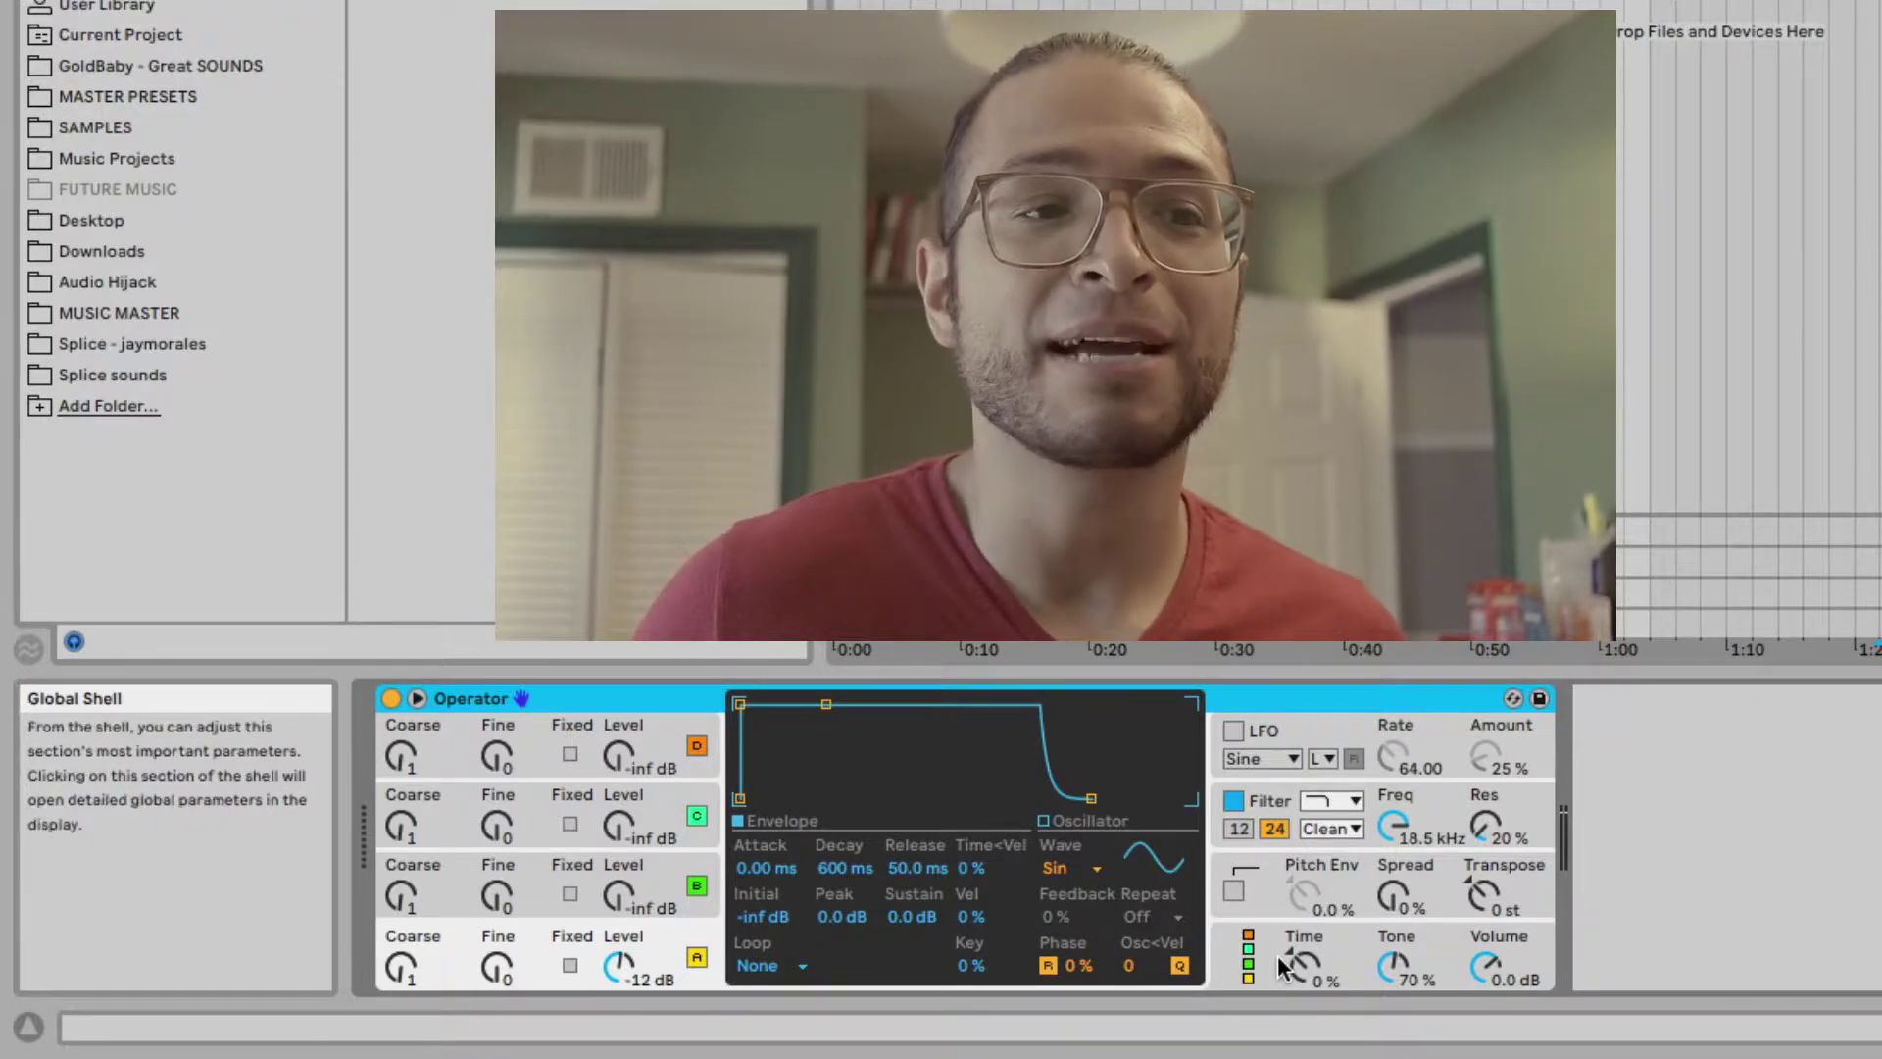
click(1250, 971)
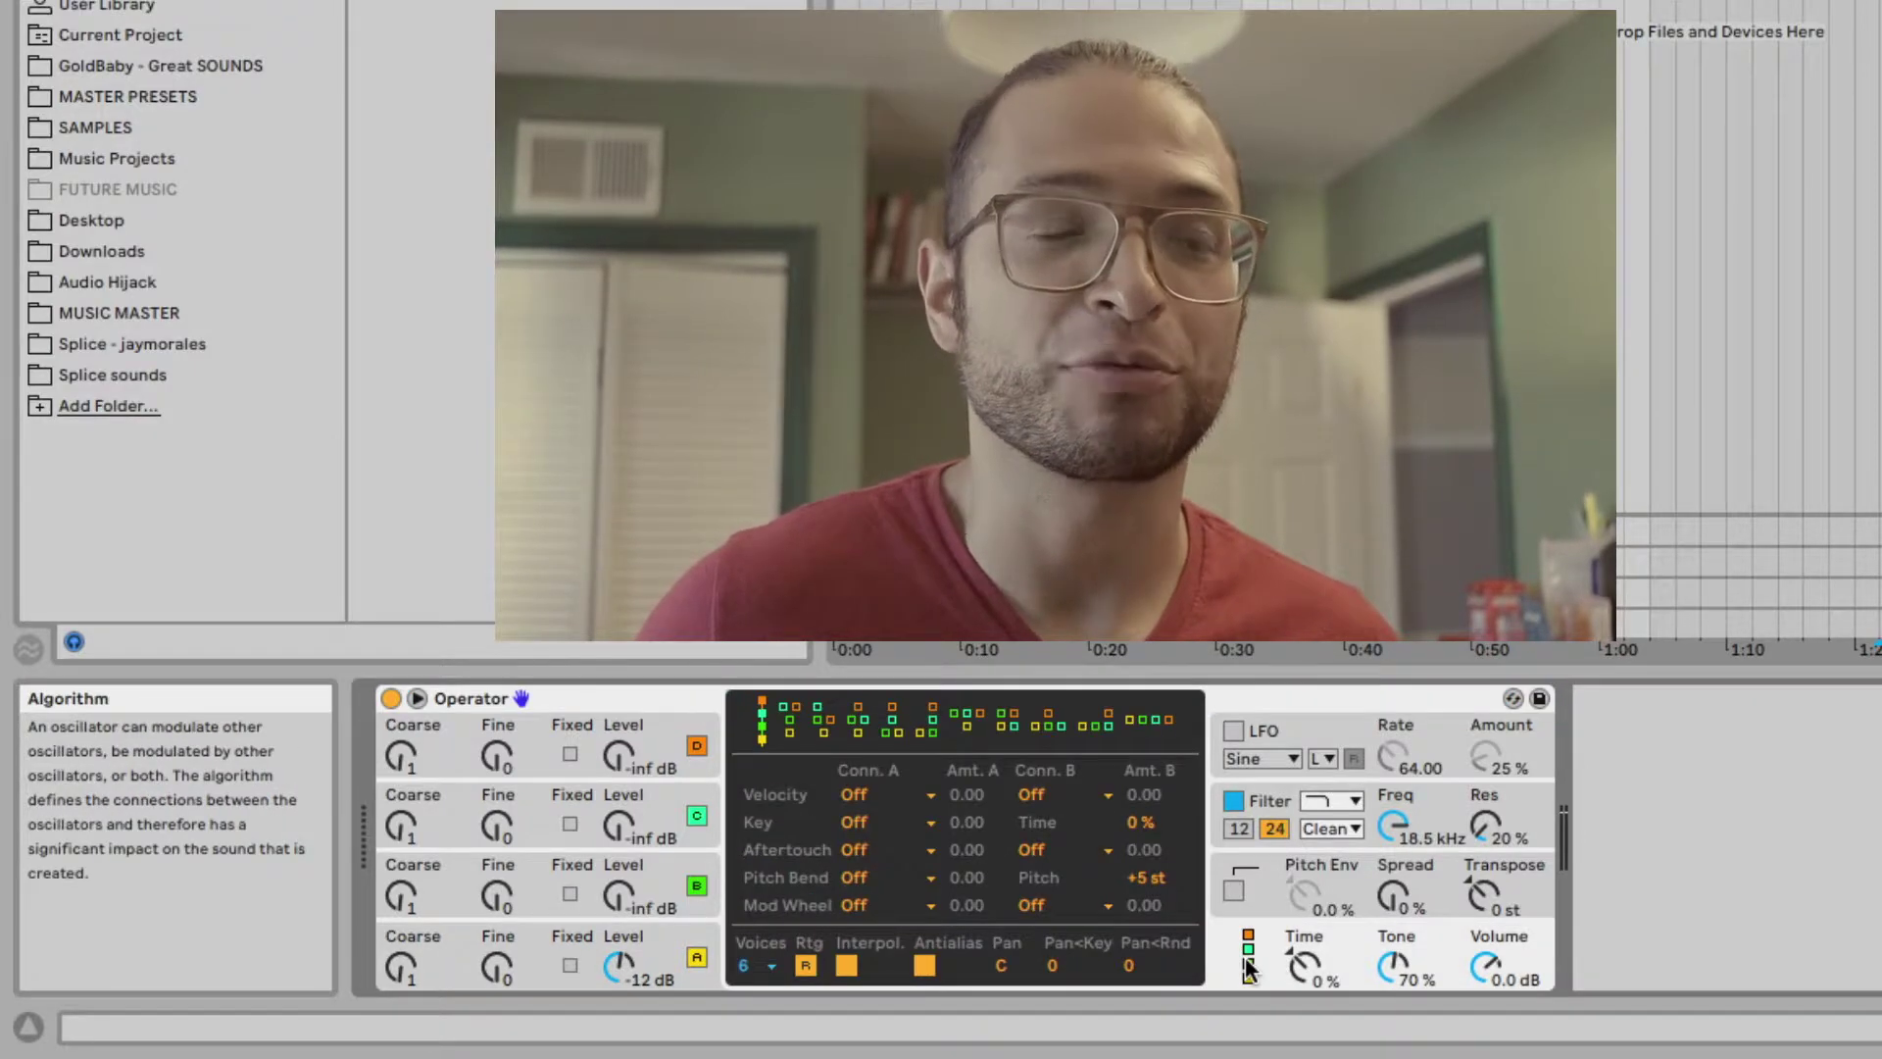
click(662, 742)
click(661, 817)
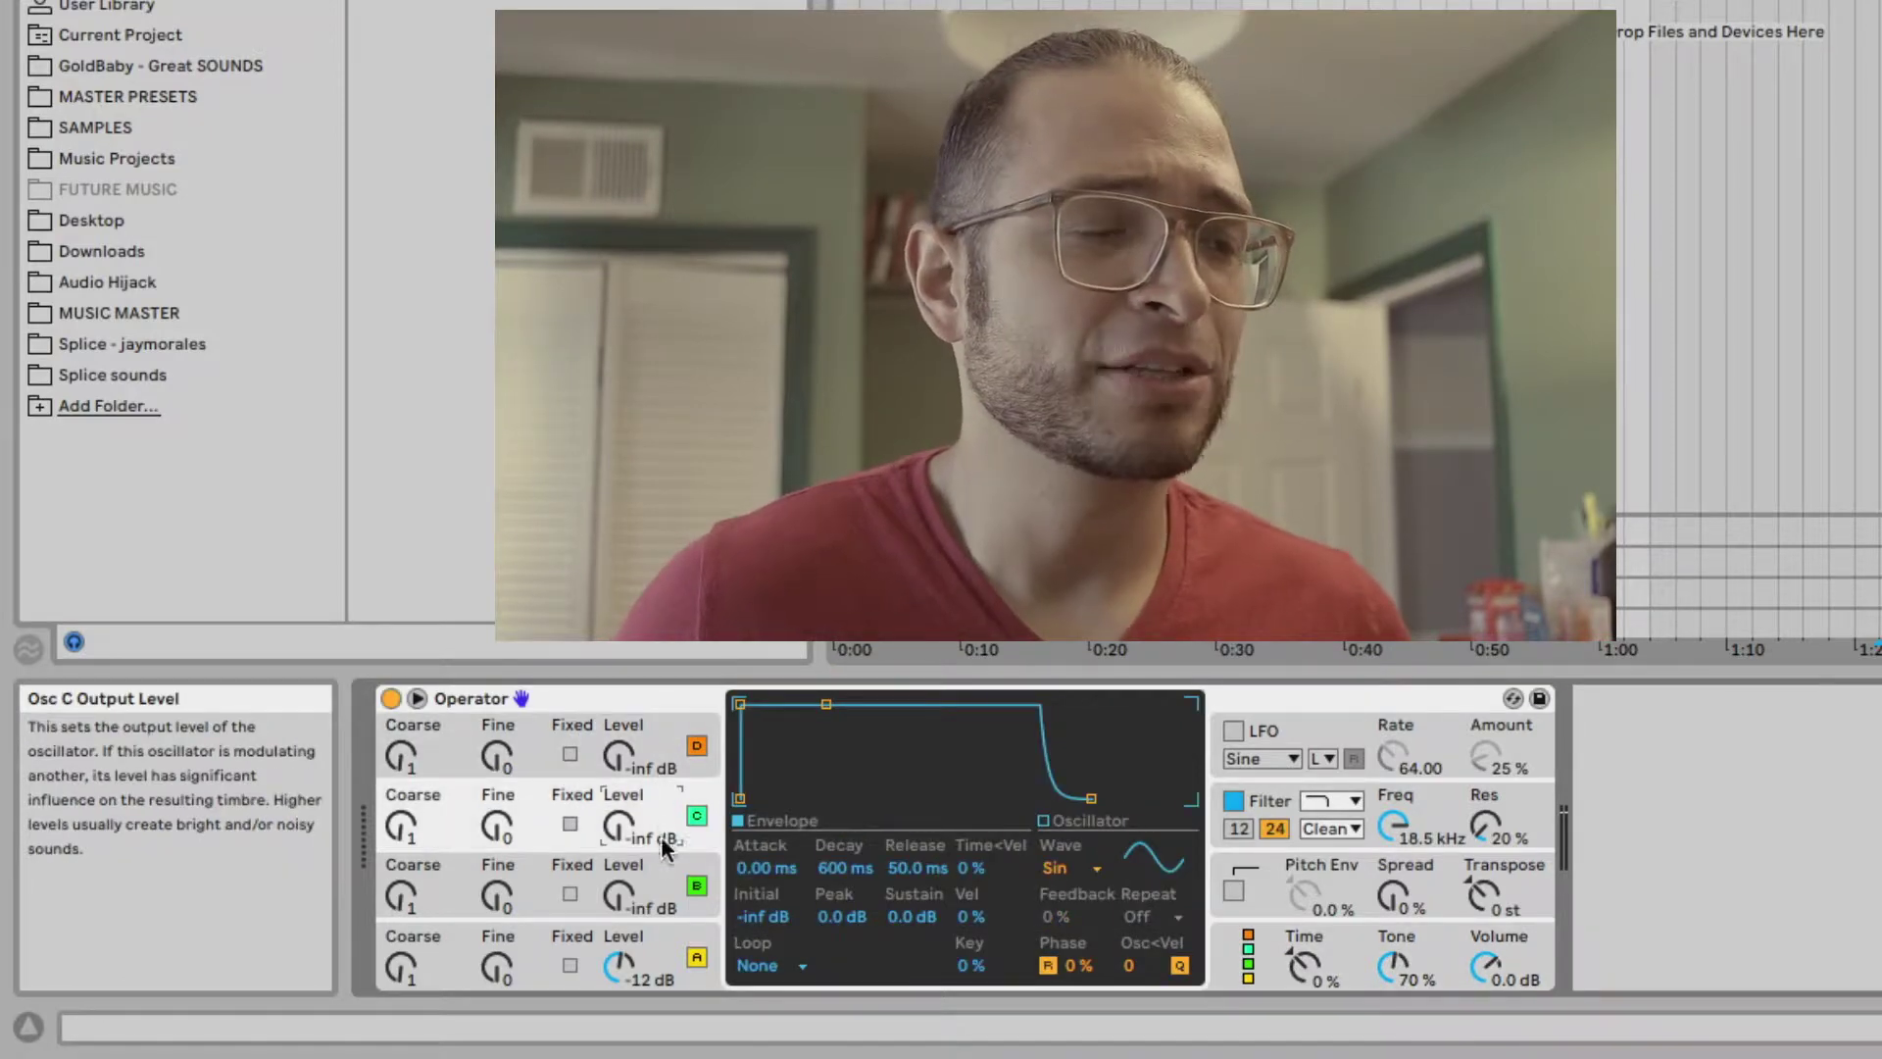
click(660, 876)
click(659, 941)
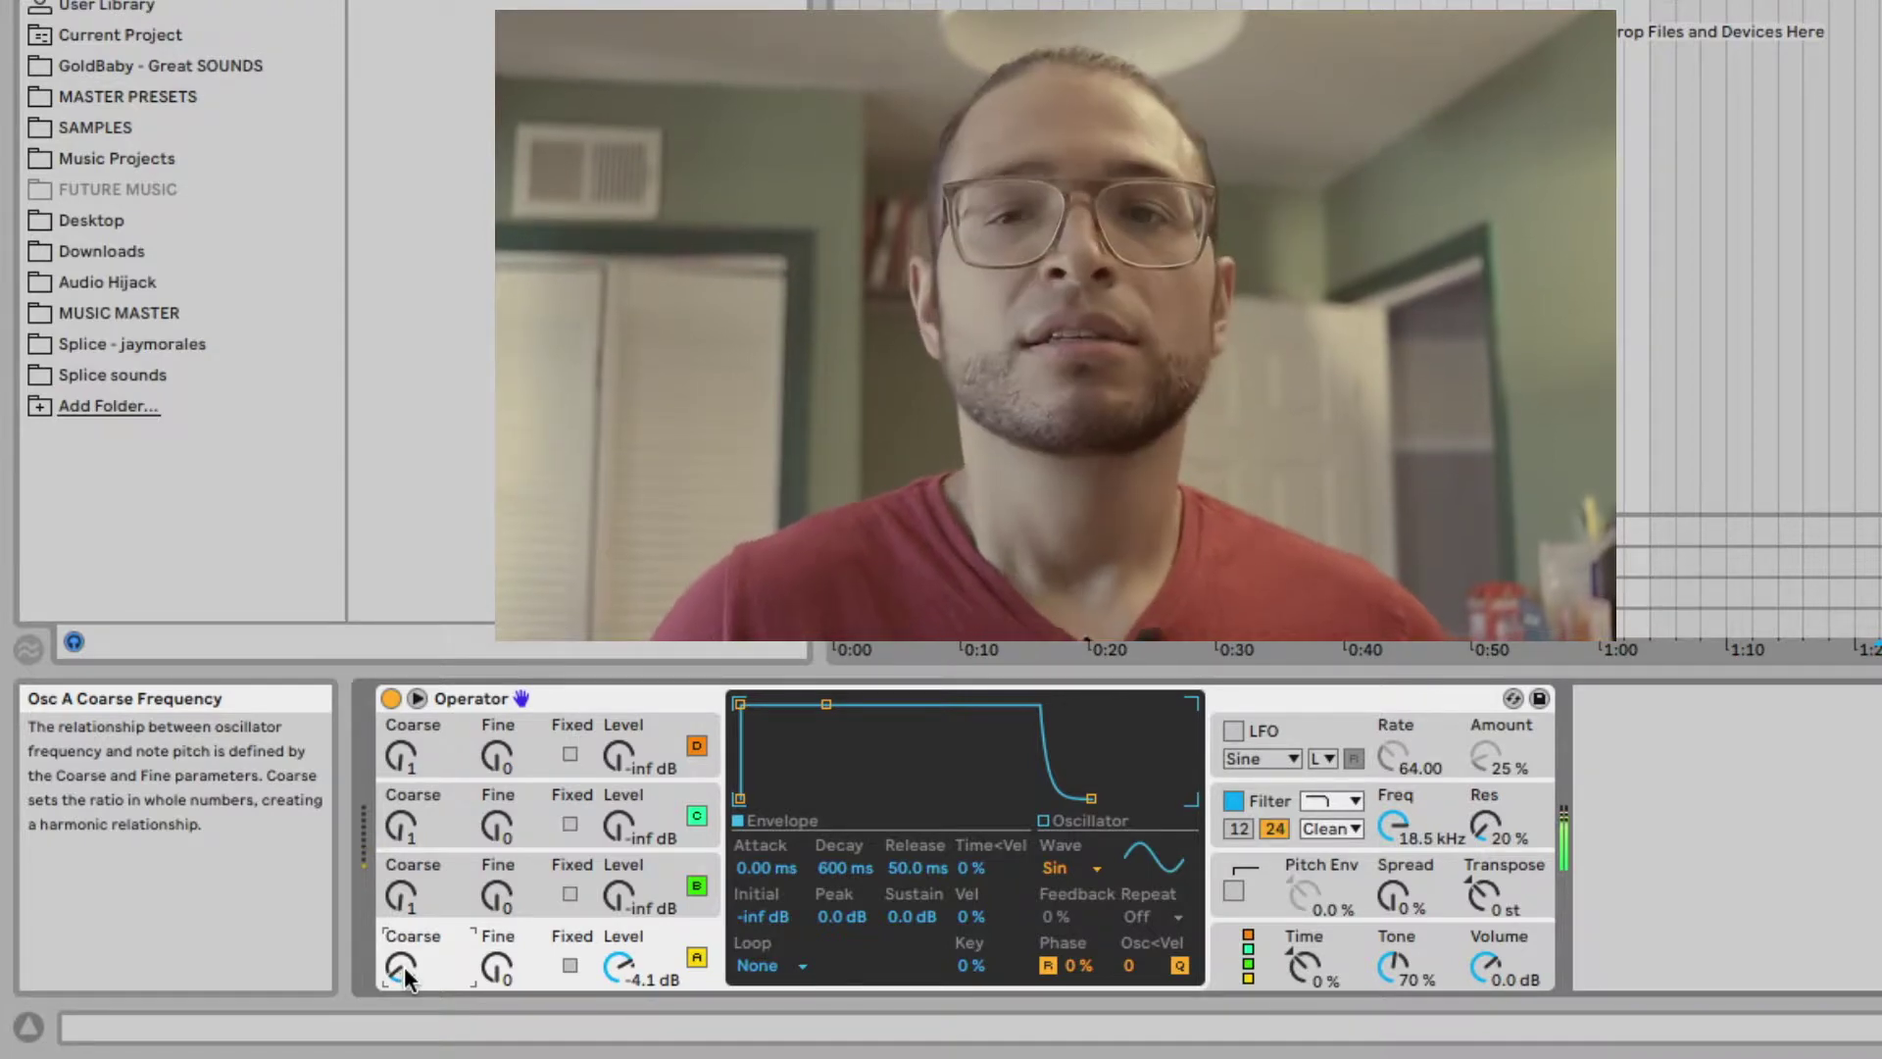
Set oscillator A's Coarse frequency to 0.5 and switch it to a fixed frequency of 143 Hz.
drag(407, 978, 406, 941)
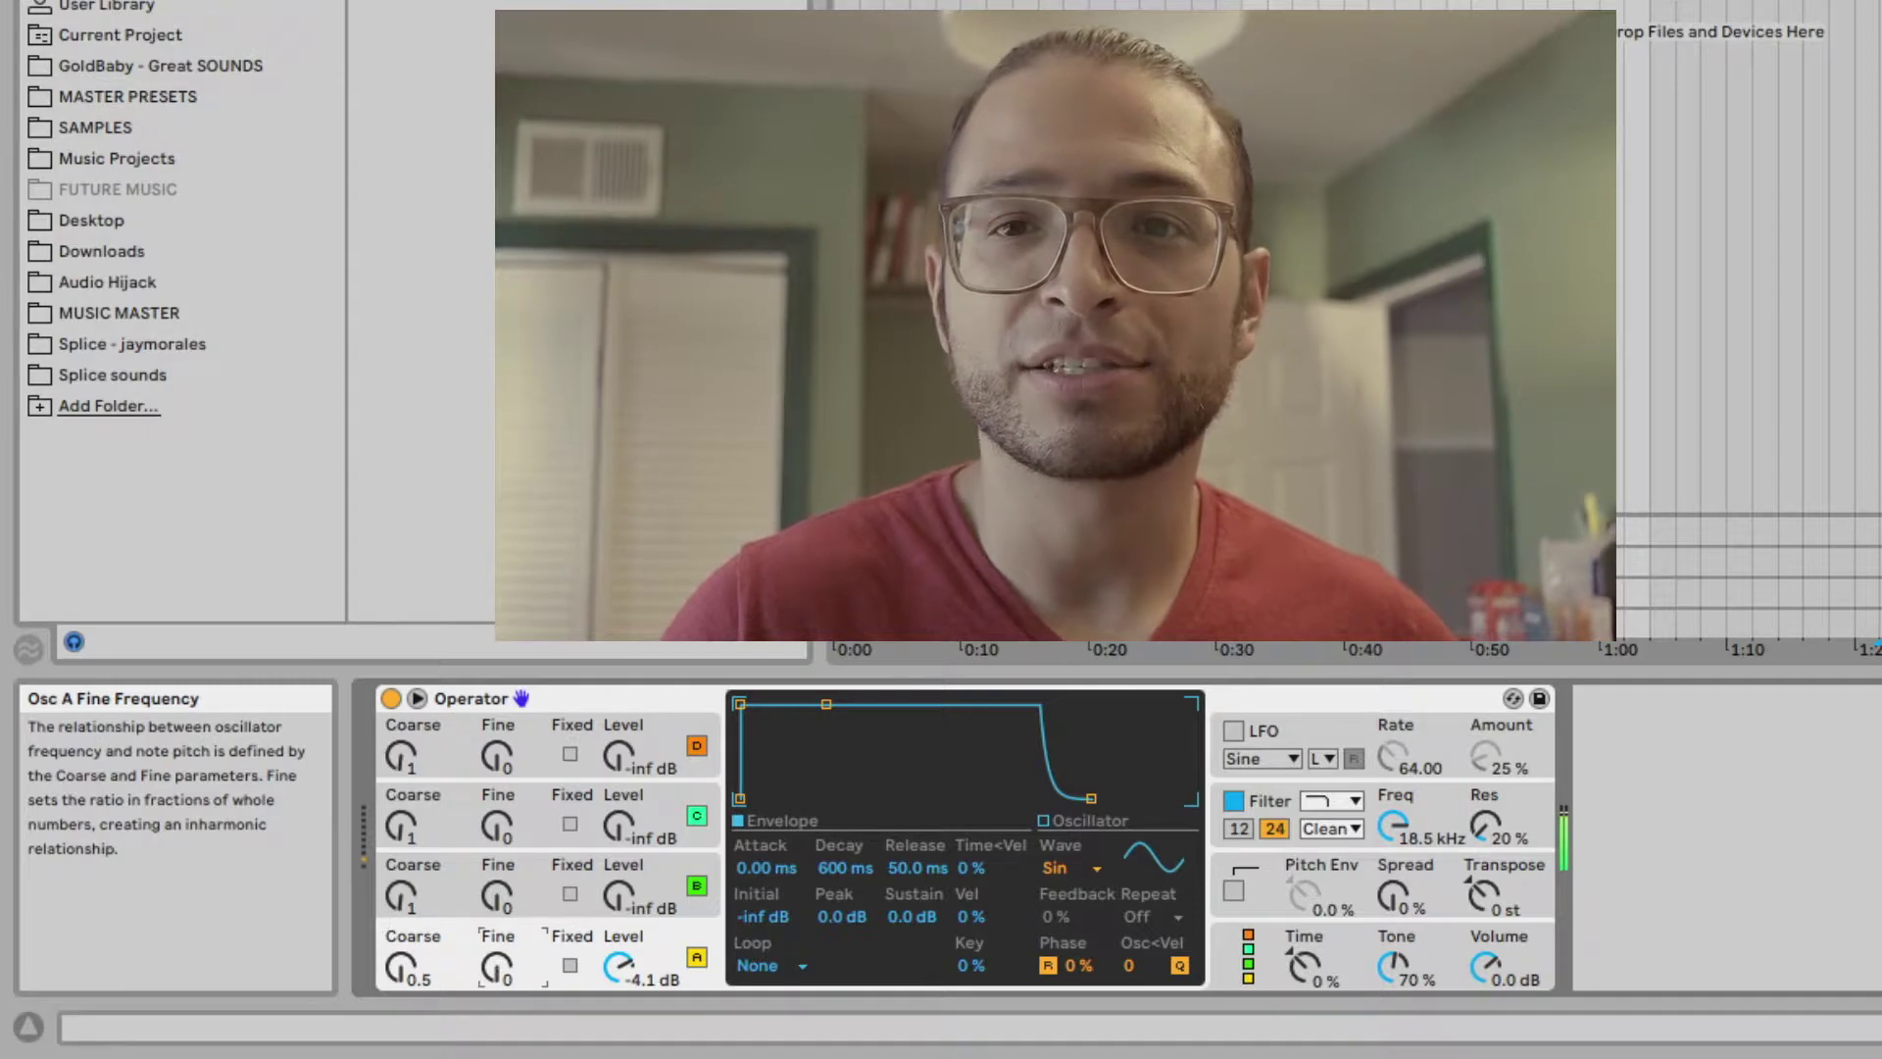
drag(497, 968, 497, 1029)
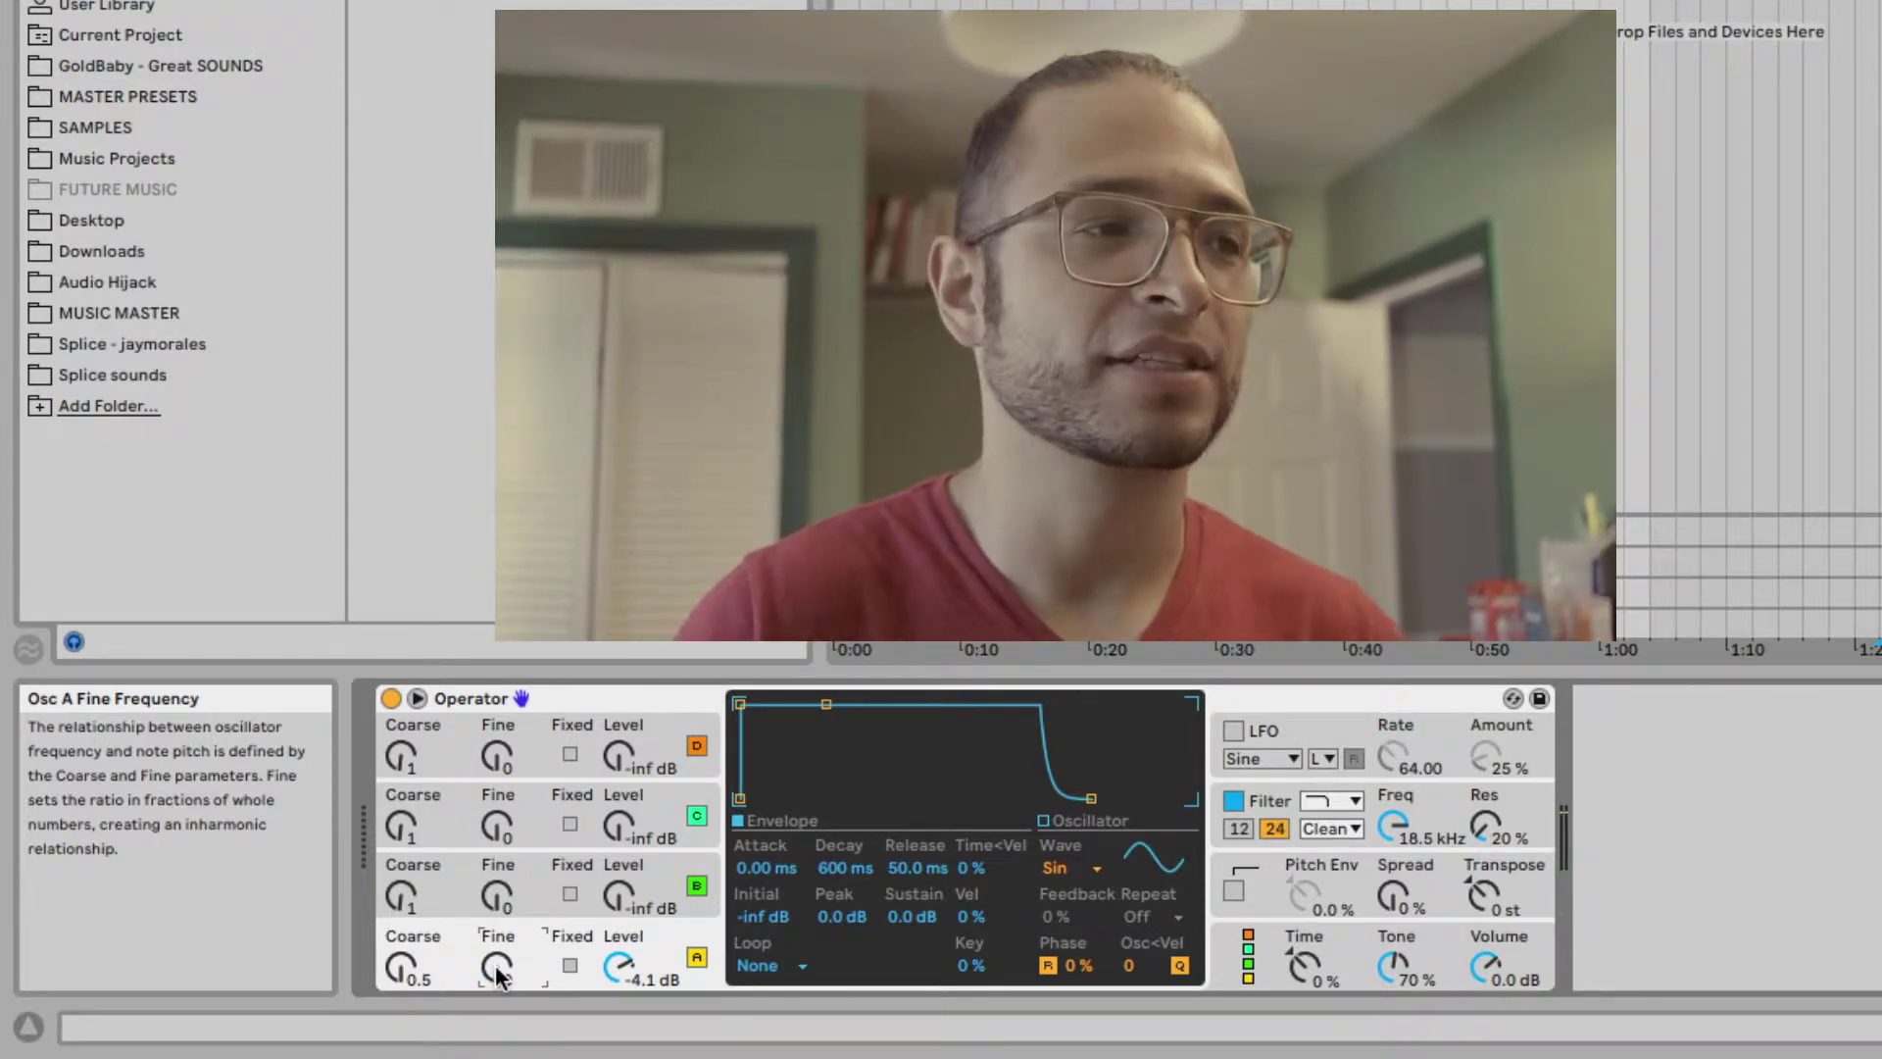
click(570, 966)
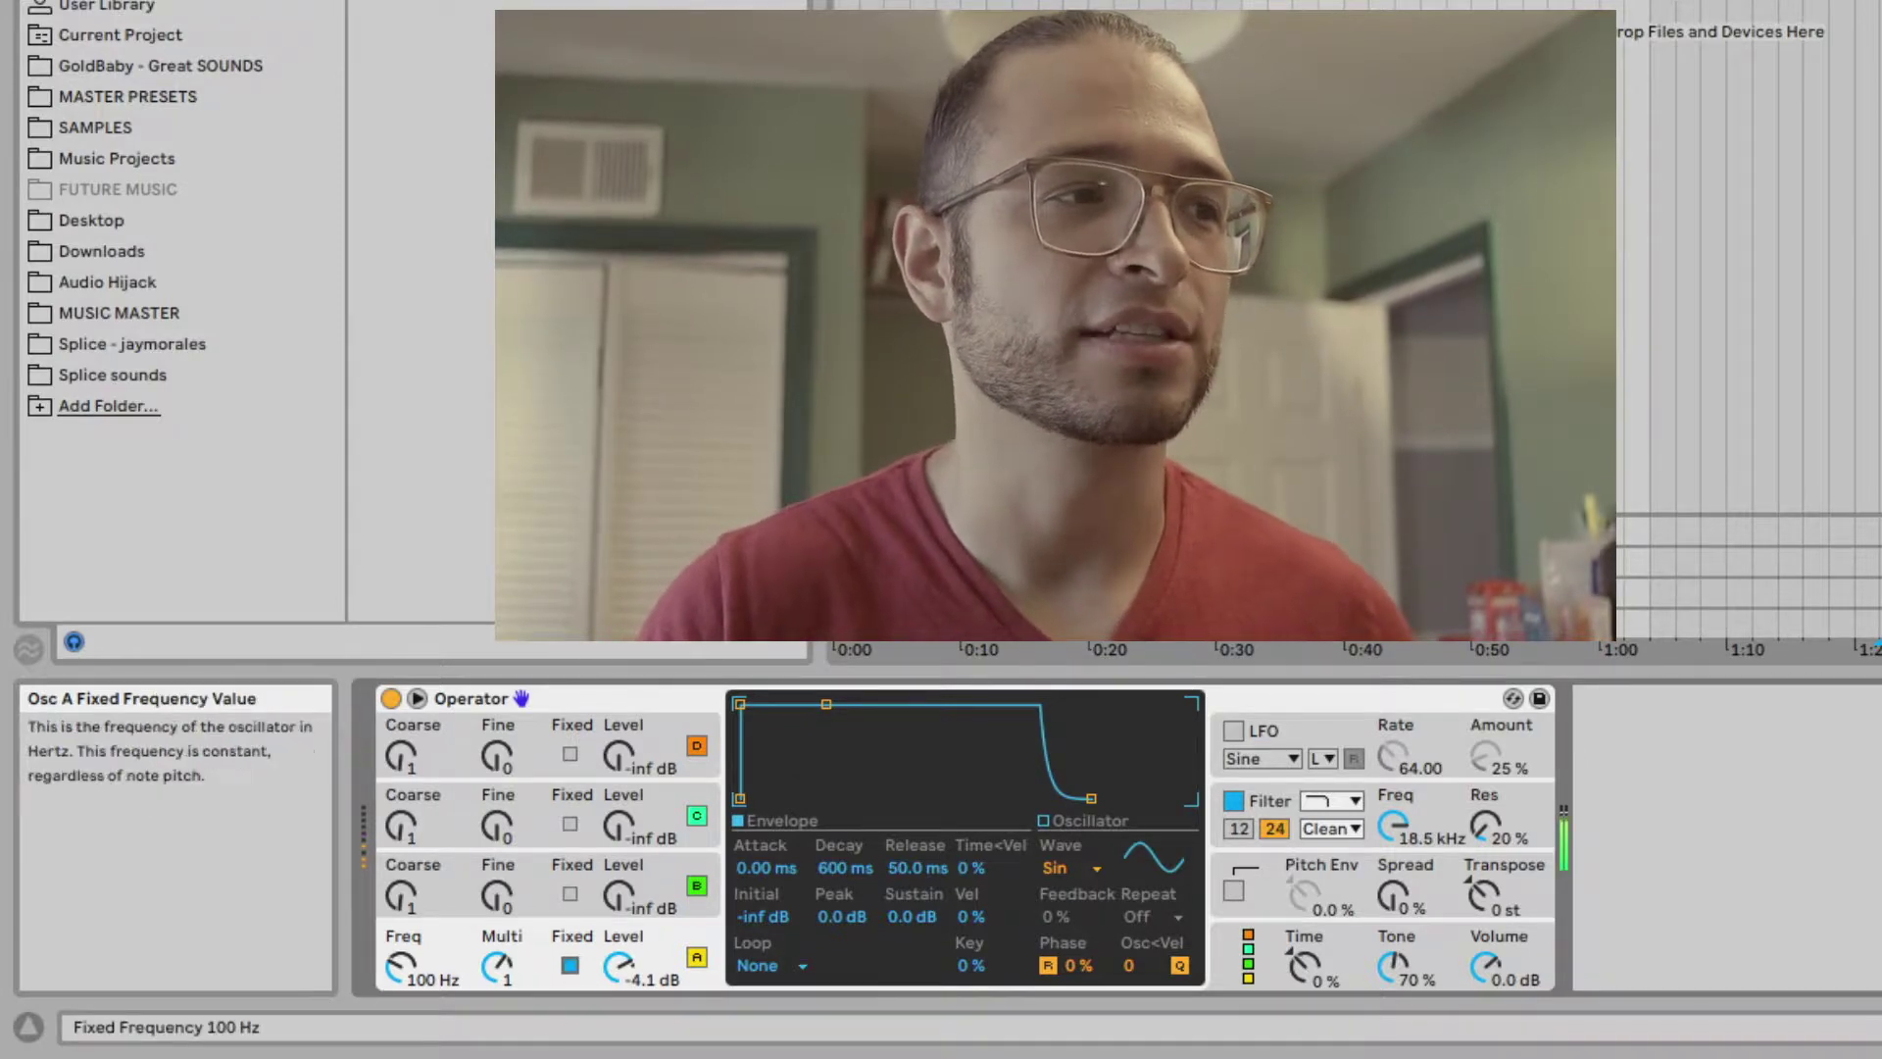
drag(400, 968, 400, 951)
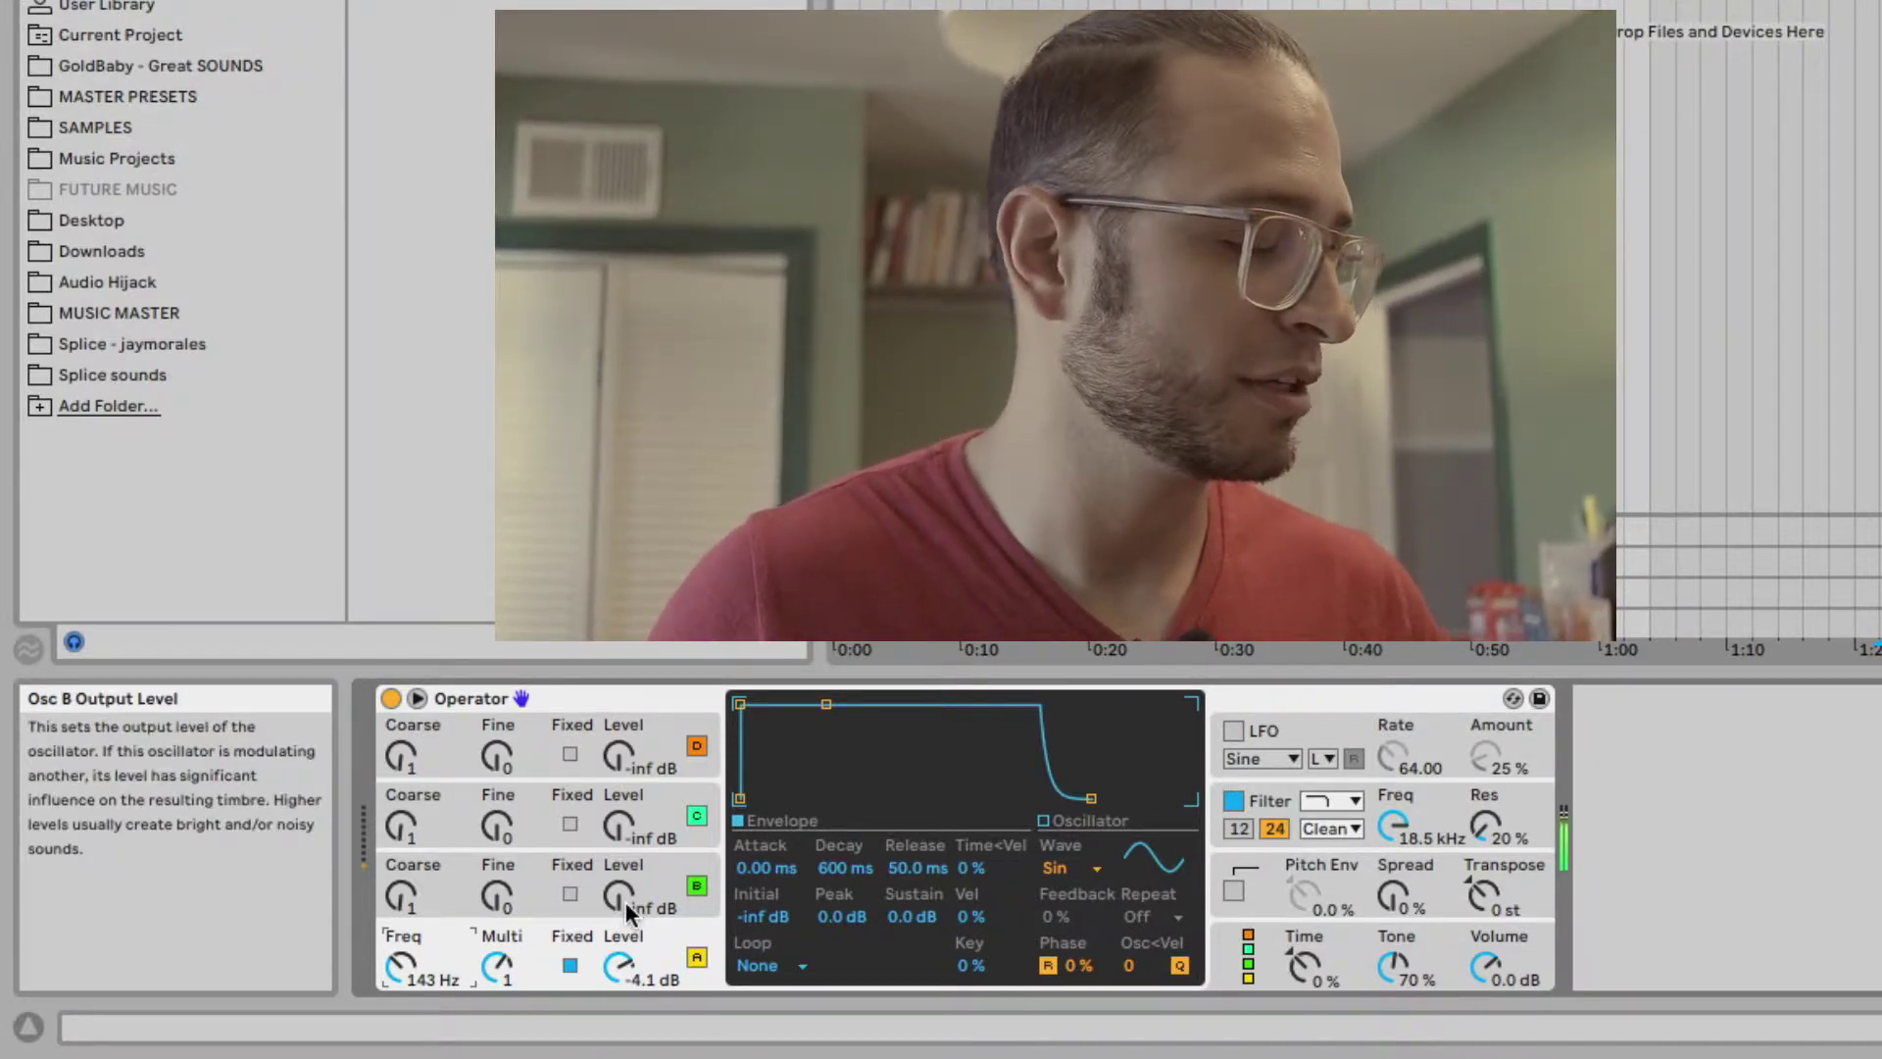
Try raising oscillator B's output level to modulate oscillator A, and return it to -inf dB.
drag(625, 901, 626, 867)
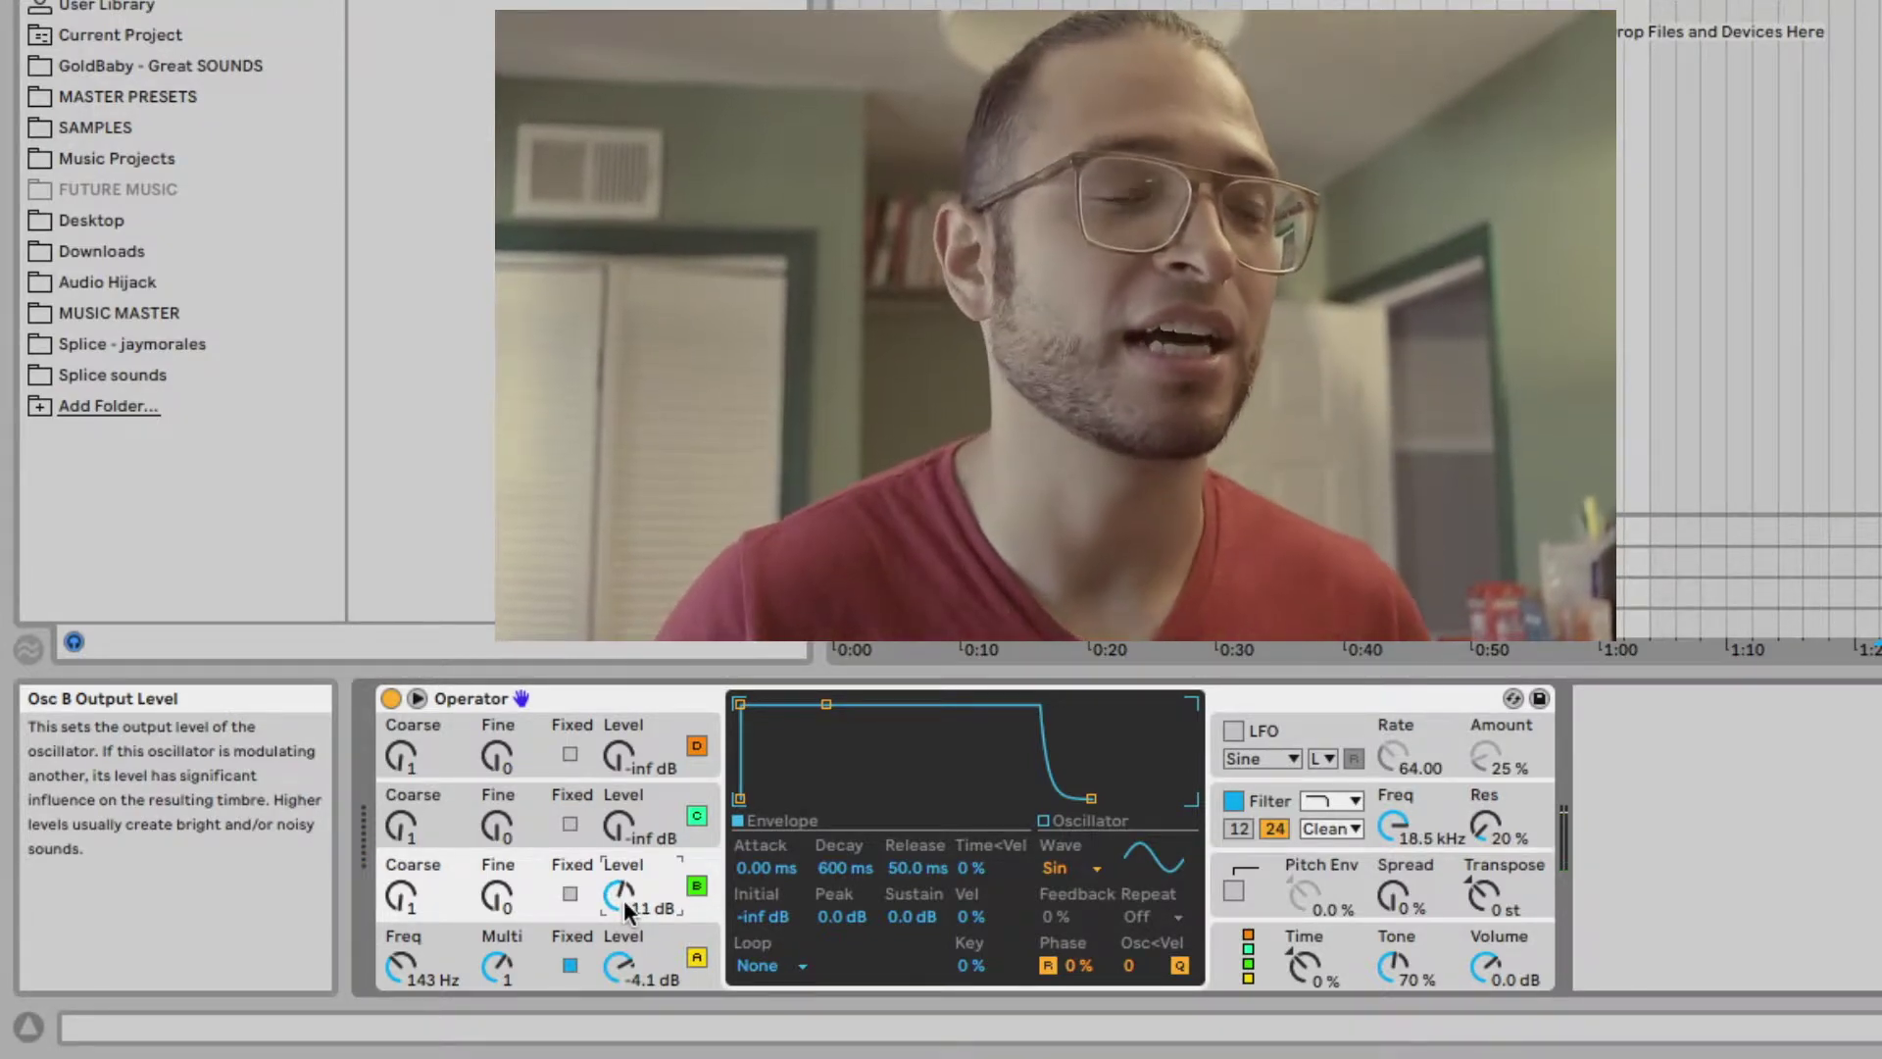
drag(638, 884, 638, 906)
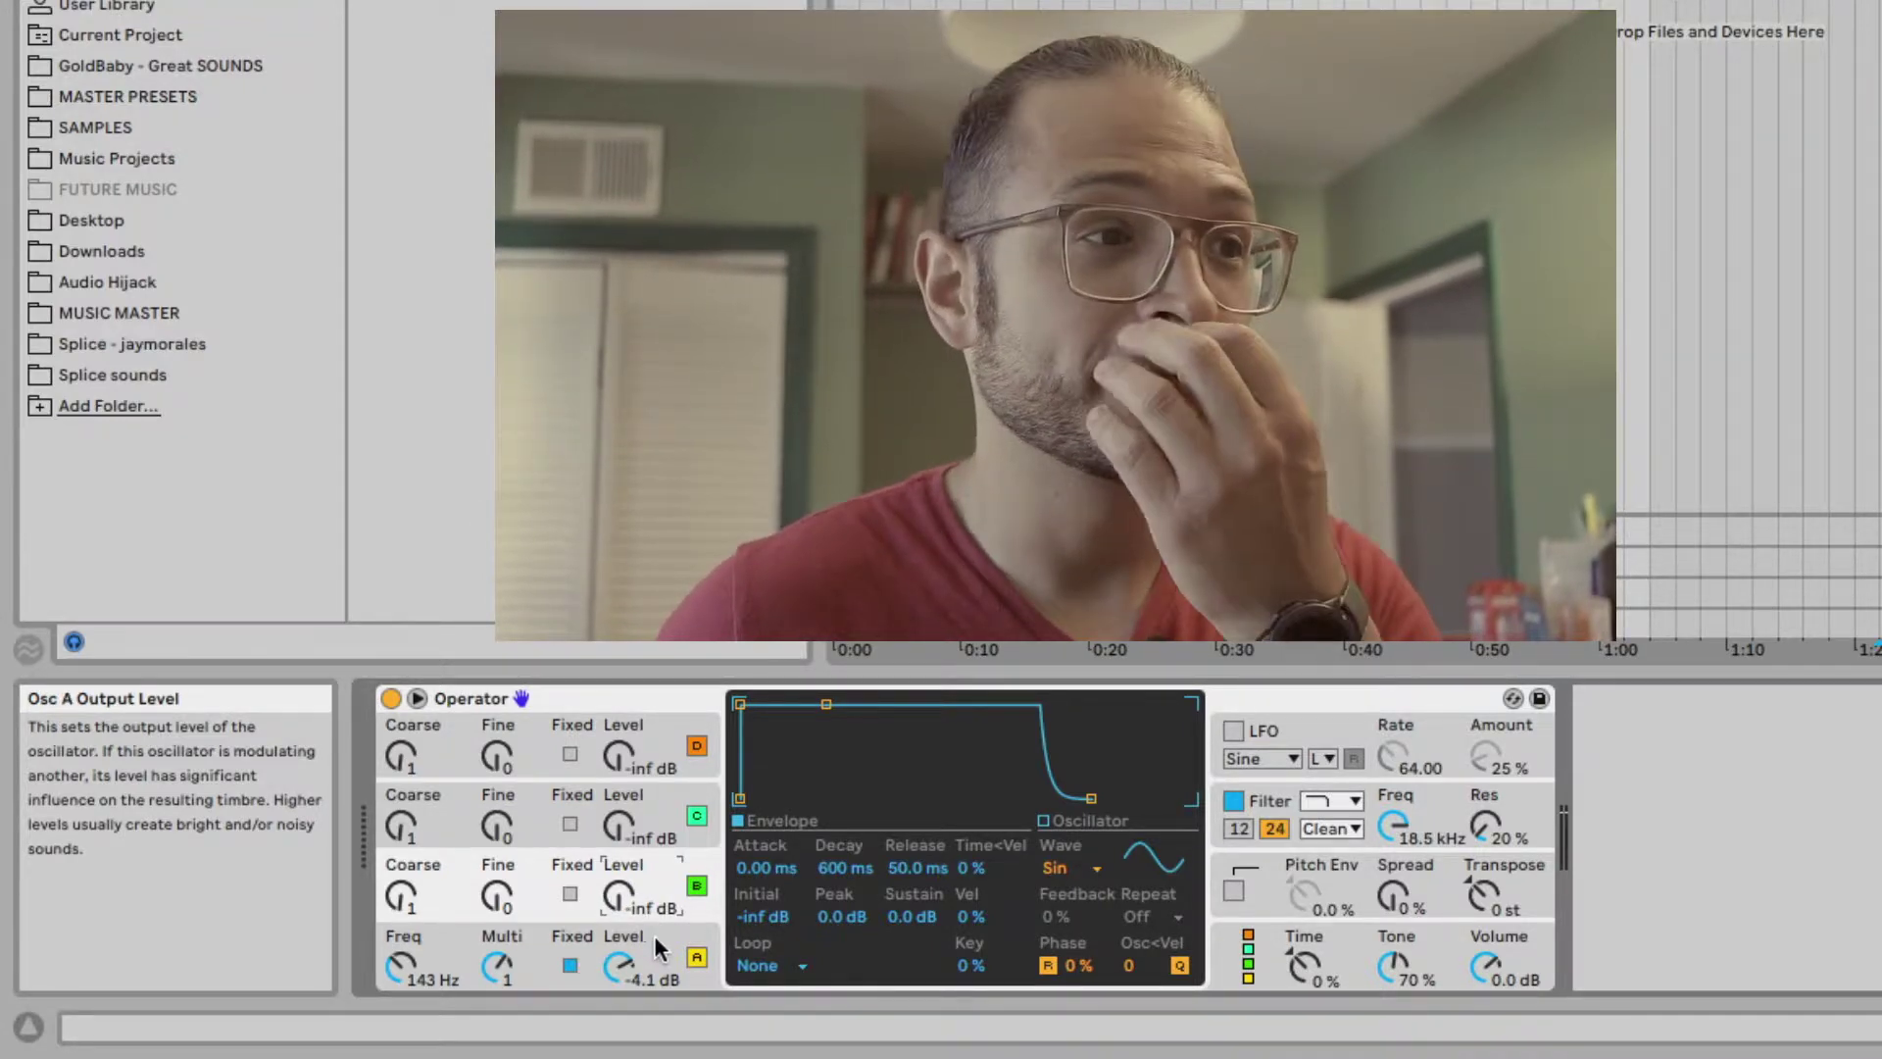
click(652, 746)
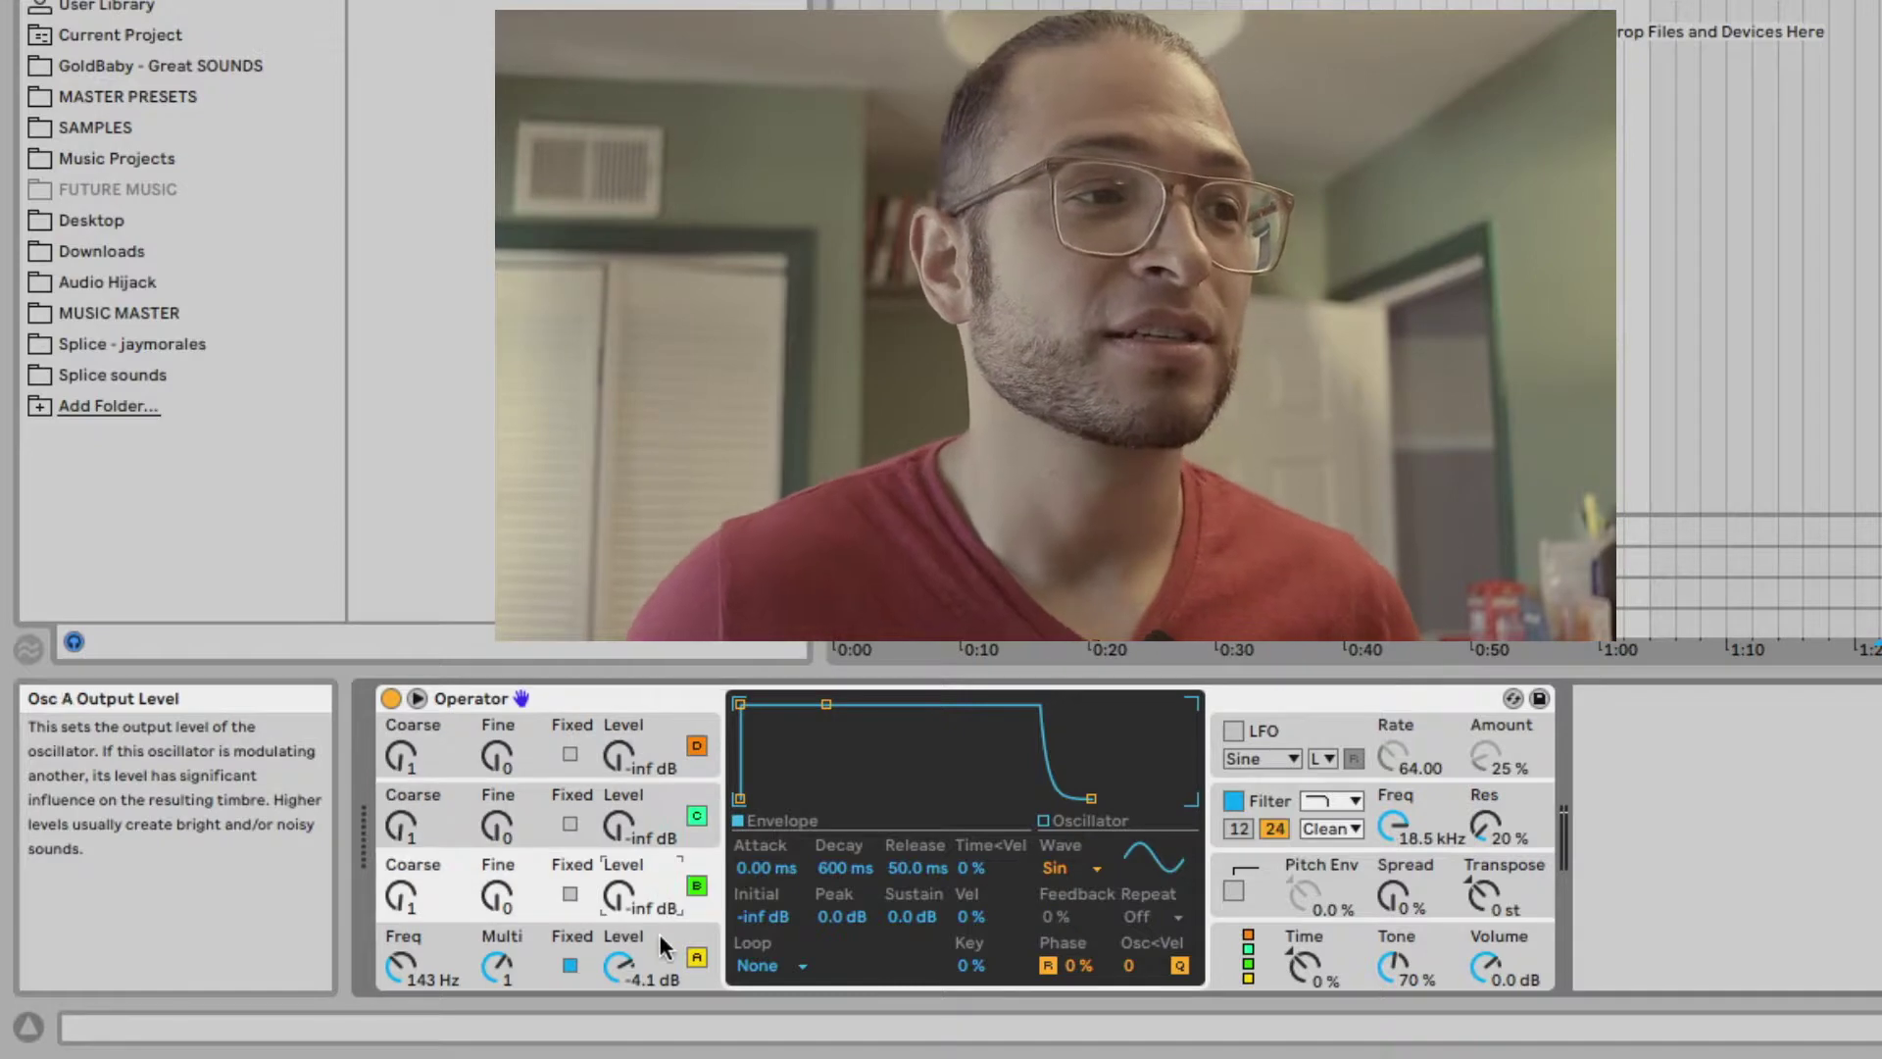
Try the Sw8, Sq3 and NoL waveforms on oscillator A.
click(656, 935)
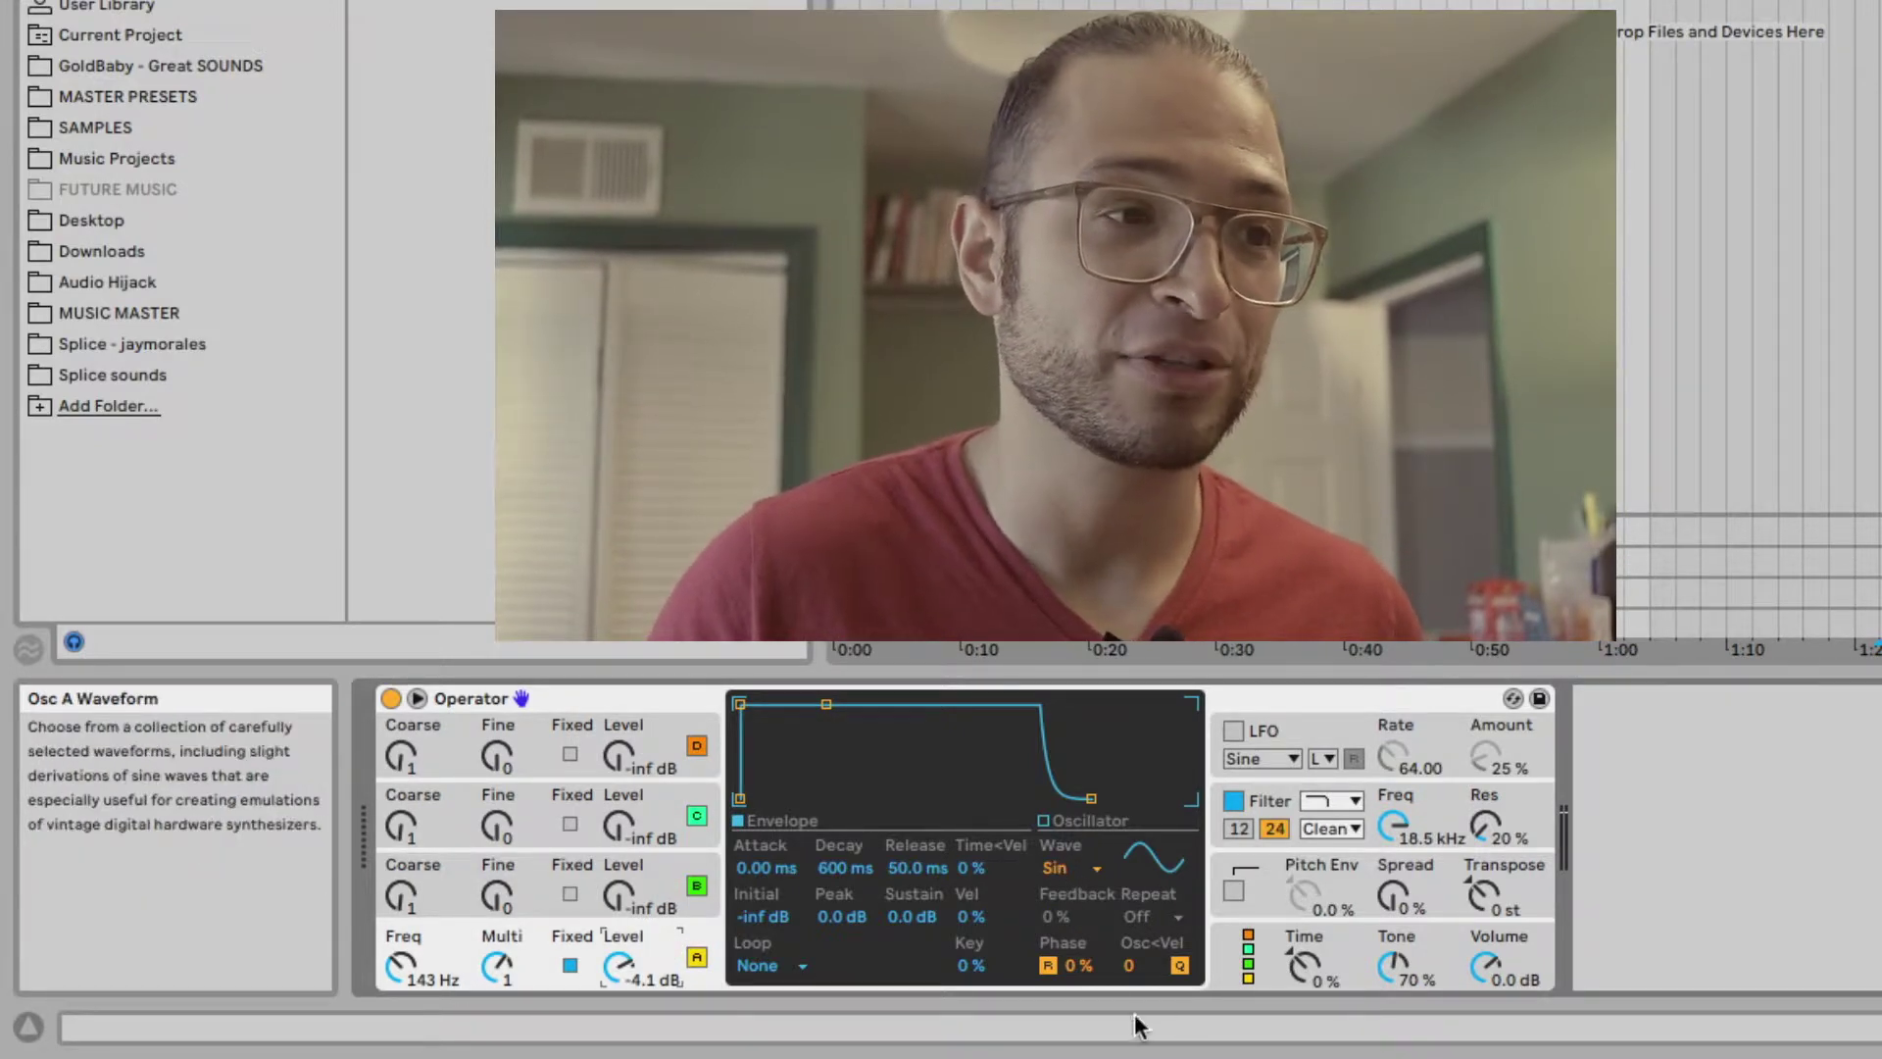
click(1057, 867)
click(1082, 452)
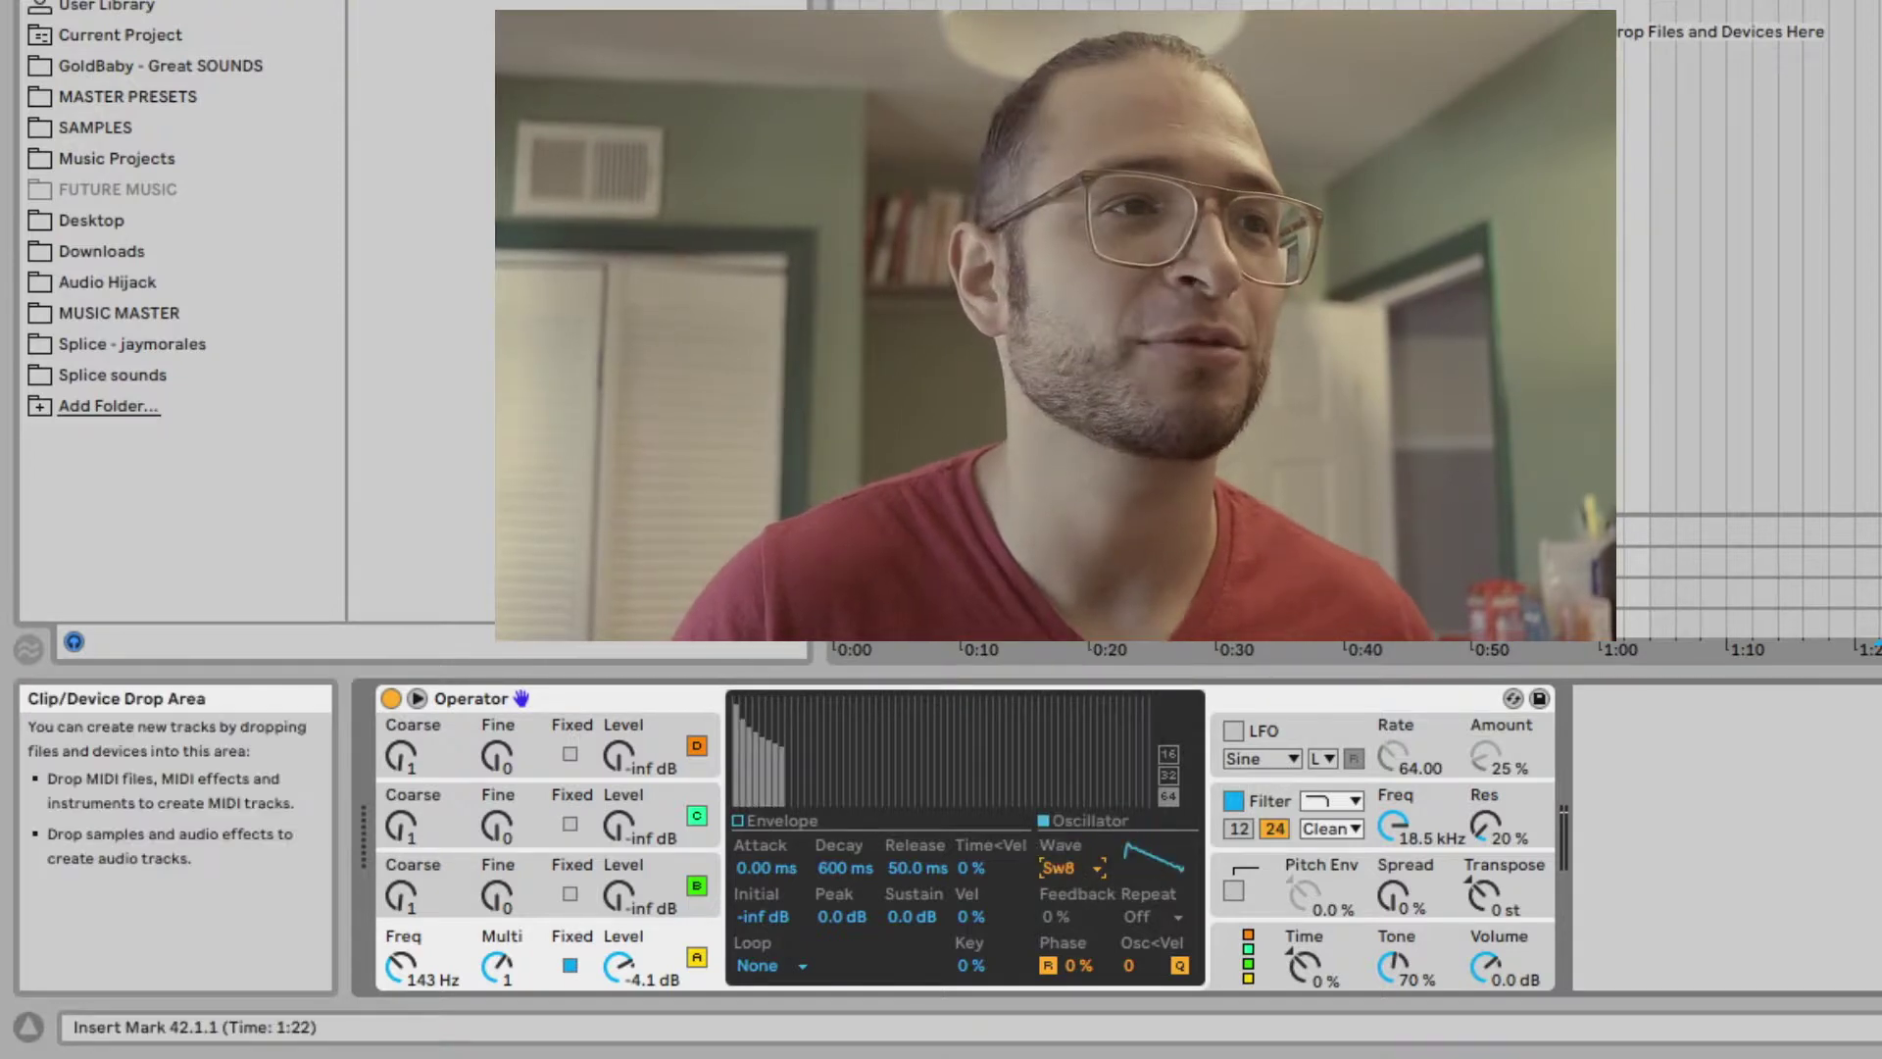
click(1065, 865)
click(1077, 574)
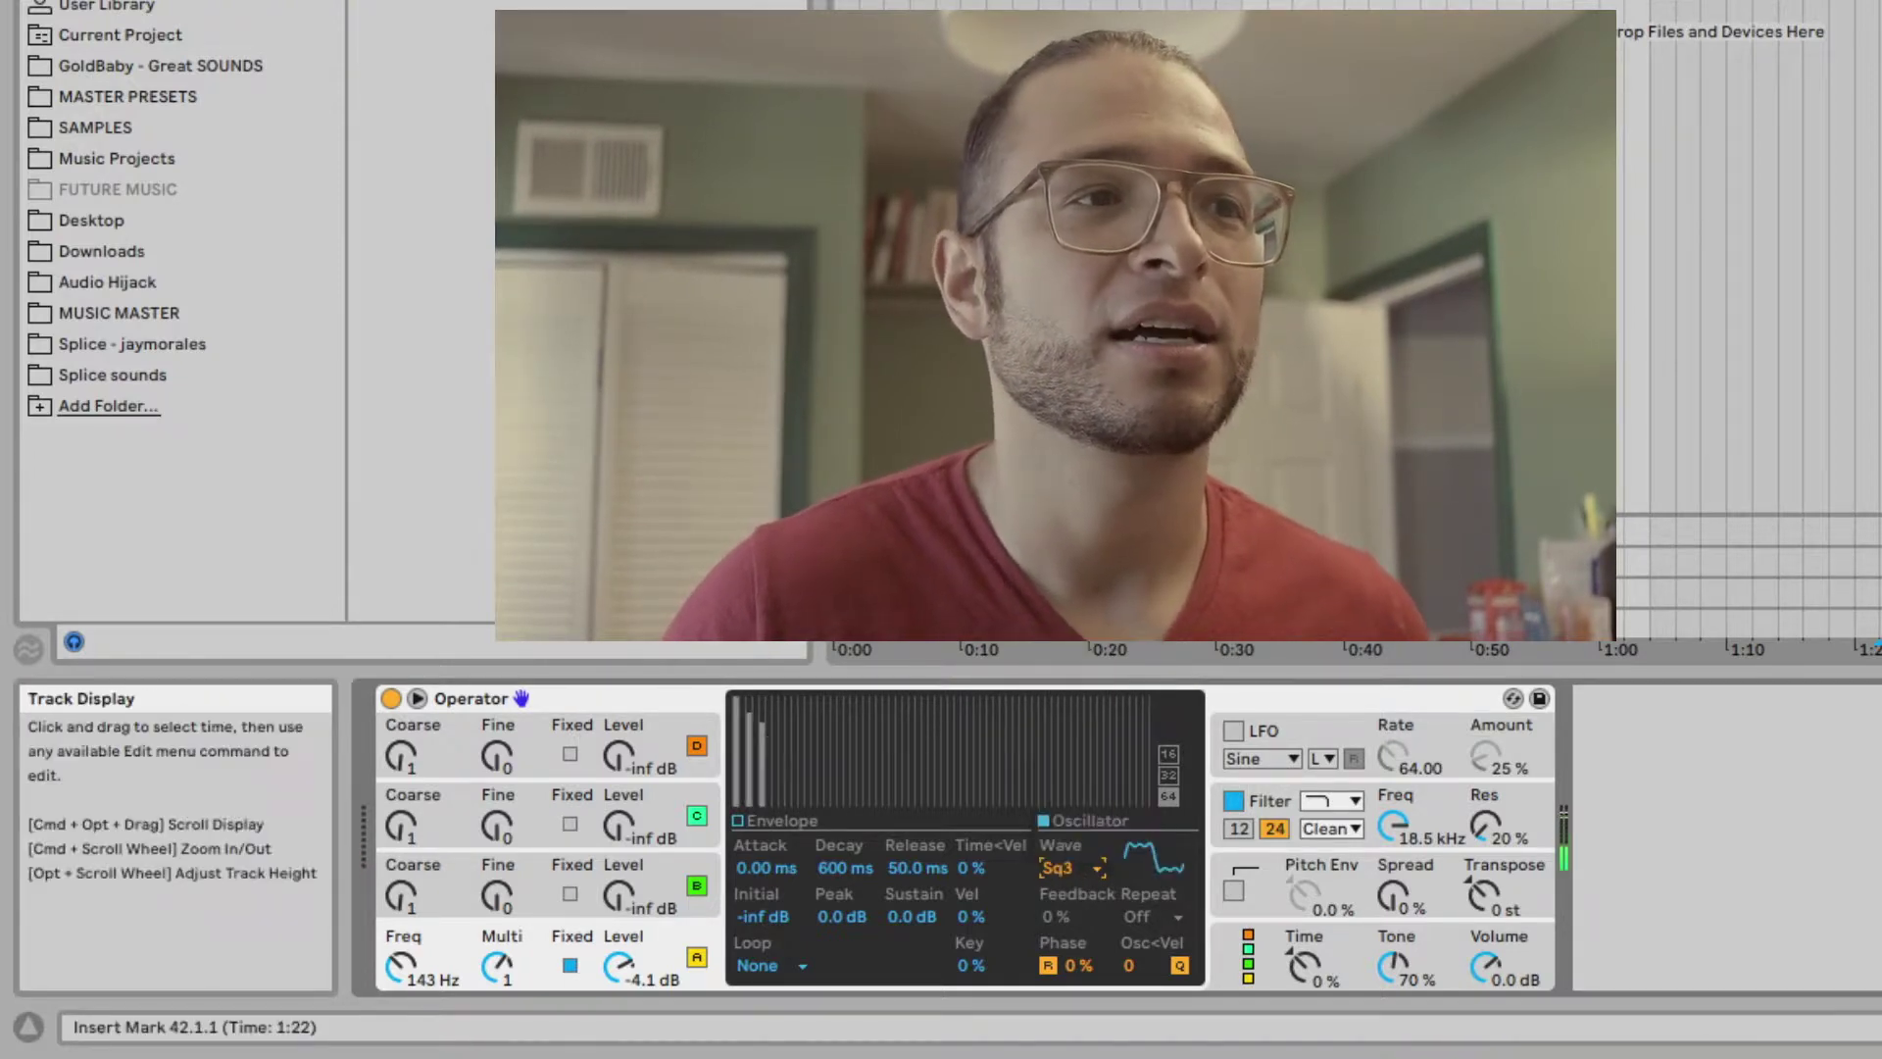
click(1068, 863)
click(1080, 792)
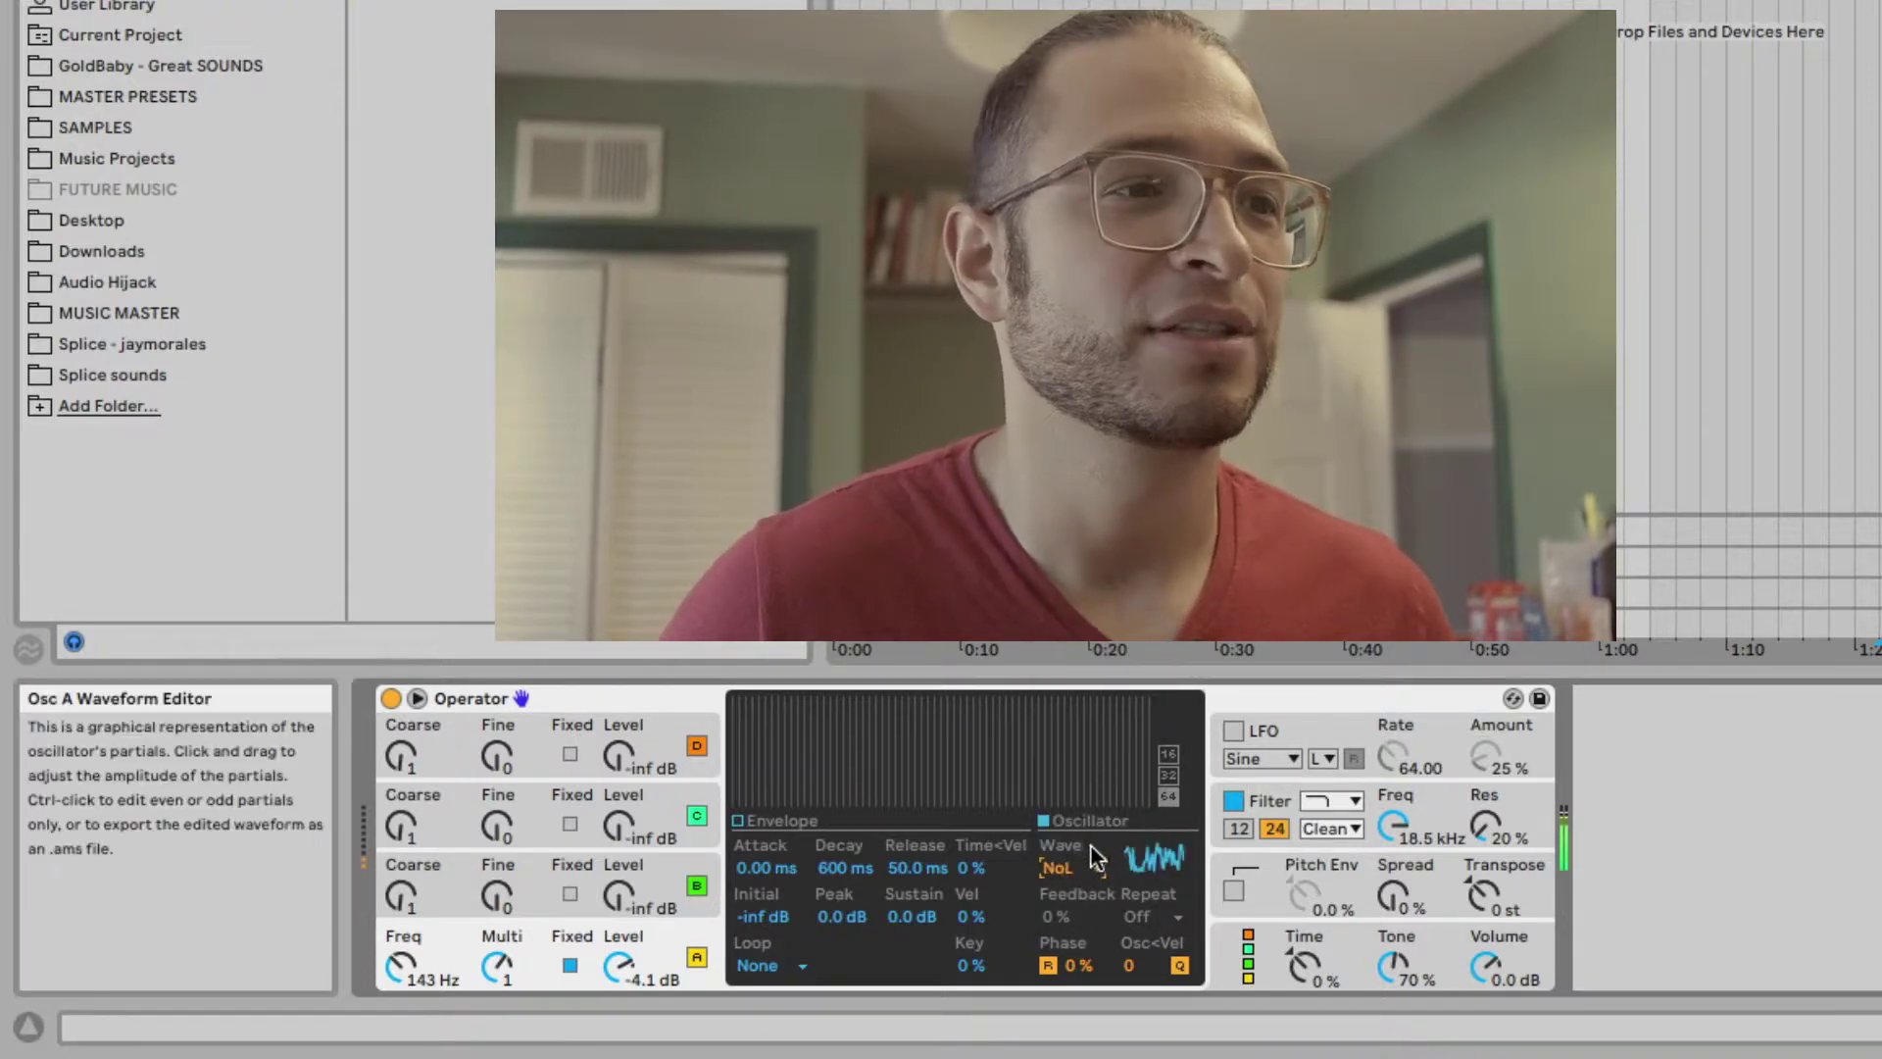
Set oscillator A's waveform to Tri and draw extra isolated partials in the middle of its harmonic spectrum.
click(1068, 865)
click(1071, 775)
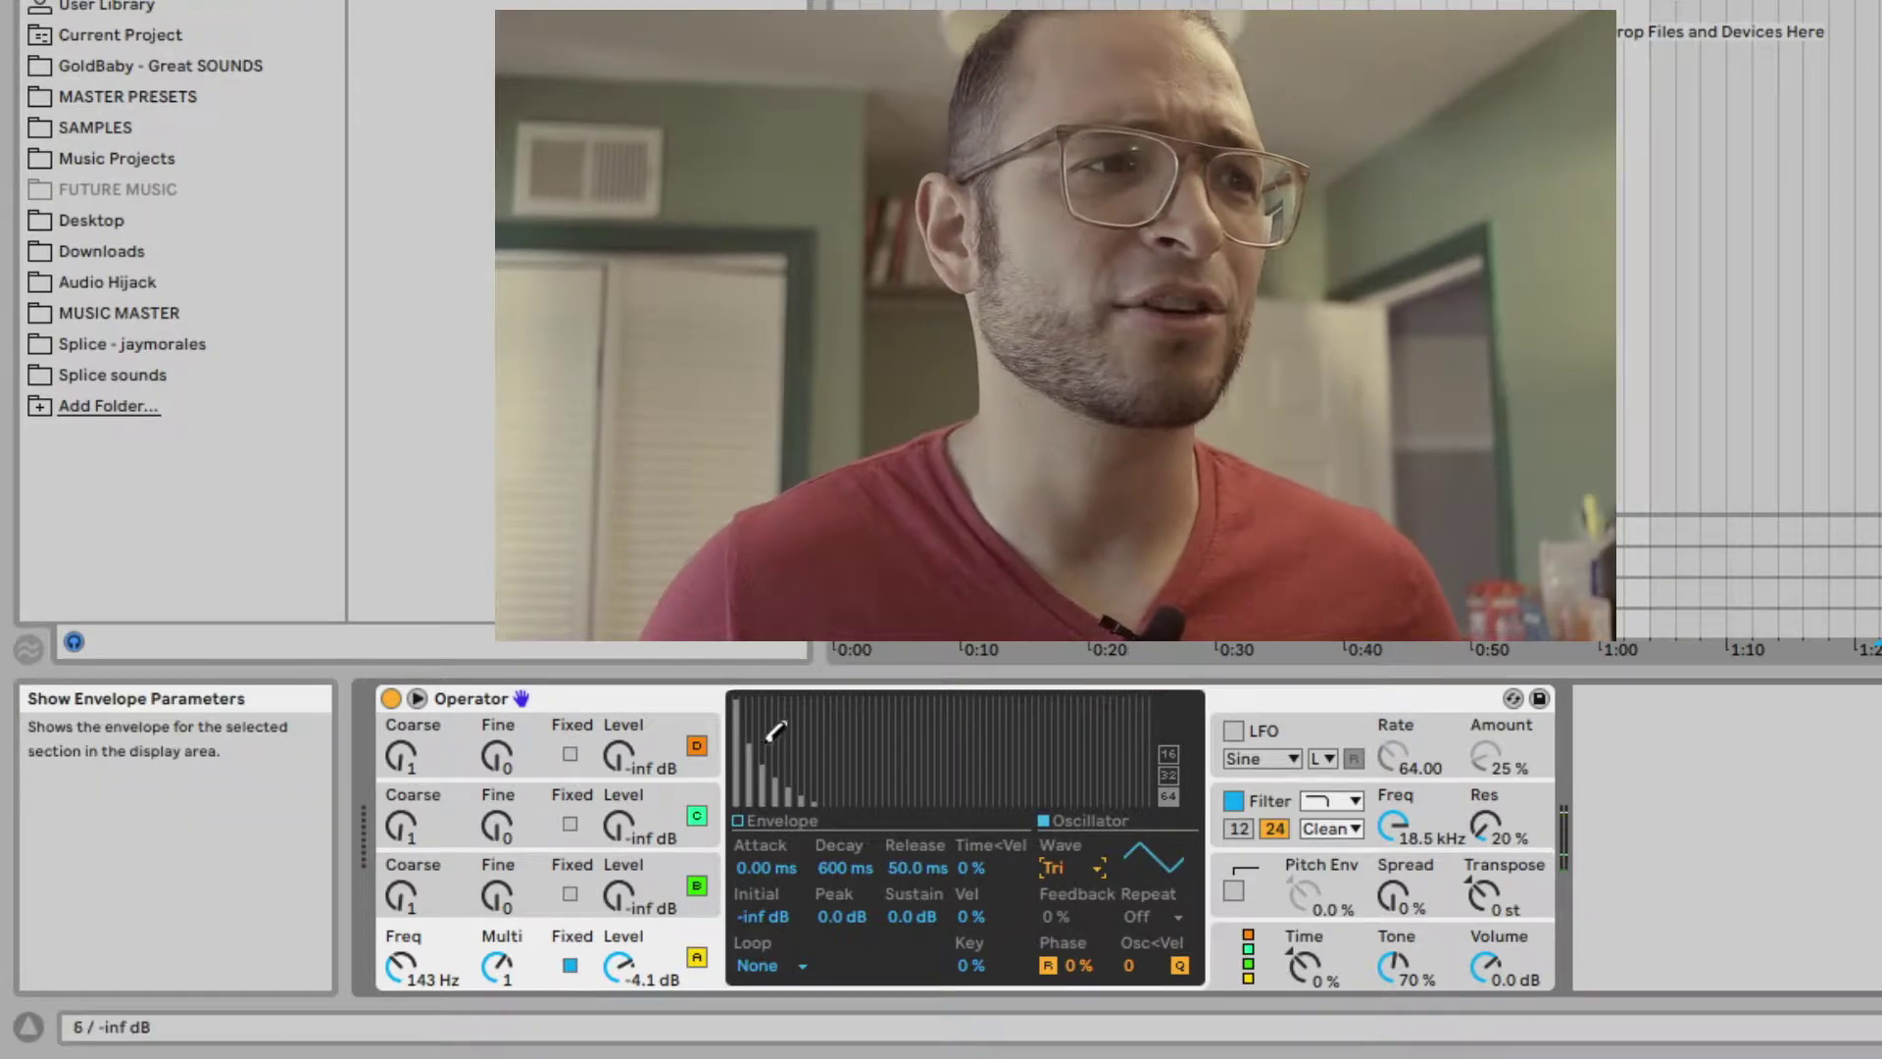
click(867, 756)
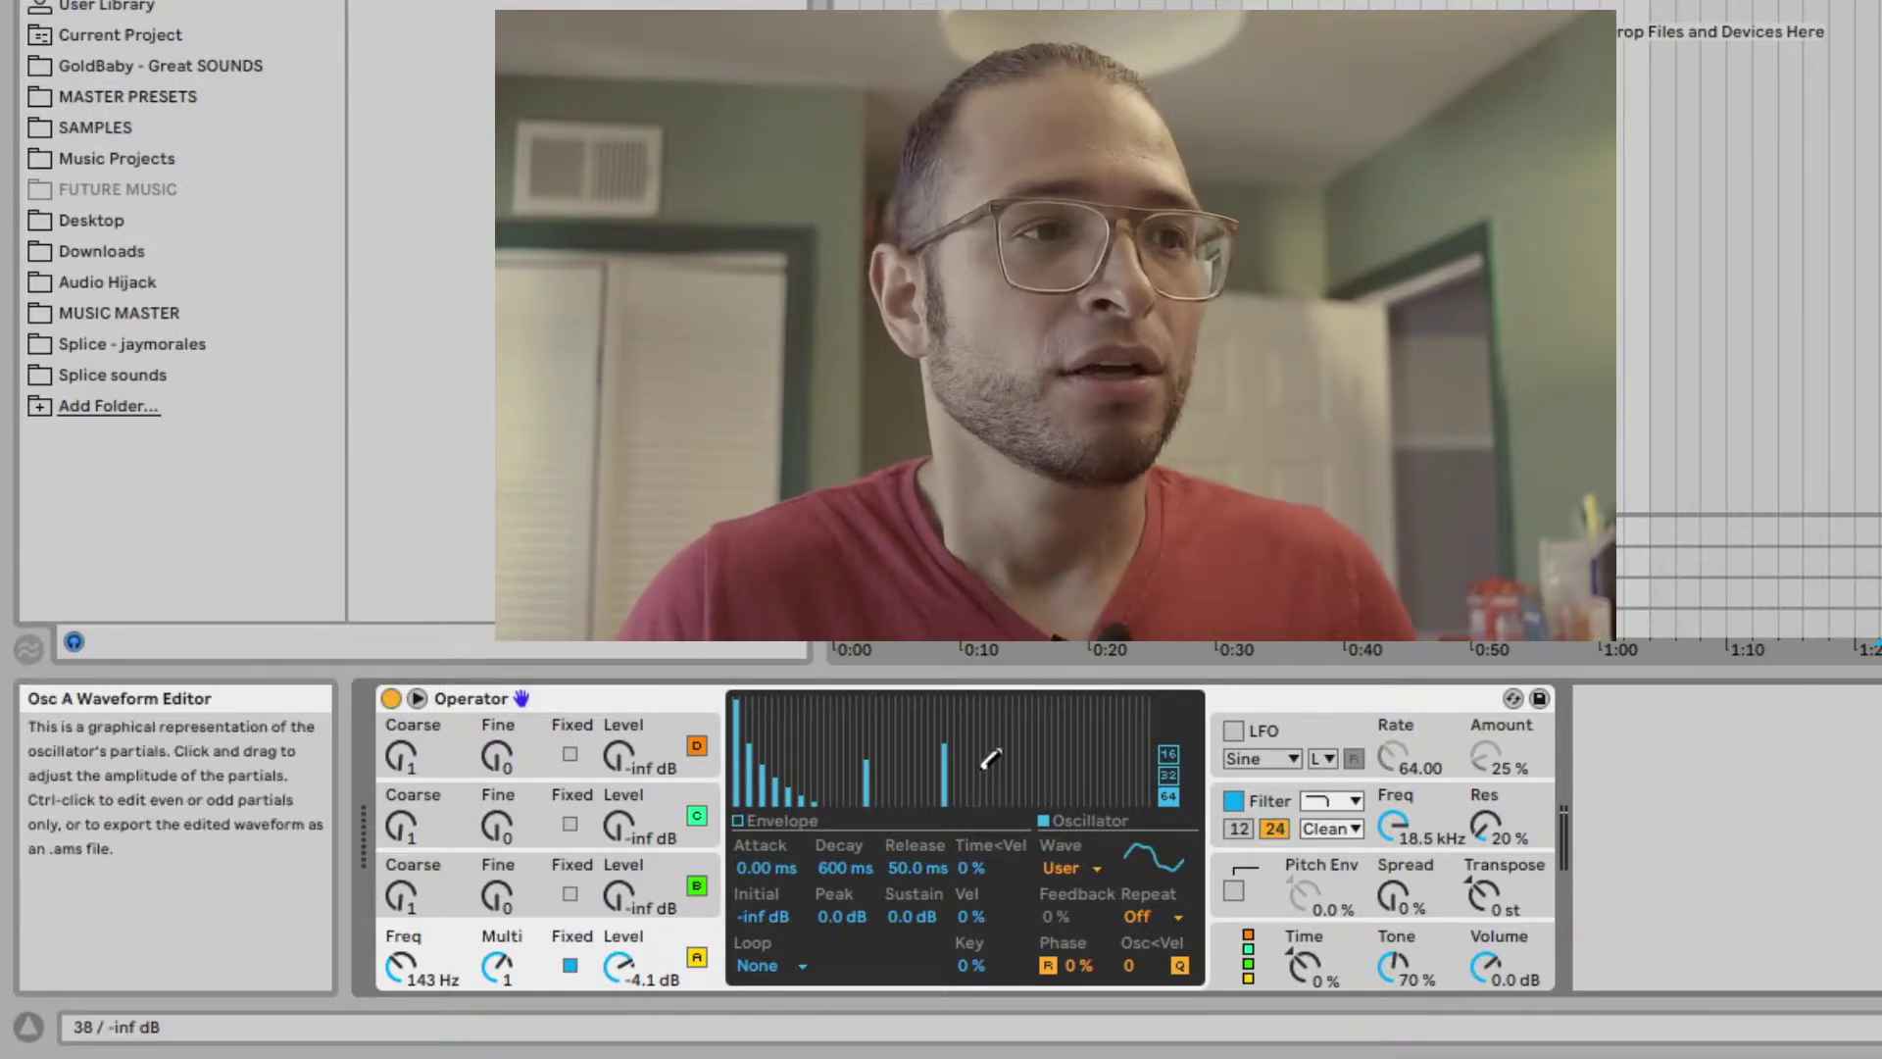
Restrict partial editing to Even and draw a row of roughly half-height even partials across the upper harmonics.
right_click(992, 725)
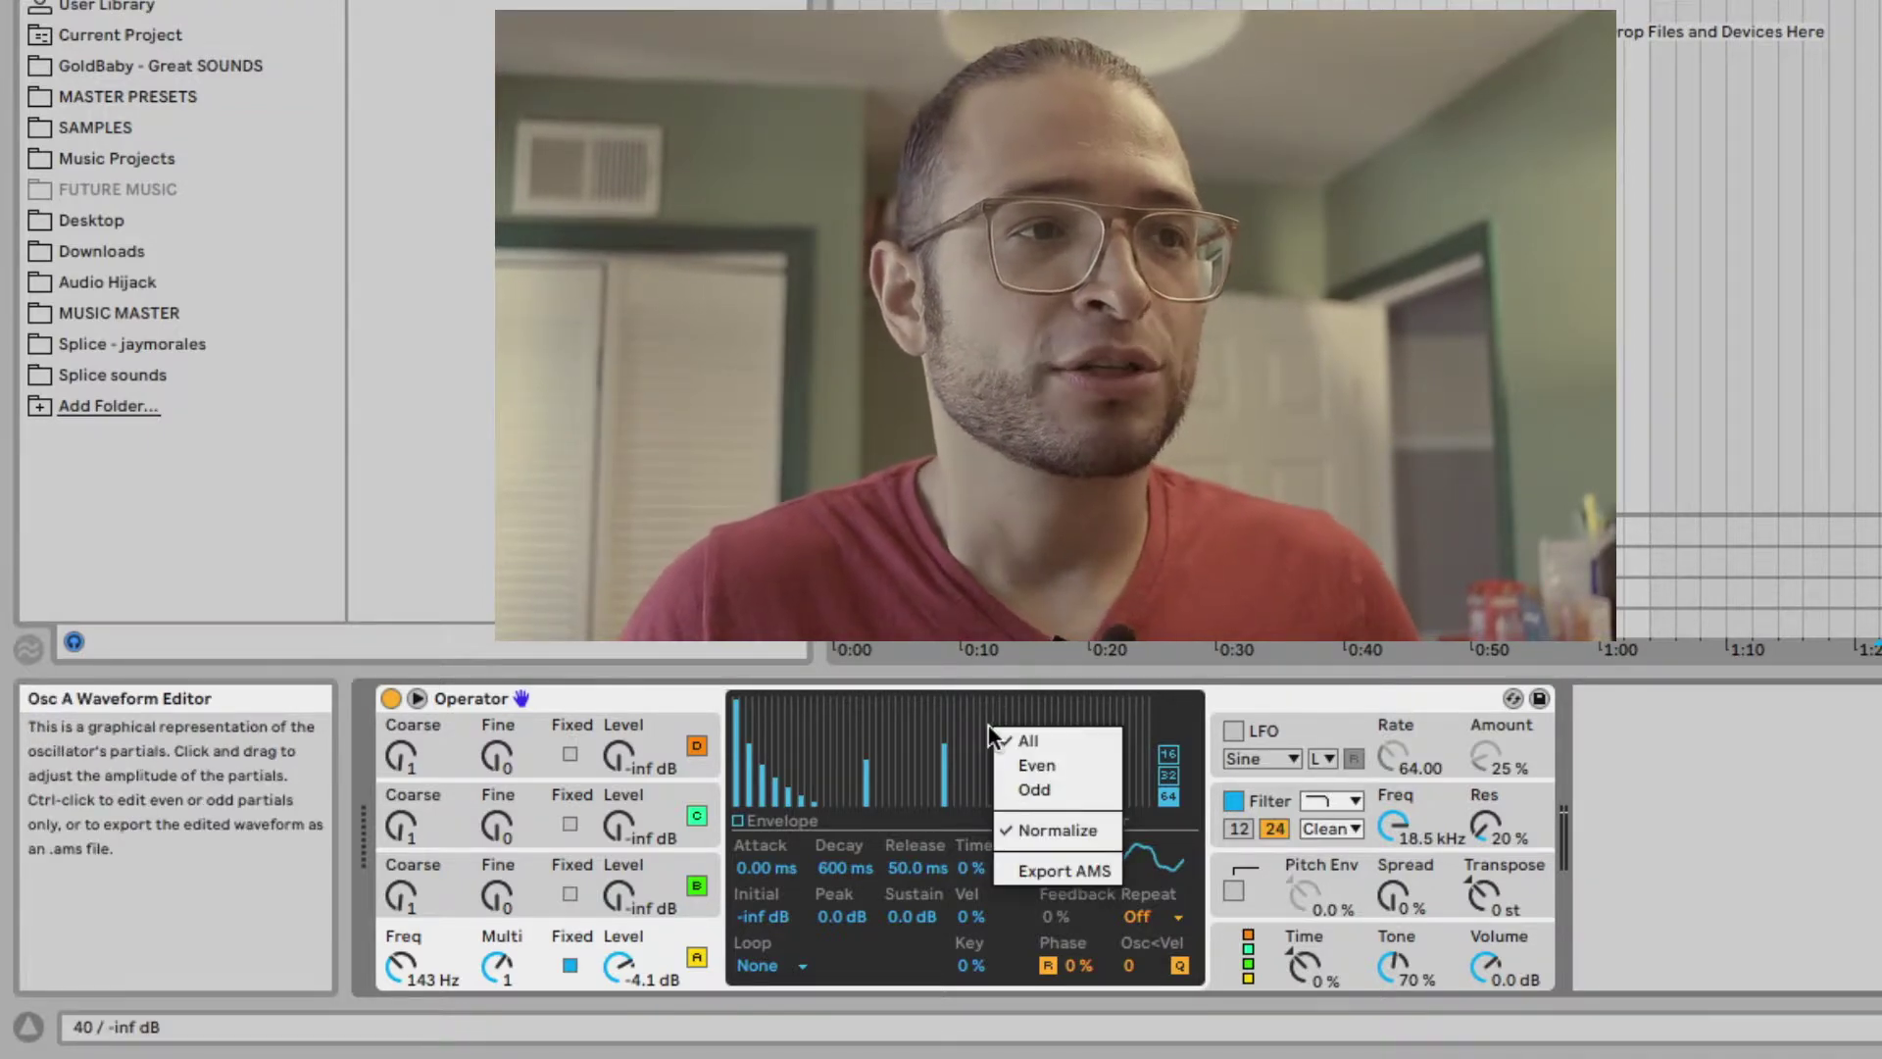
click(1041, 767)
drag(1002, 761, 1116, 747)
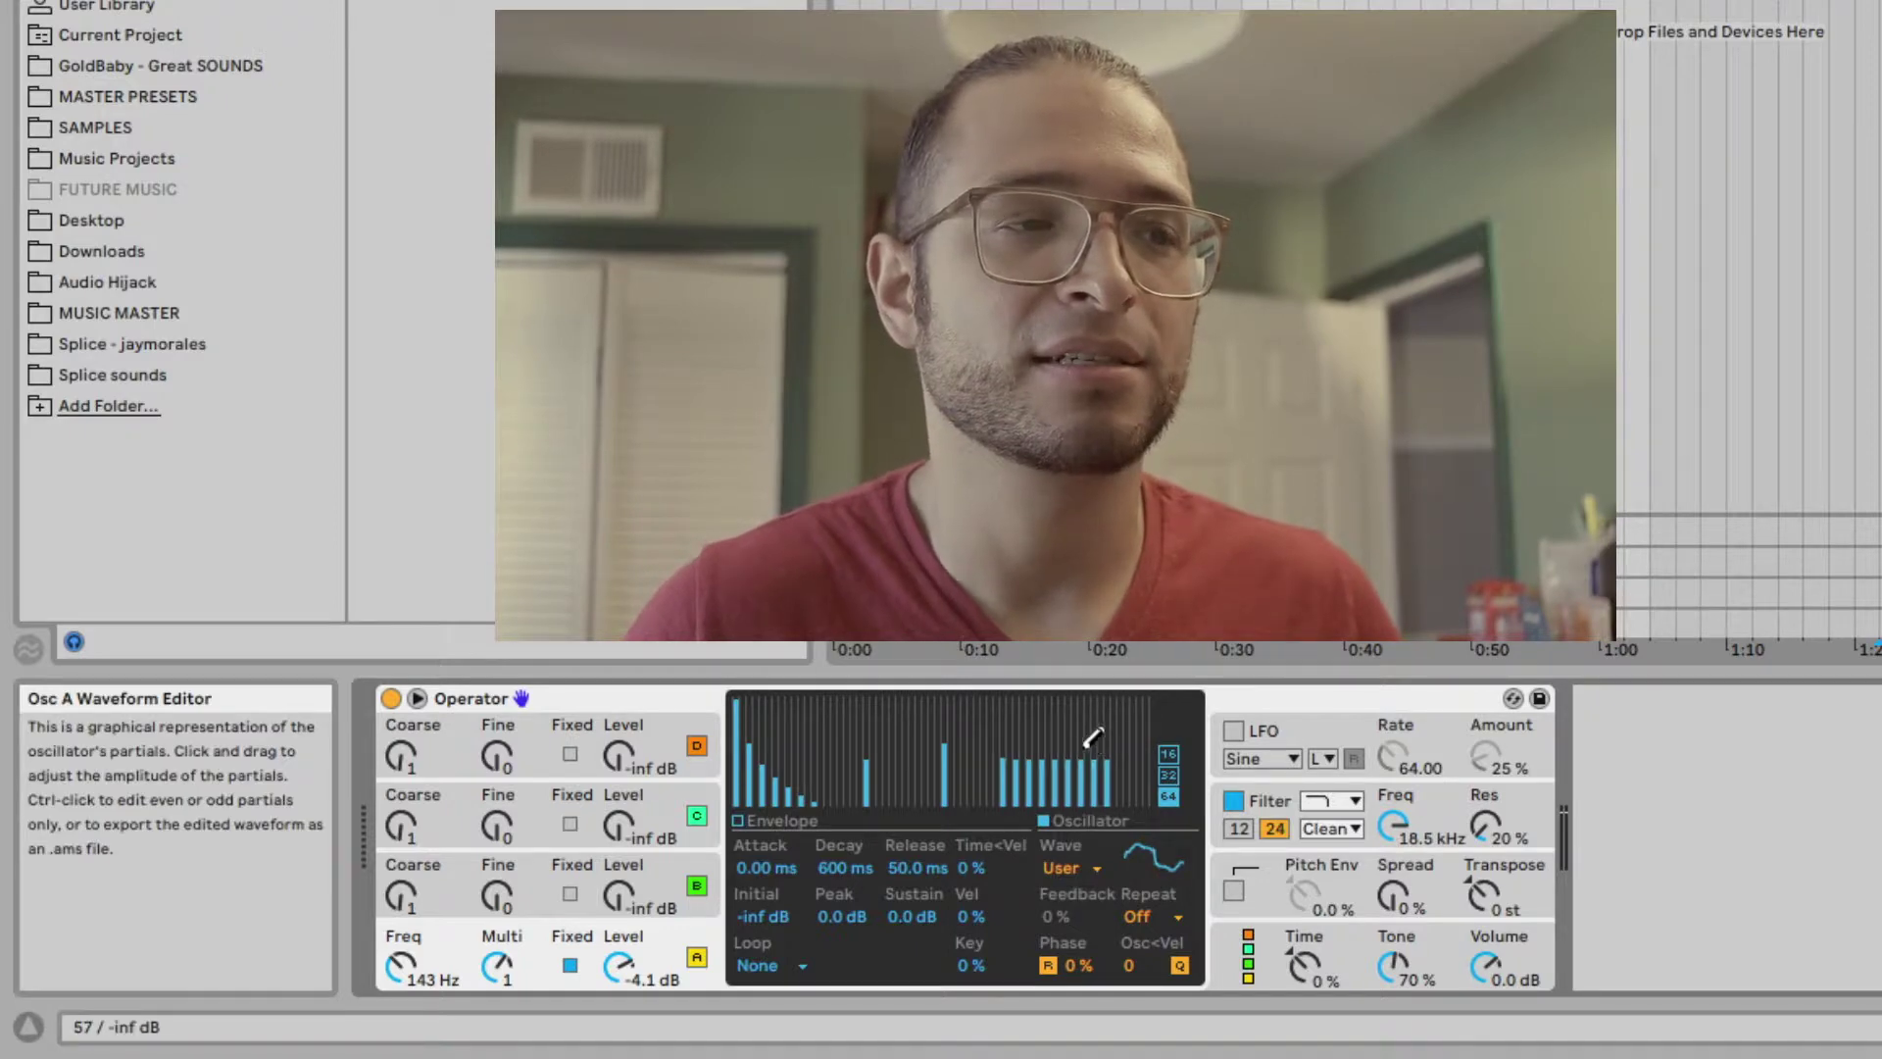
Restrict partial editing to Odd and draw slightly taller odd partials across the upper harmonics of oscillator A.
right_click(1015, 719)
click(1049, 796)
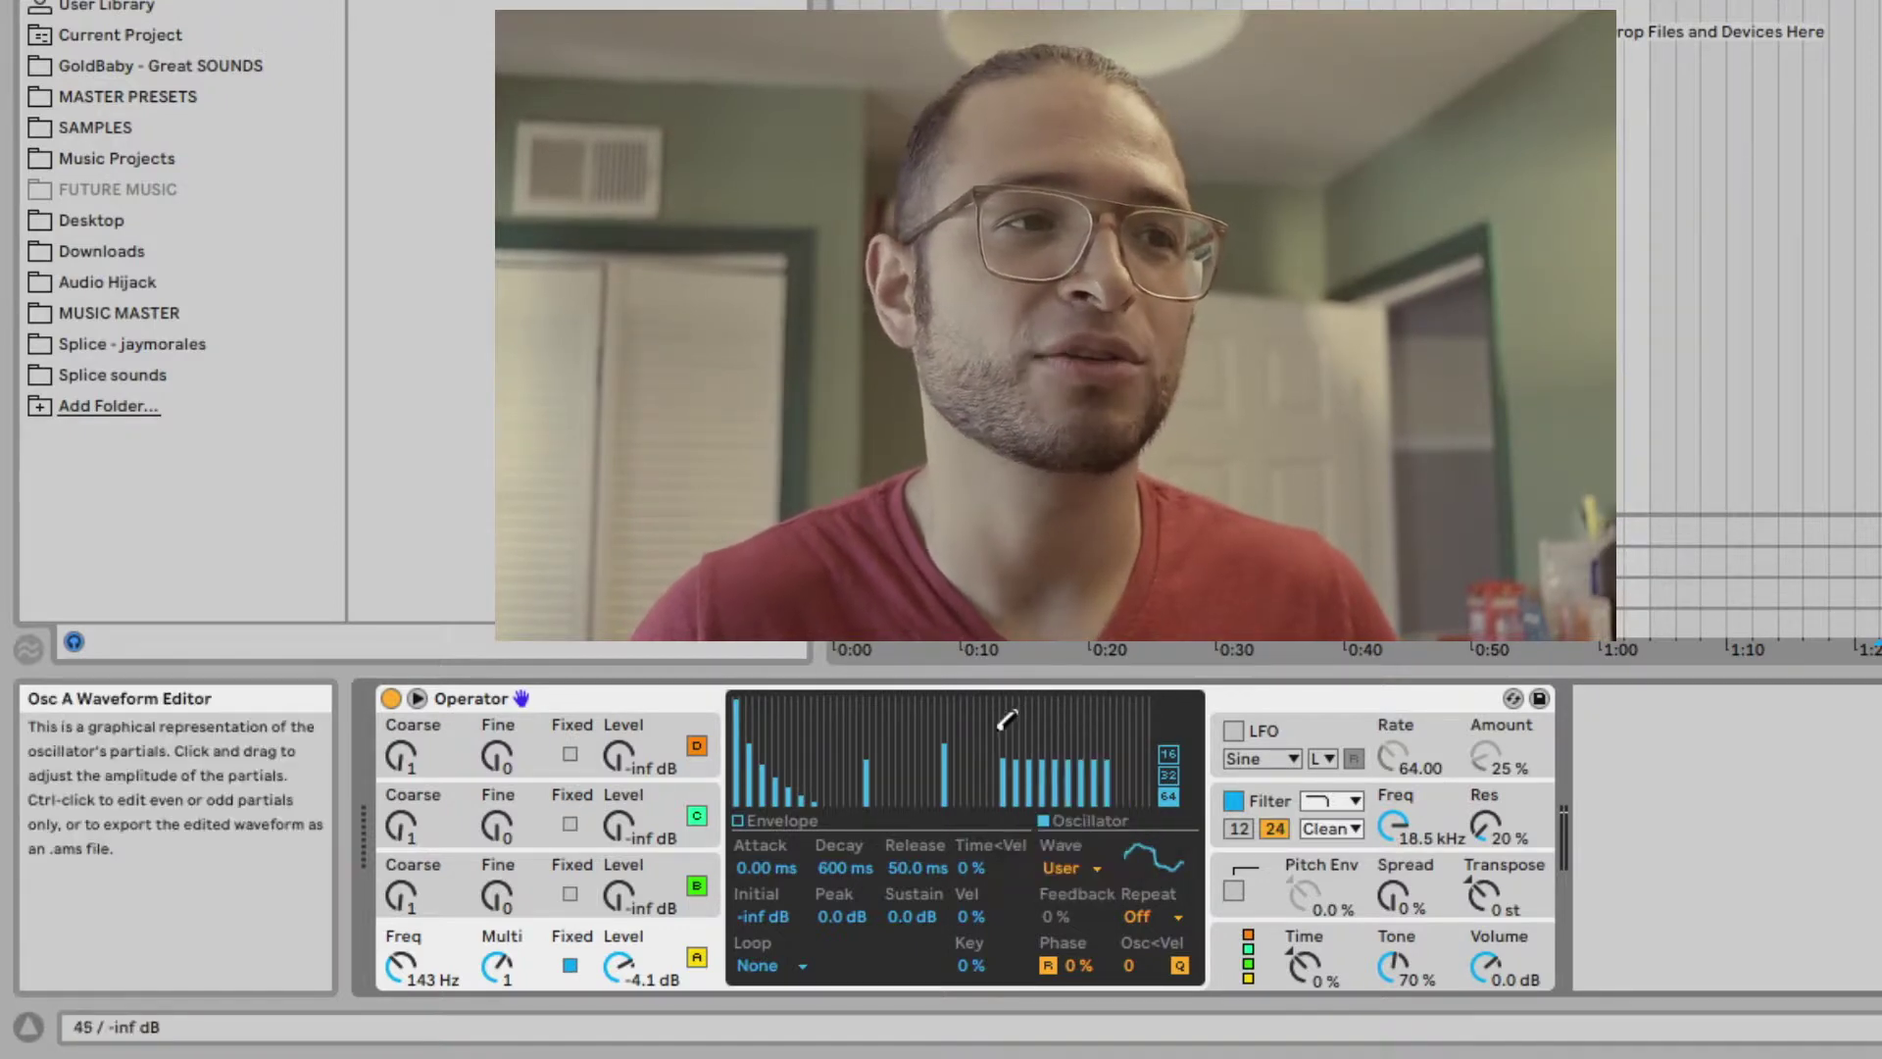
click(958, 730)
drag(1045, 728, 1105, 733)
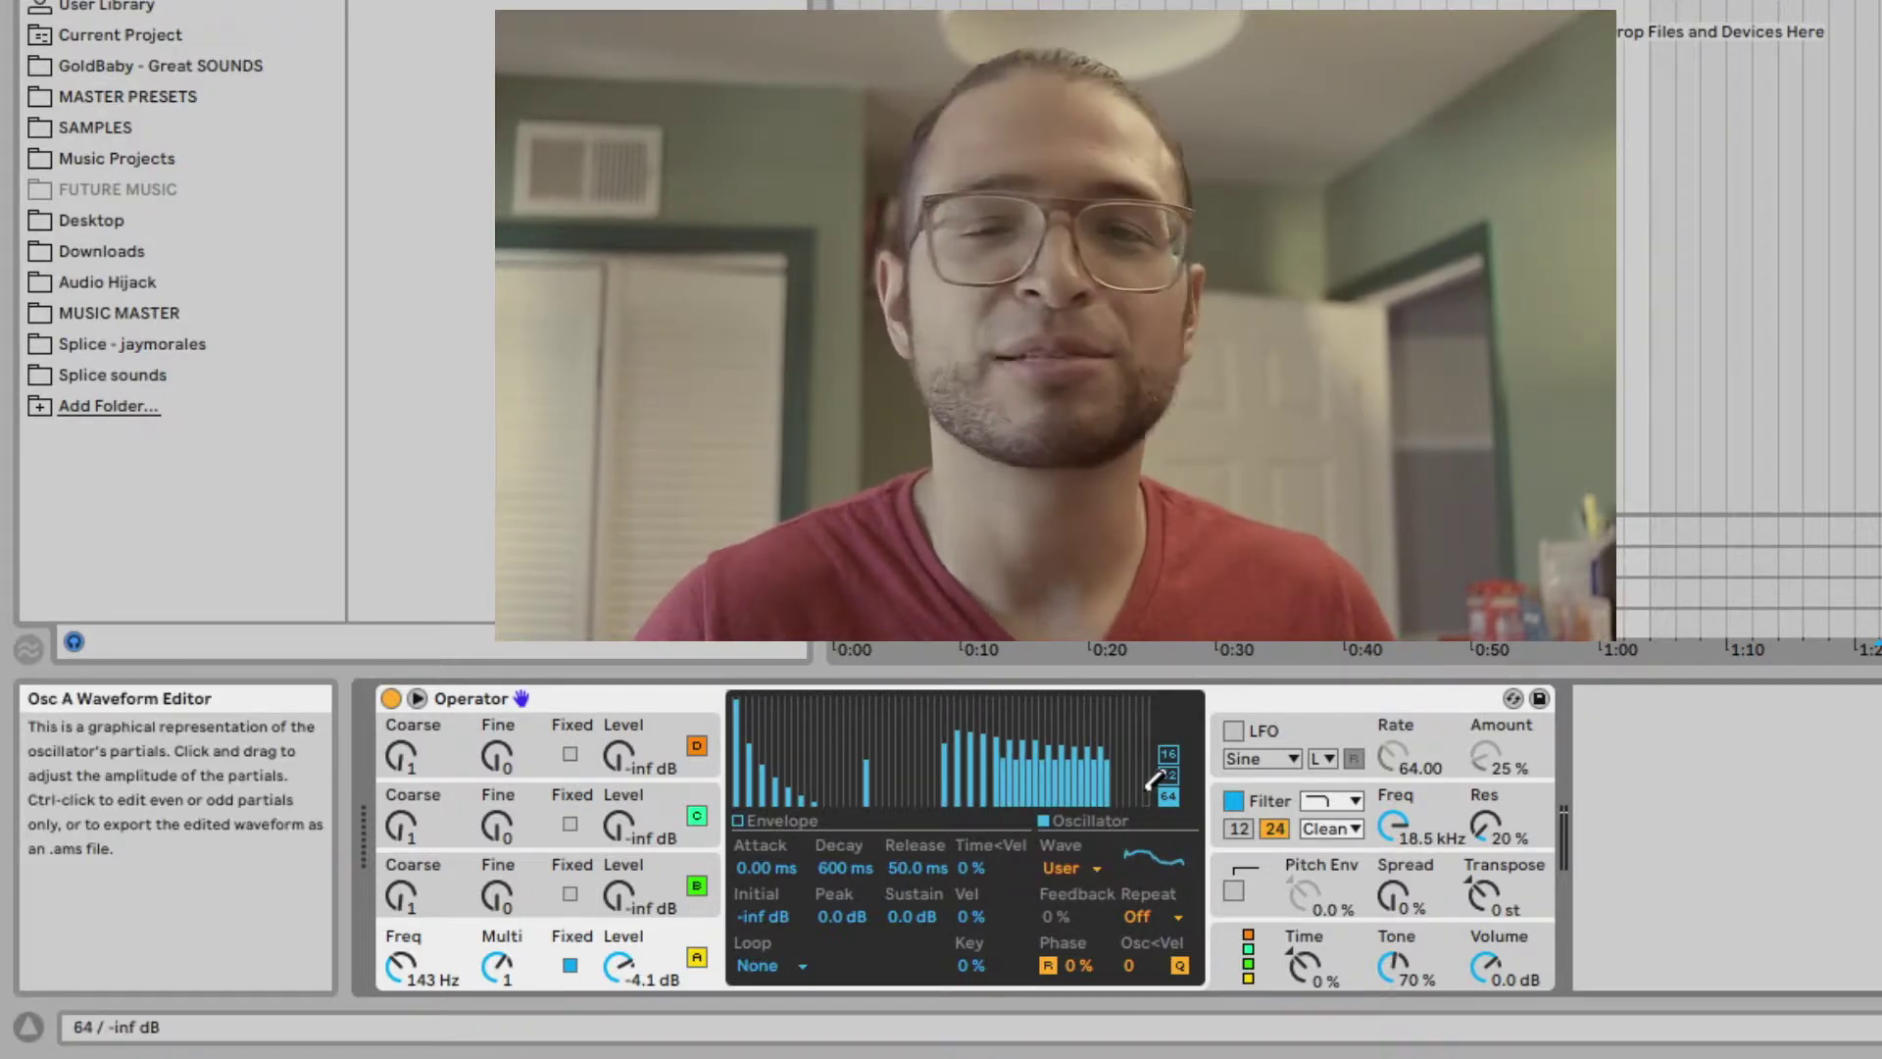
right_click(912, 726)
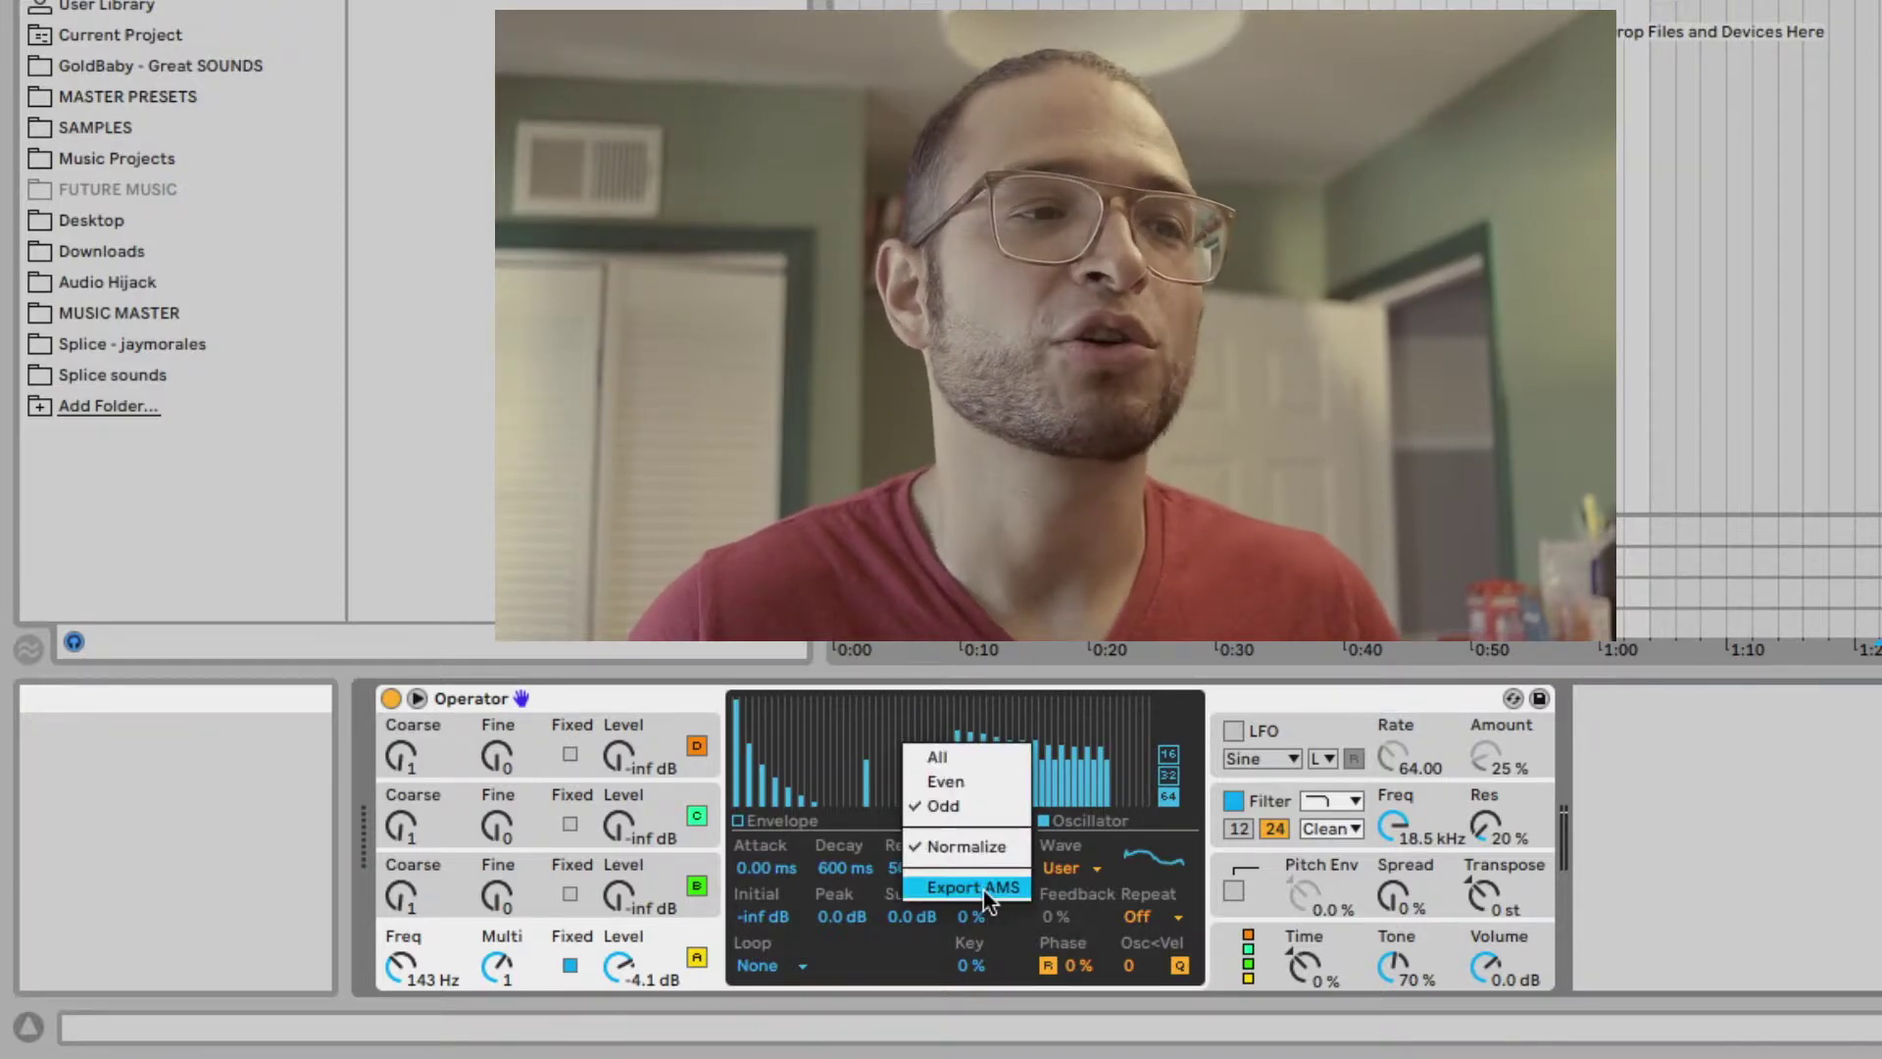
click(929, 727)
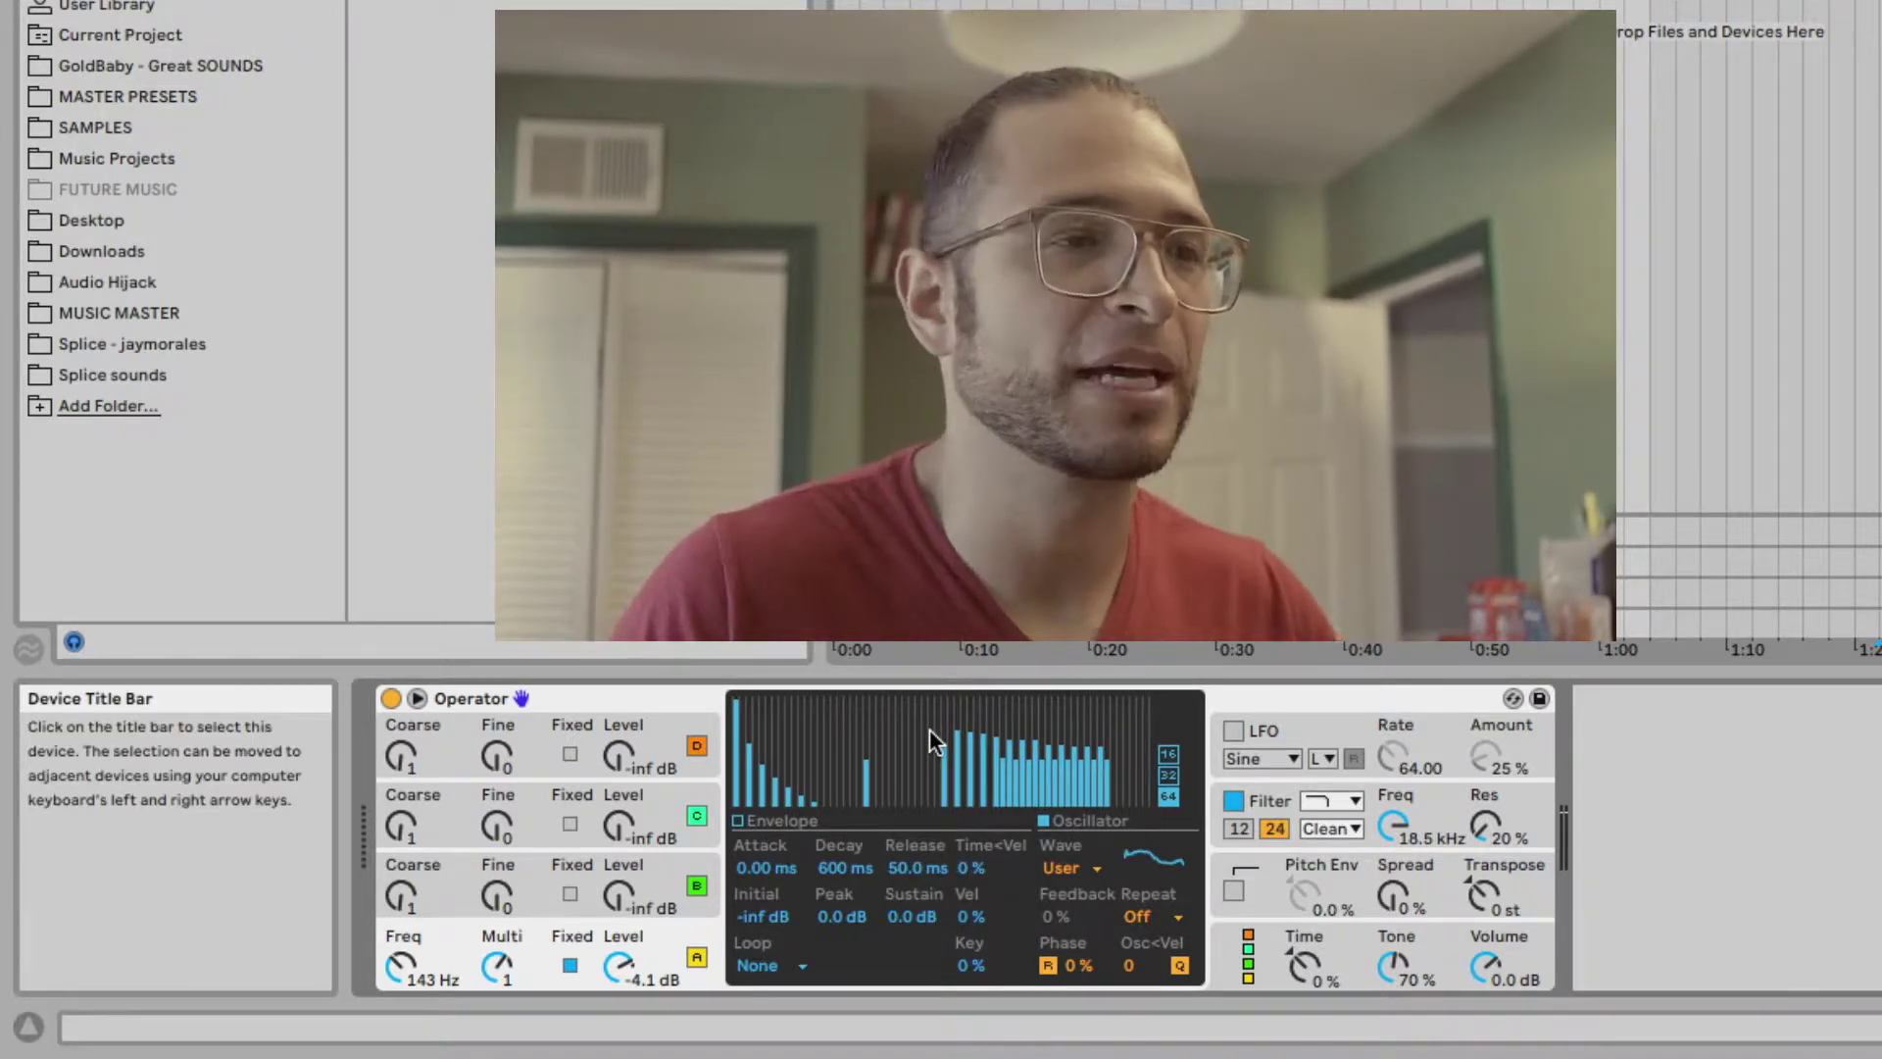
View oscillator A's waveform editor with 32 and 16 harmonics, and return it to 64.
click(1165, 777)
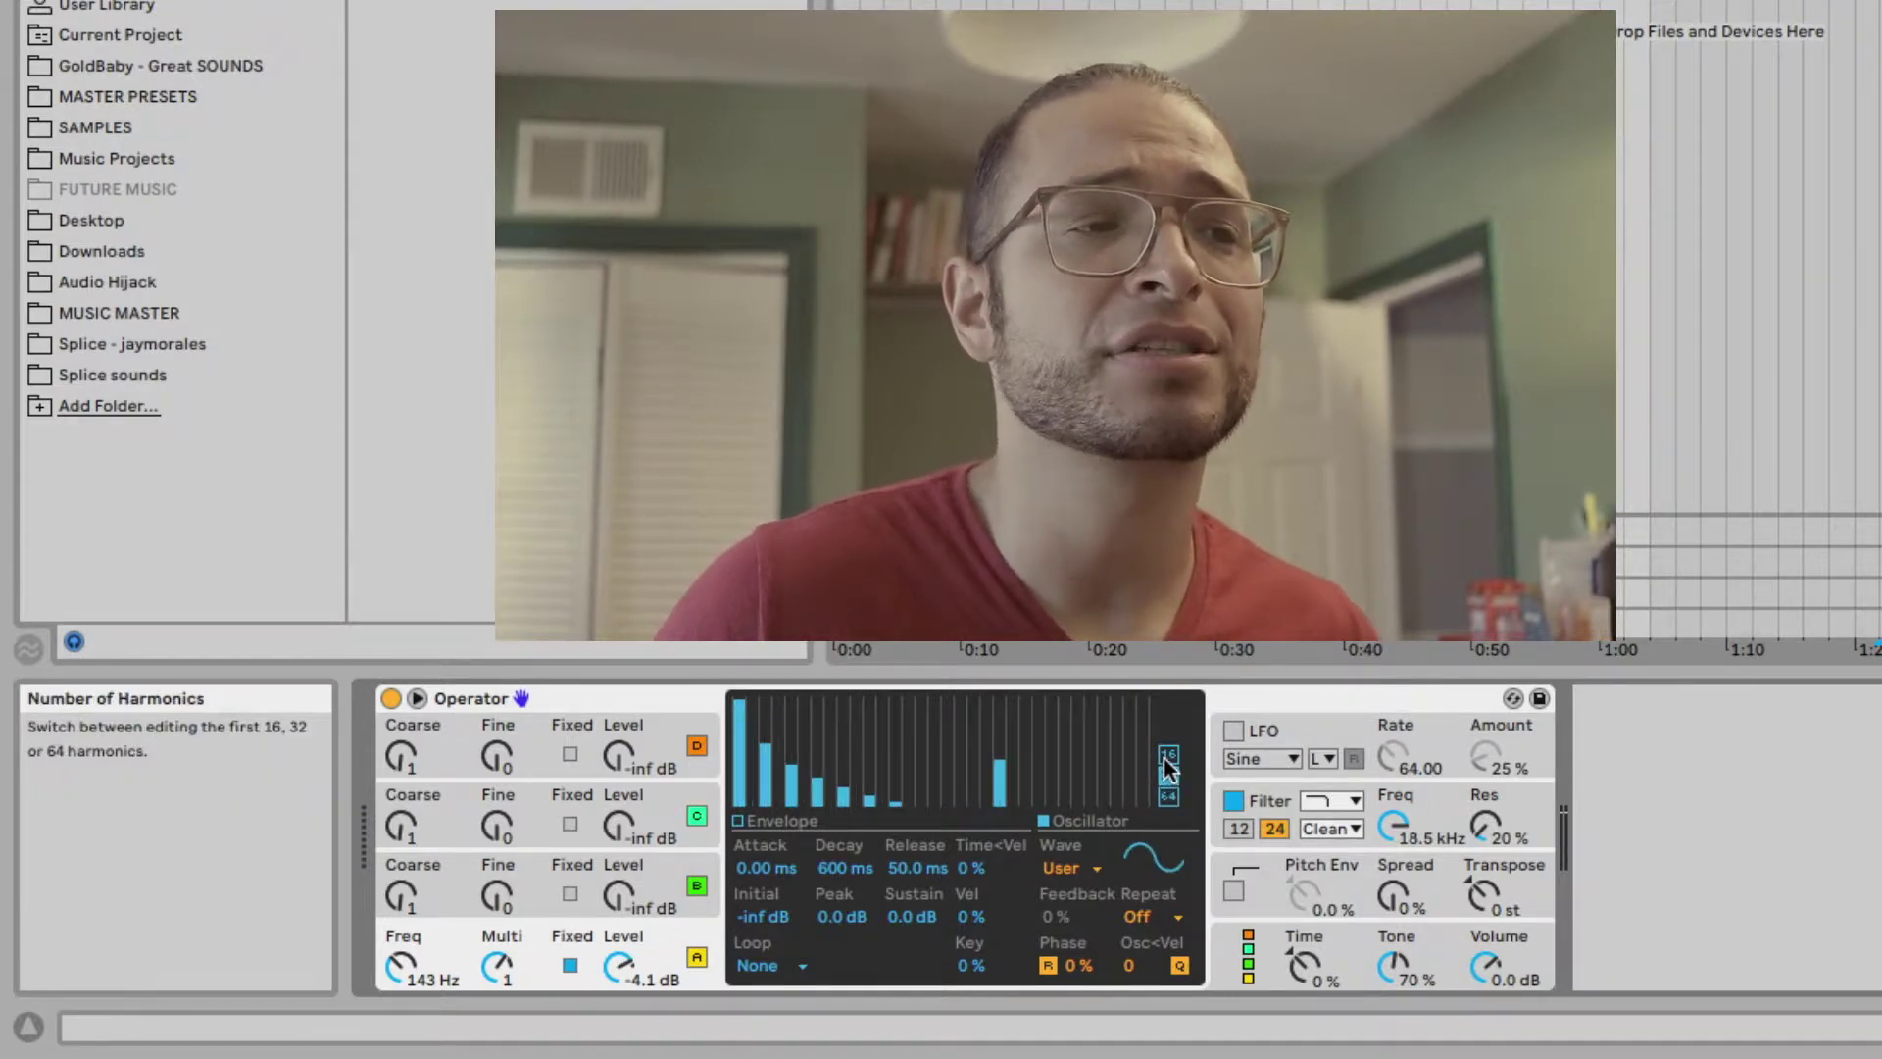
click(1167, 755)
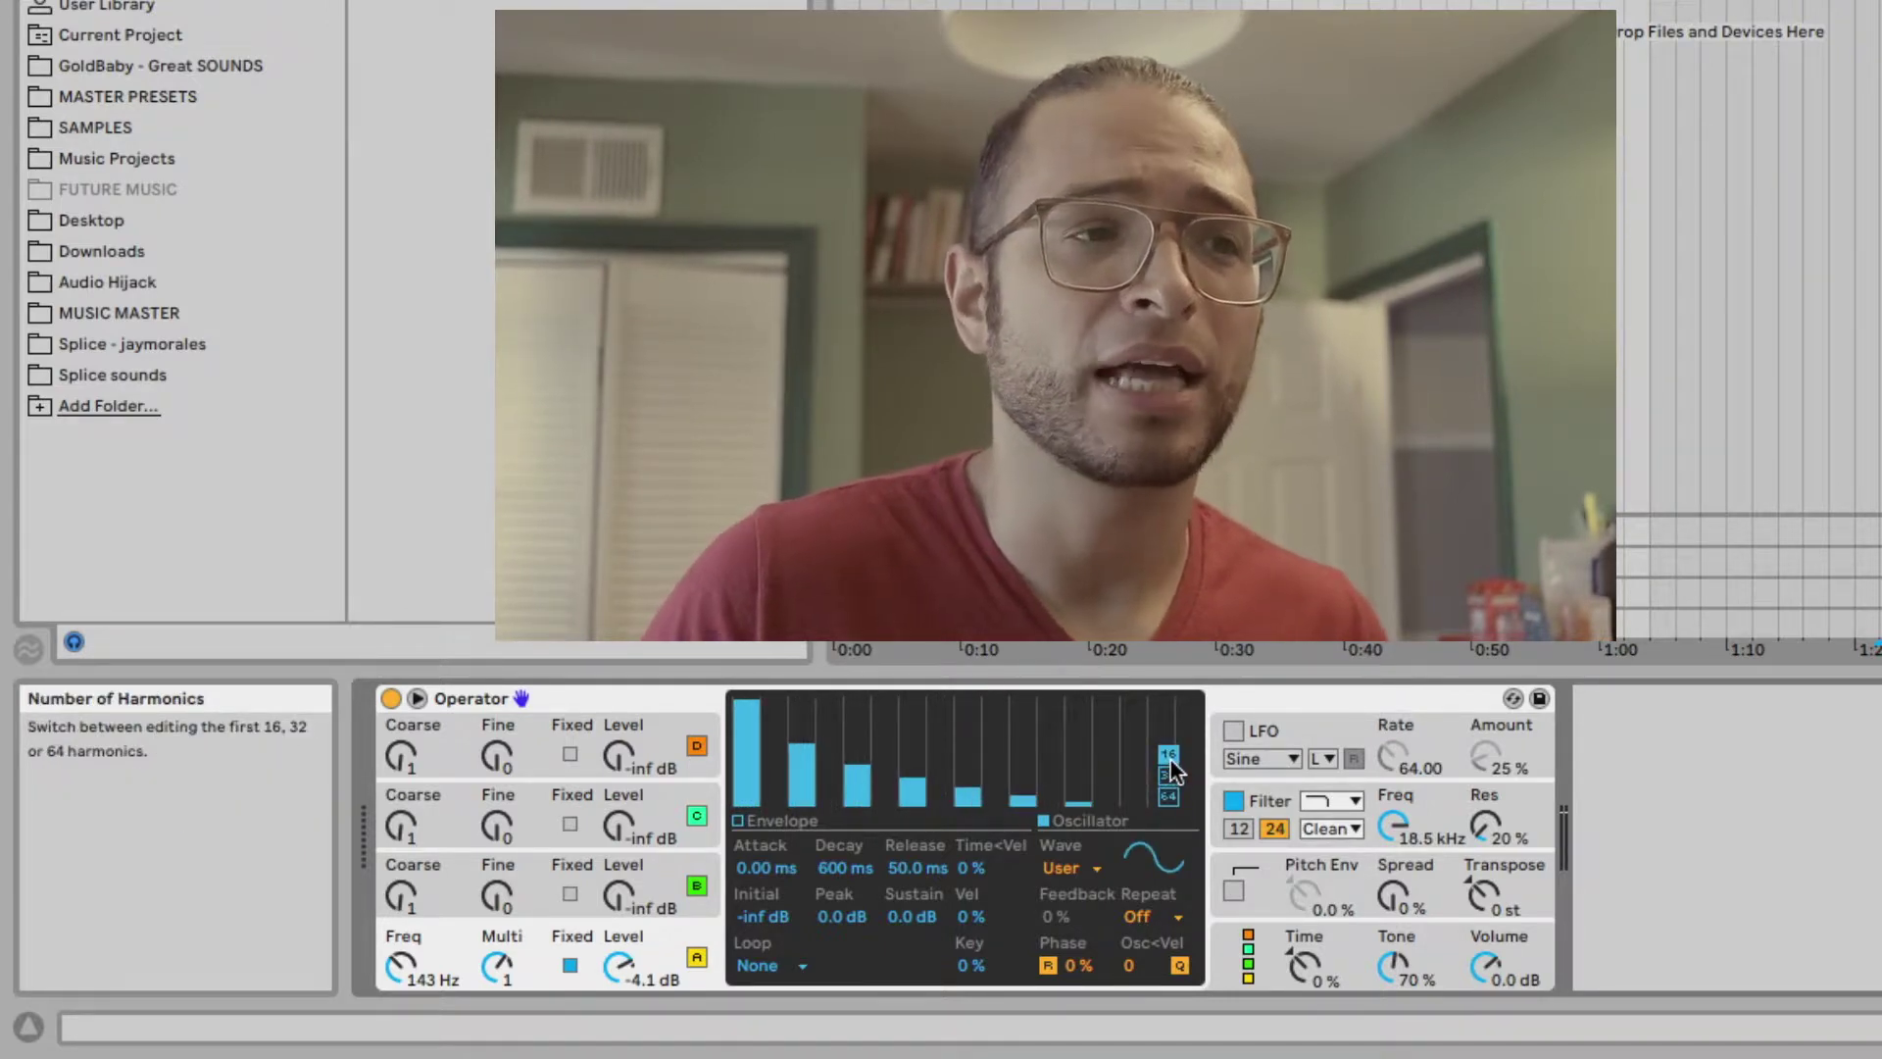
click(1171, 778)
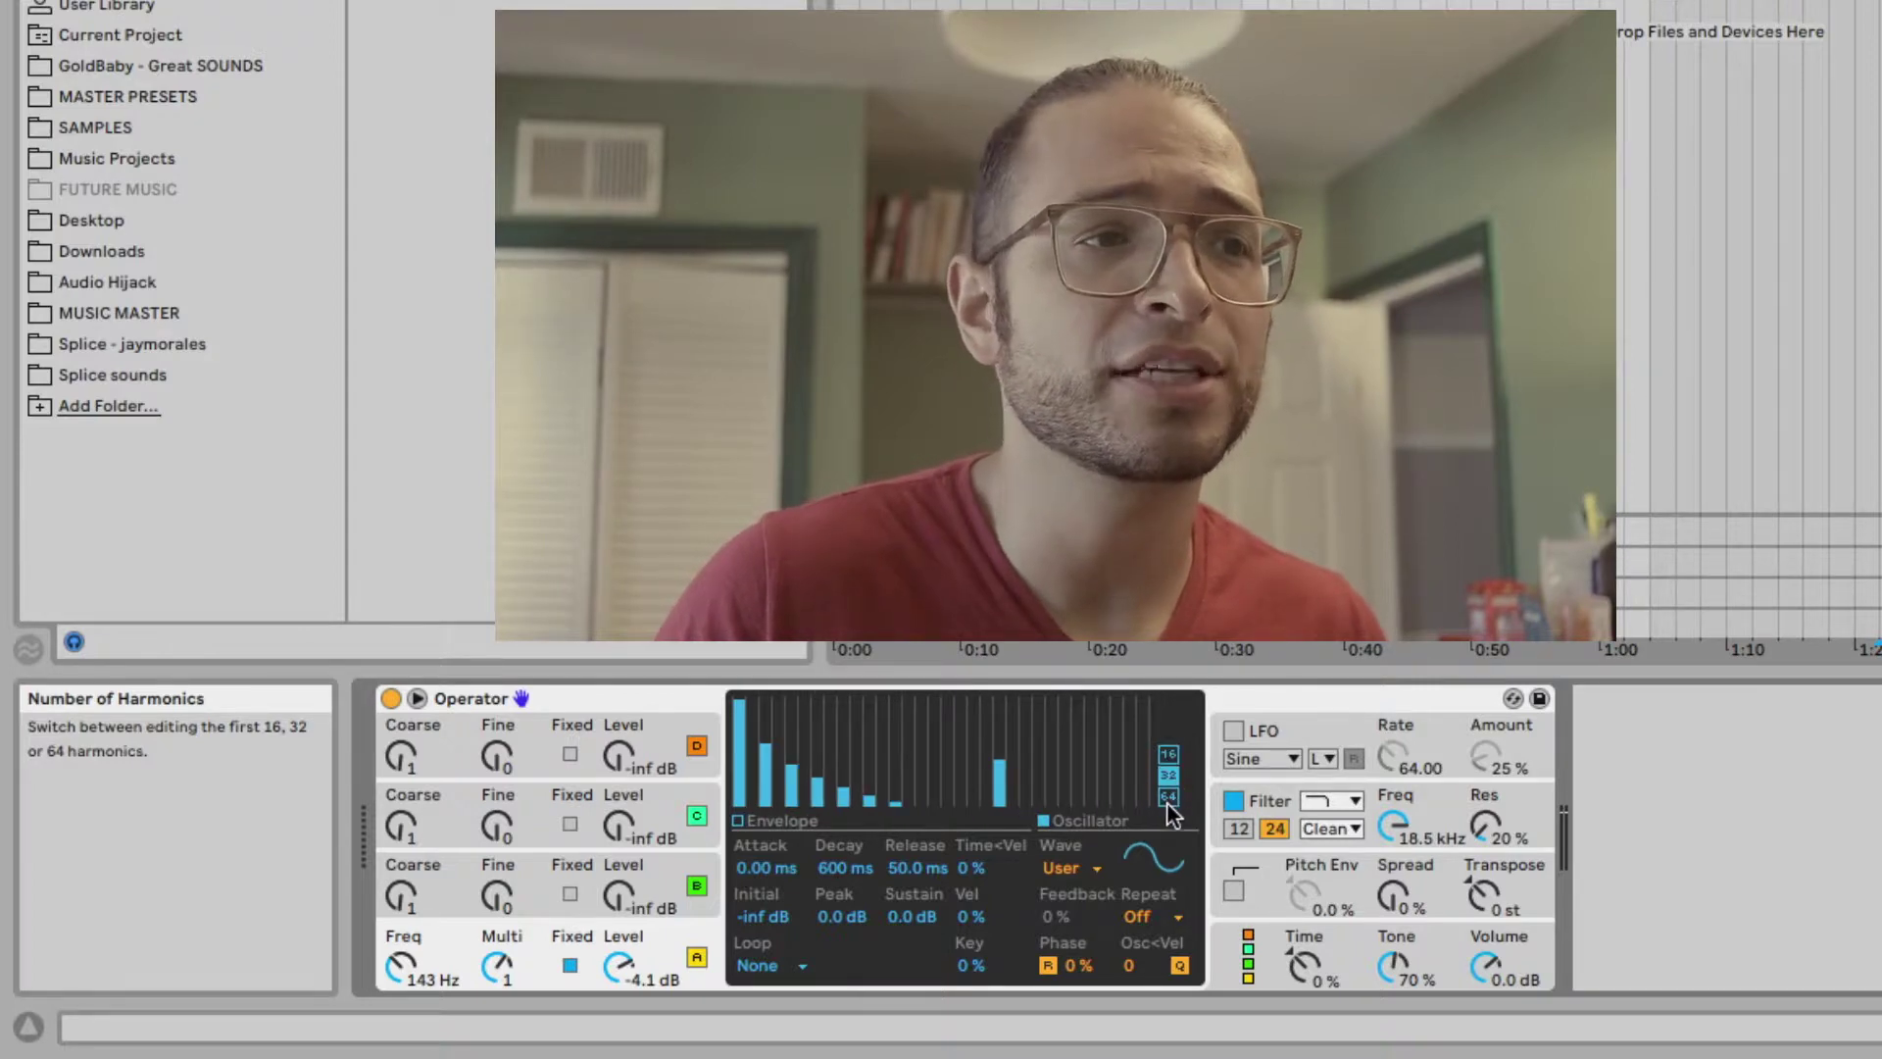
click(1167, 798)
Reshape oscillator A's envelope to a 37.2 s decay with sustain at -inf dB, and set its loop mode to Loop.
click(738, 821)
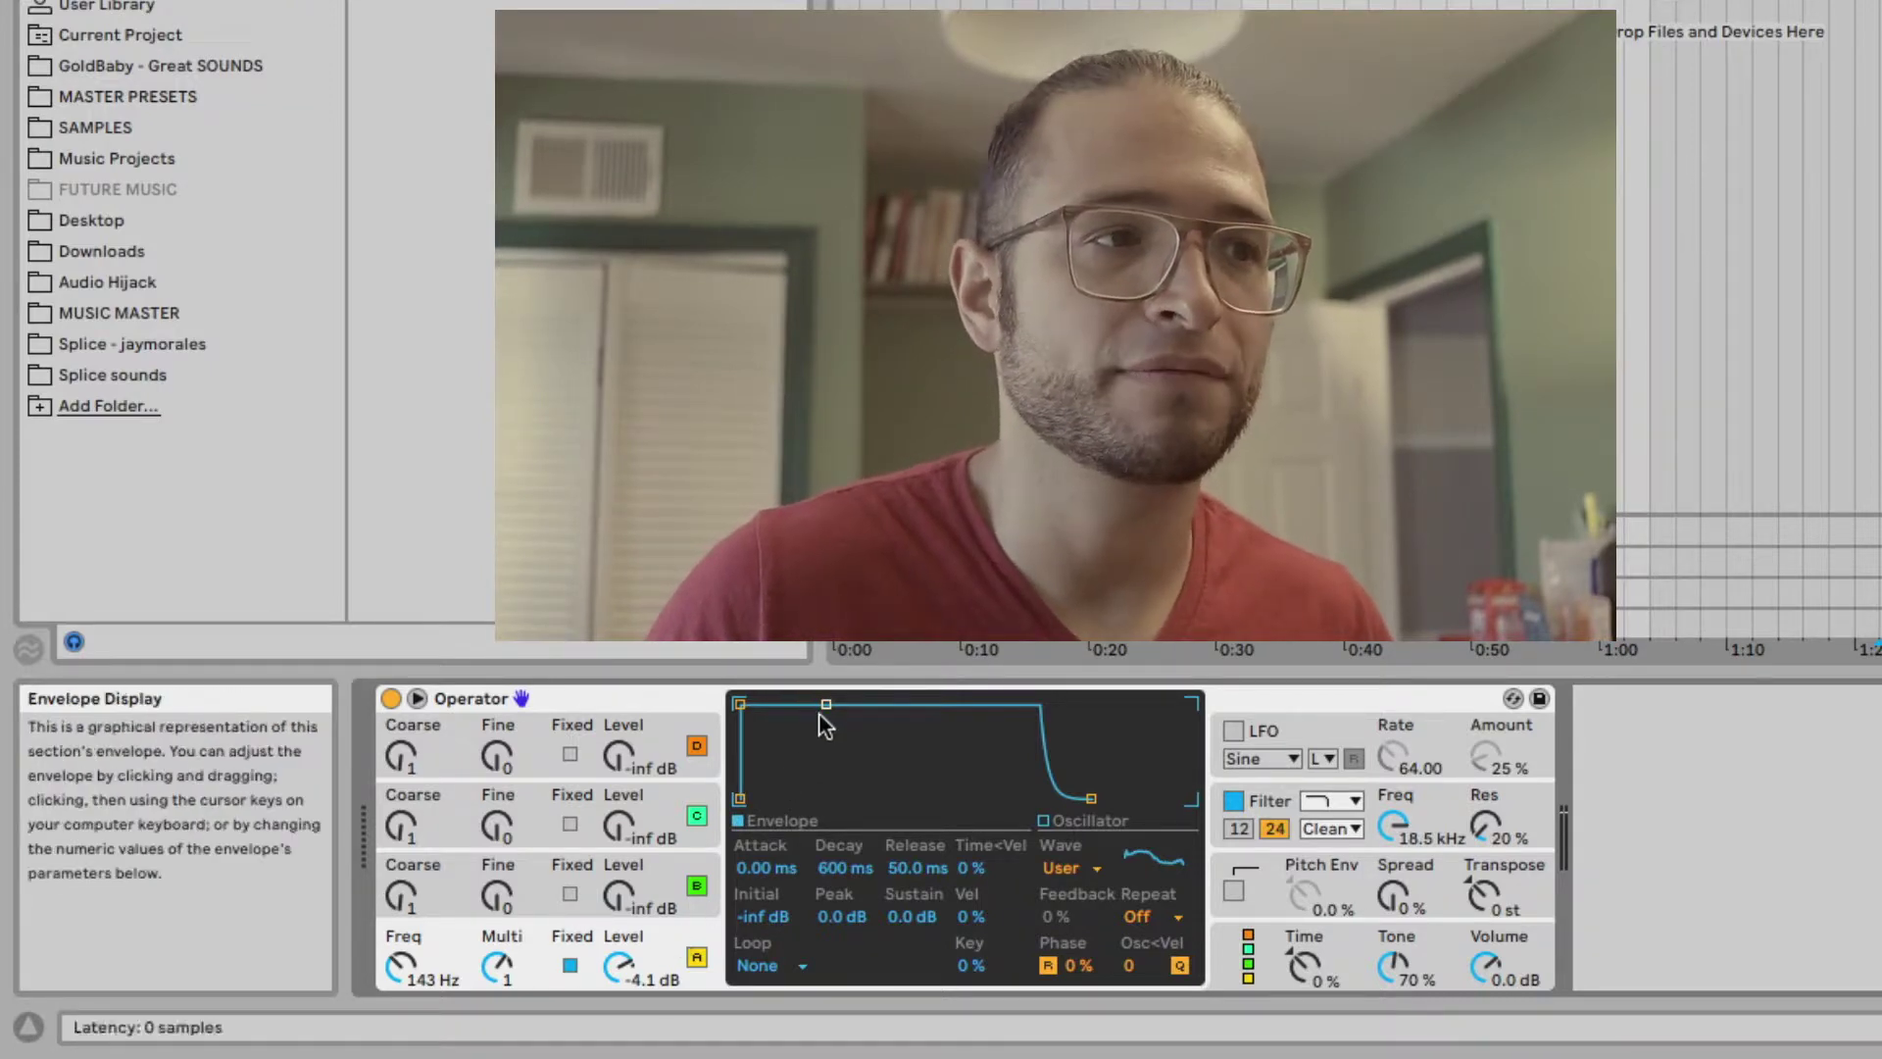
drag(827, 703, 778, 798)
drag(812, 799, 850, 703)
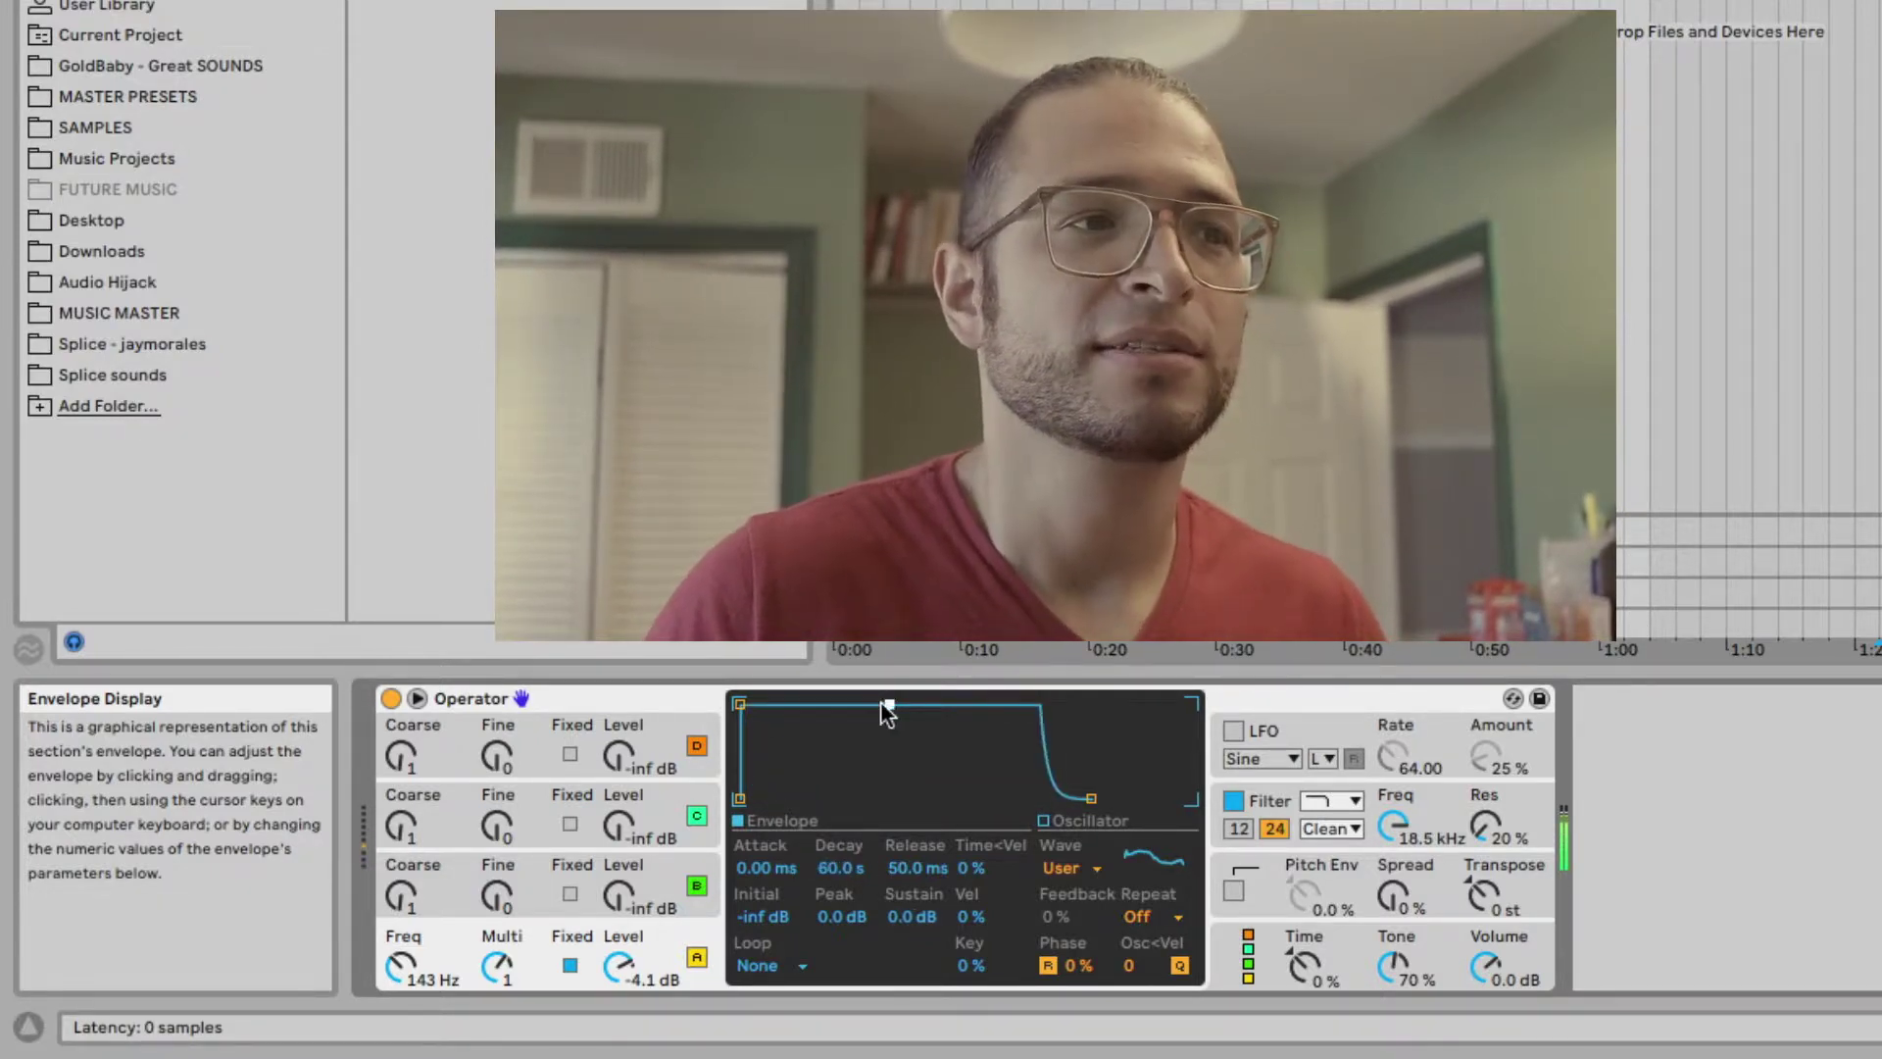
drag(889, 704, 884, 798)
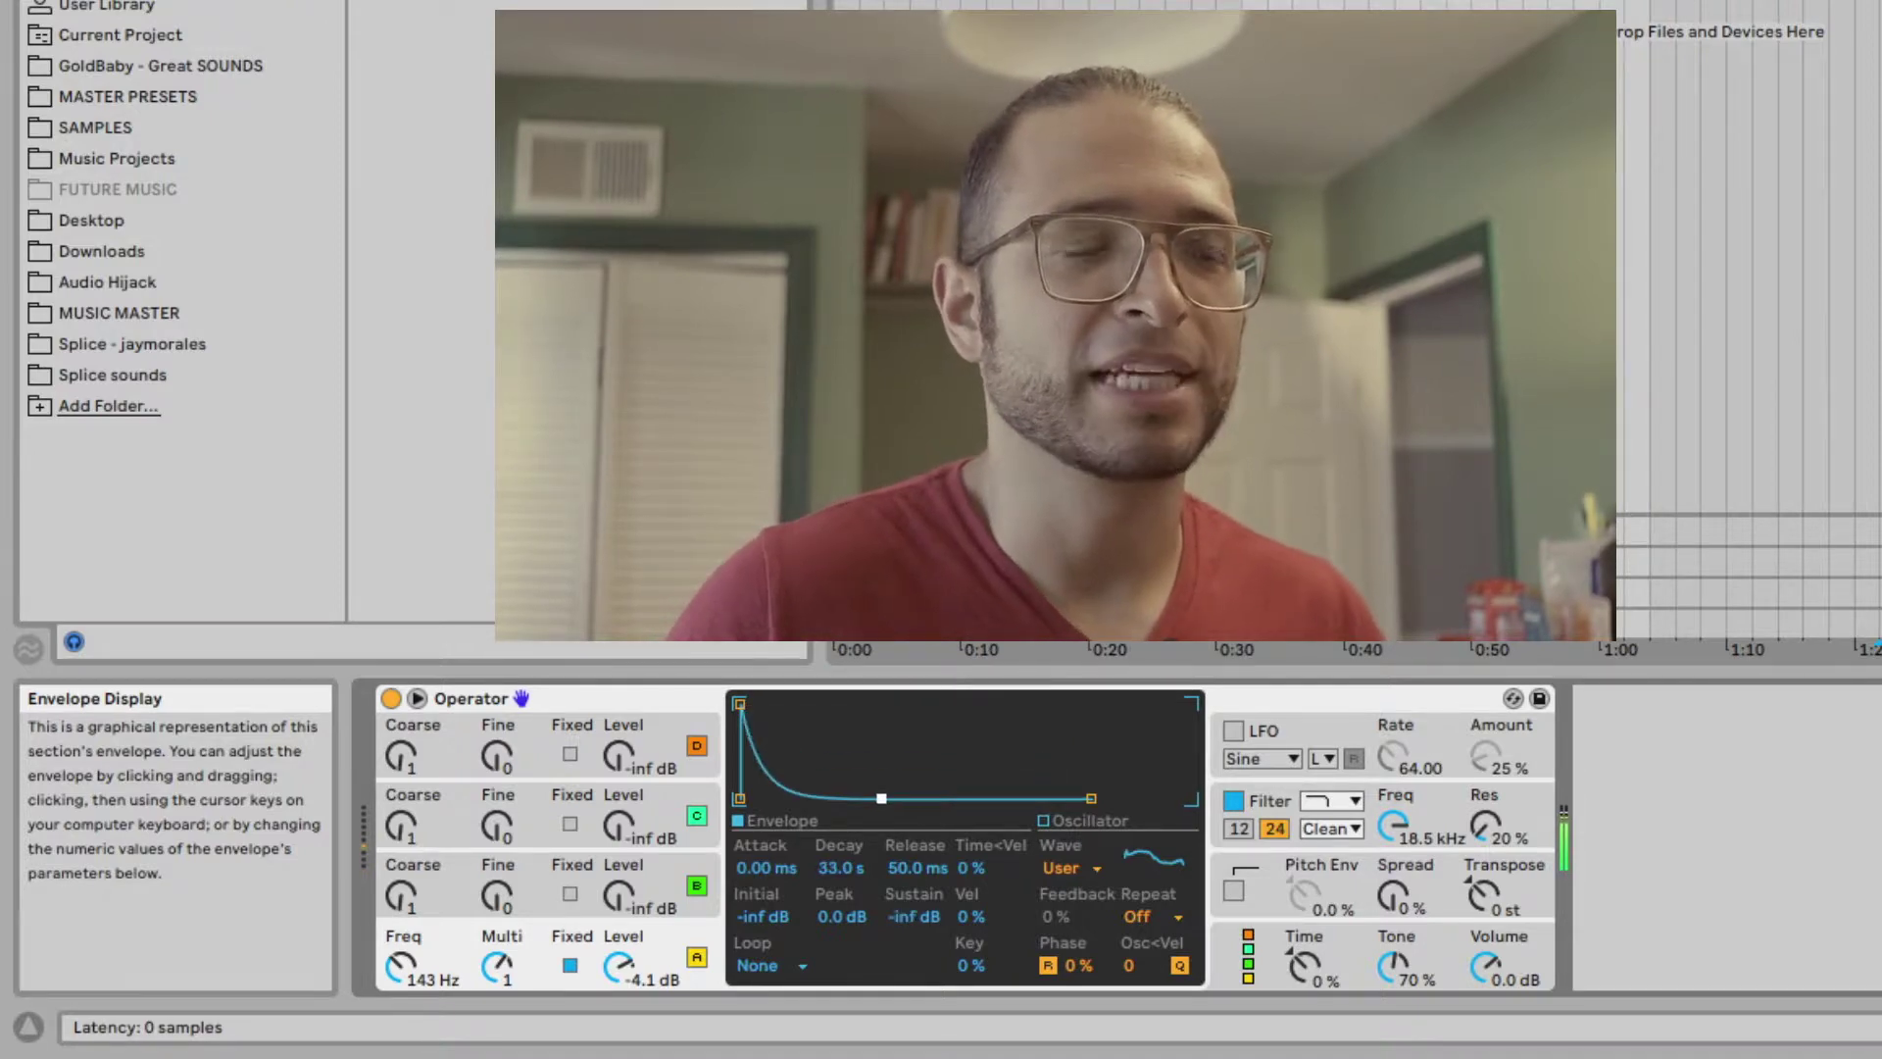
mouse_move(742, 703)
mouse_down()
mouse_move(821, 704)
mouse_move(740, 704)
mouse_up()
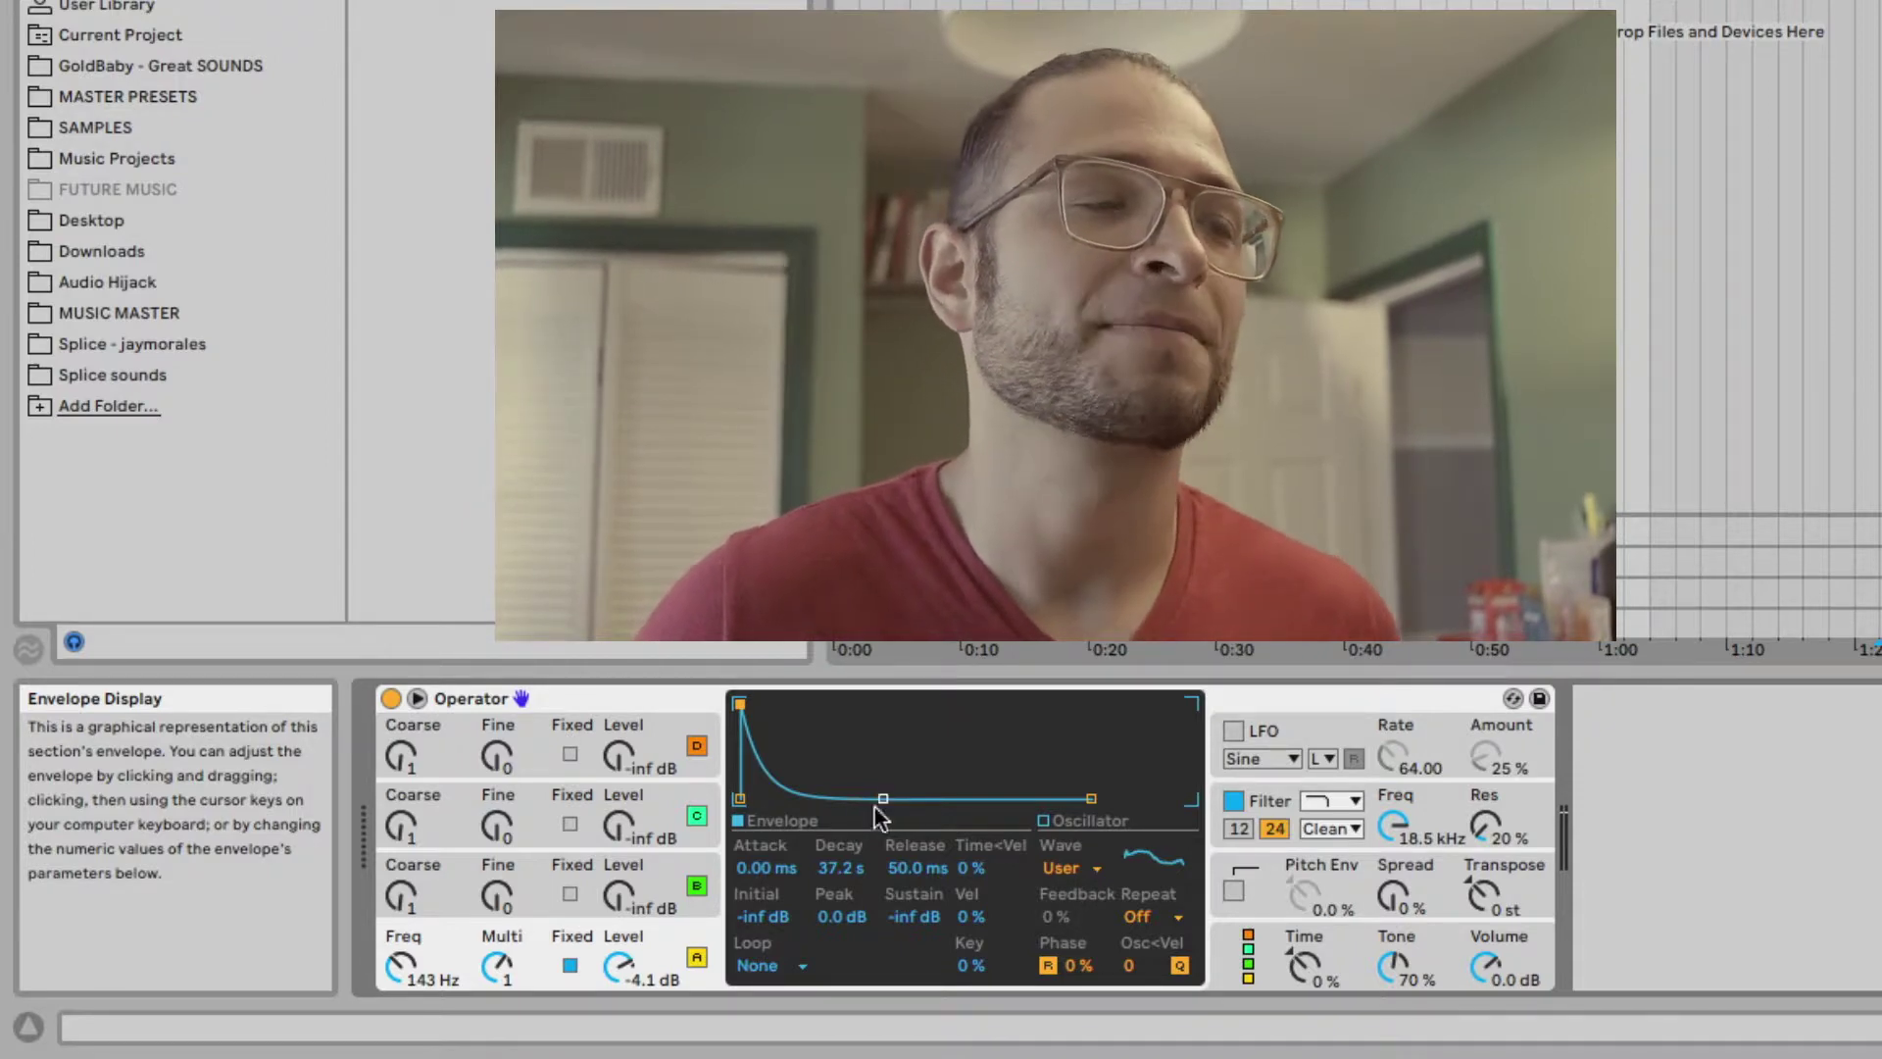
click(755, 966)
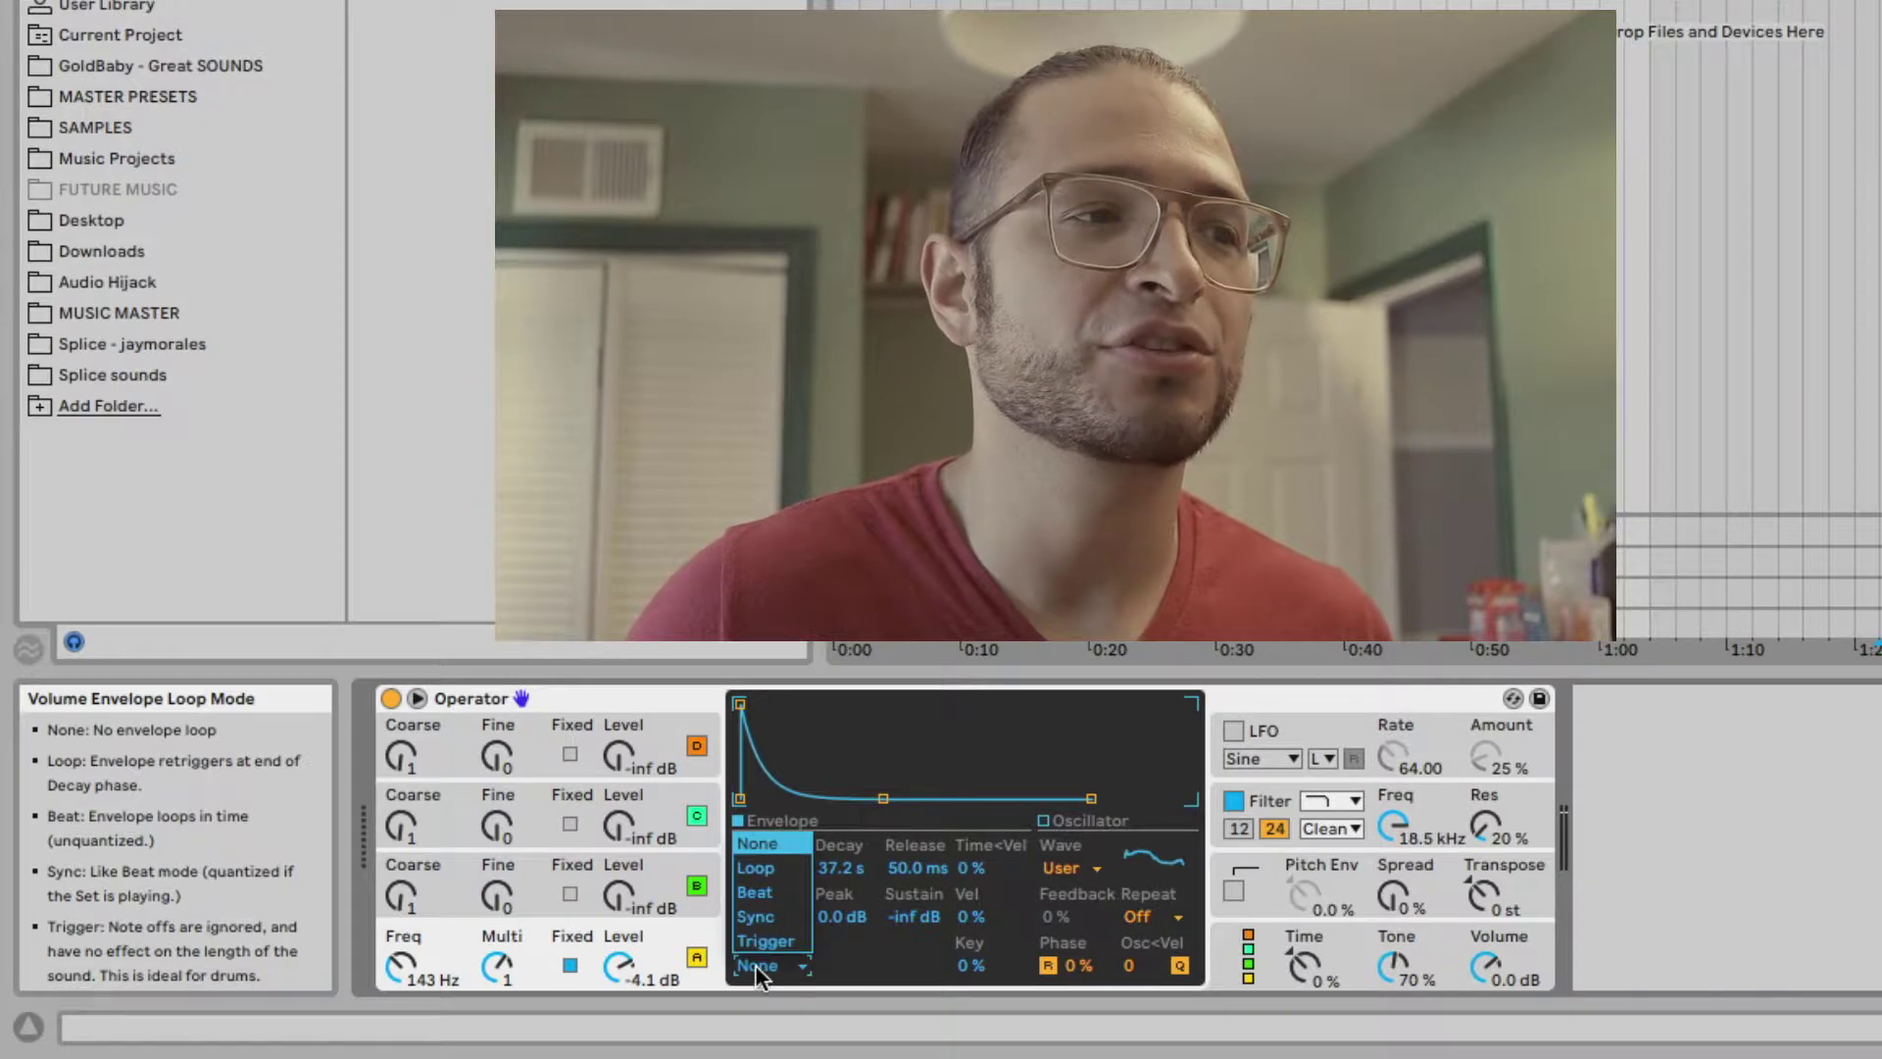
click(768, 867)
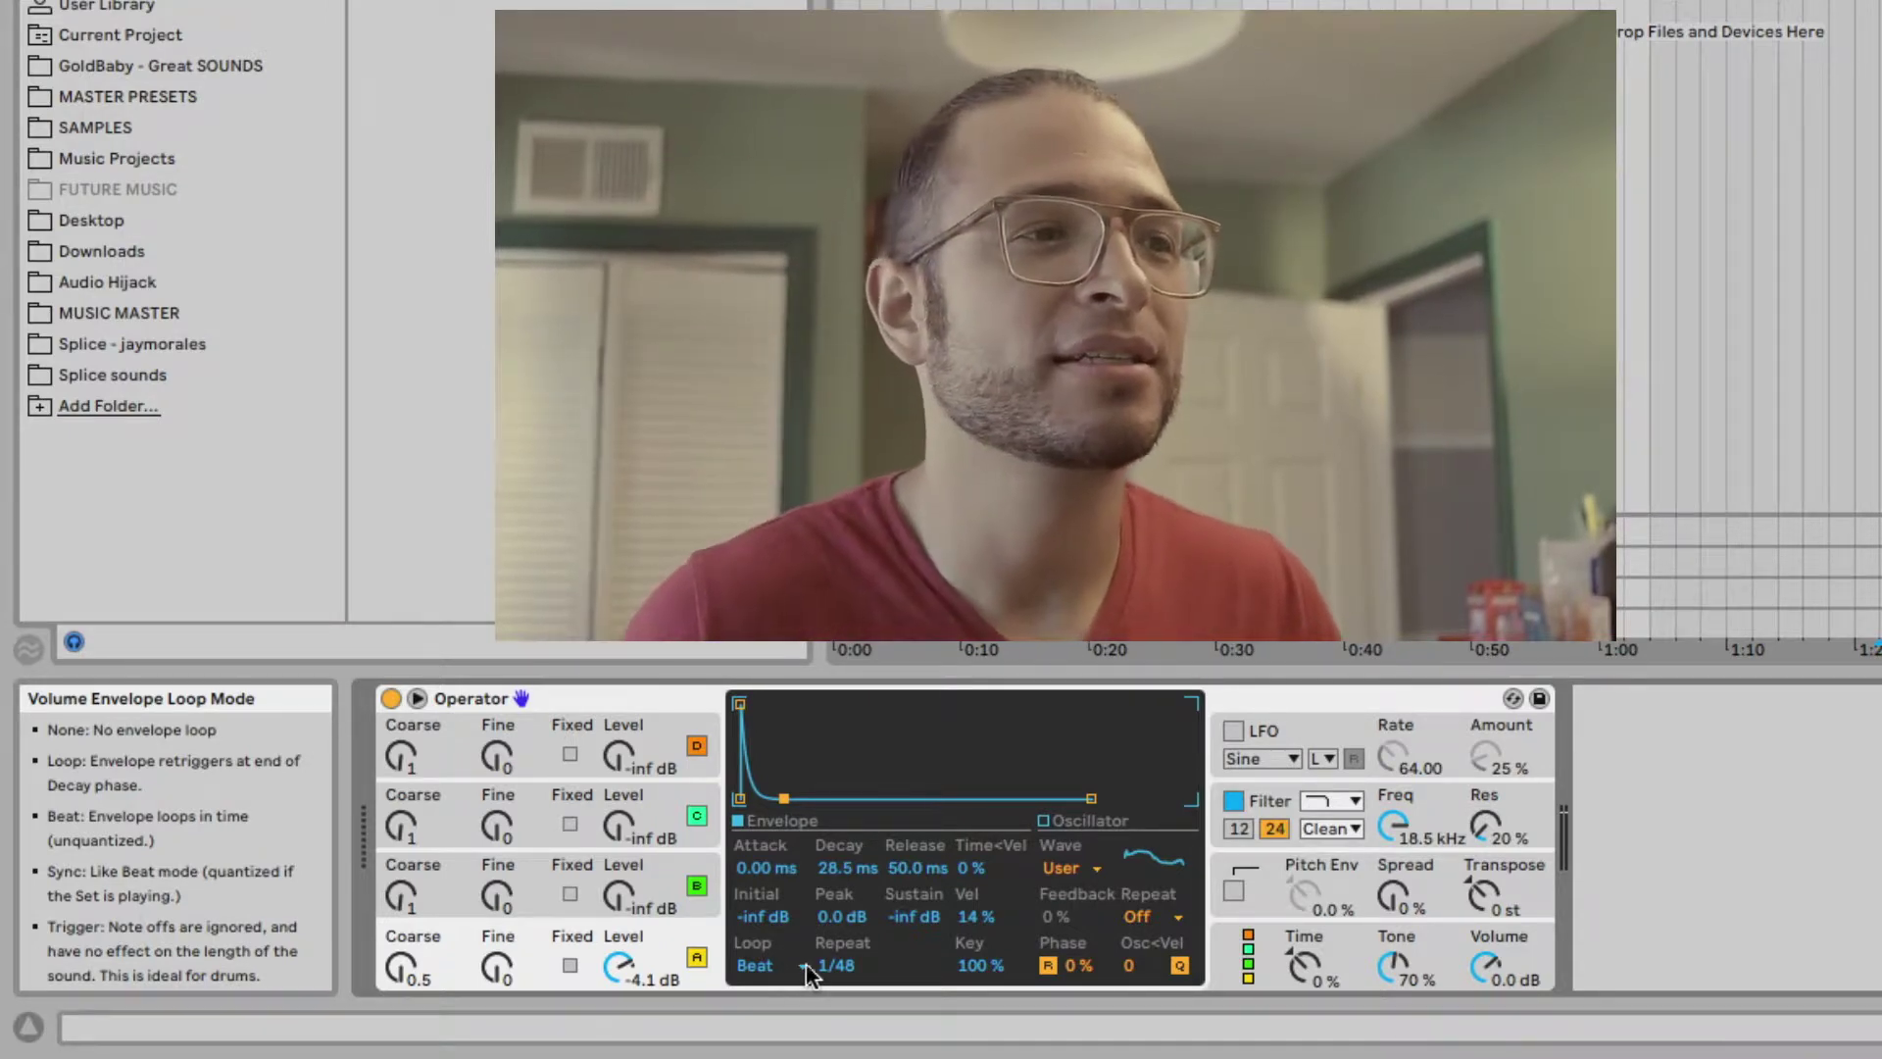
Set the envelope's beat repeat rate to 1/8, and switch oscillator A's envelope loop mode to Loop.
click(848, 965)
key(Up)
key(Up)
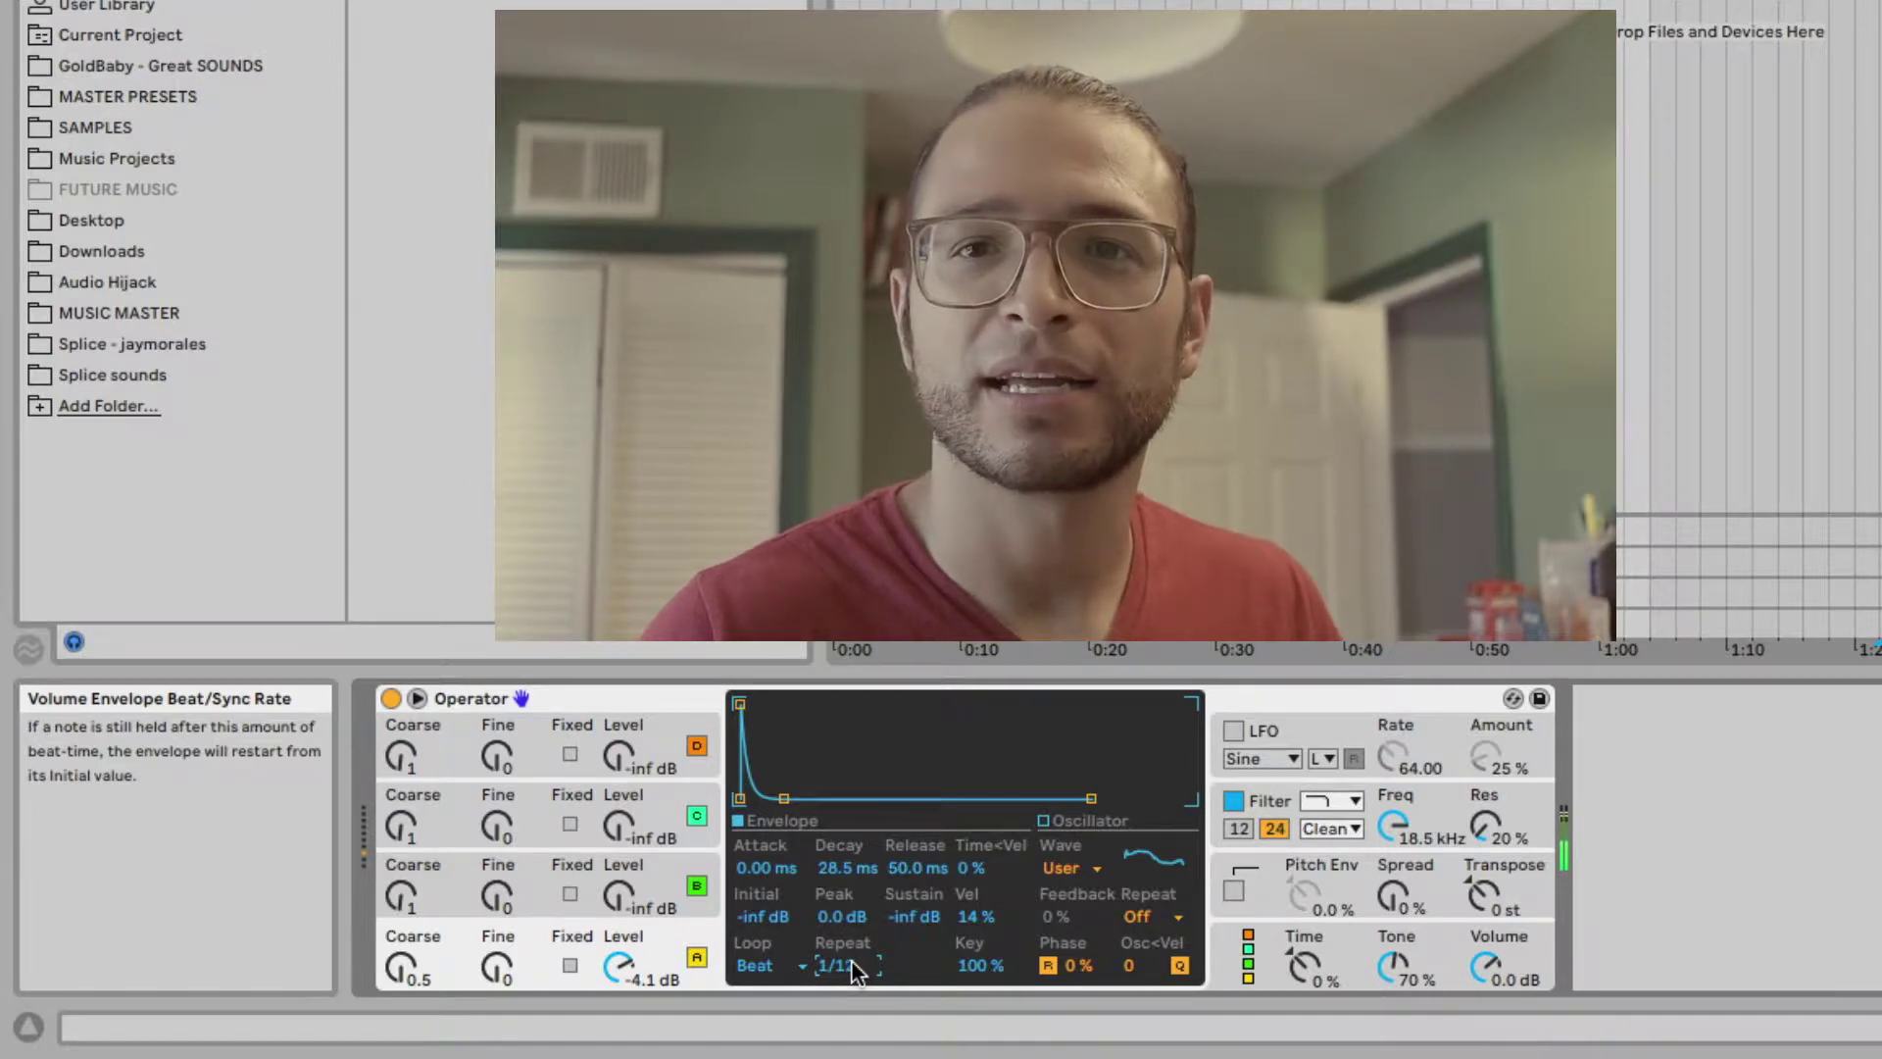
click(763, 966)
click(772, 897)
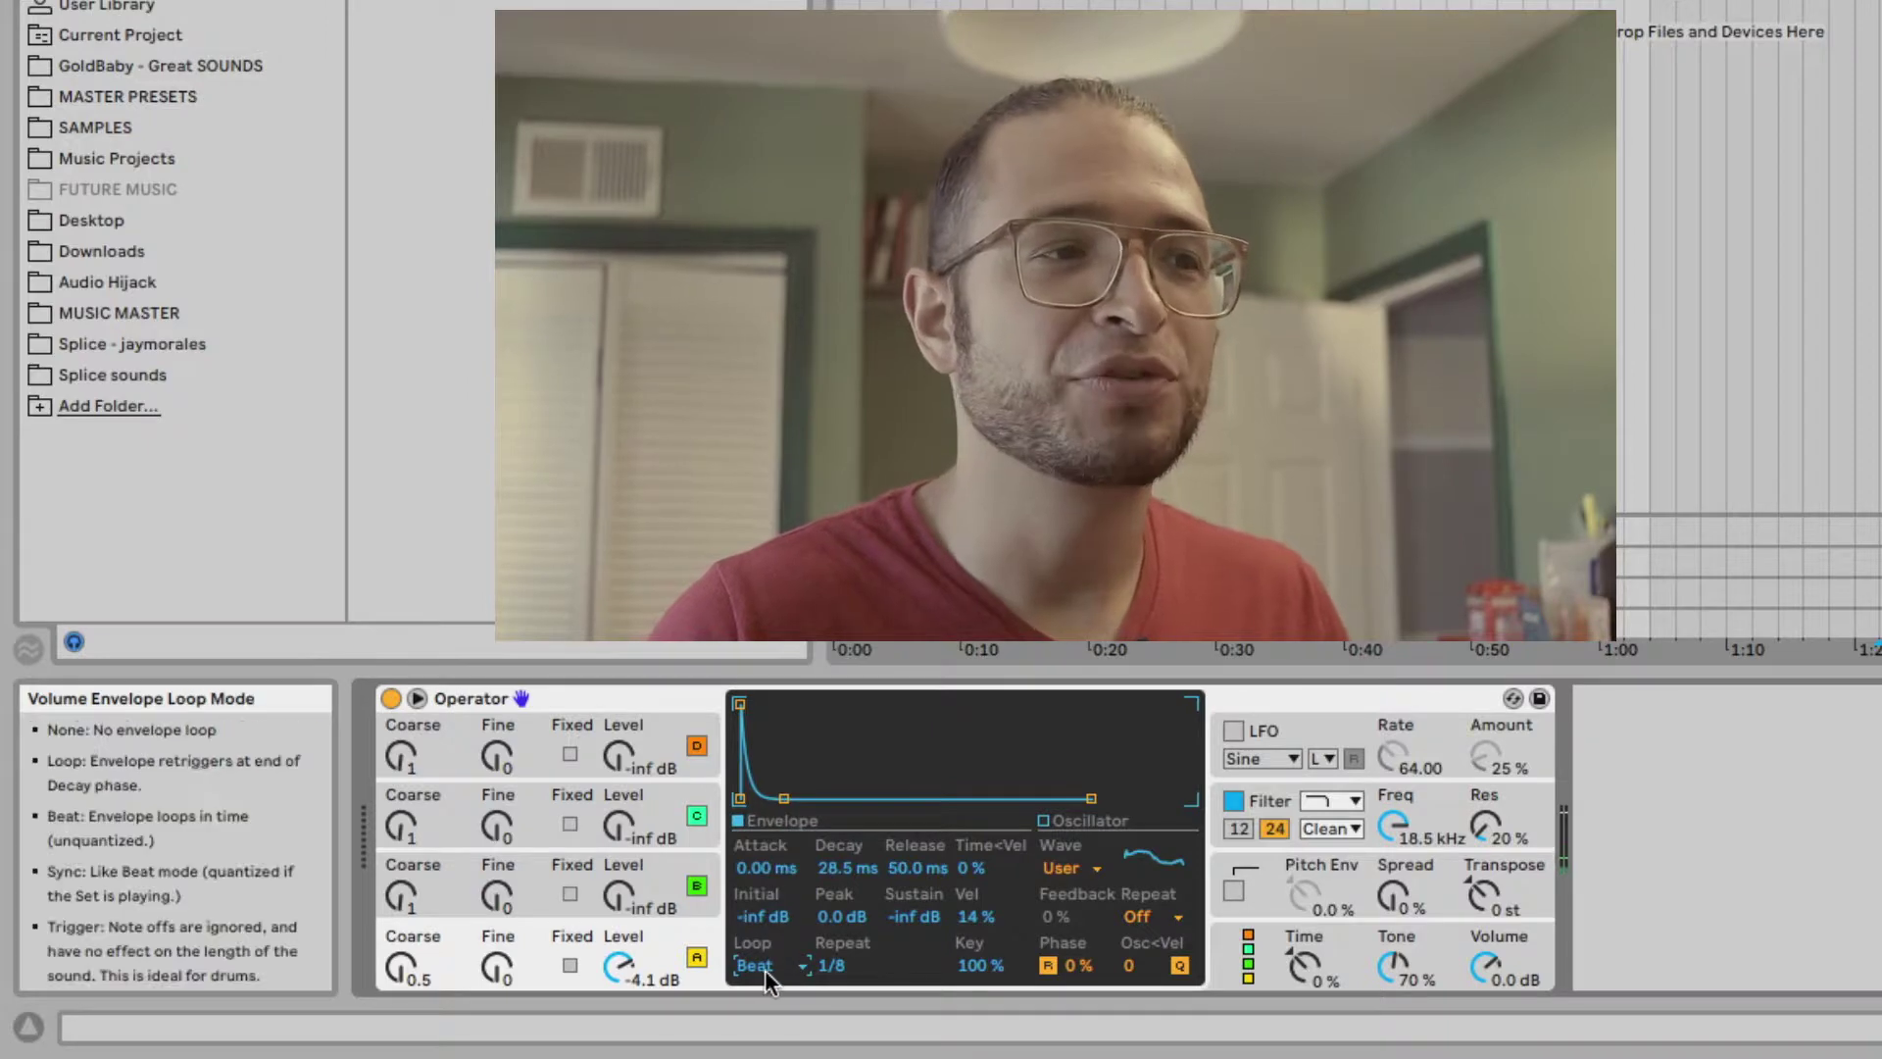
click(765, 966)
click(775, 878)
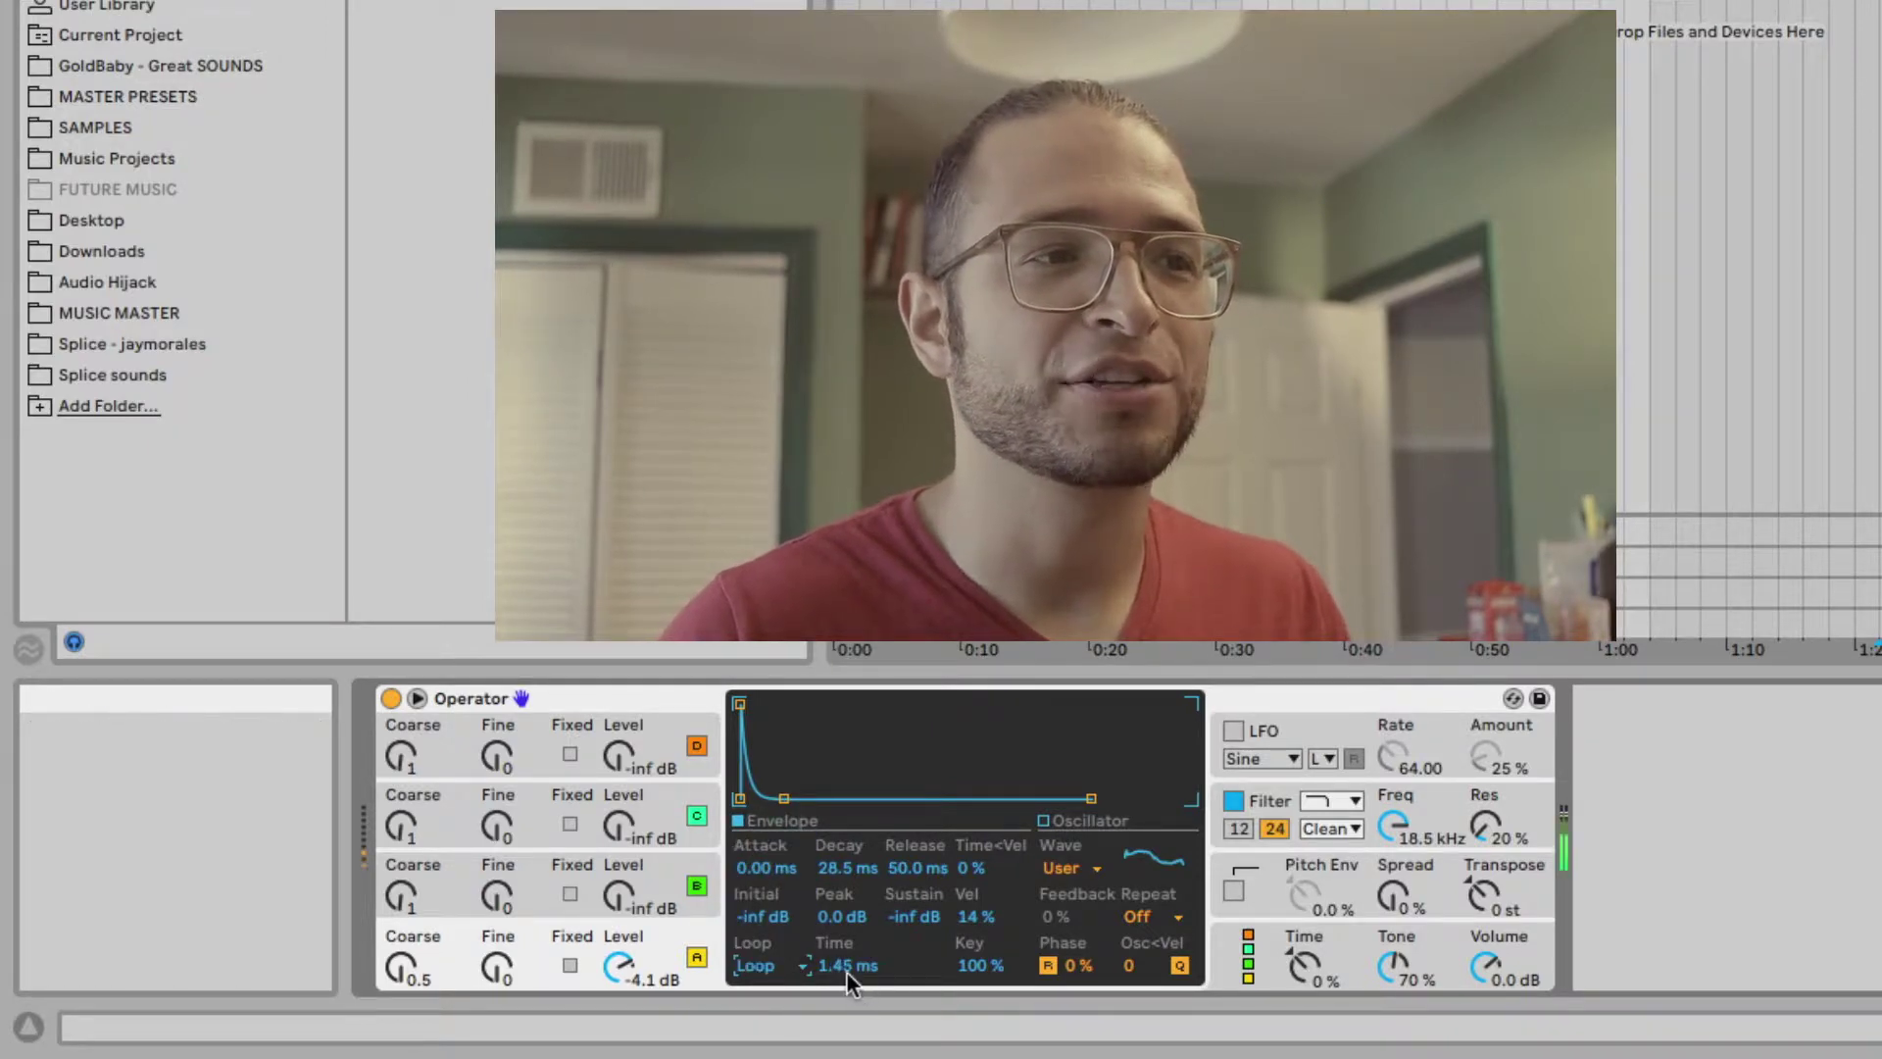
Try the Sync, Beat and Trigger loop modes on oscillator A's envelope, and set the loop mode to None.
mouse_move(849, 966)
mouse_down()
mouse_move(849, 1000)
mouse_move(844, 981)
mouse_up()
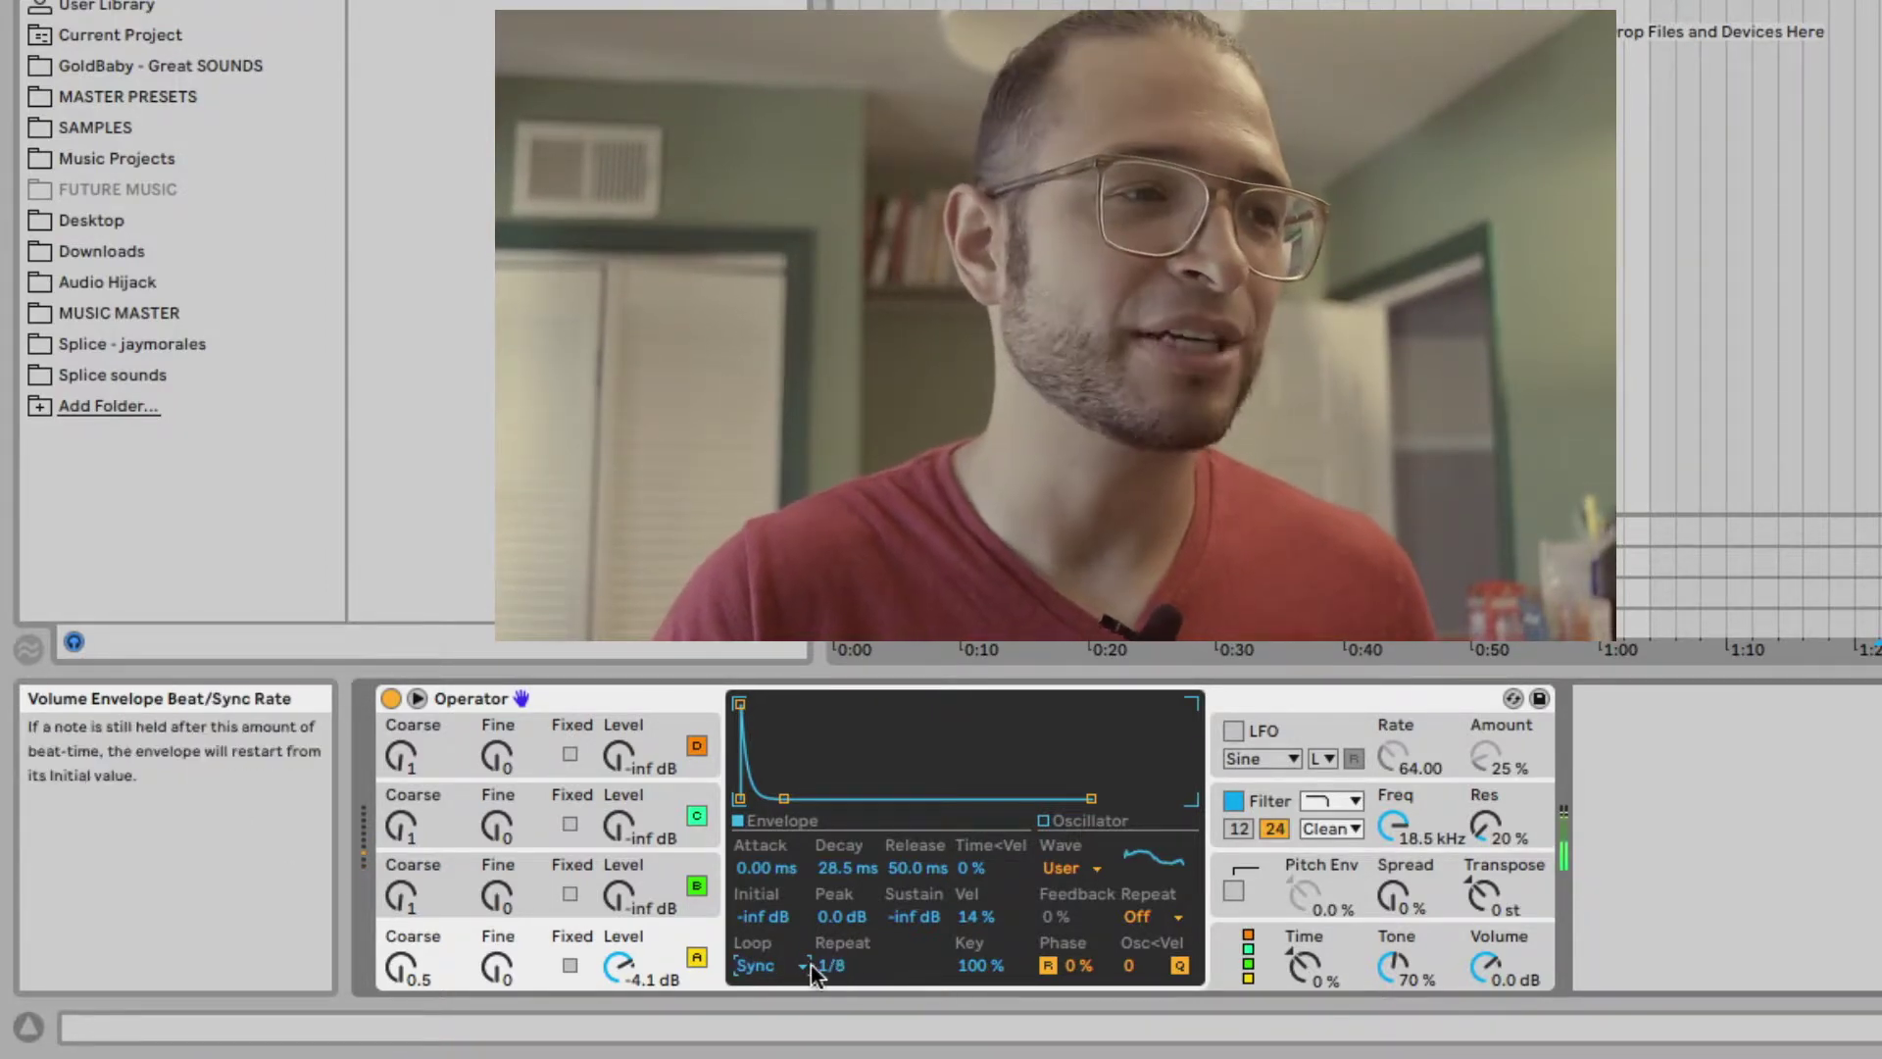
click(778, 967)
click(760, 892)
click(770, 966)
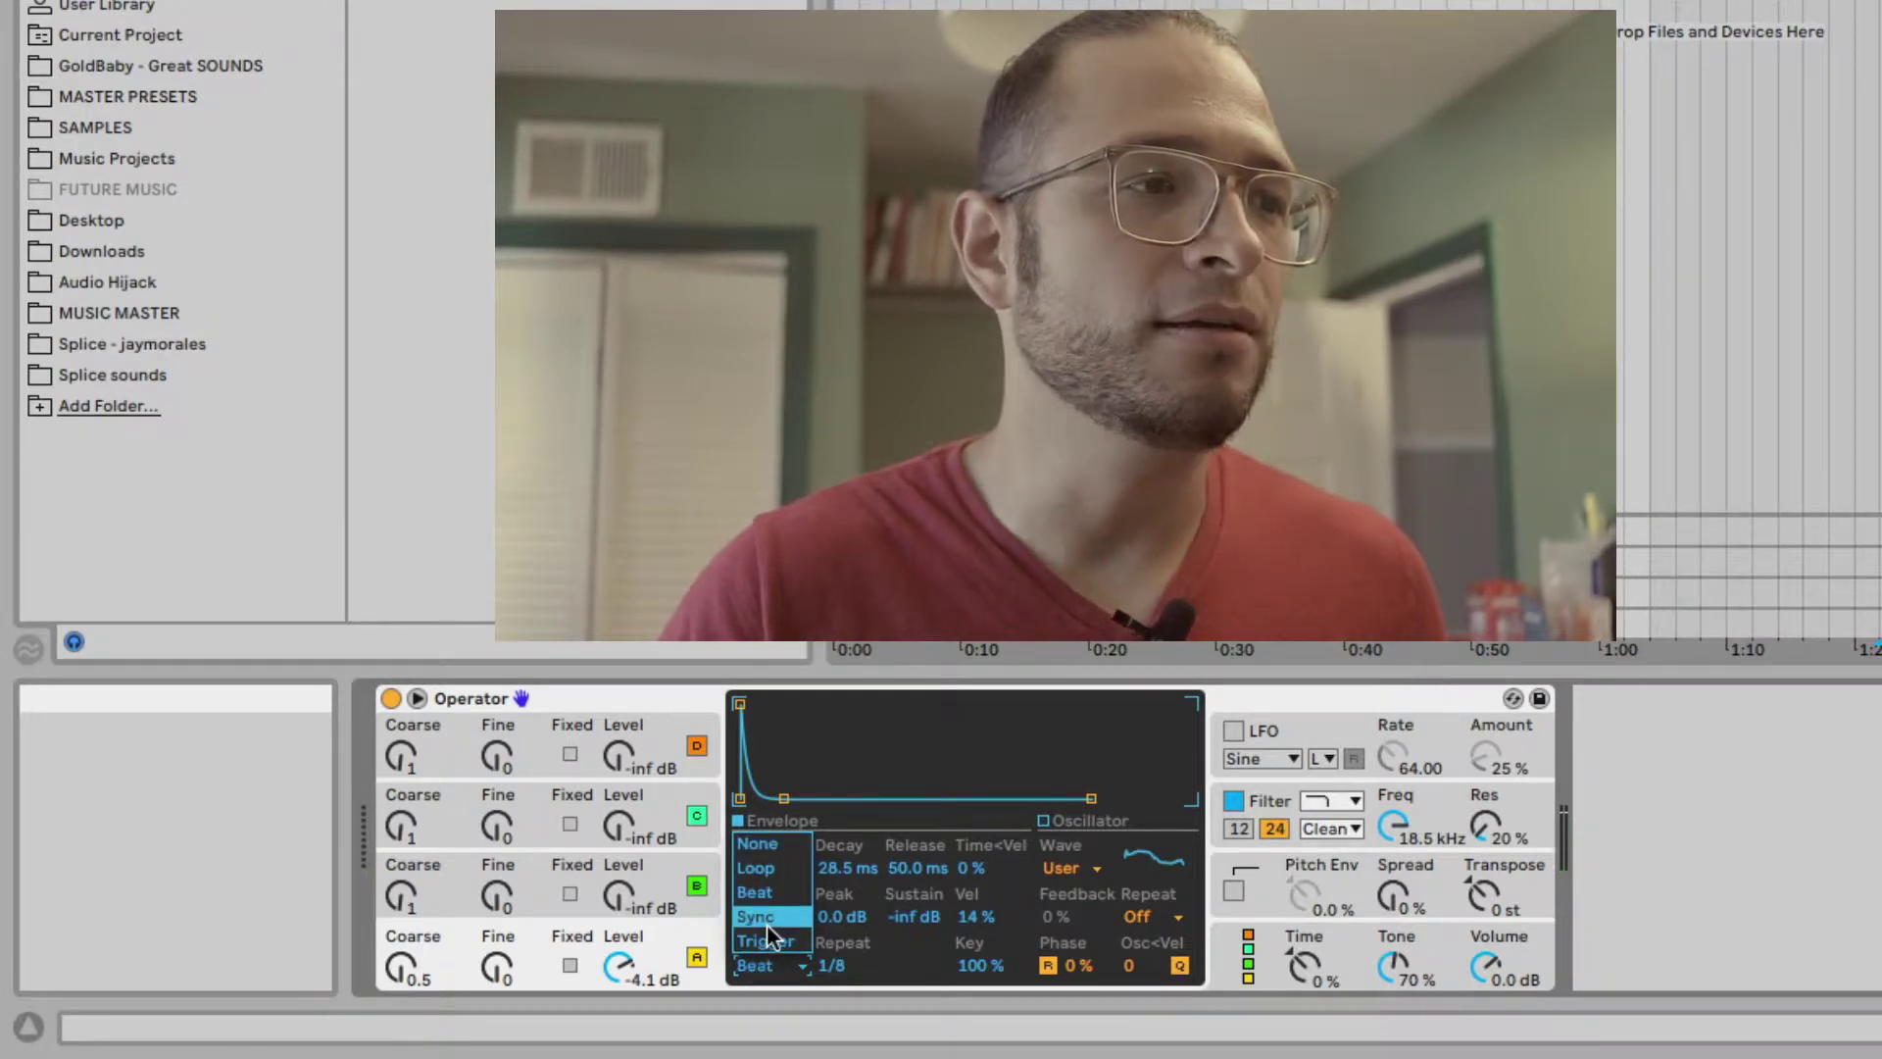
click(768, 941)
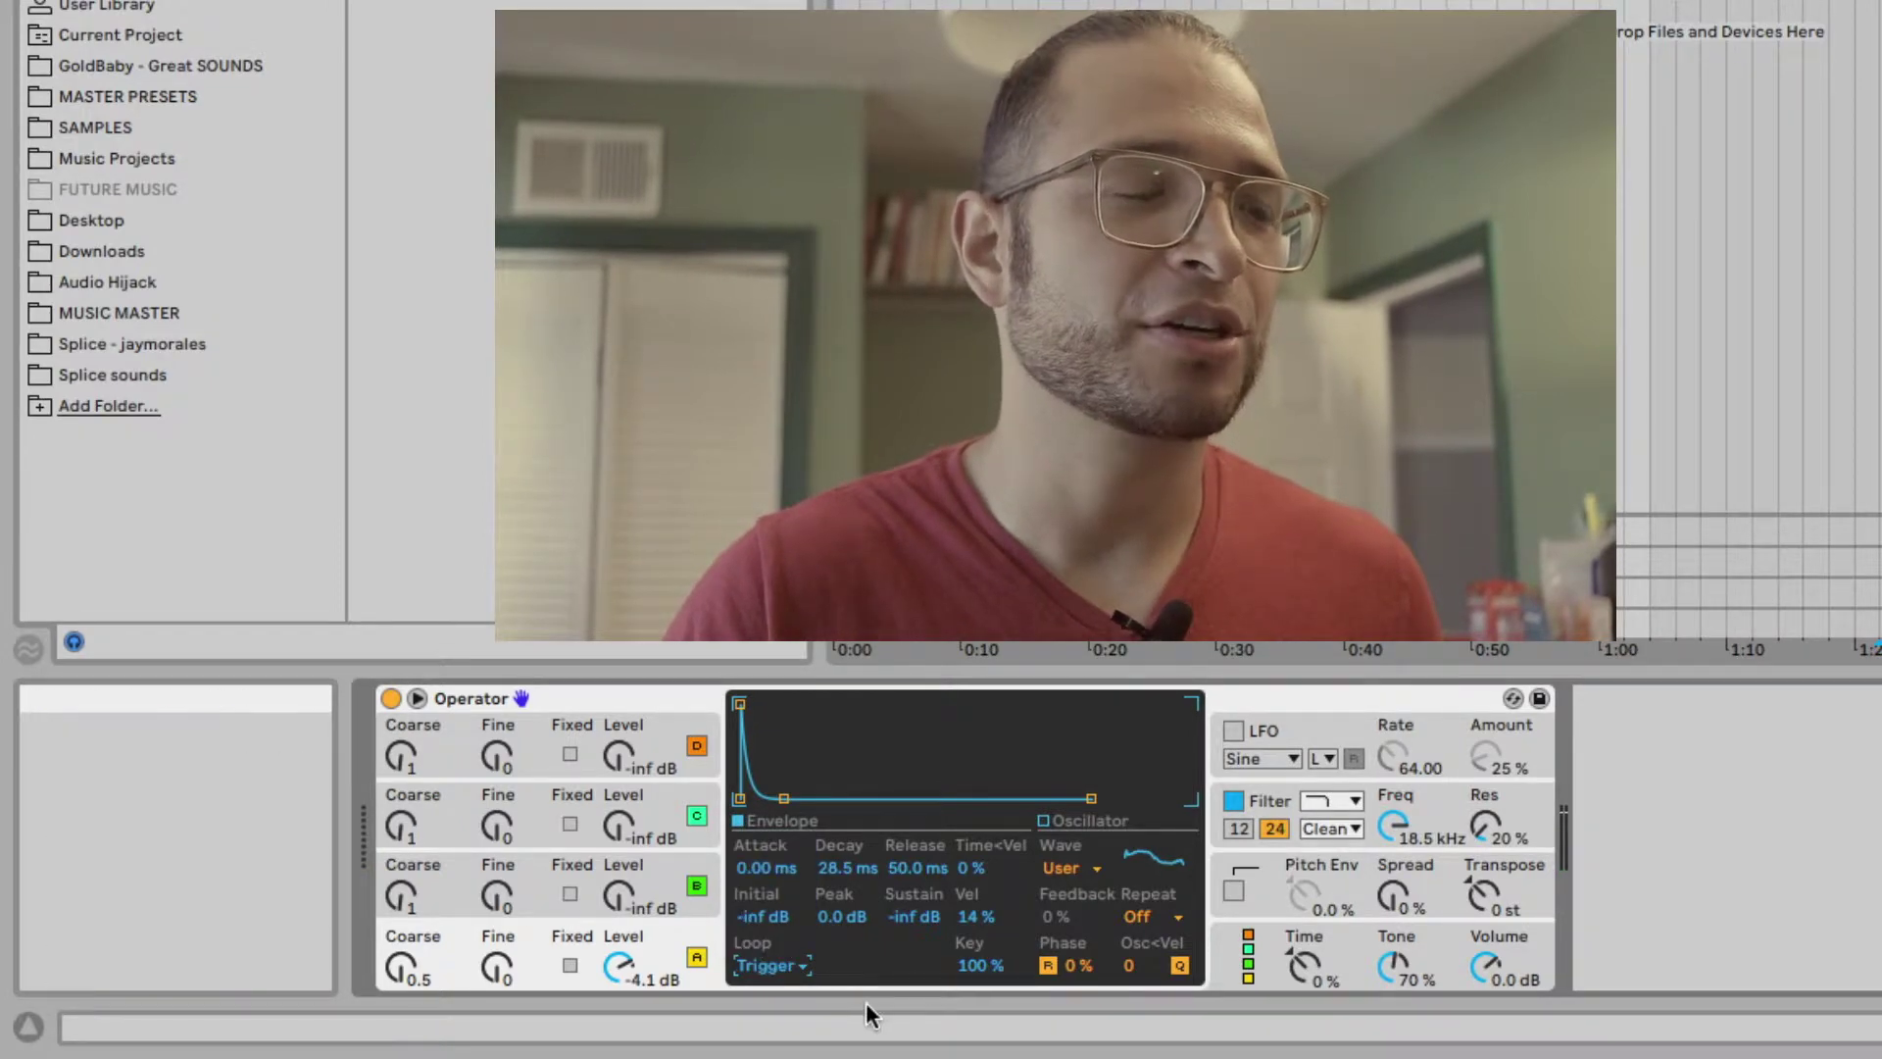
click(796, 968)
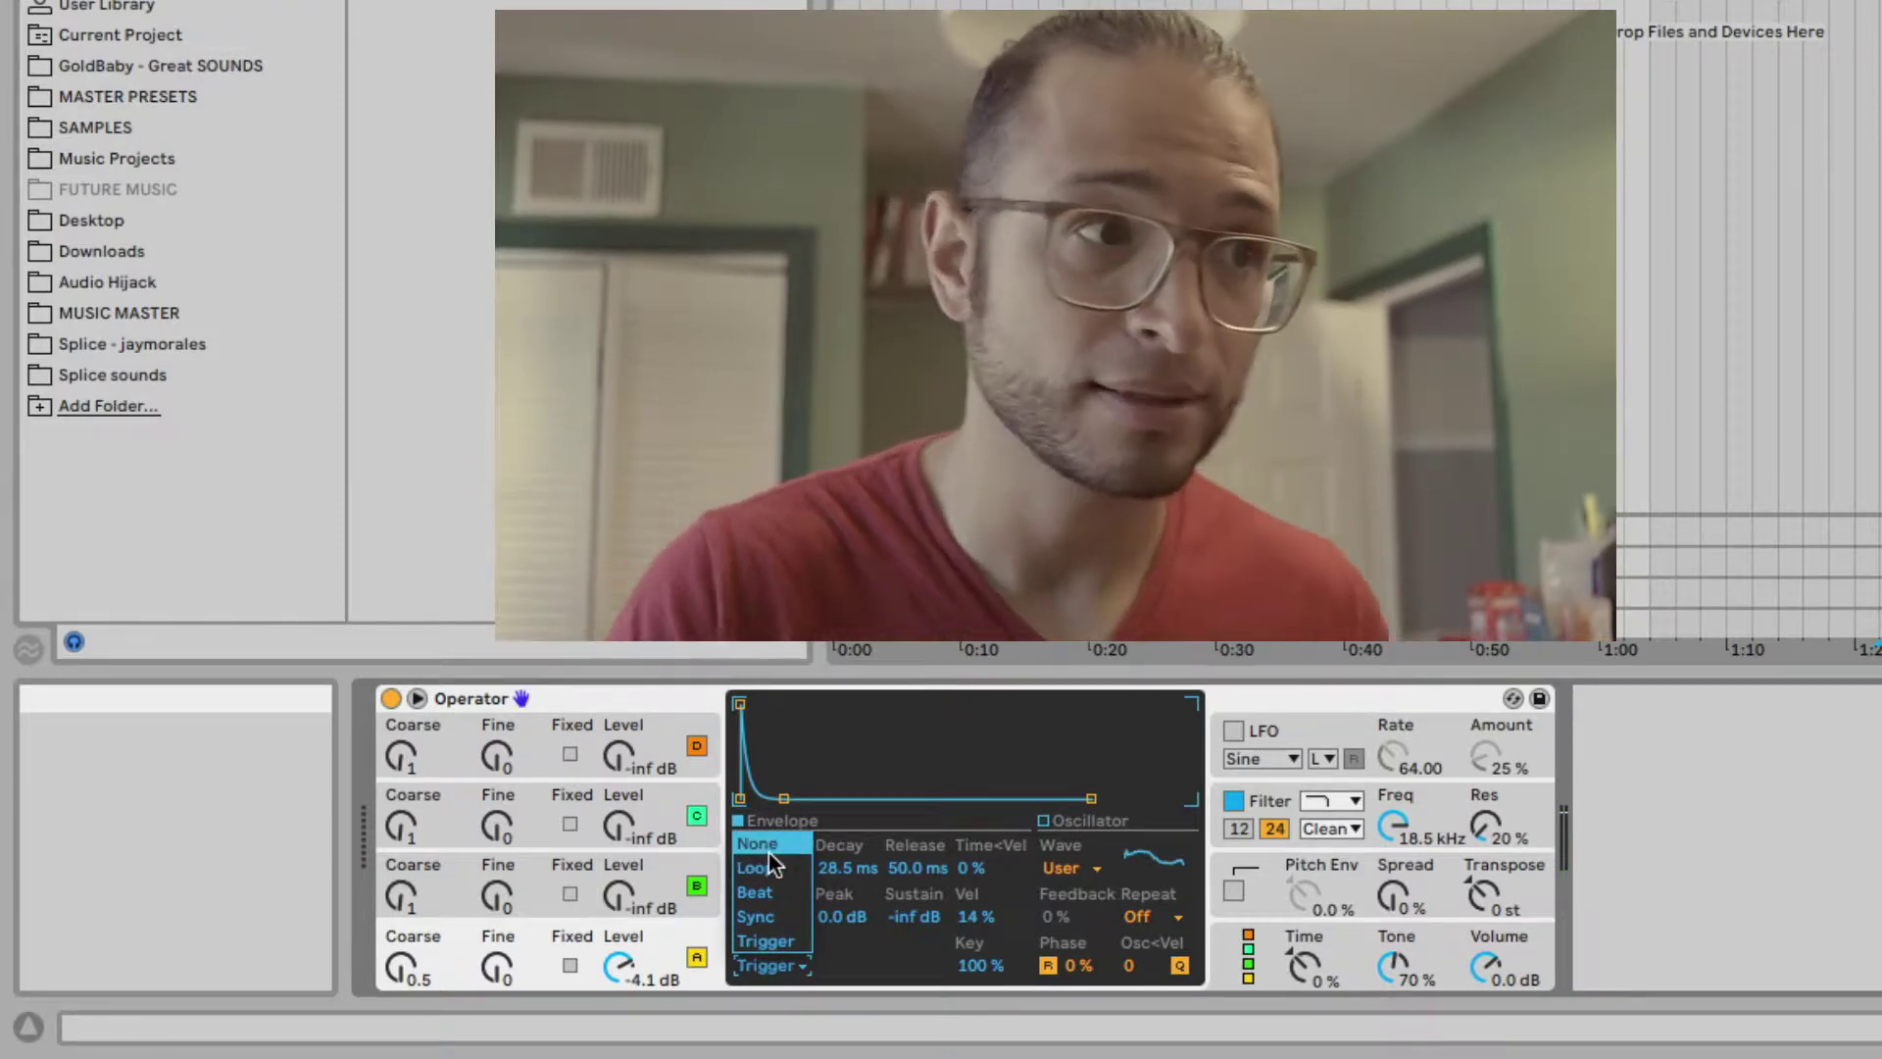
click(769, 849)
Set oscillator A's waveform repeat to 1 and lengthen its envelope decay to 60.0 s.
click(1198, 821)
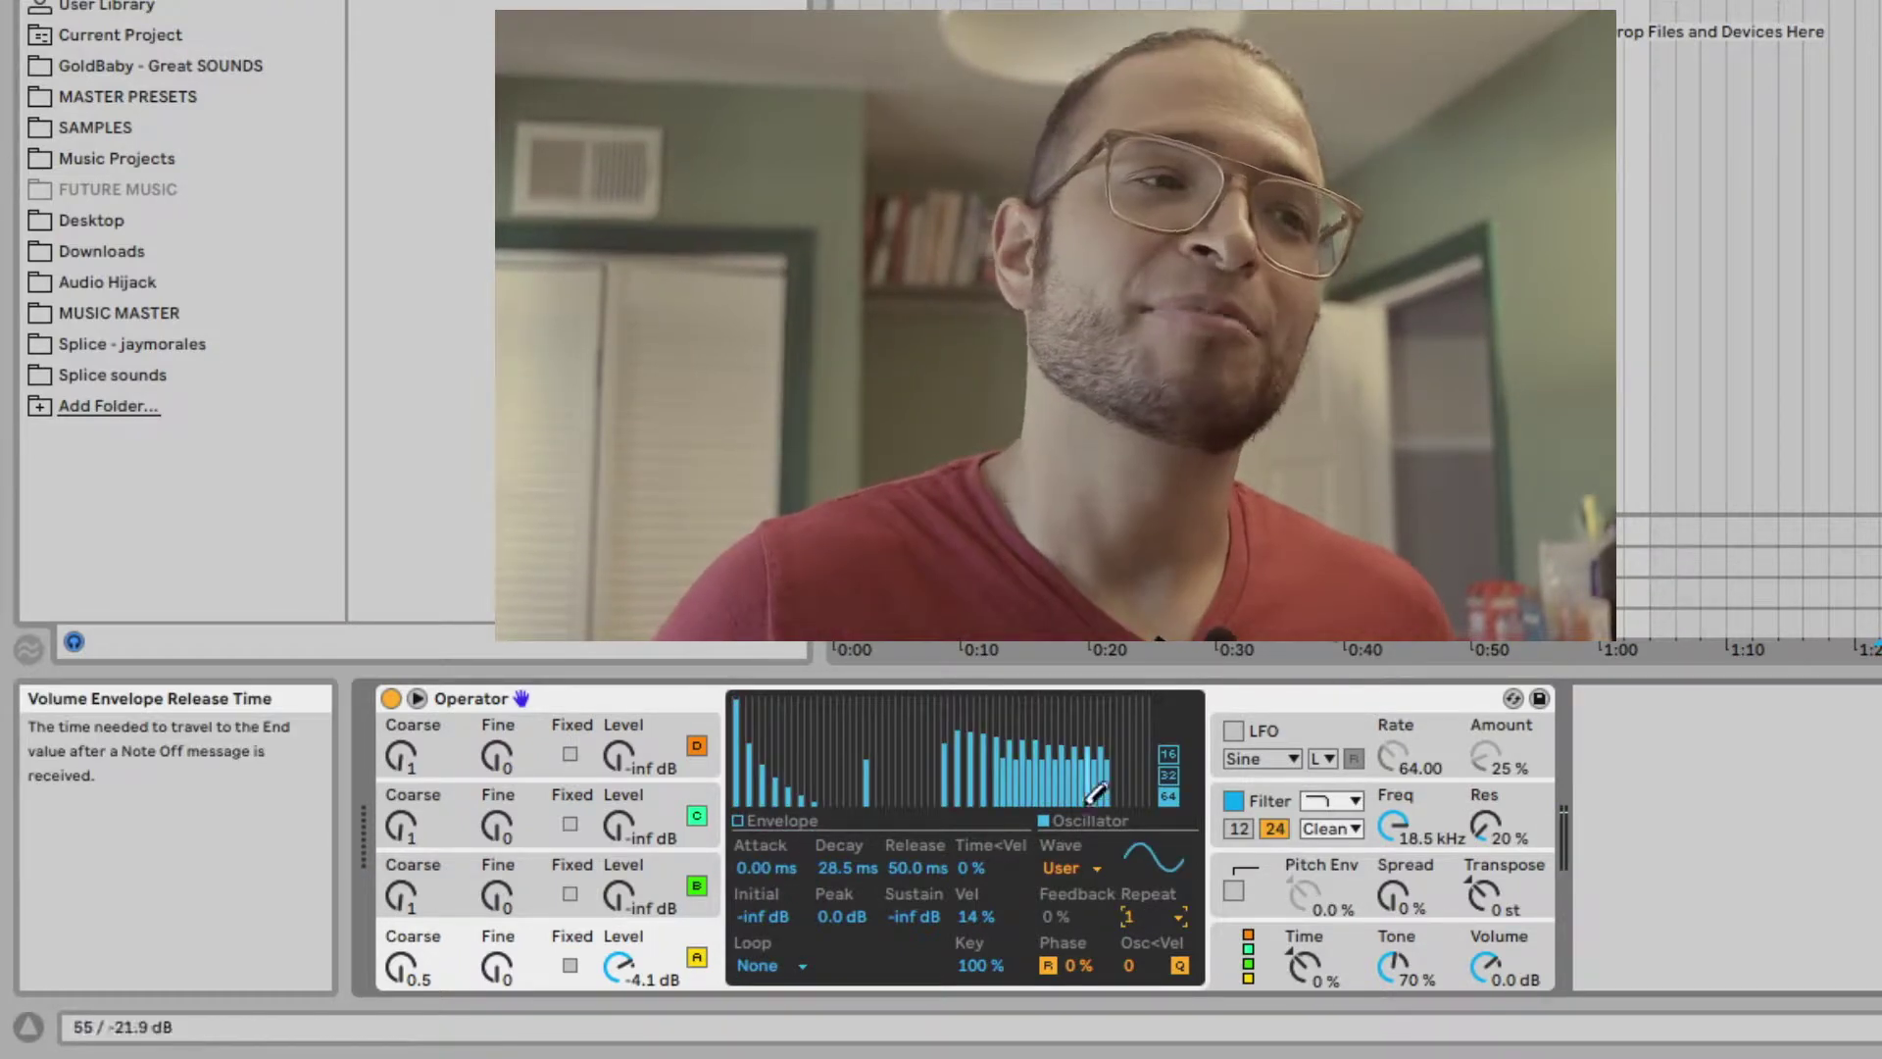
click(738, 821)
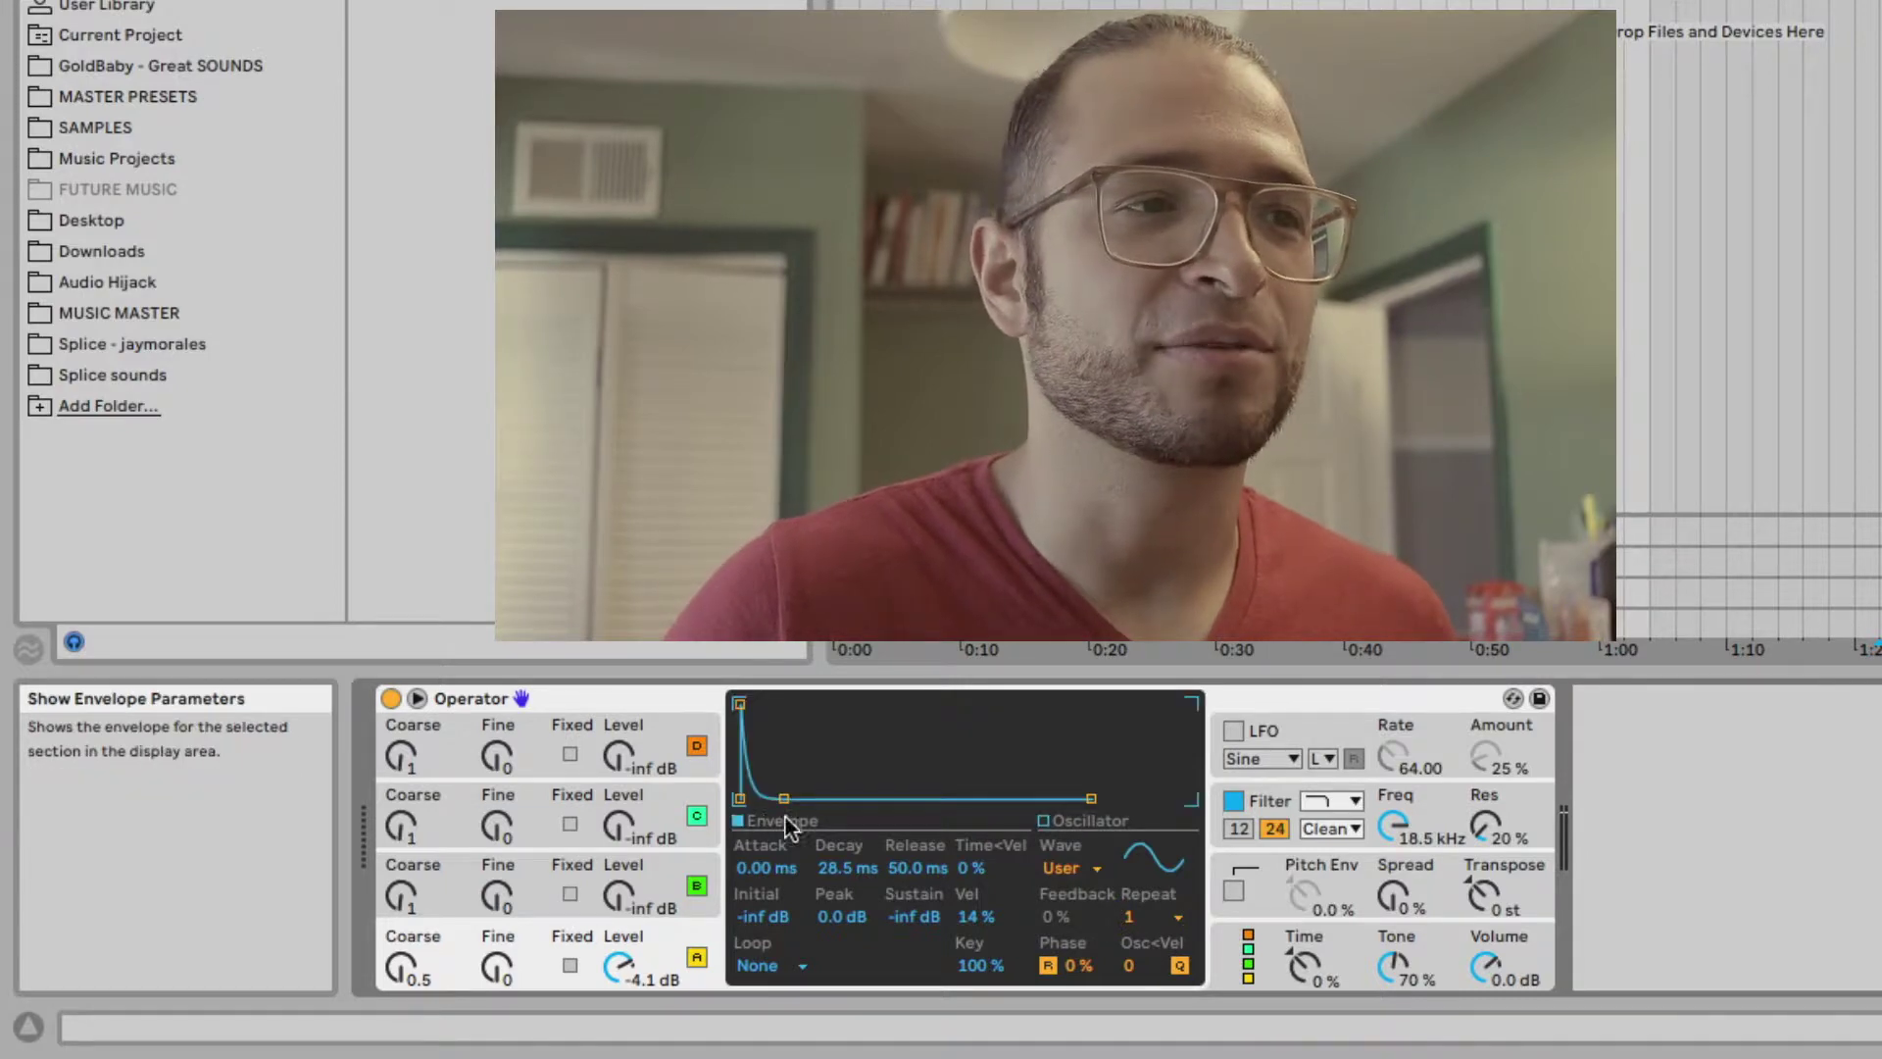
drag(785, 798, 1069, 848)
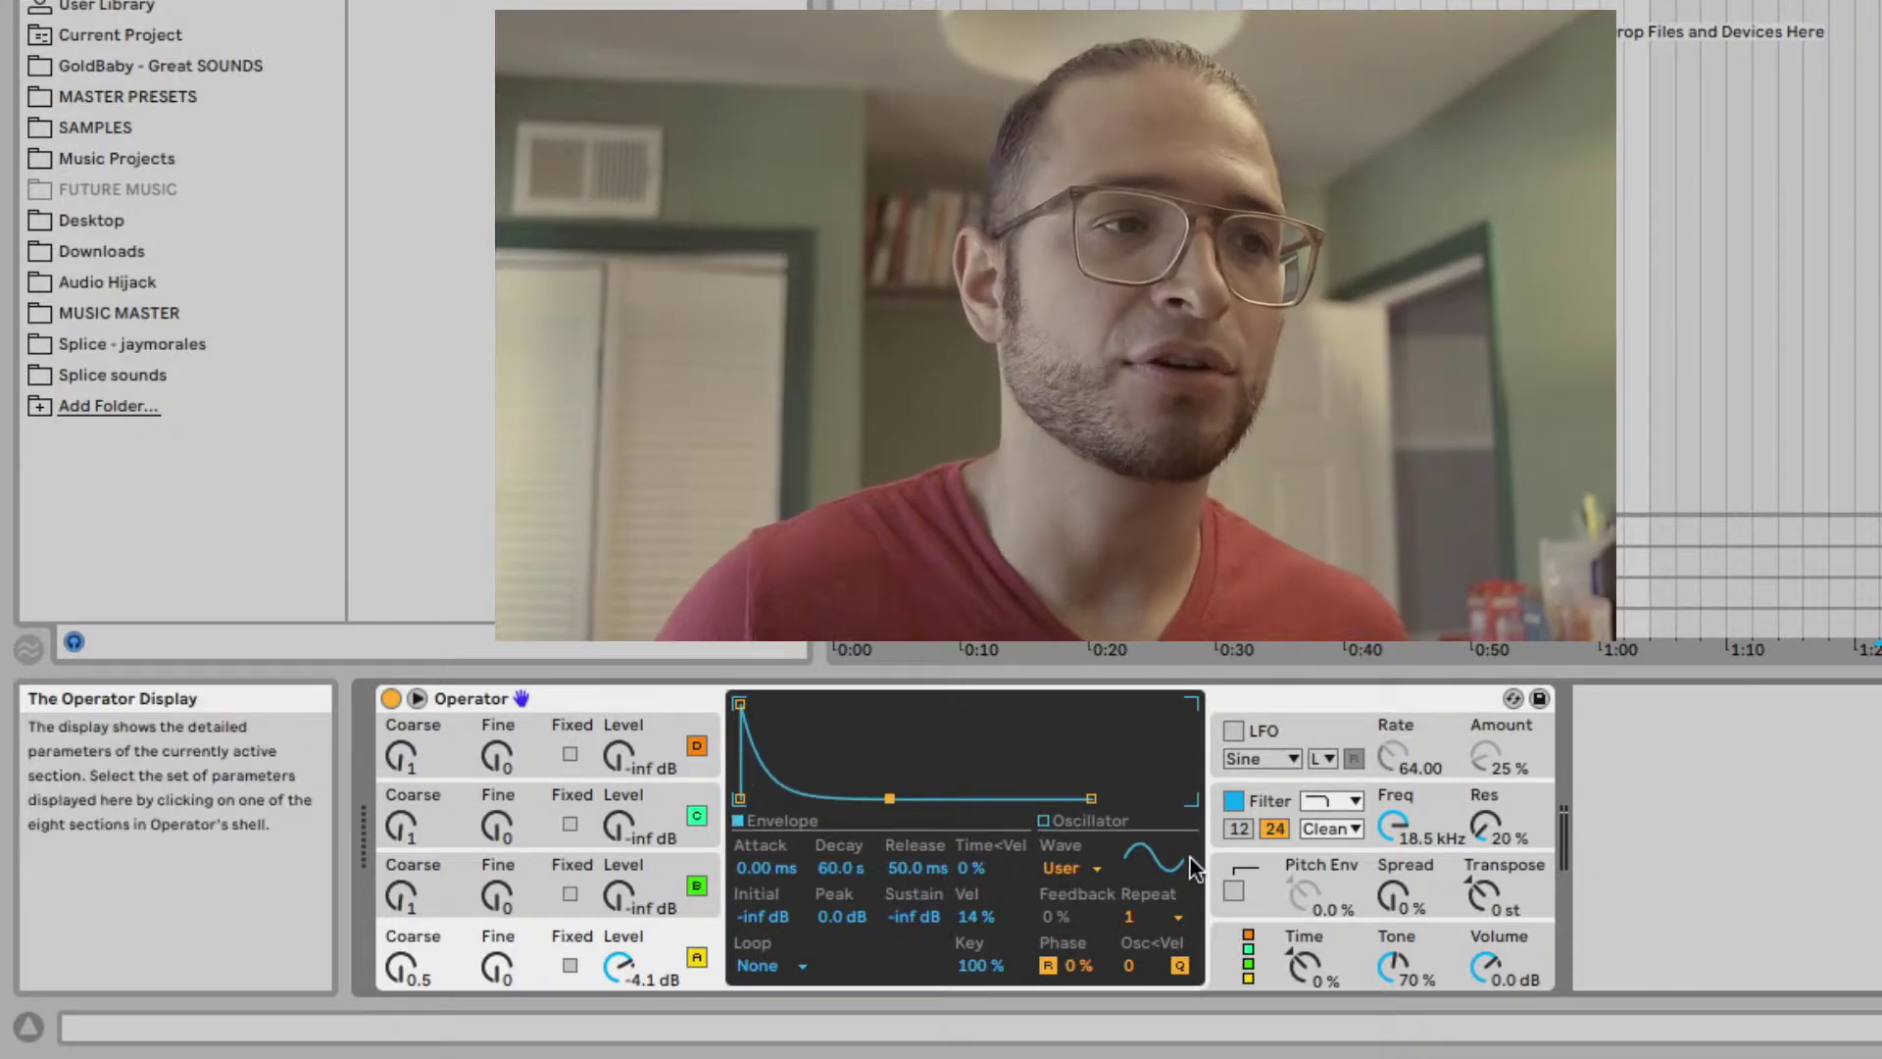
Set oscillator A's phase to 57 % and view the LFO settings before returning to oscillator A's display.
mouse_move(1073, 967)
mouse_down()
mouse_move(1072, 917)
mouse_move(1072, 941)
mouse_up()
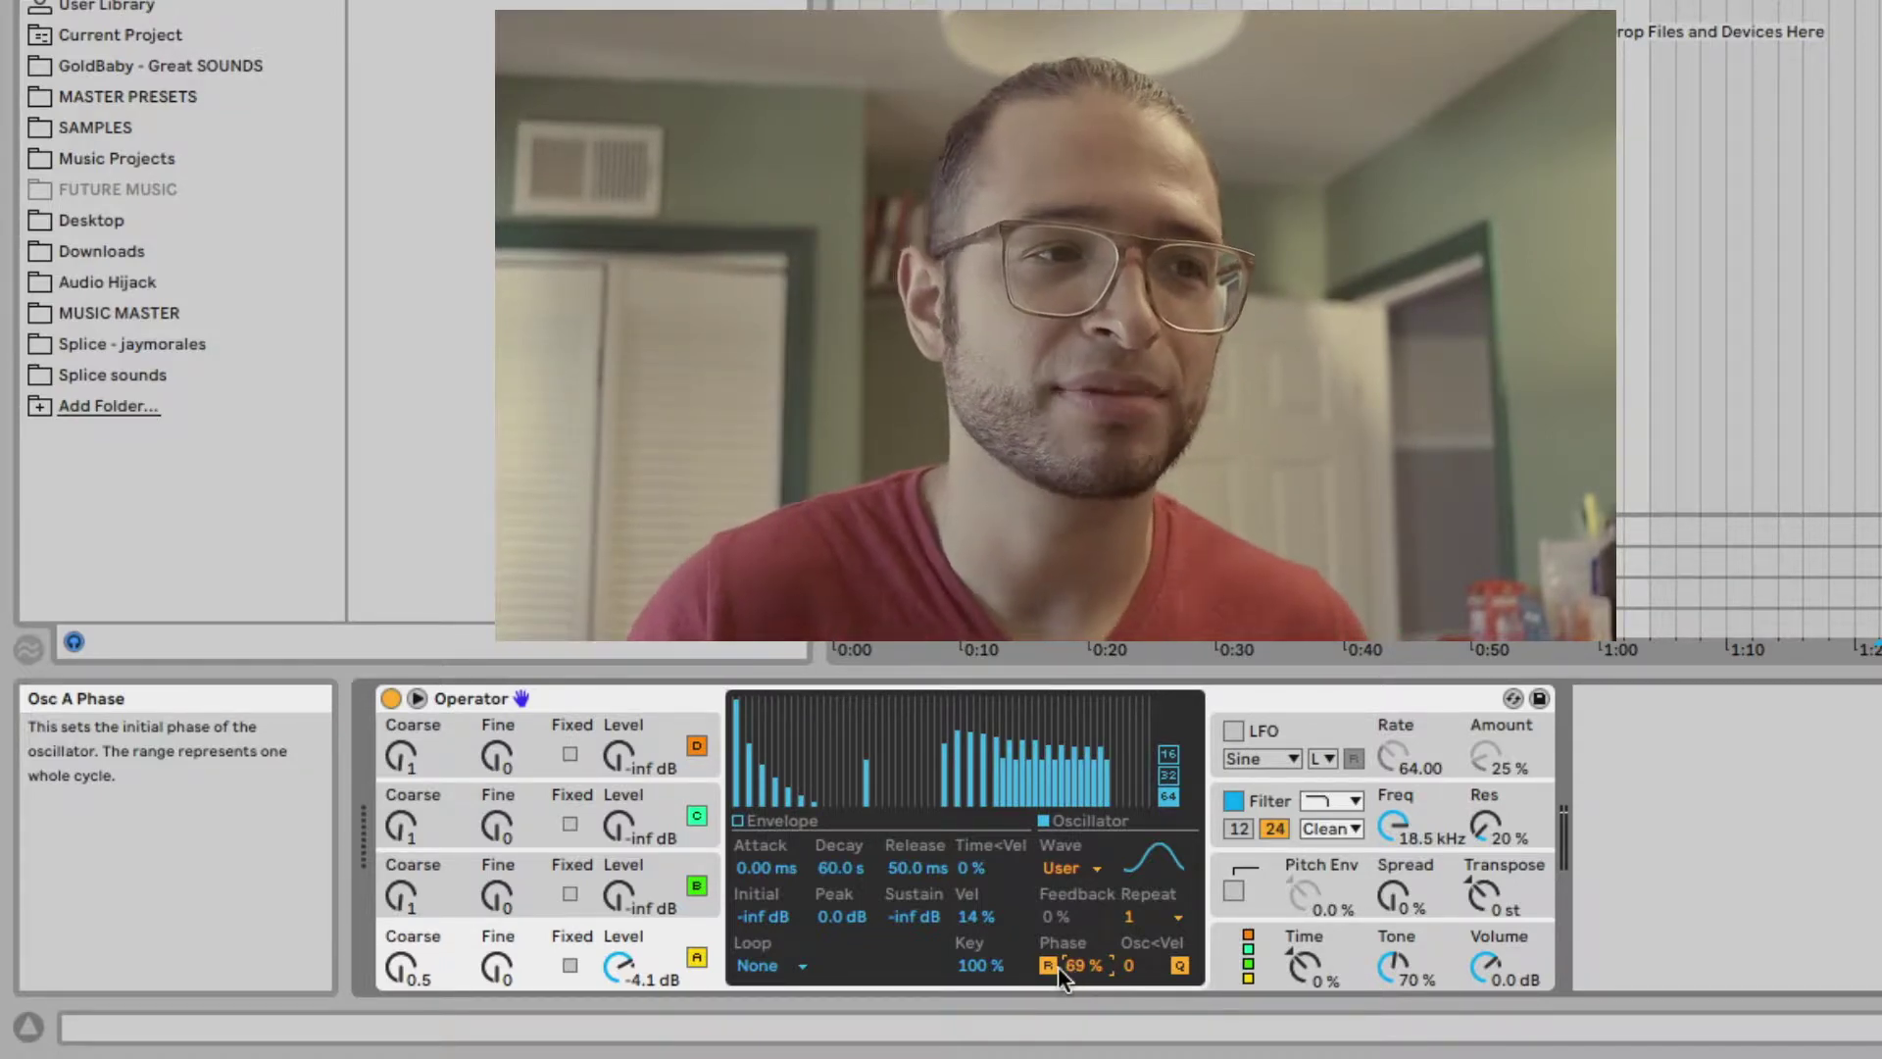
click(1279, 724)
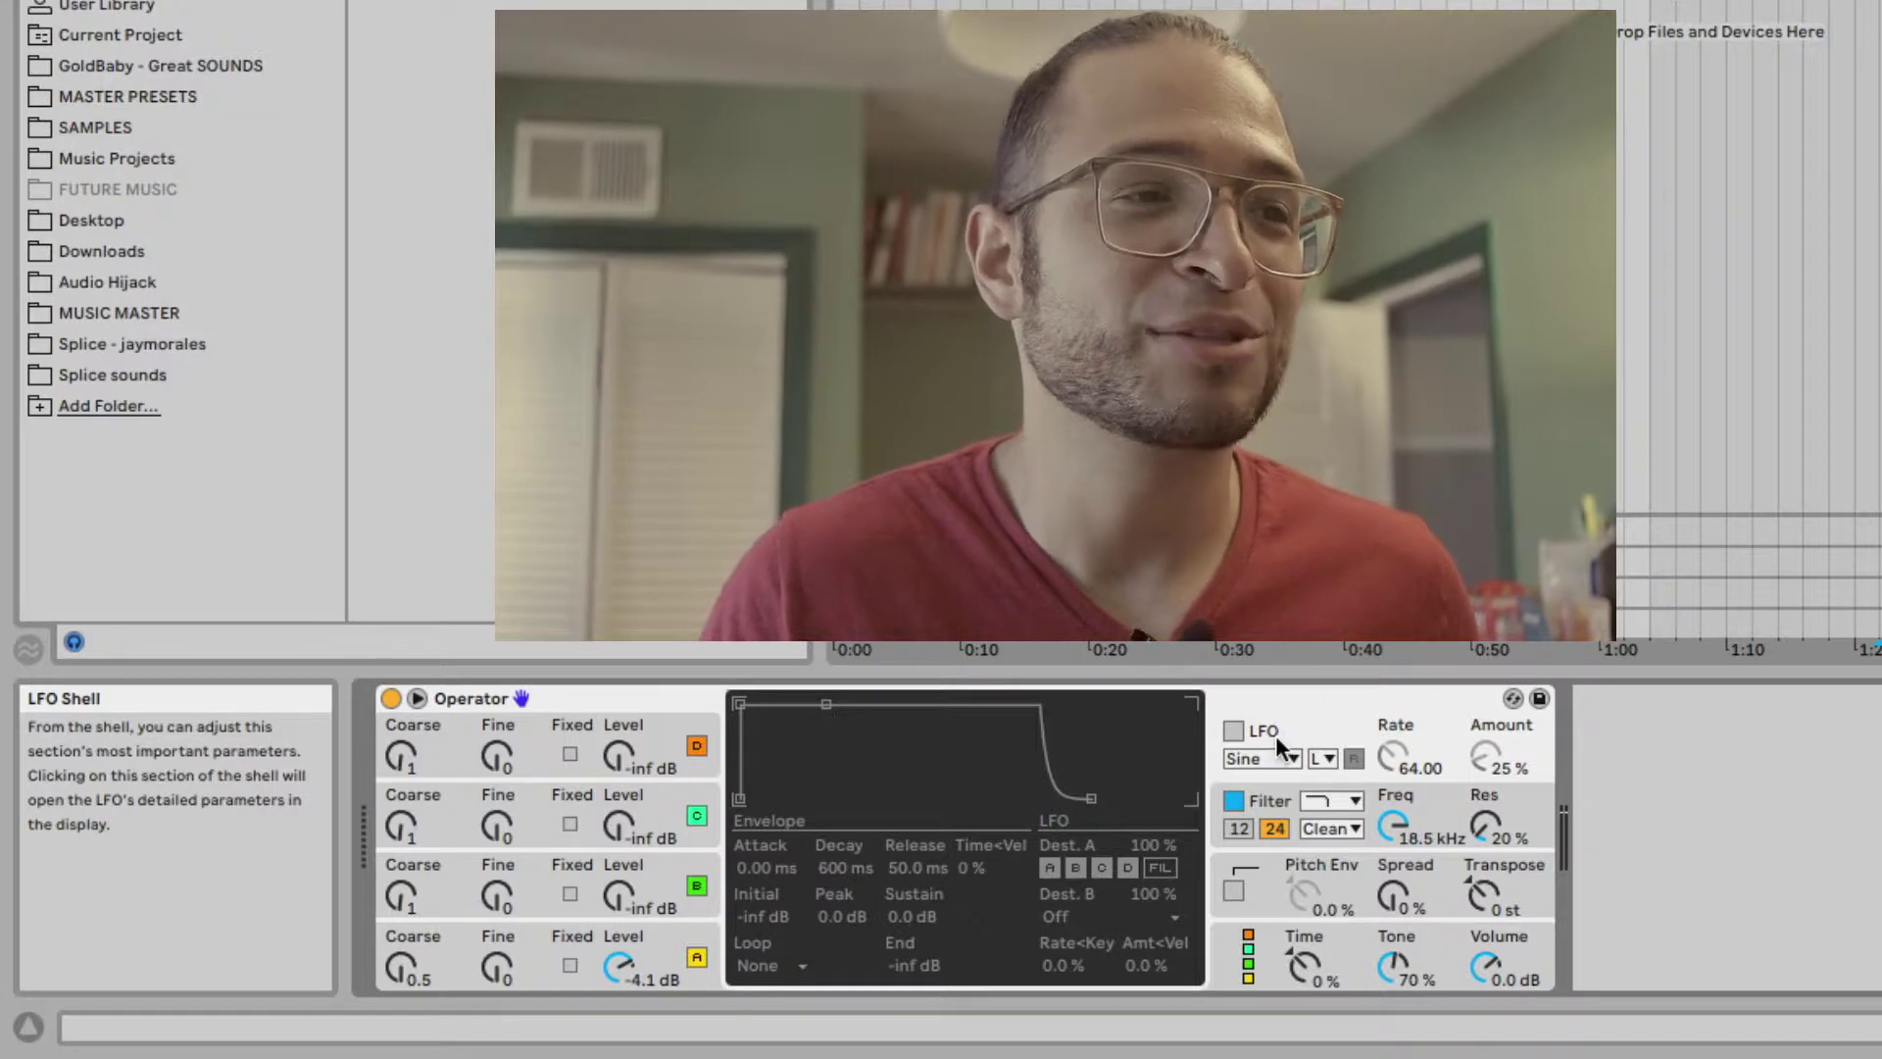
click(652, 949)
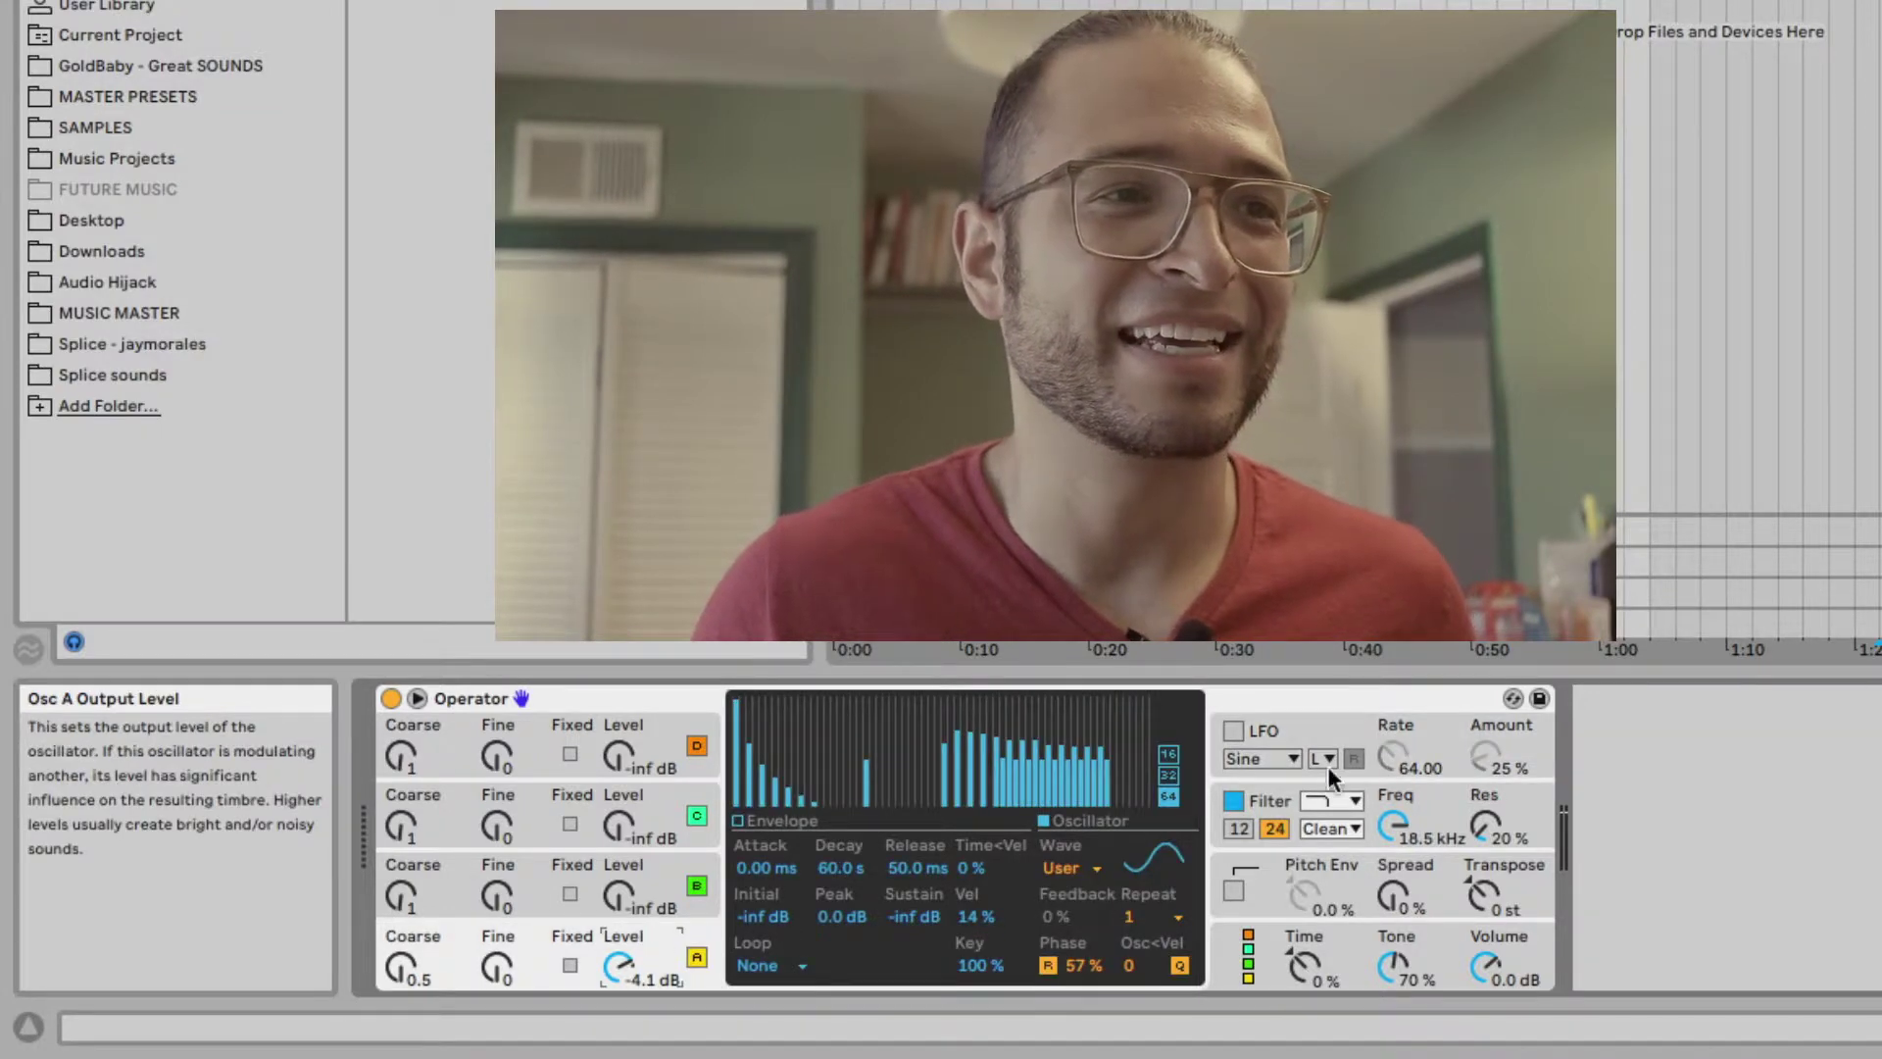
Turn on the LFO and set its rate to 73.42 and its amount to 73 %.
click(1292, 731)
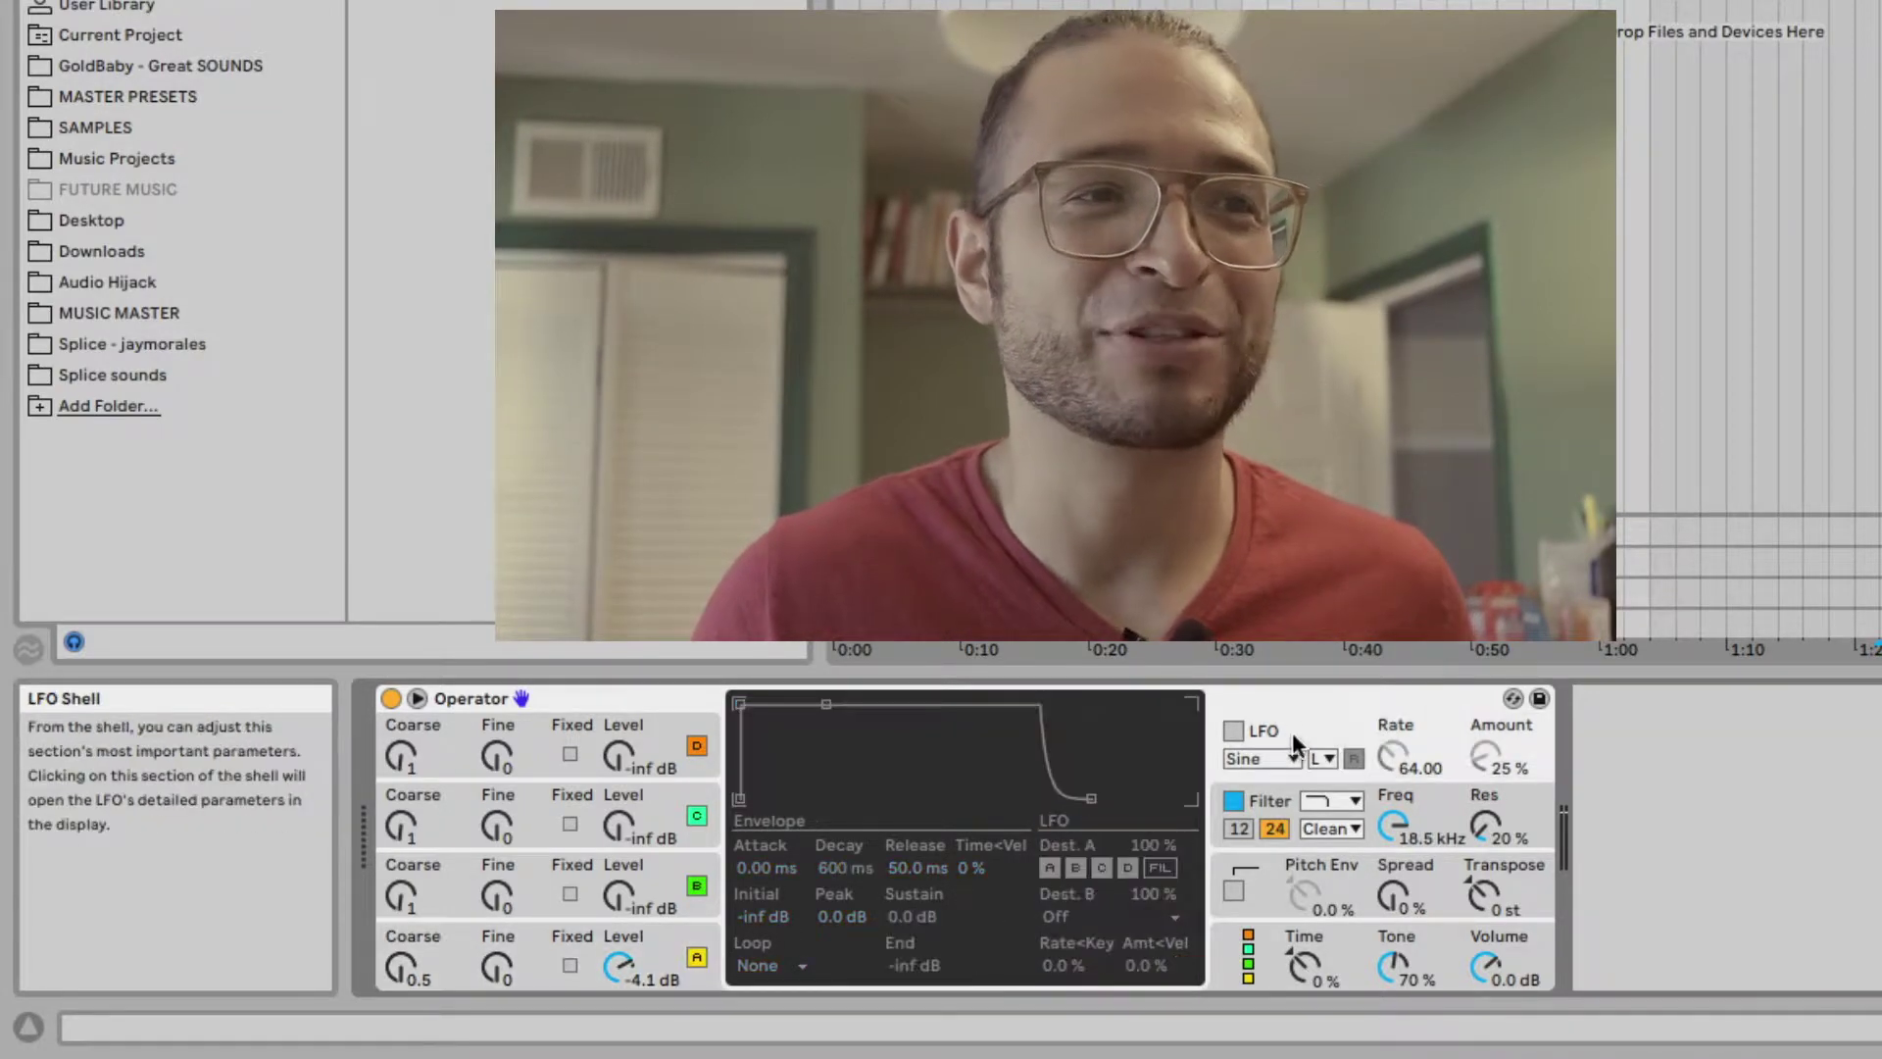
click(1232, 733)
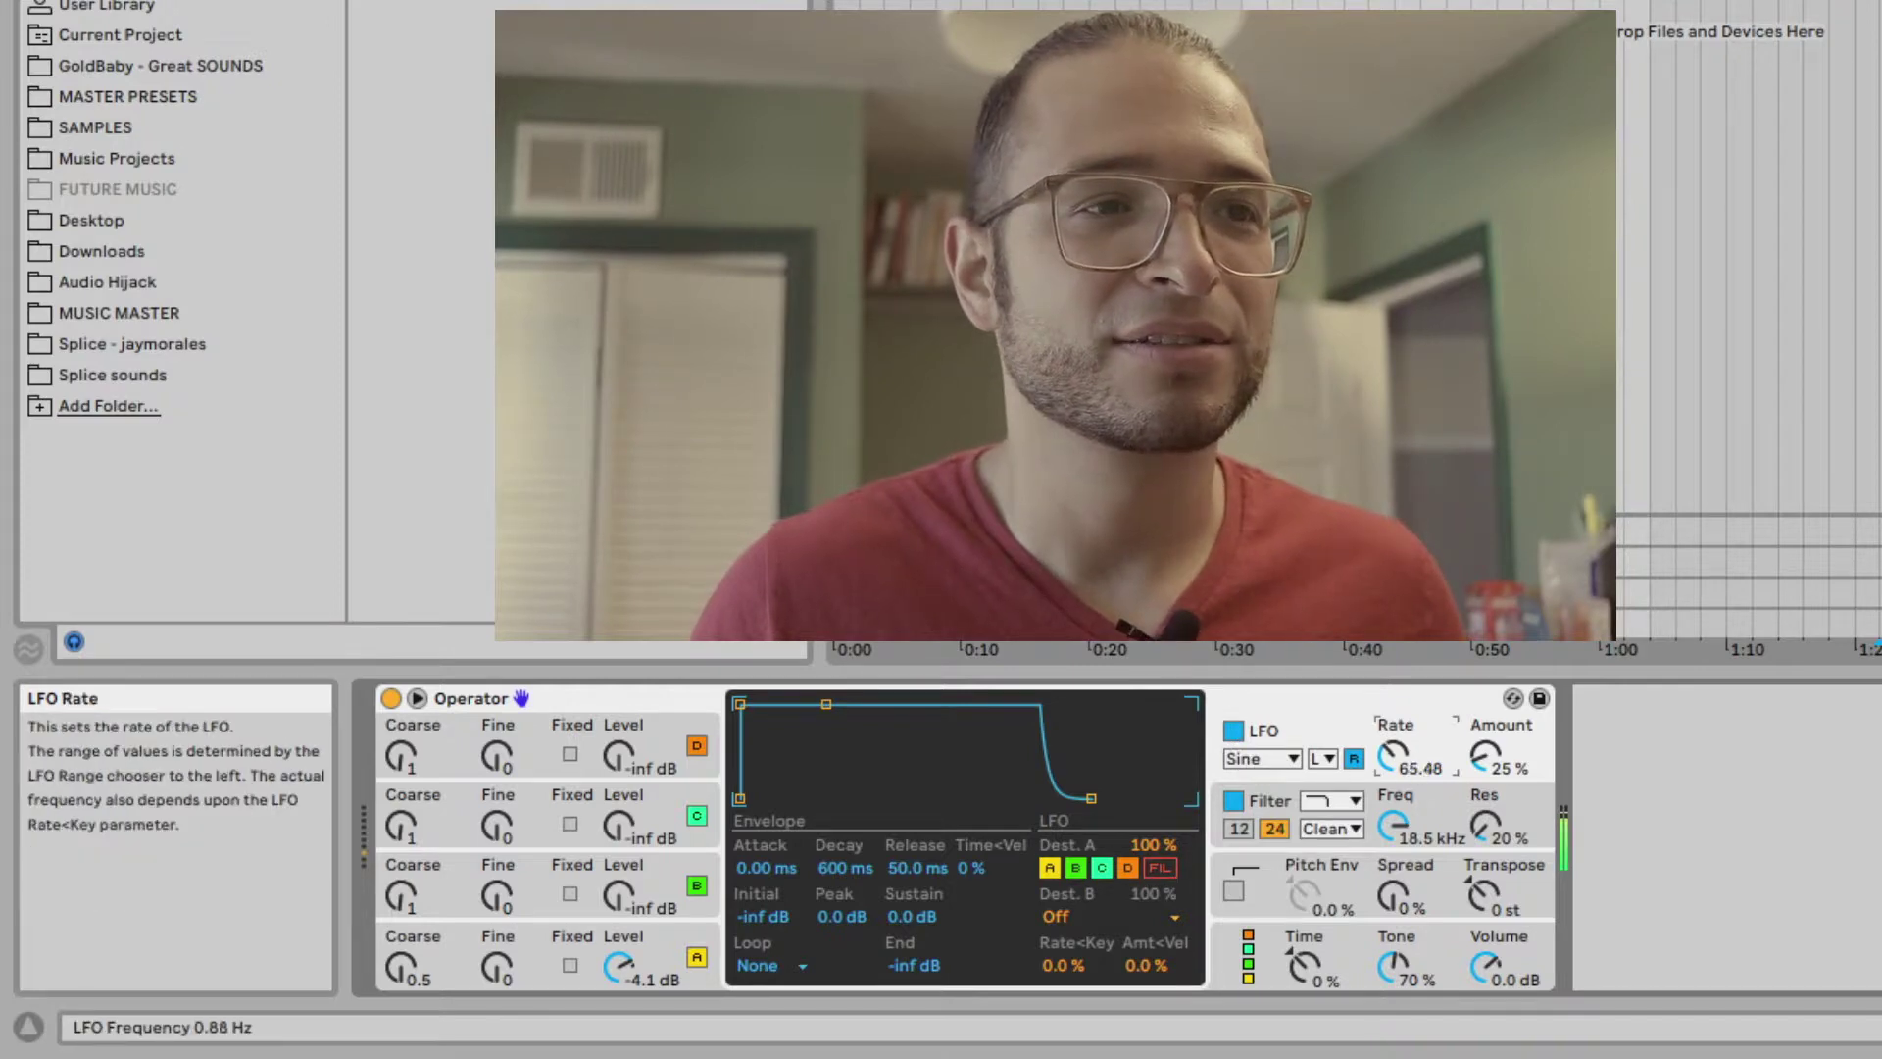
drag(1403, 762, 1403, 757)
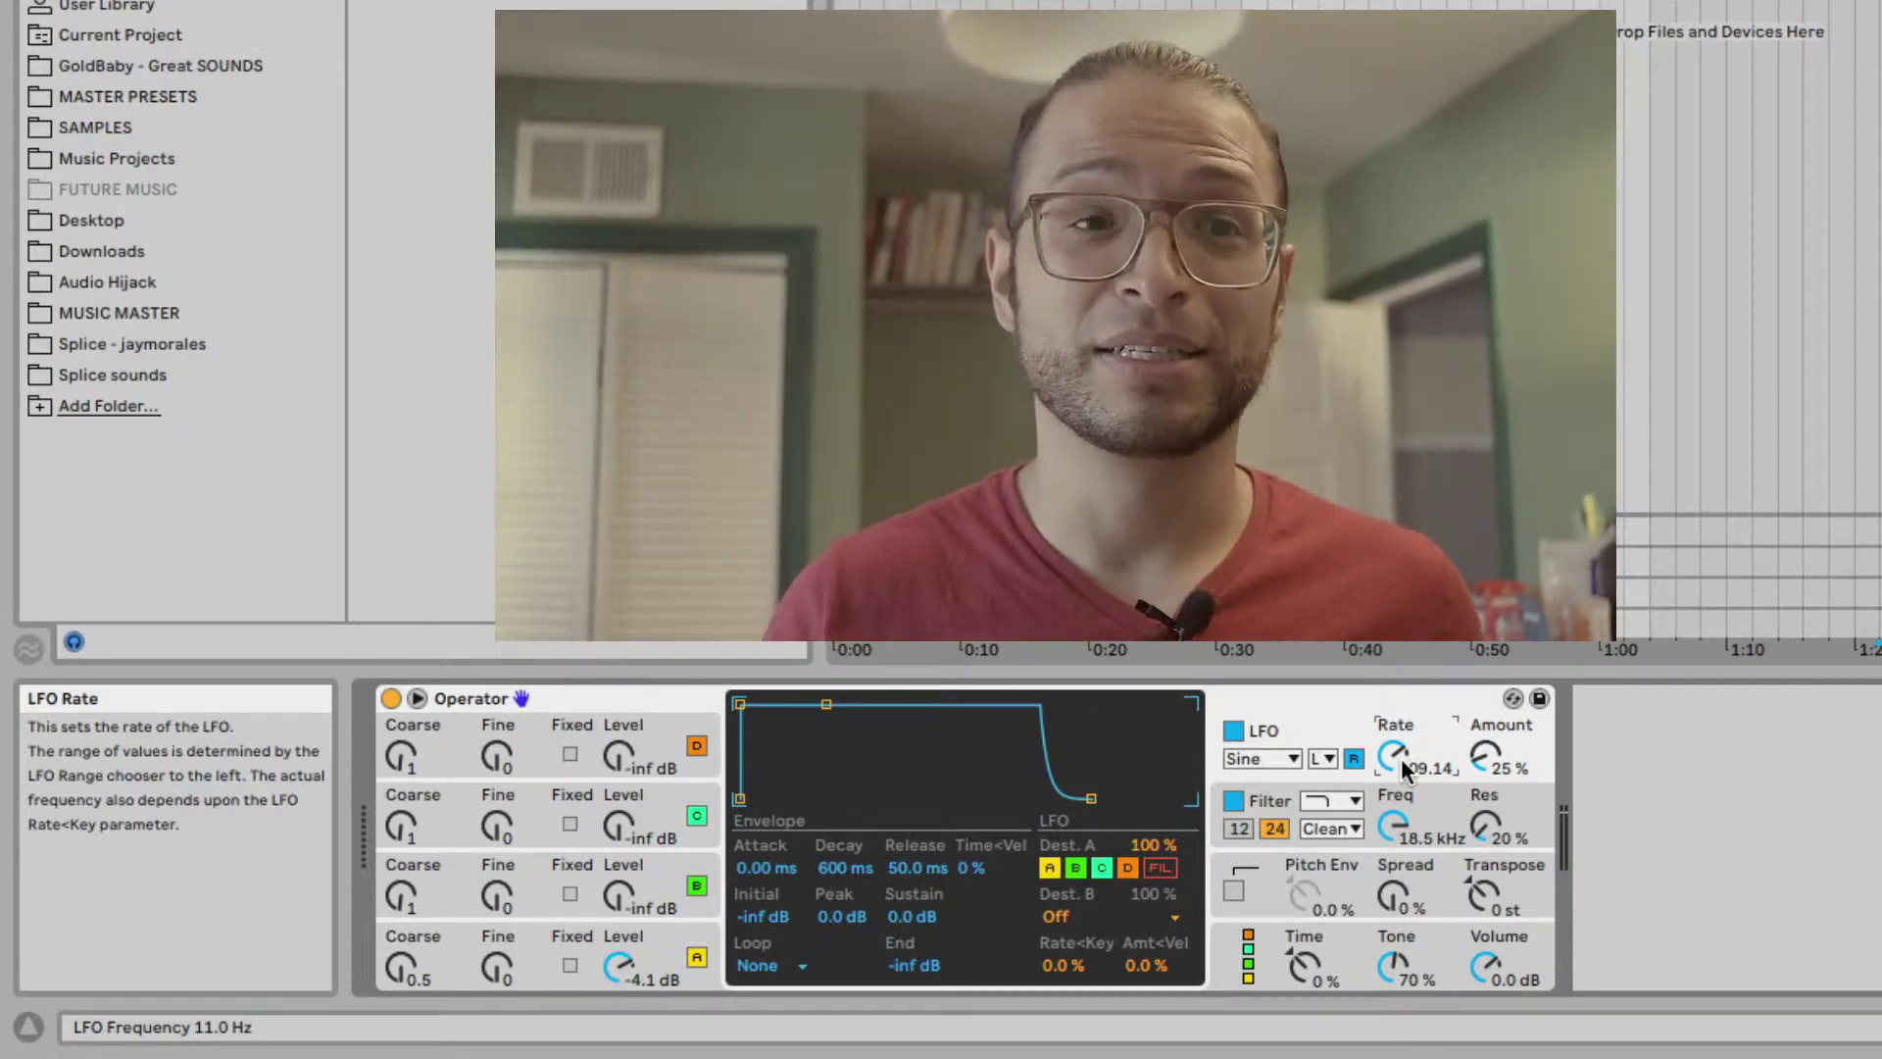
drag(1405, 769, 1406, 781)
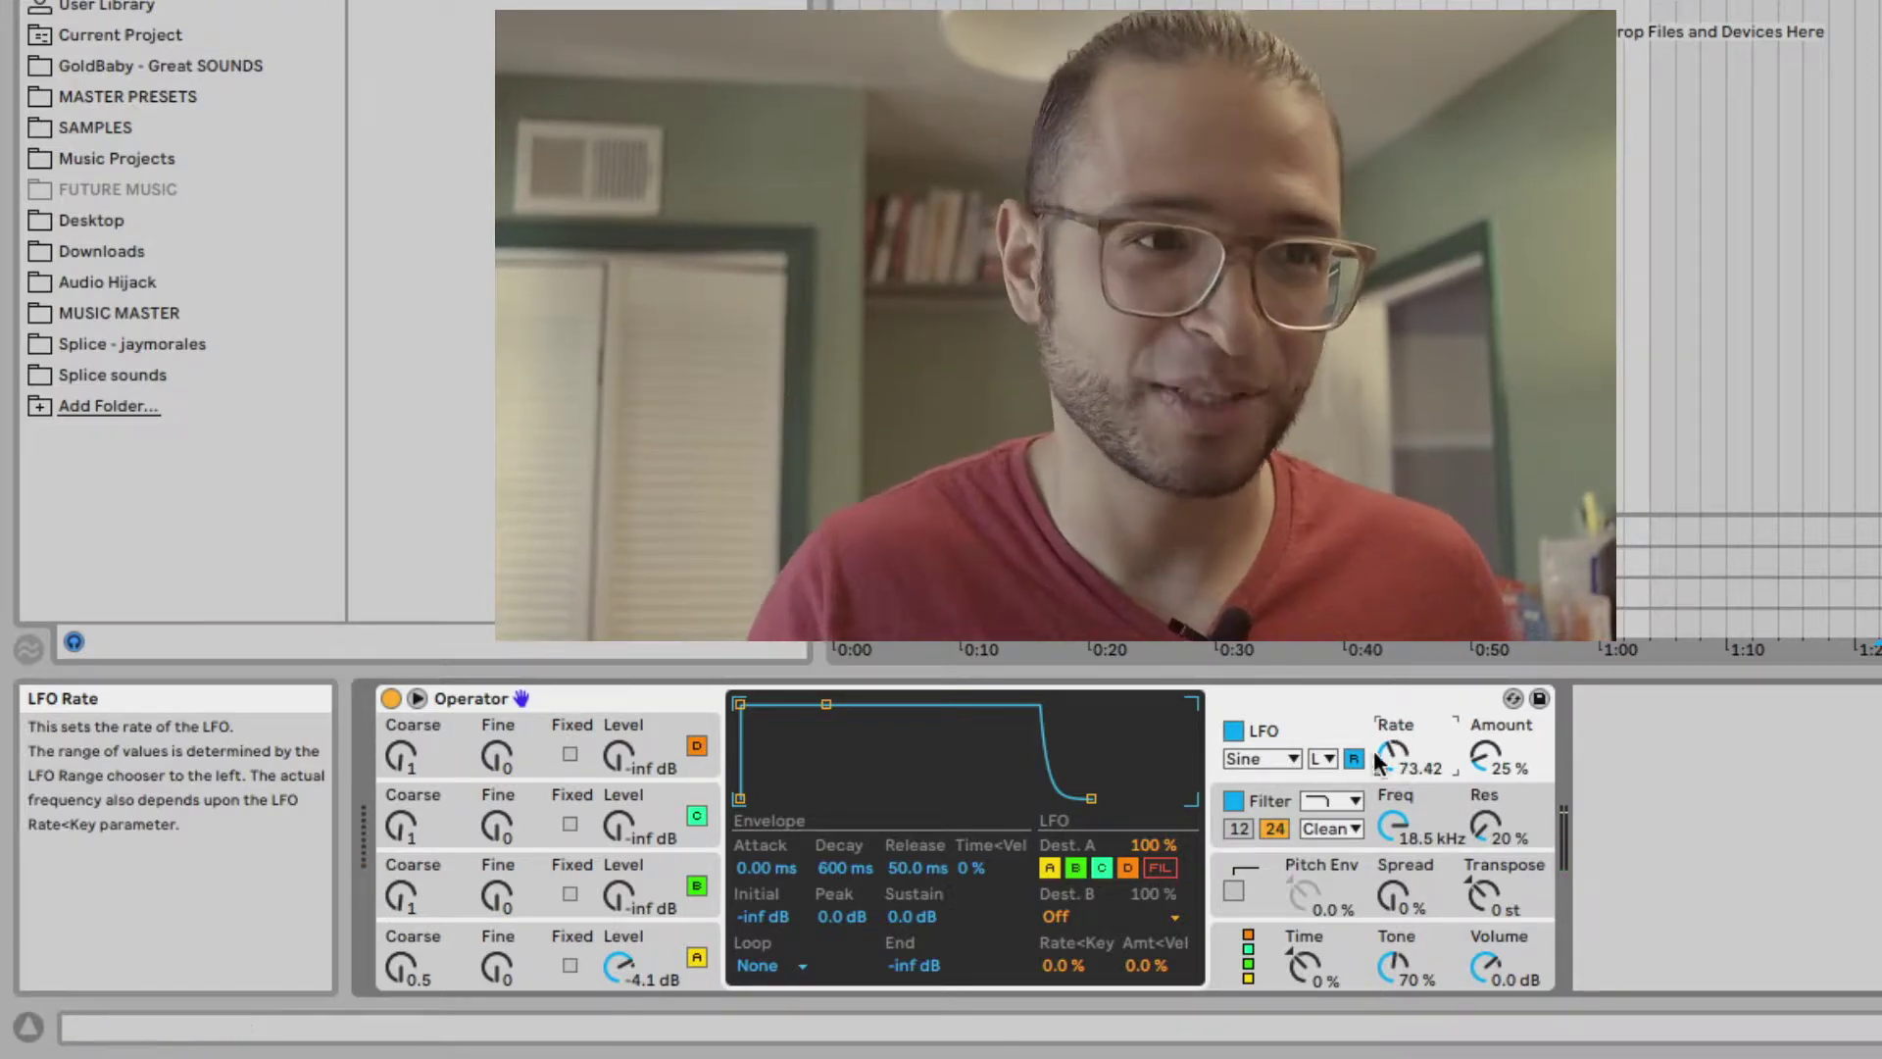
drag(1485, 756, 1486, 721)
Change the LFO waveform to Triangle and set its range to High with a rate of 86.32.
click(1247, 759)
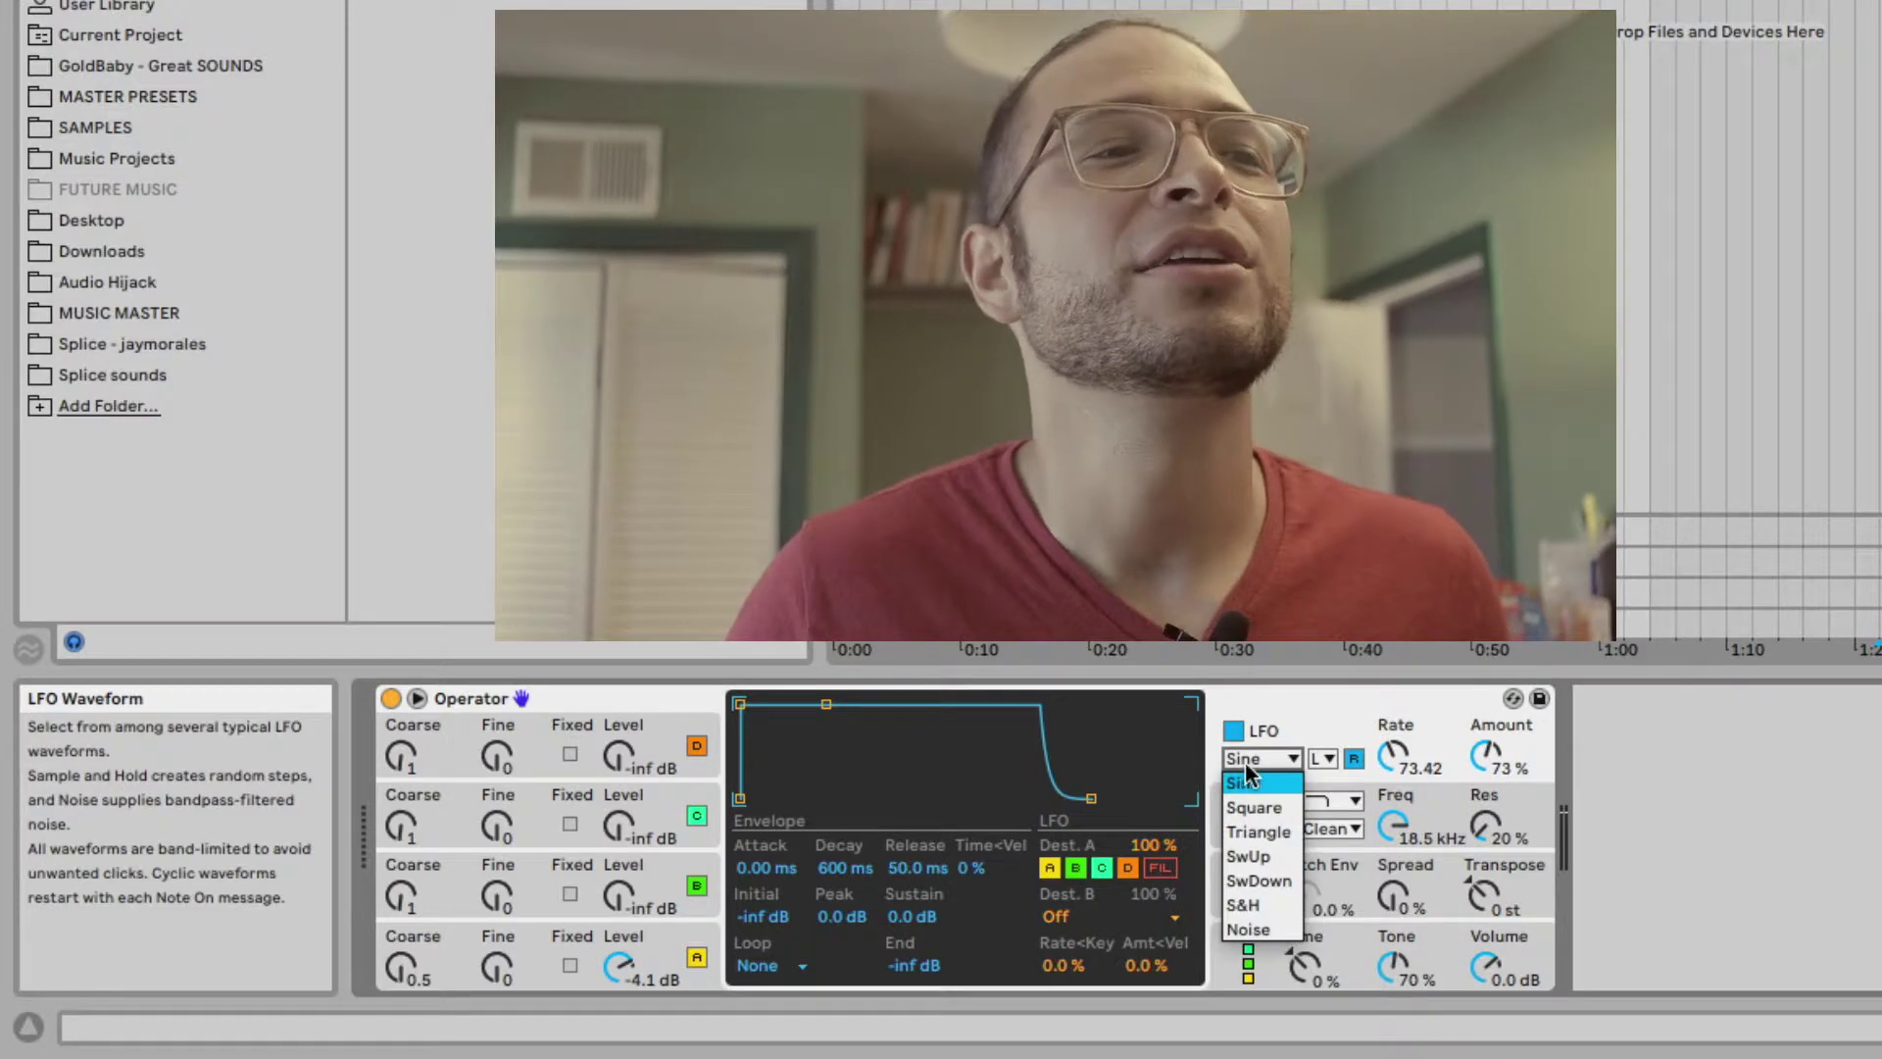
click(1257, 832)
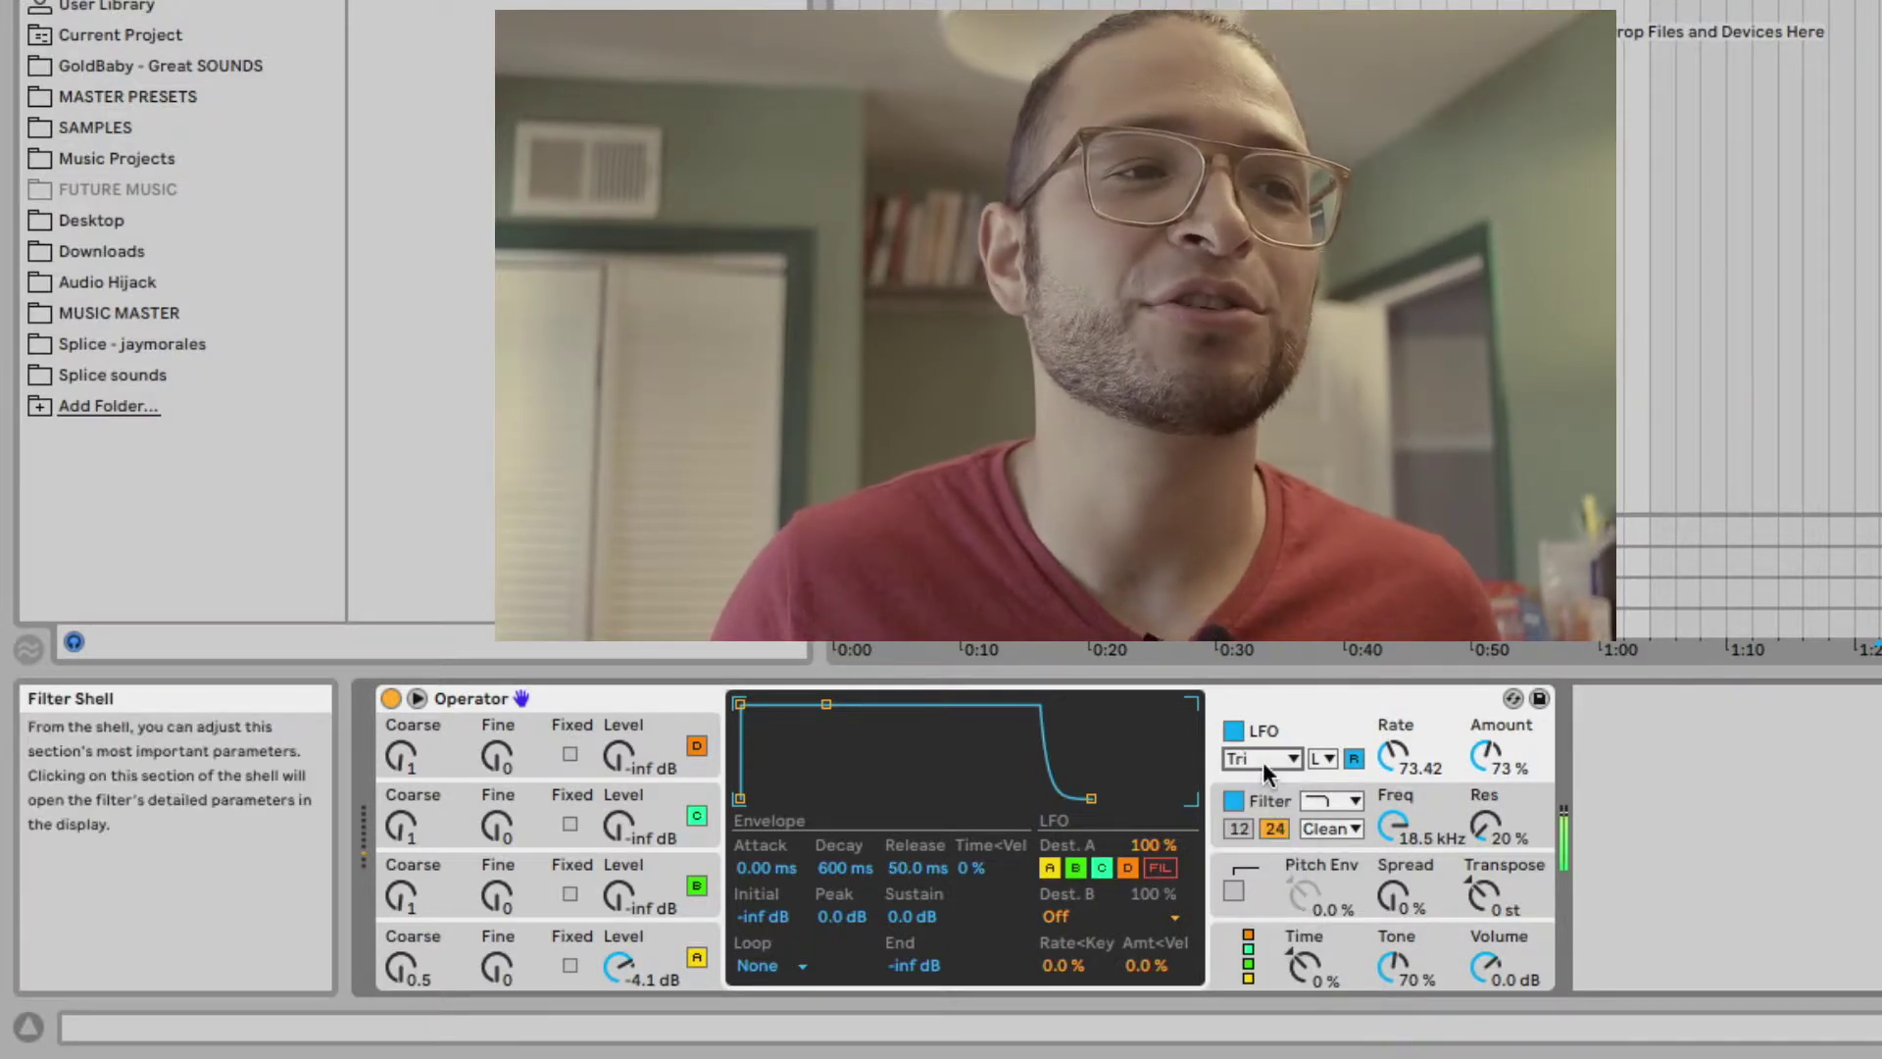
click(1320, 759)
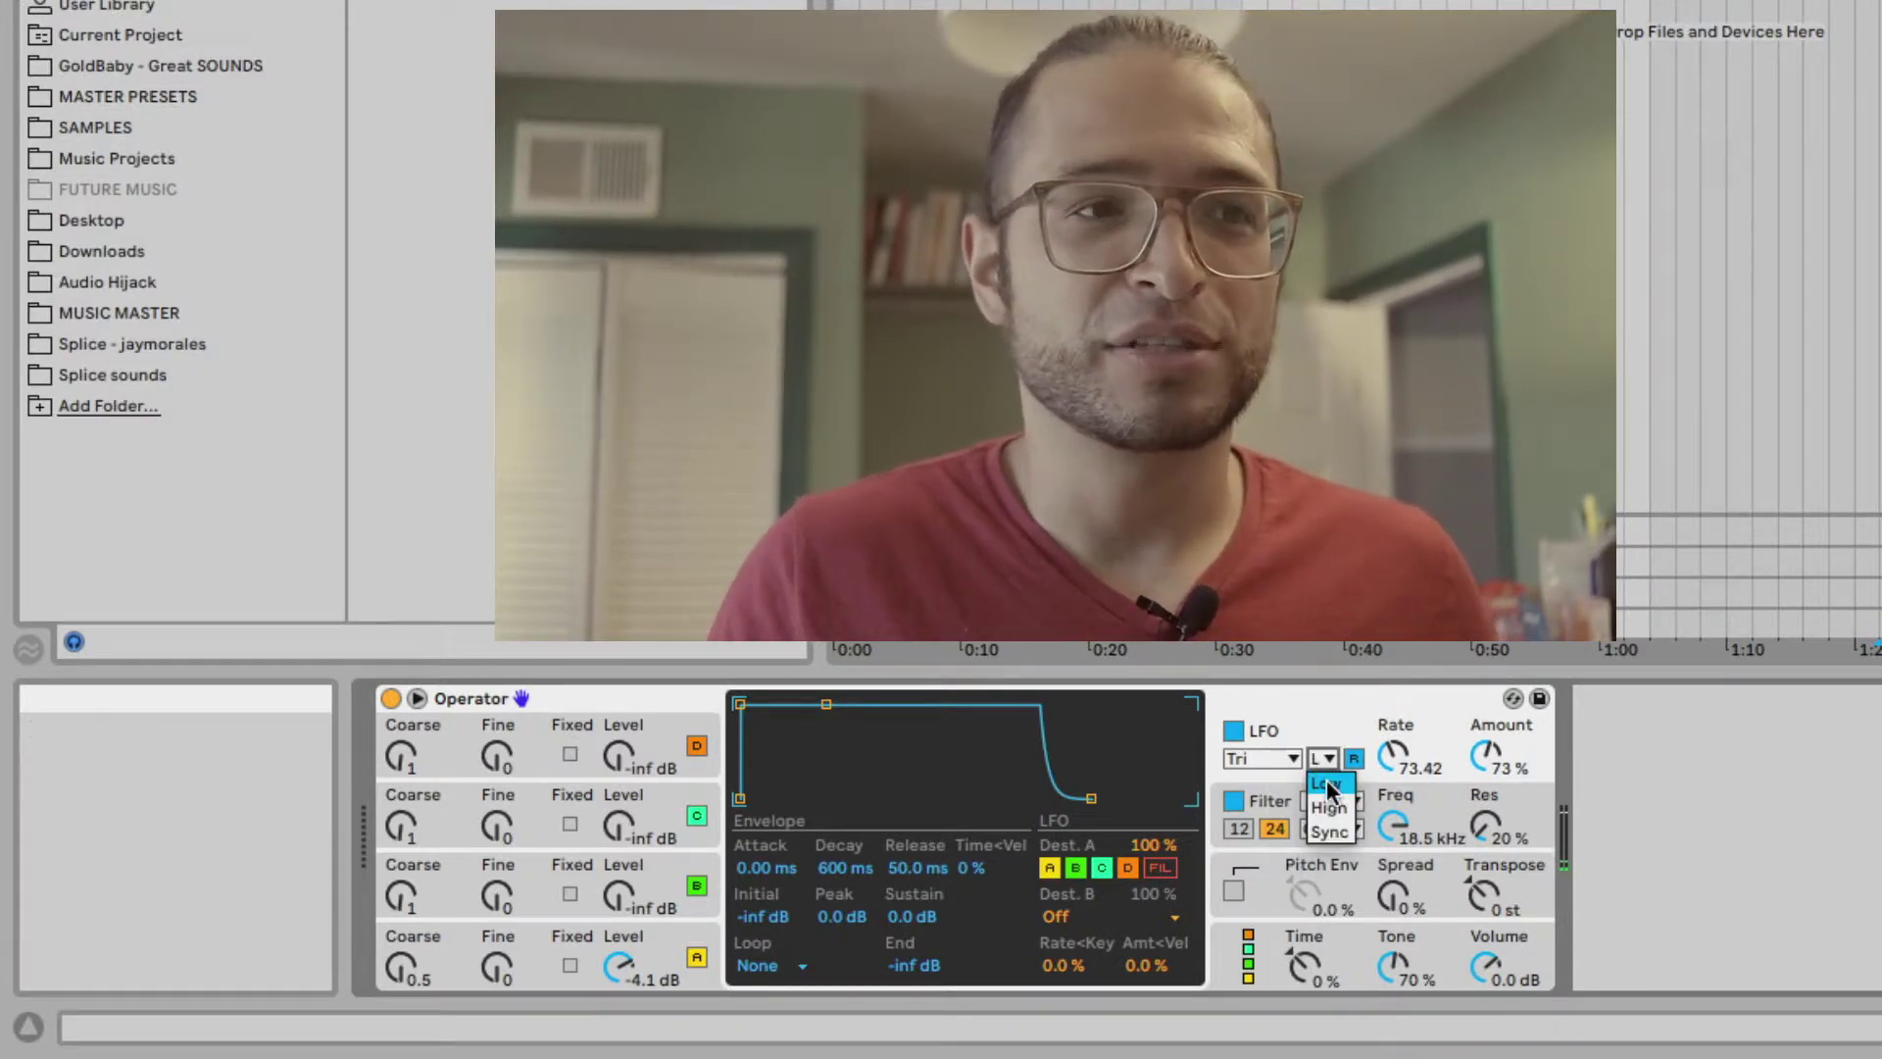
click(1337, 809)
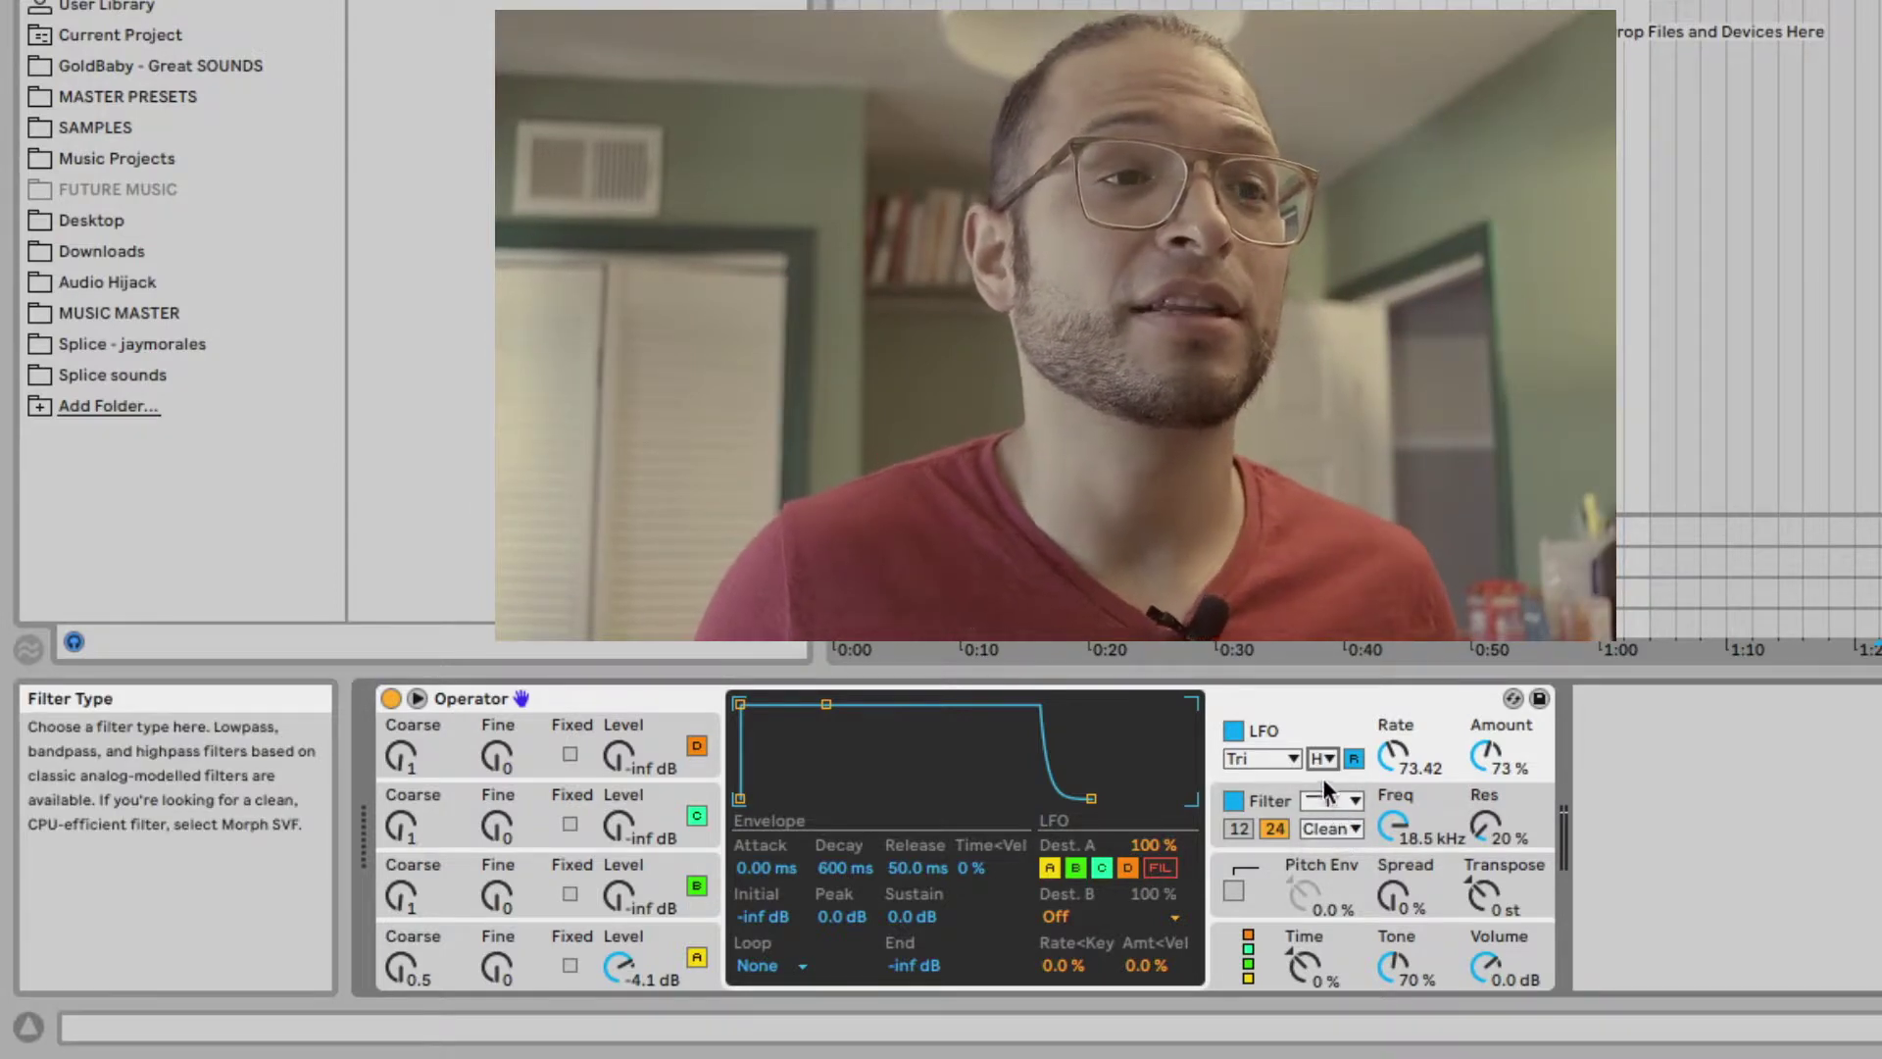
drag(1390, 763, 1415, 760)
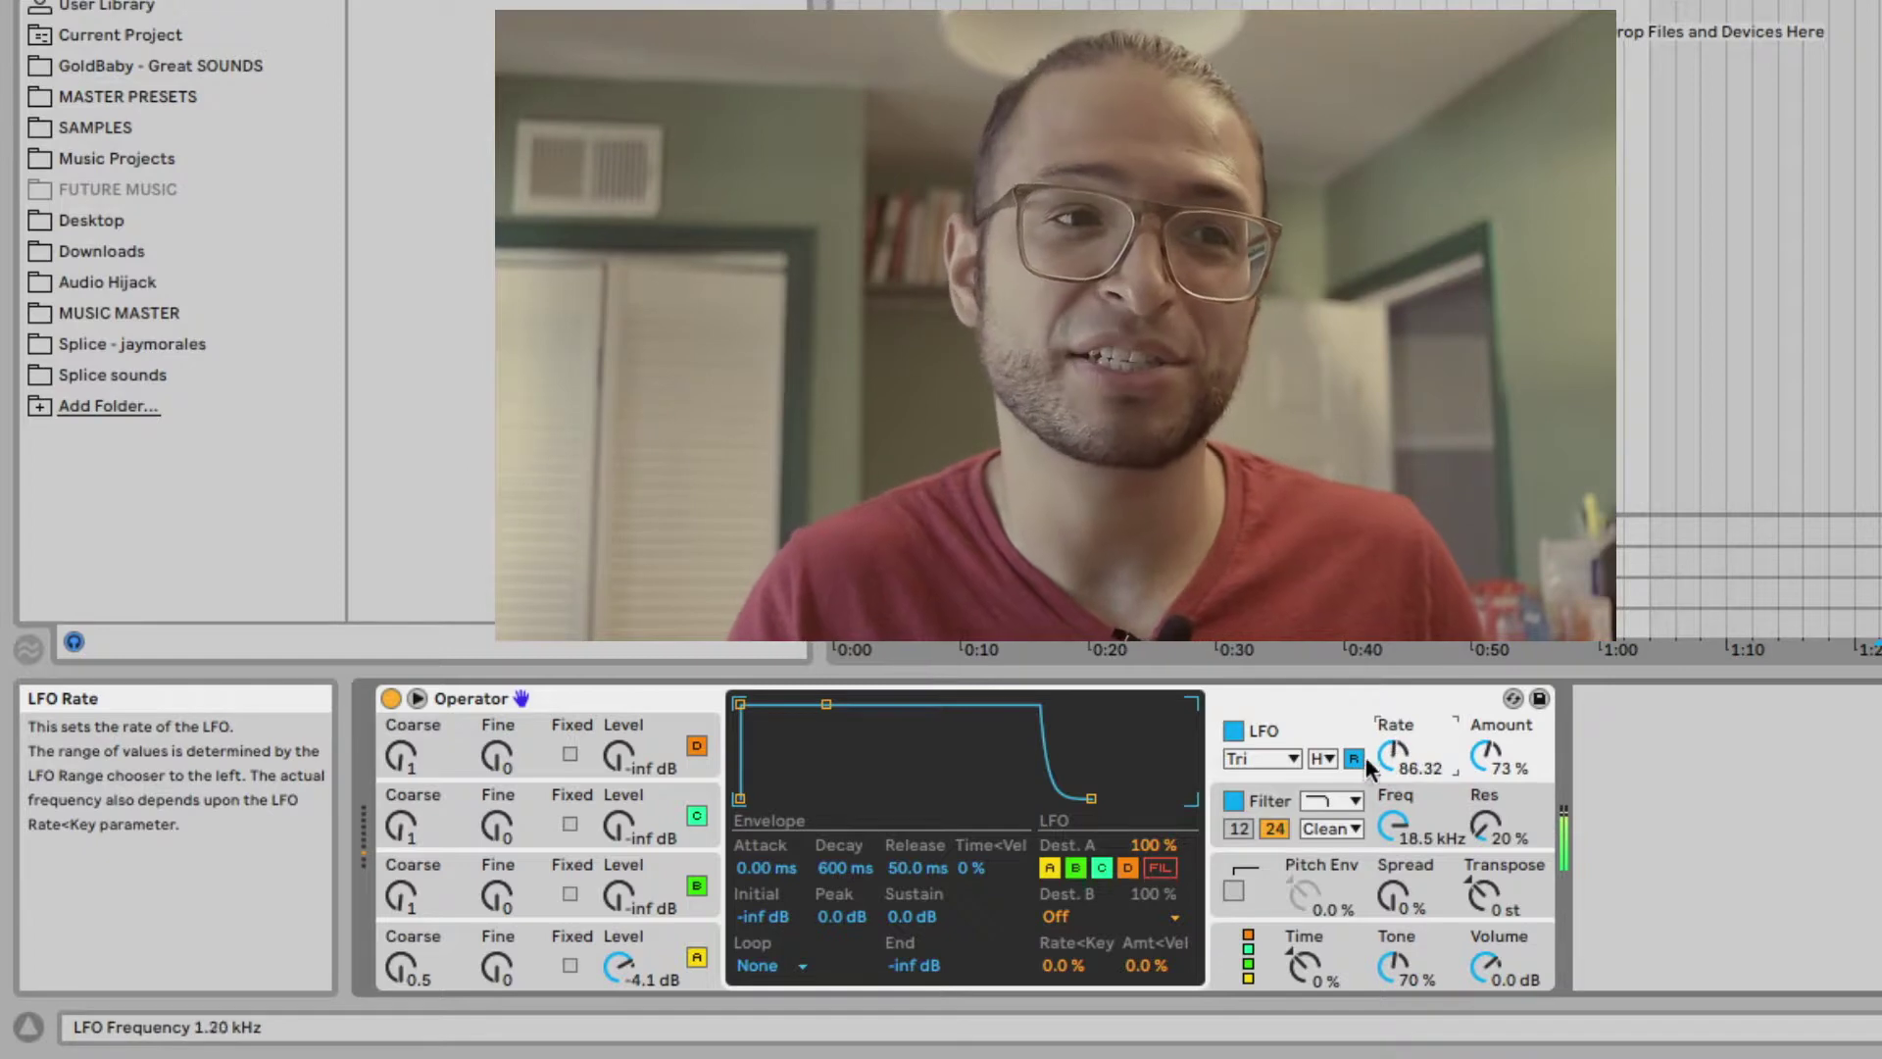
Try the LFO's Low range at a rate of 51.40, and set the range to Sync with a 1/8 rate.
click(1322, 759)
click(1331, 784)
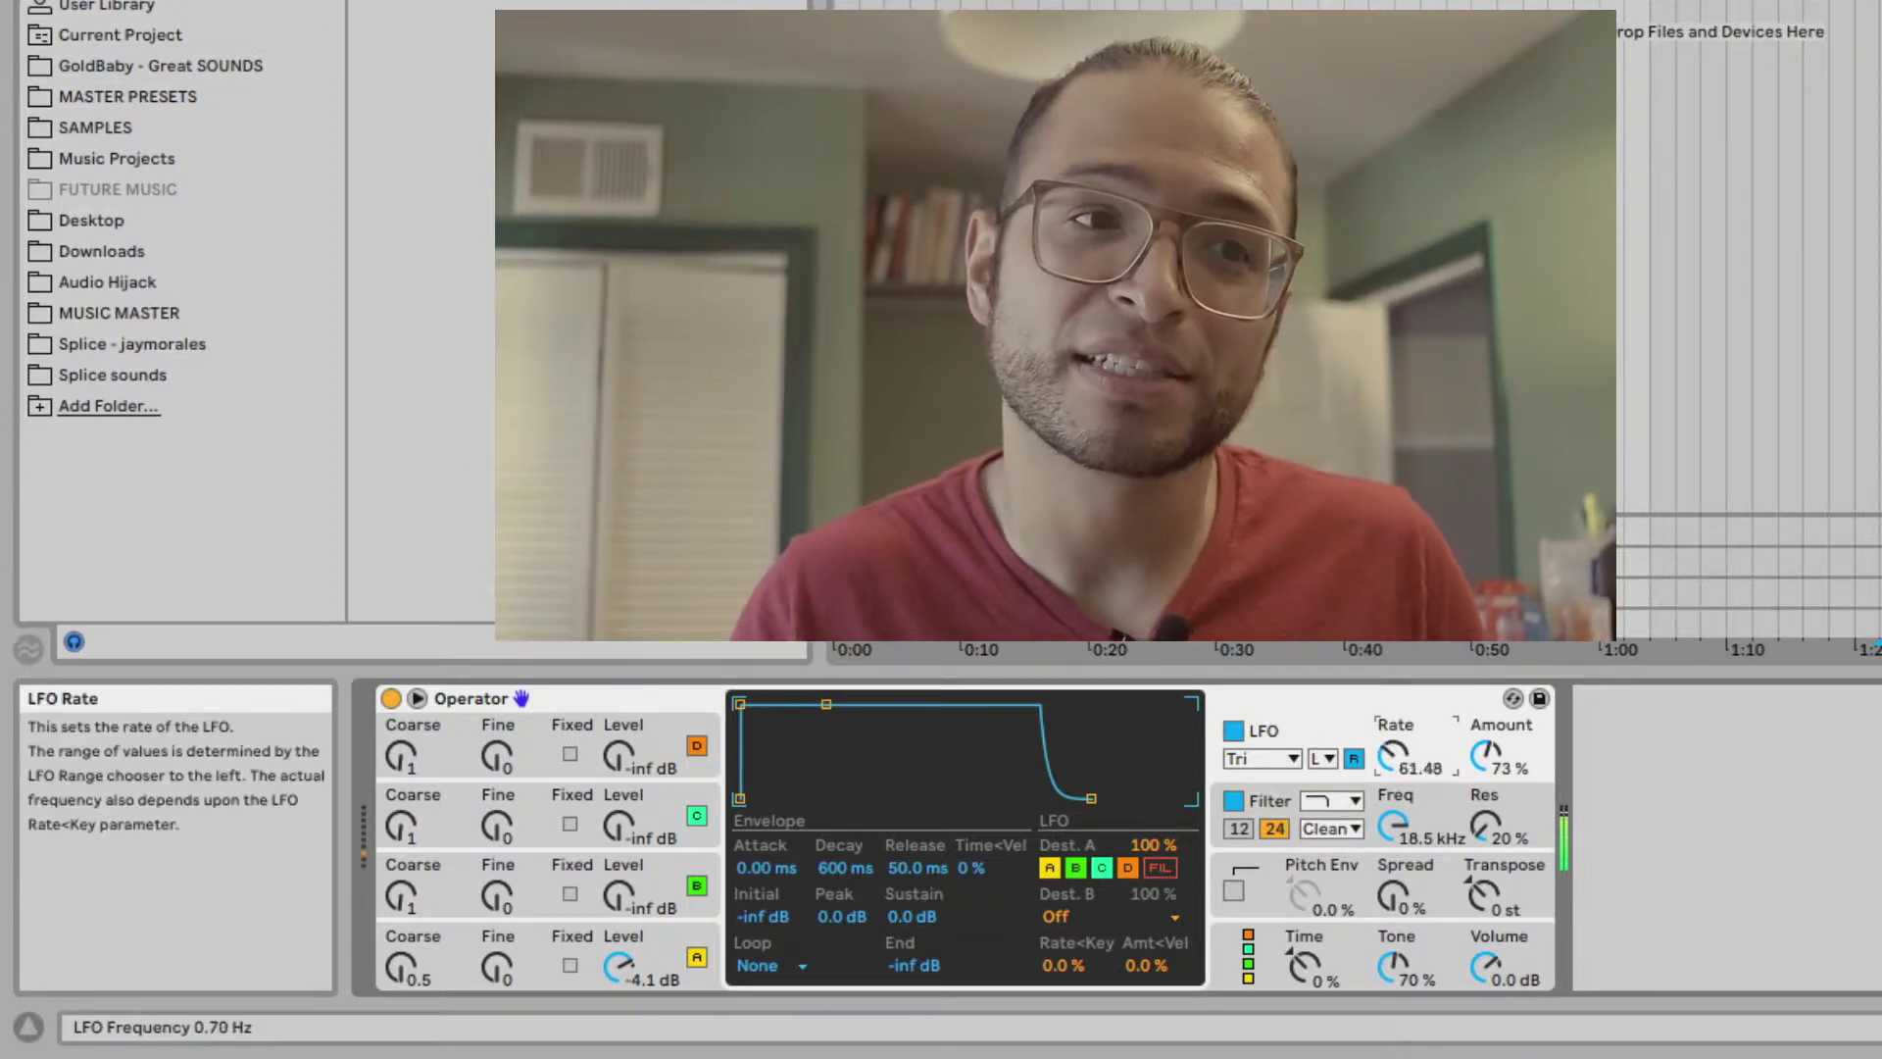
click(1322, 759)
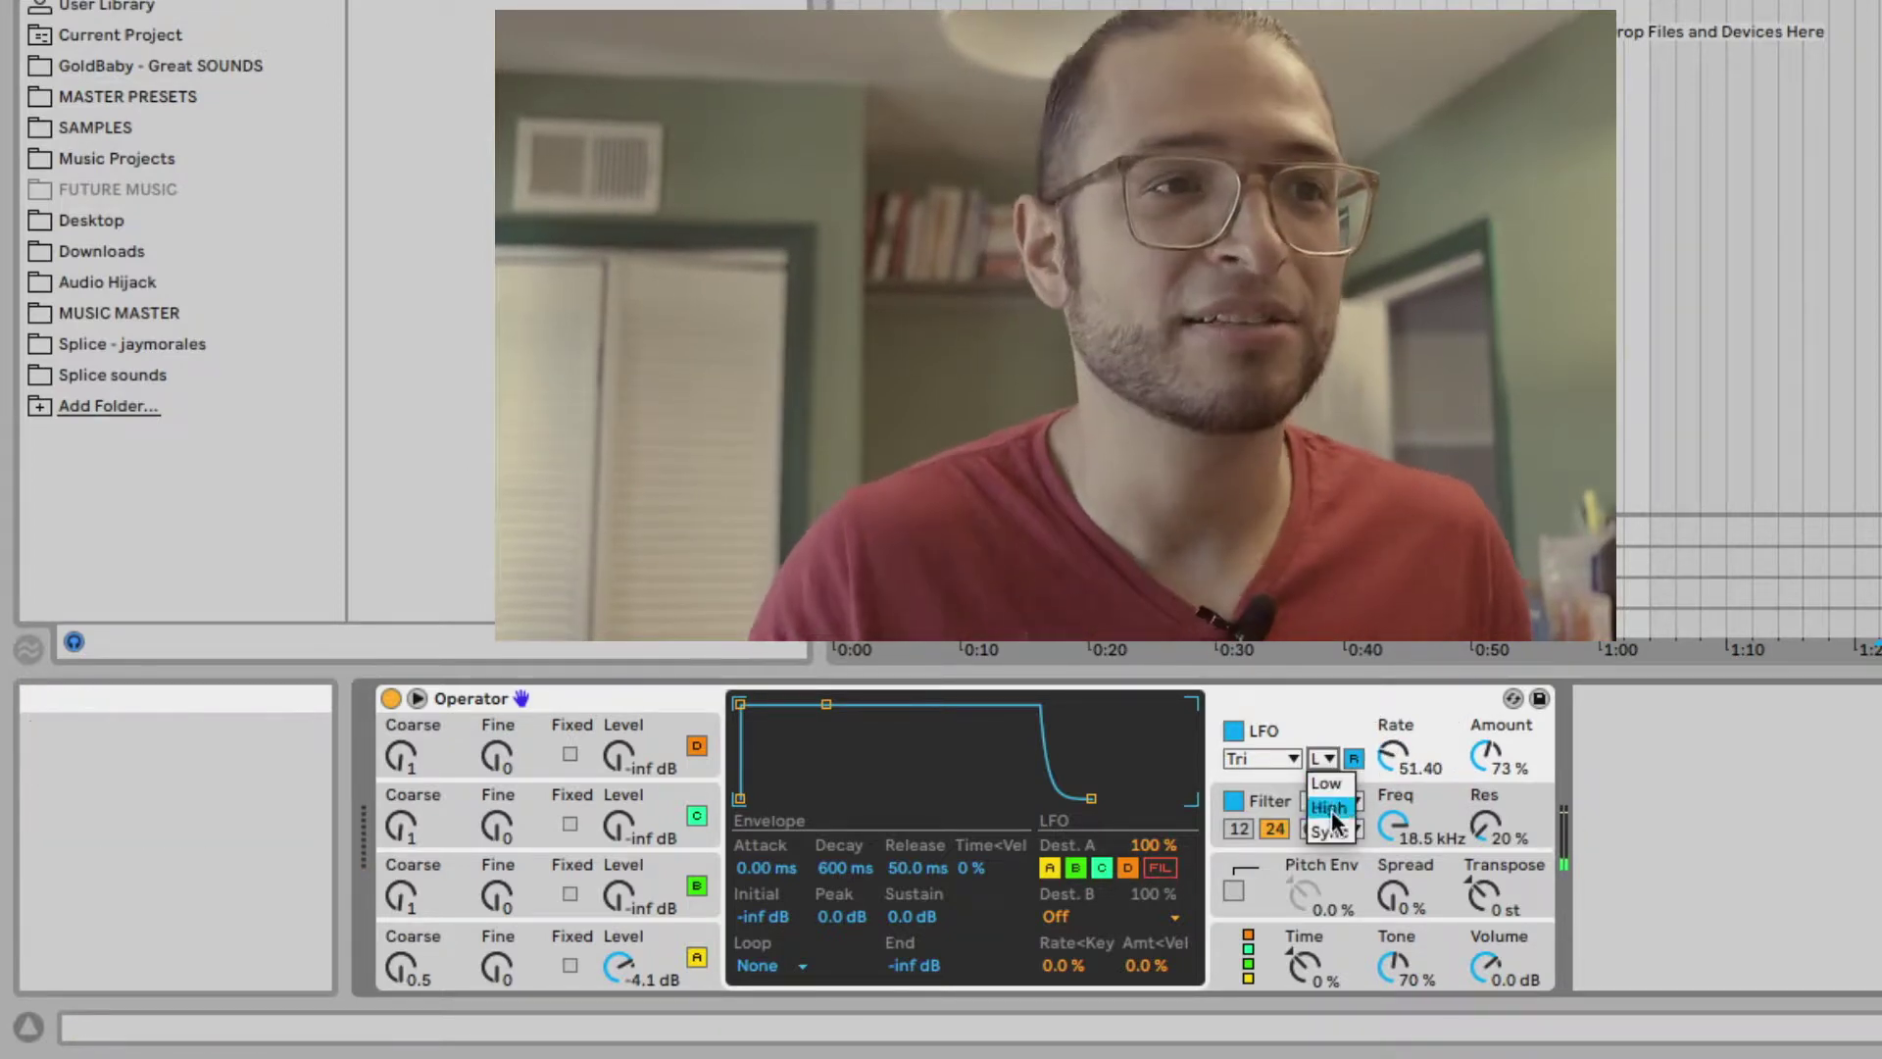
click(1355, 818)
drag(1392, 766, 1392, 760)
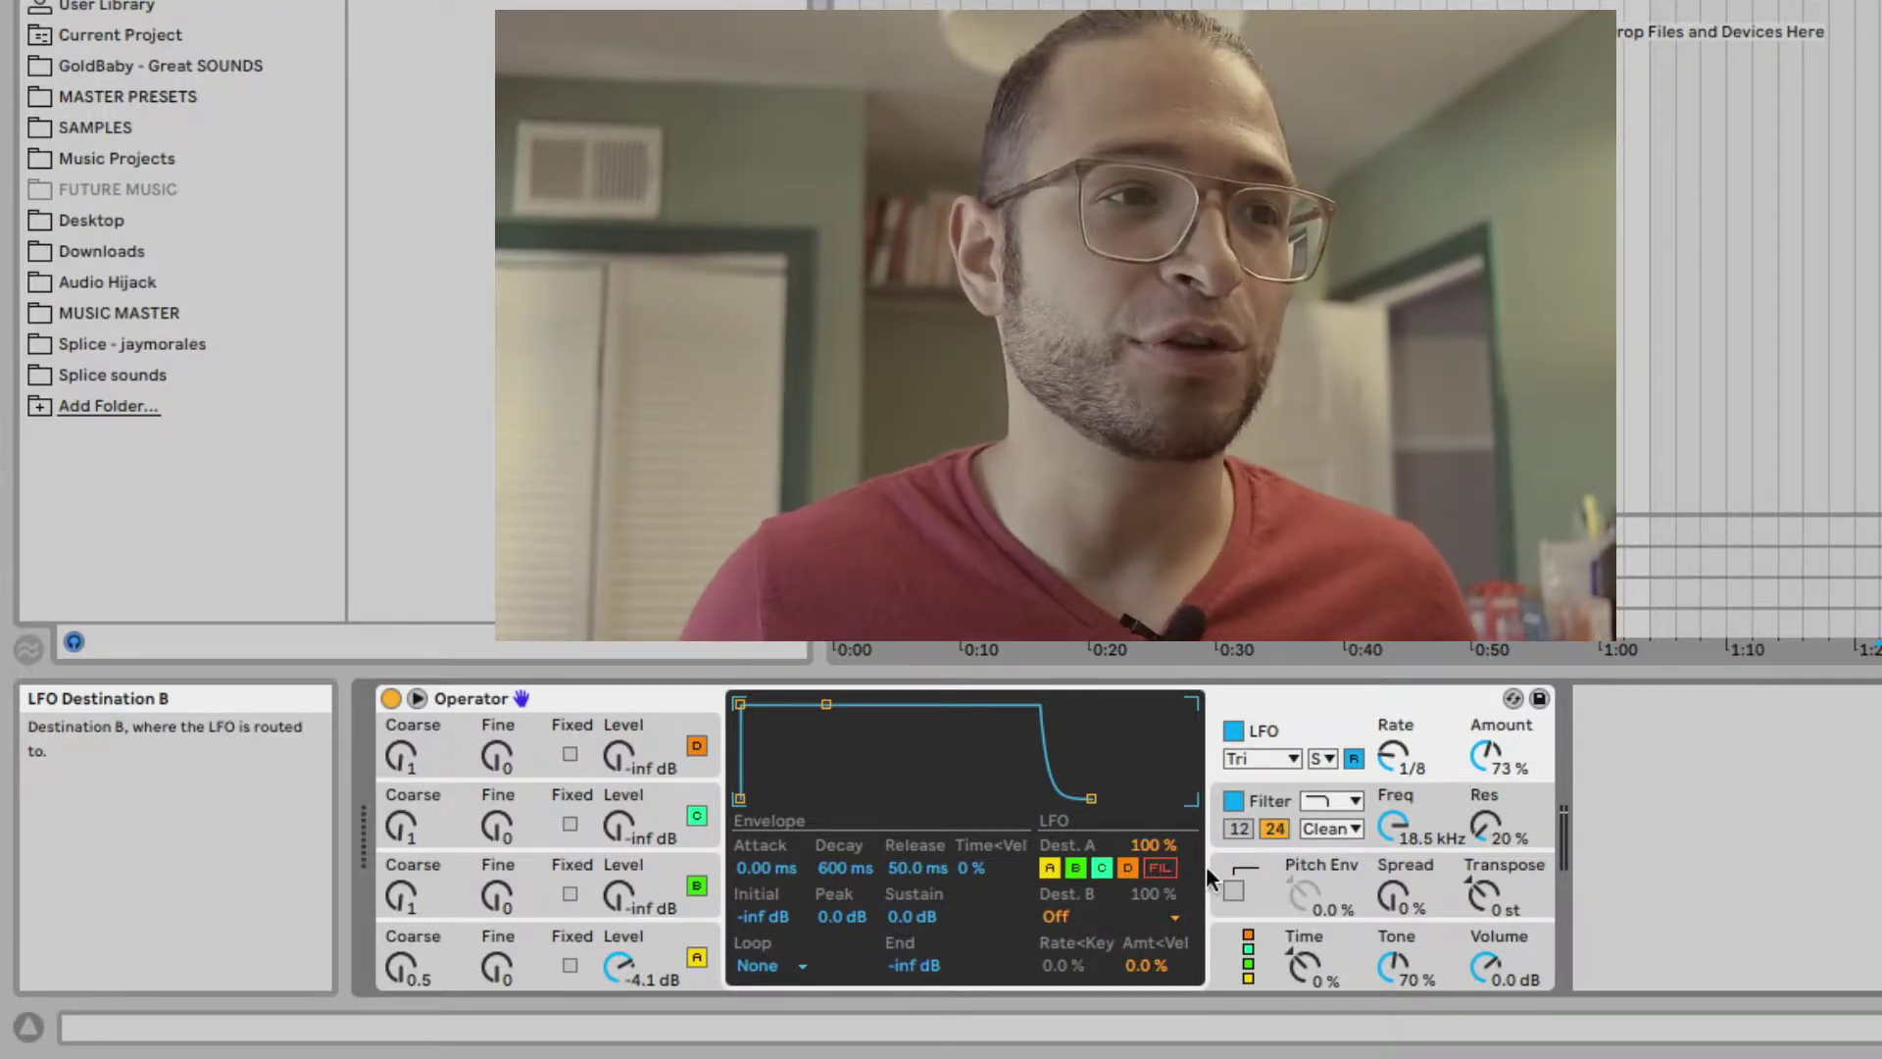
Remove oscillators D, C and B from the LFO's Destination A so that it modulates only oscillator A.
click(1123, 868)
click(1102, 868)
click(1077, 869)
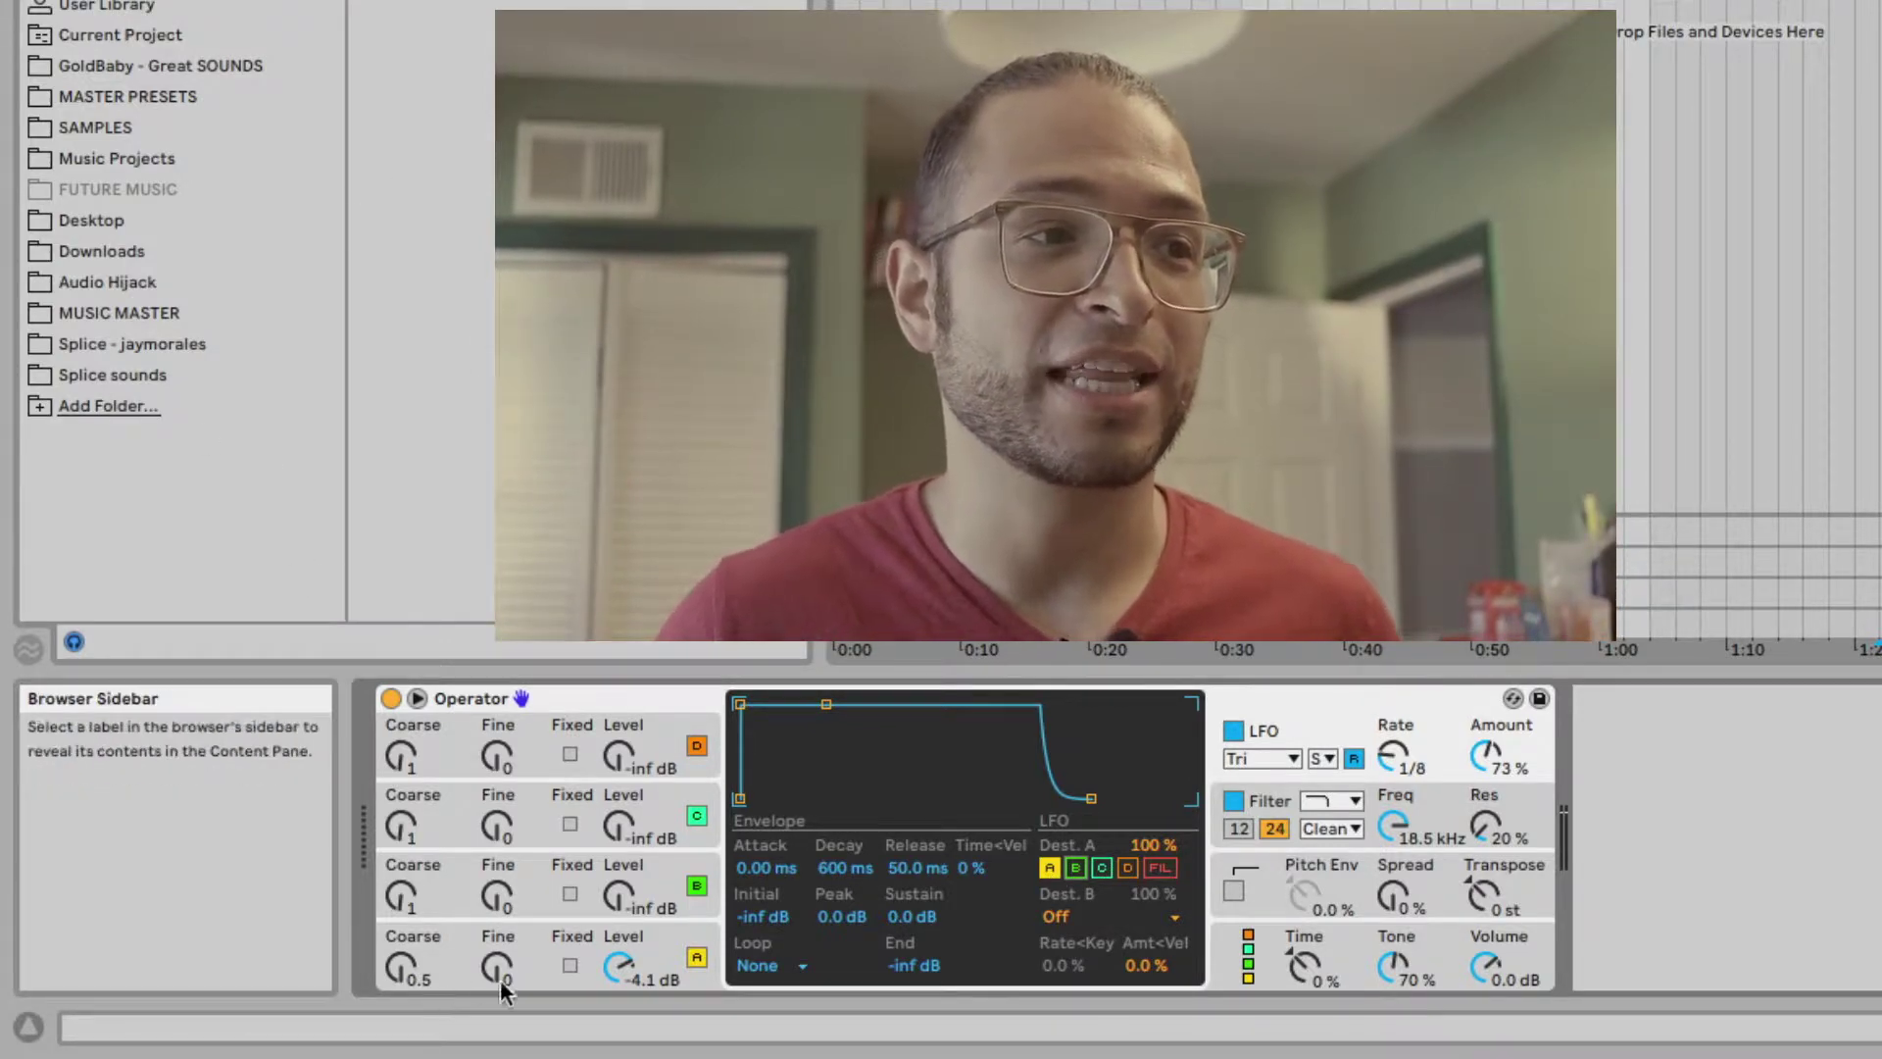
Route the LFO's Destination A to oscillator B only, and raise oscillator B's level to -26 dB.
click(650, 947)
click(649, 879)
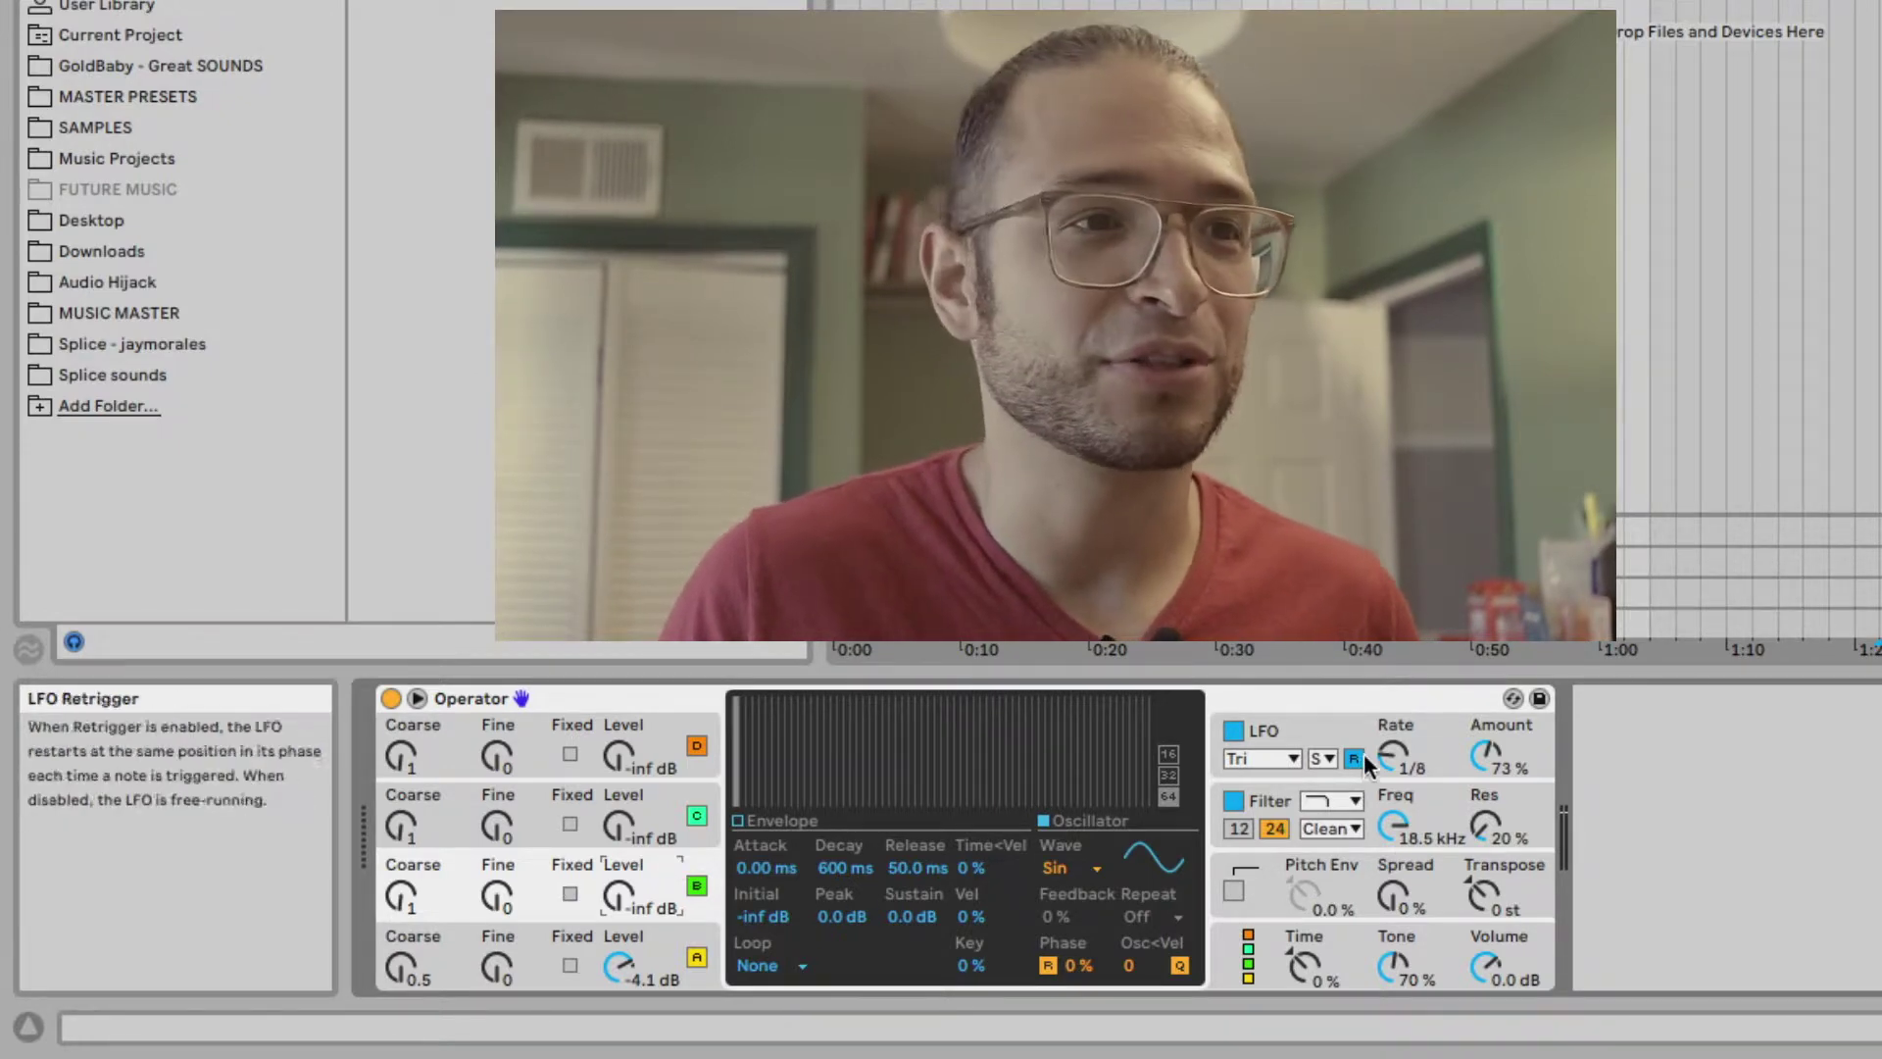
click(1308, 737)
click(1076, 868)
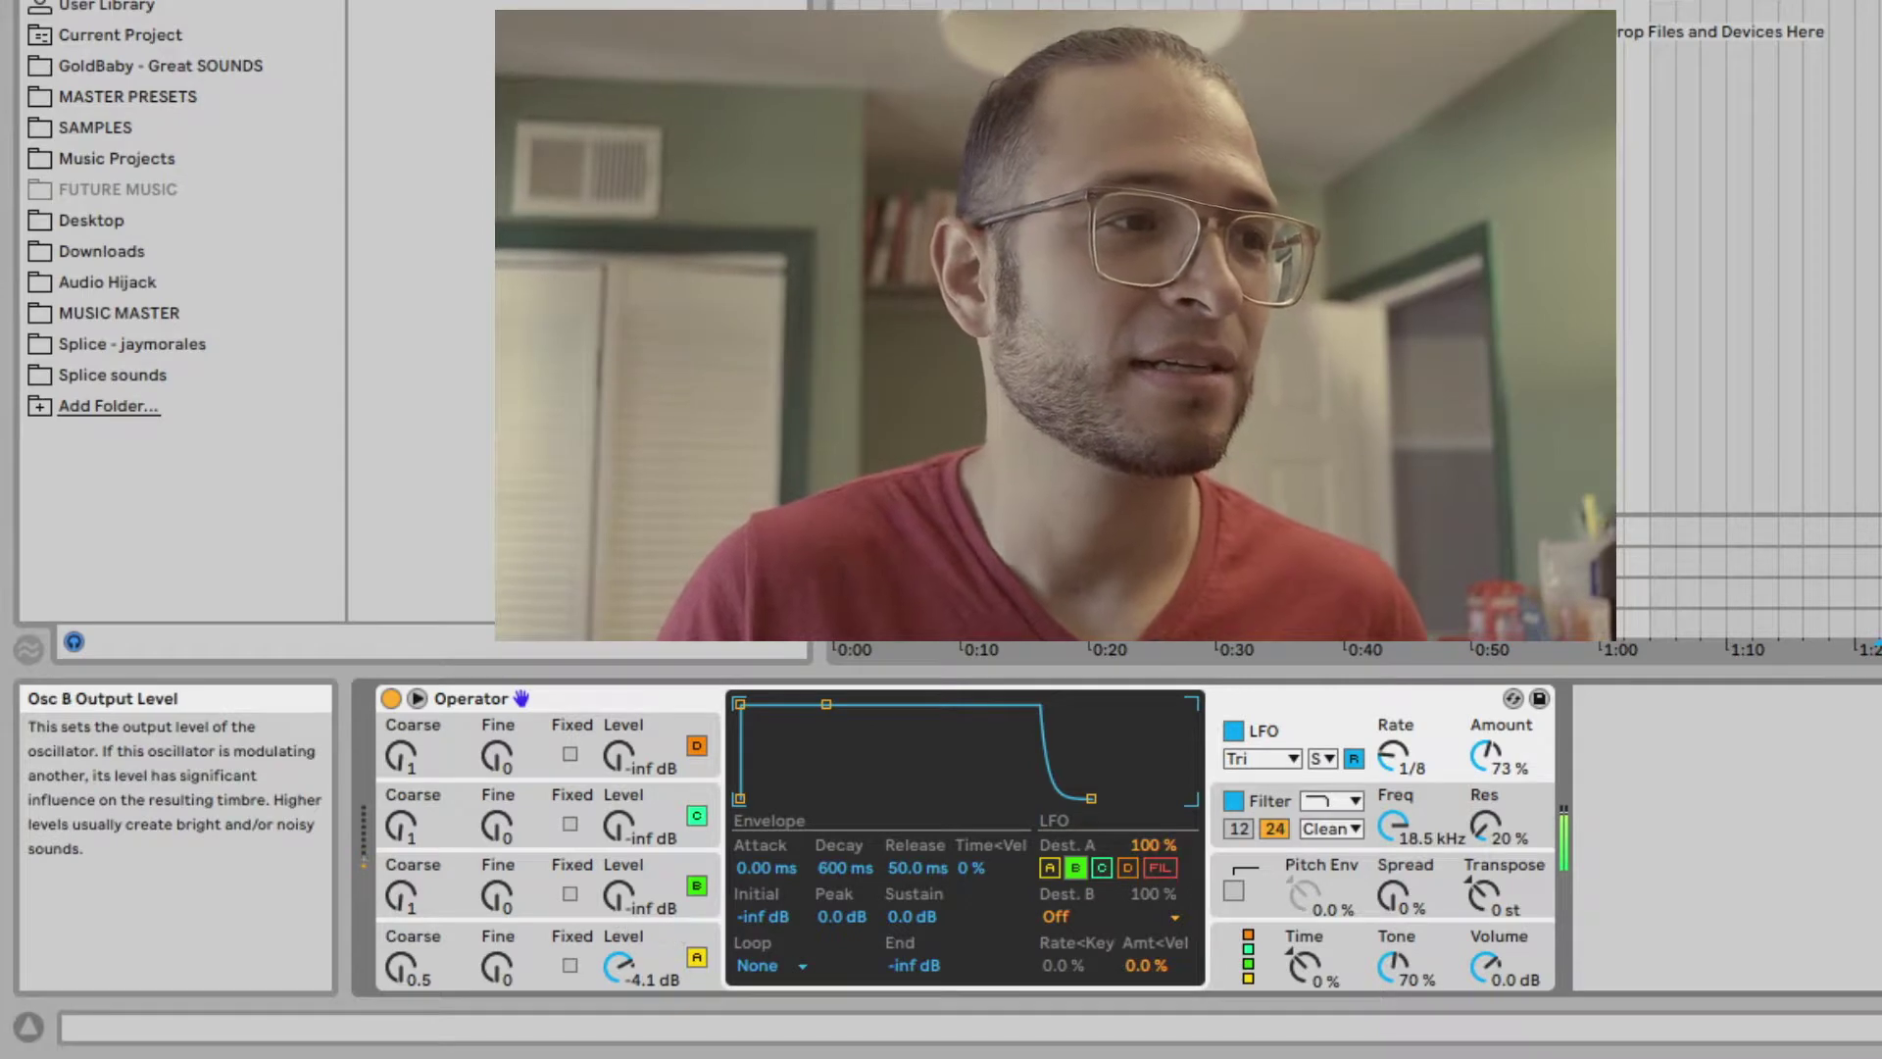
drag(618, 894, 618, 873)
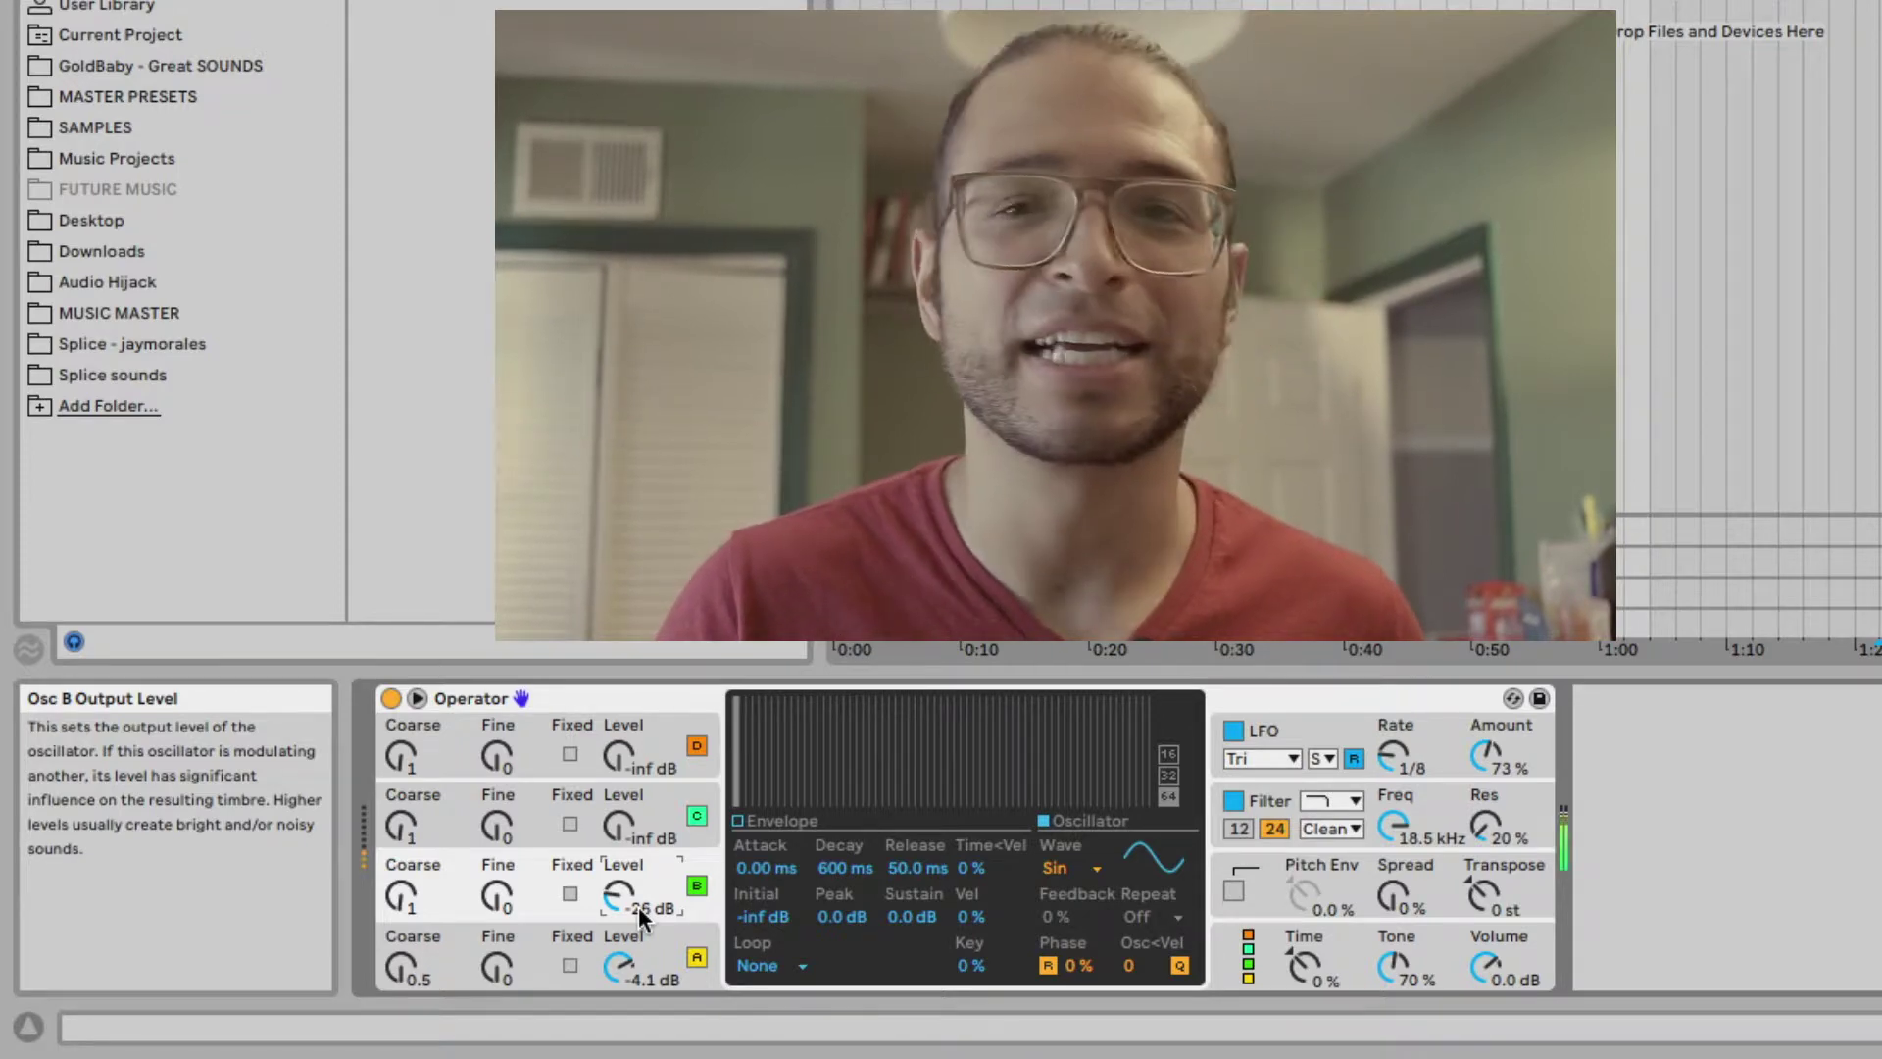
Set the LFO range to High with rate 81.64 and amount 53 %, and review the Destination B options, keeping Off.
drag(1392, 756, 1392, 730)
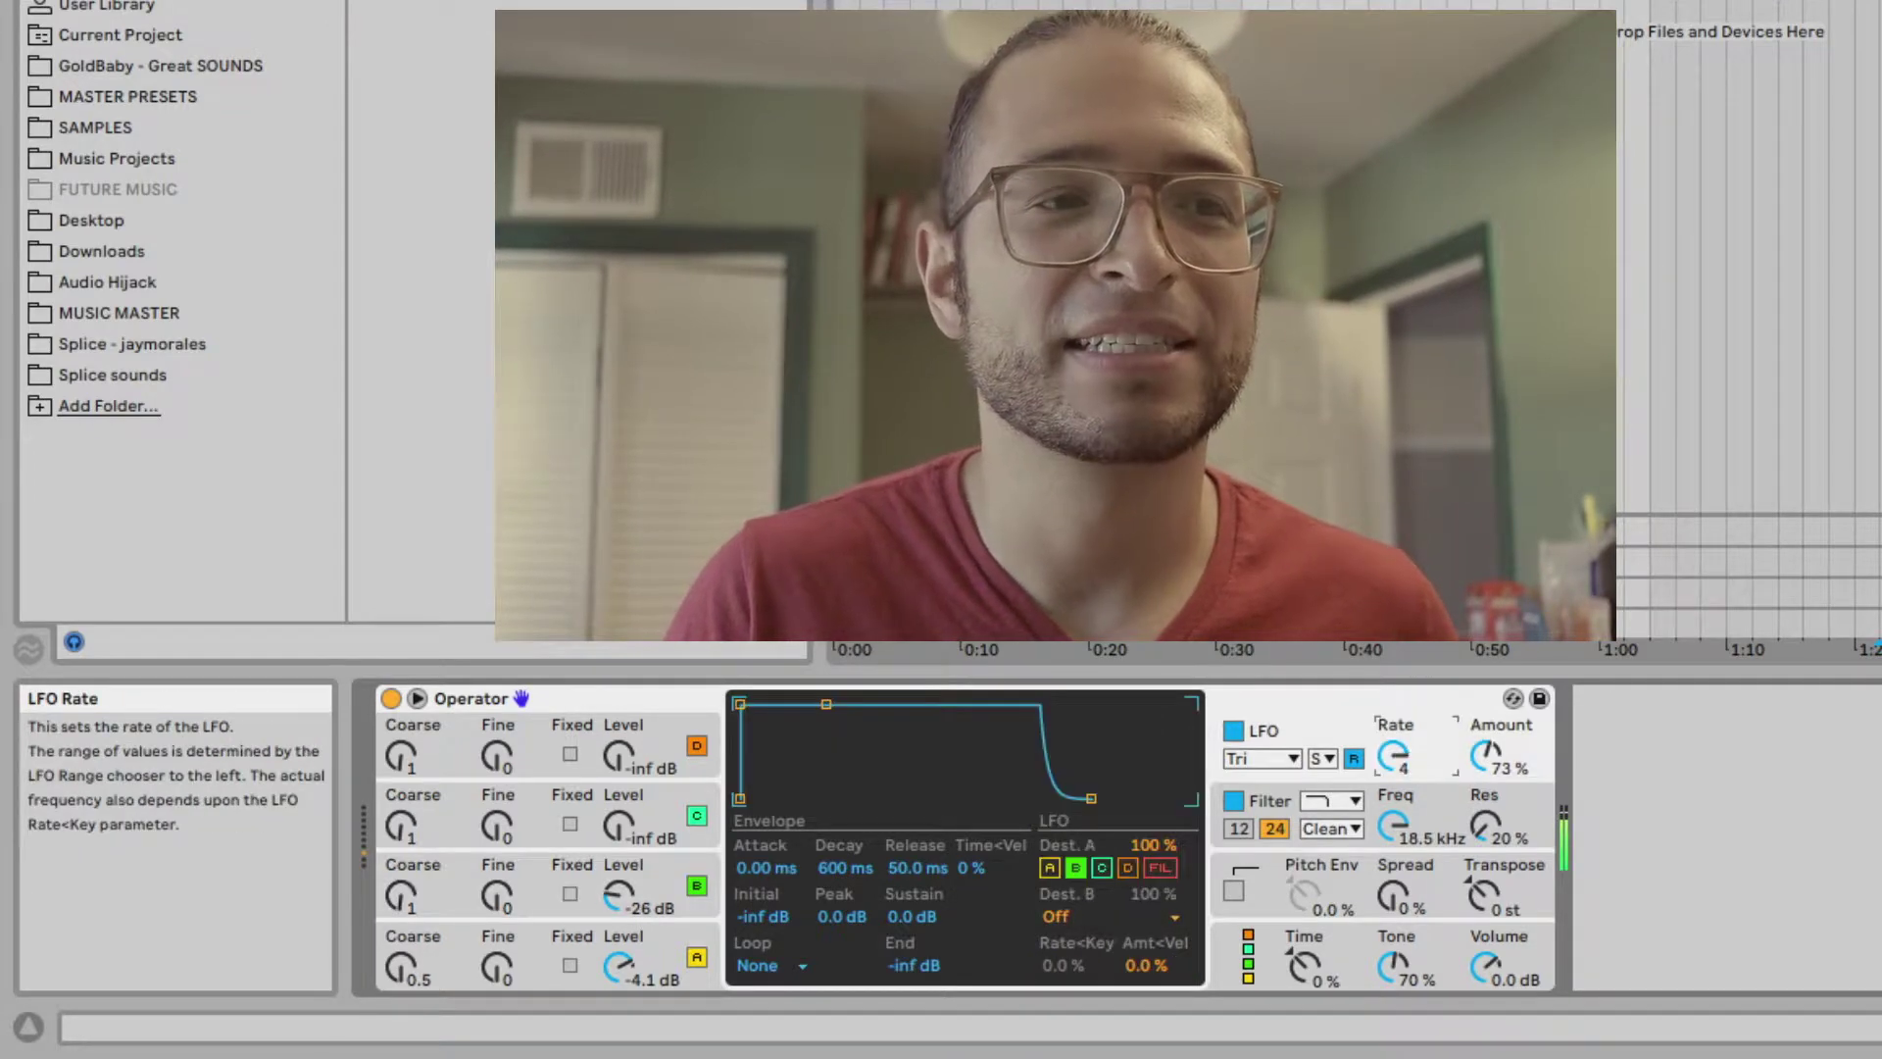
click(1314, 760)
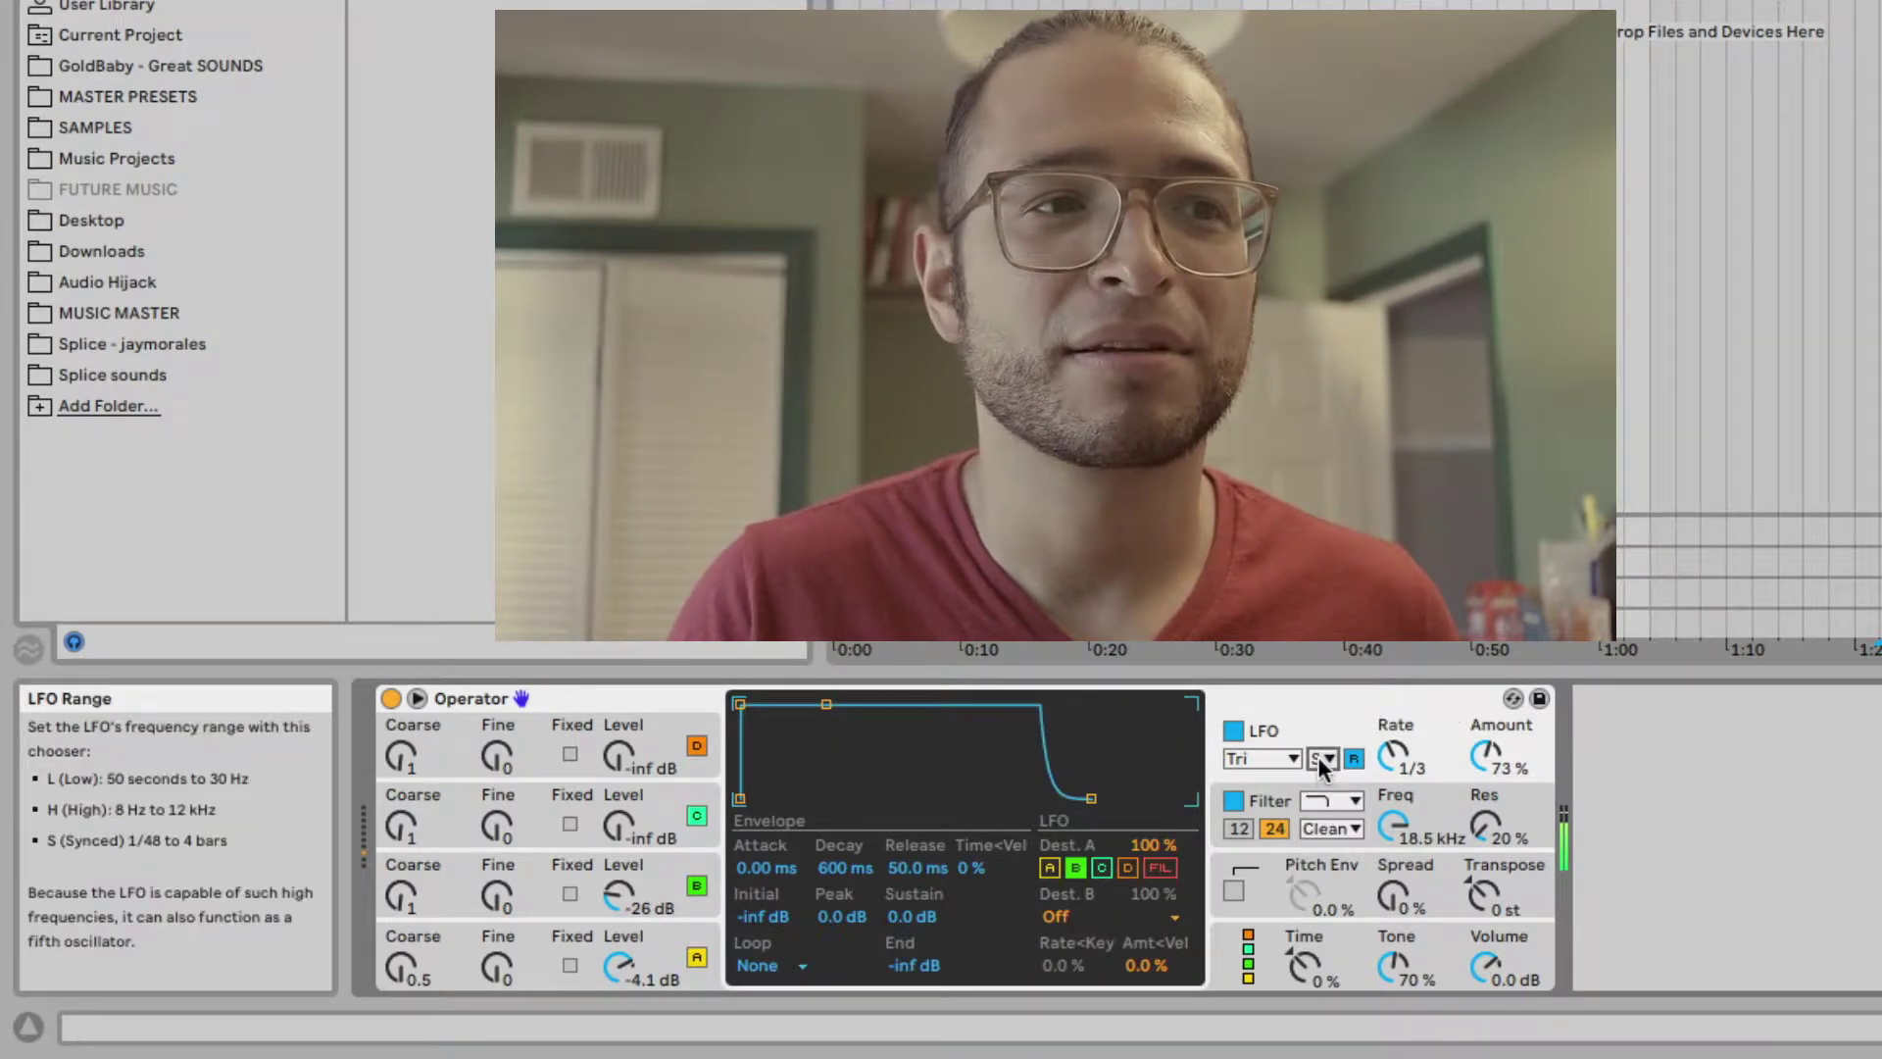
click(1331, 814)
drag(1392, 760, 1476, 760)
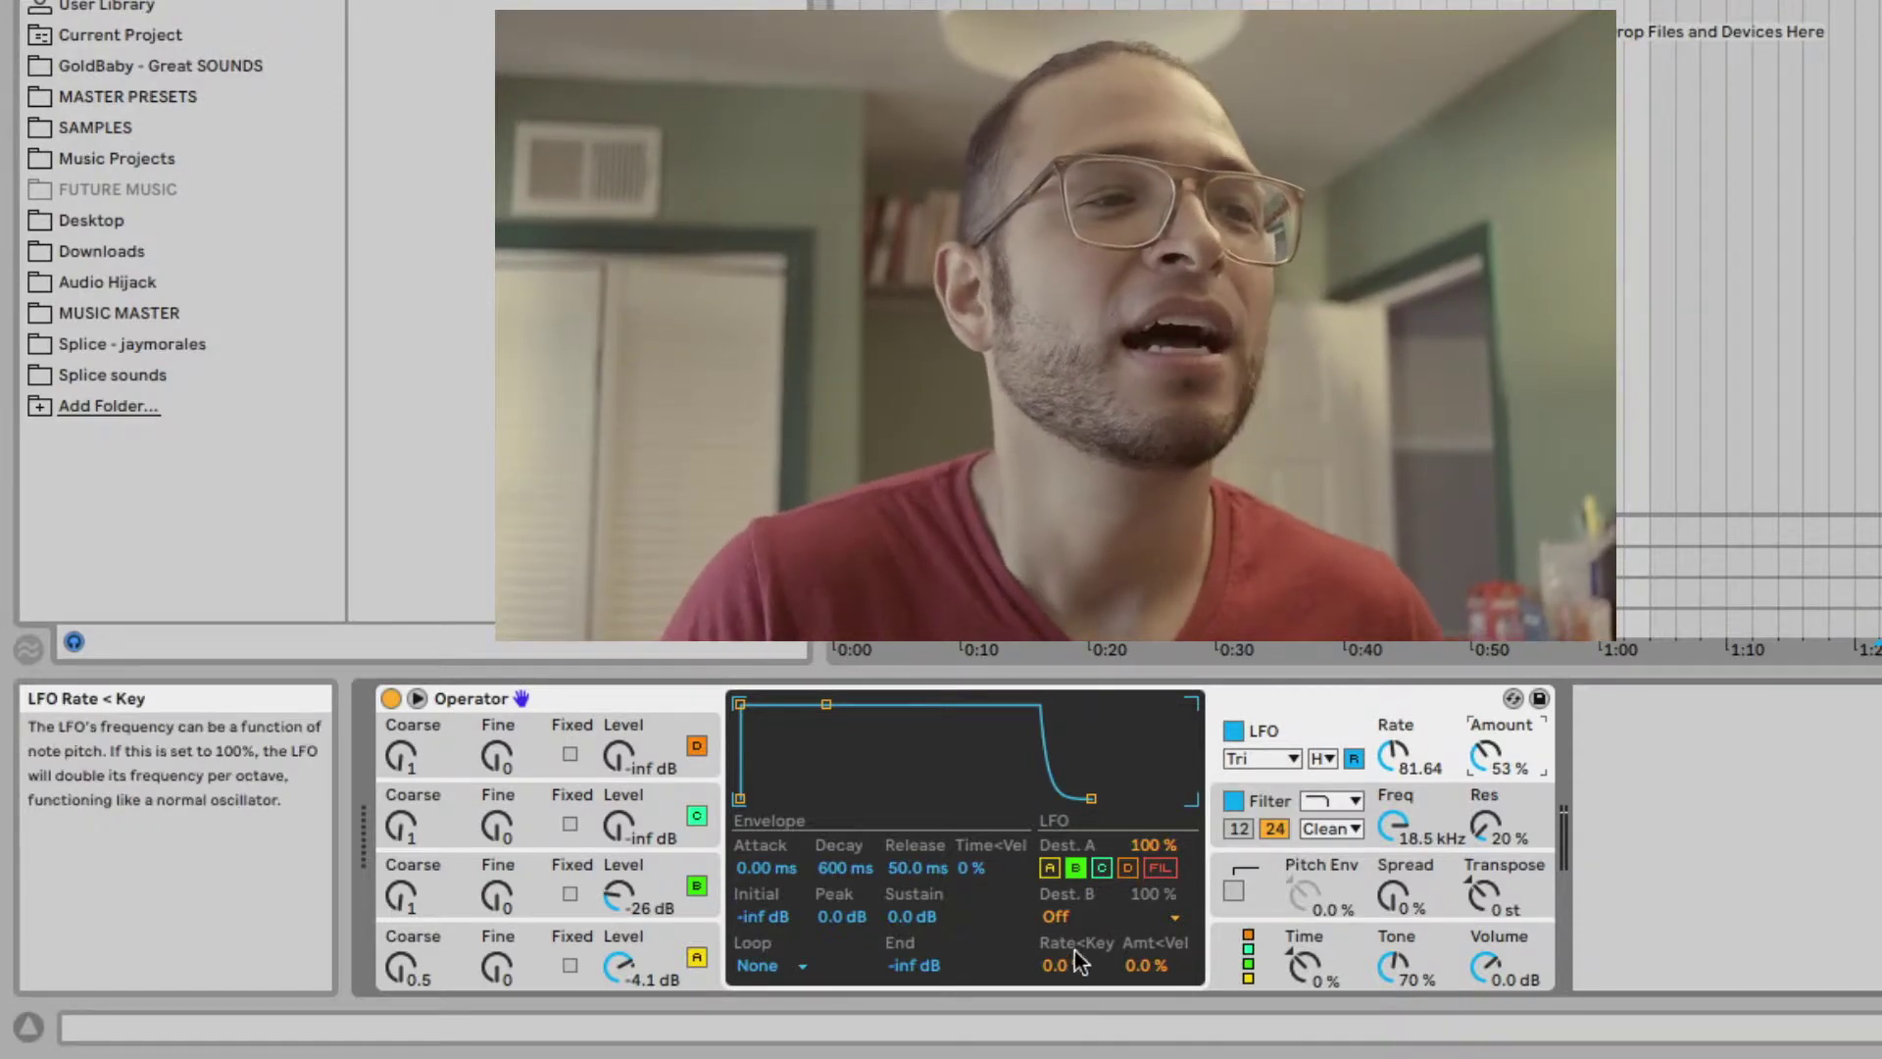
click(1066, 914)
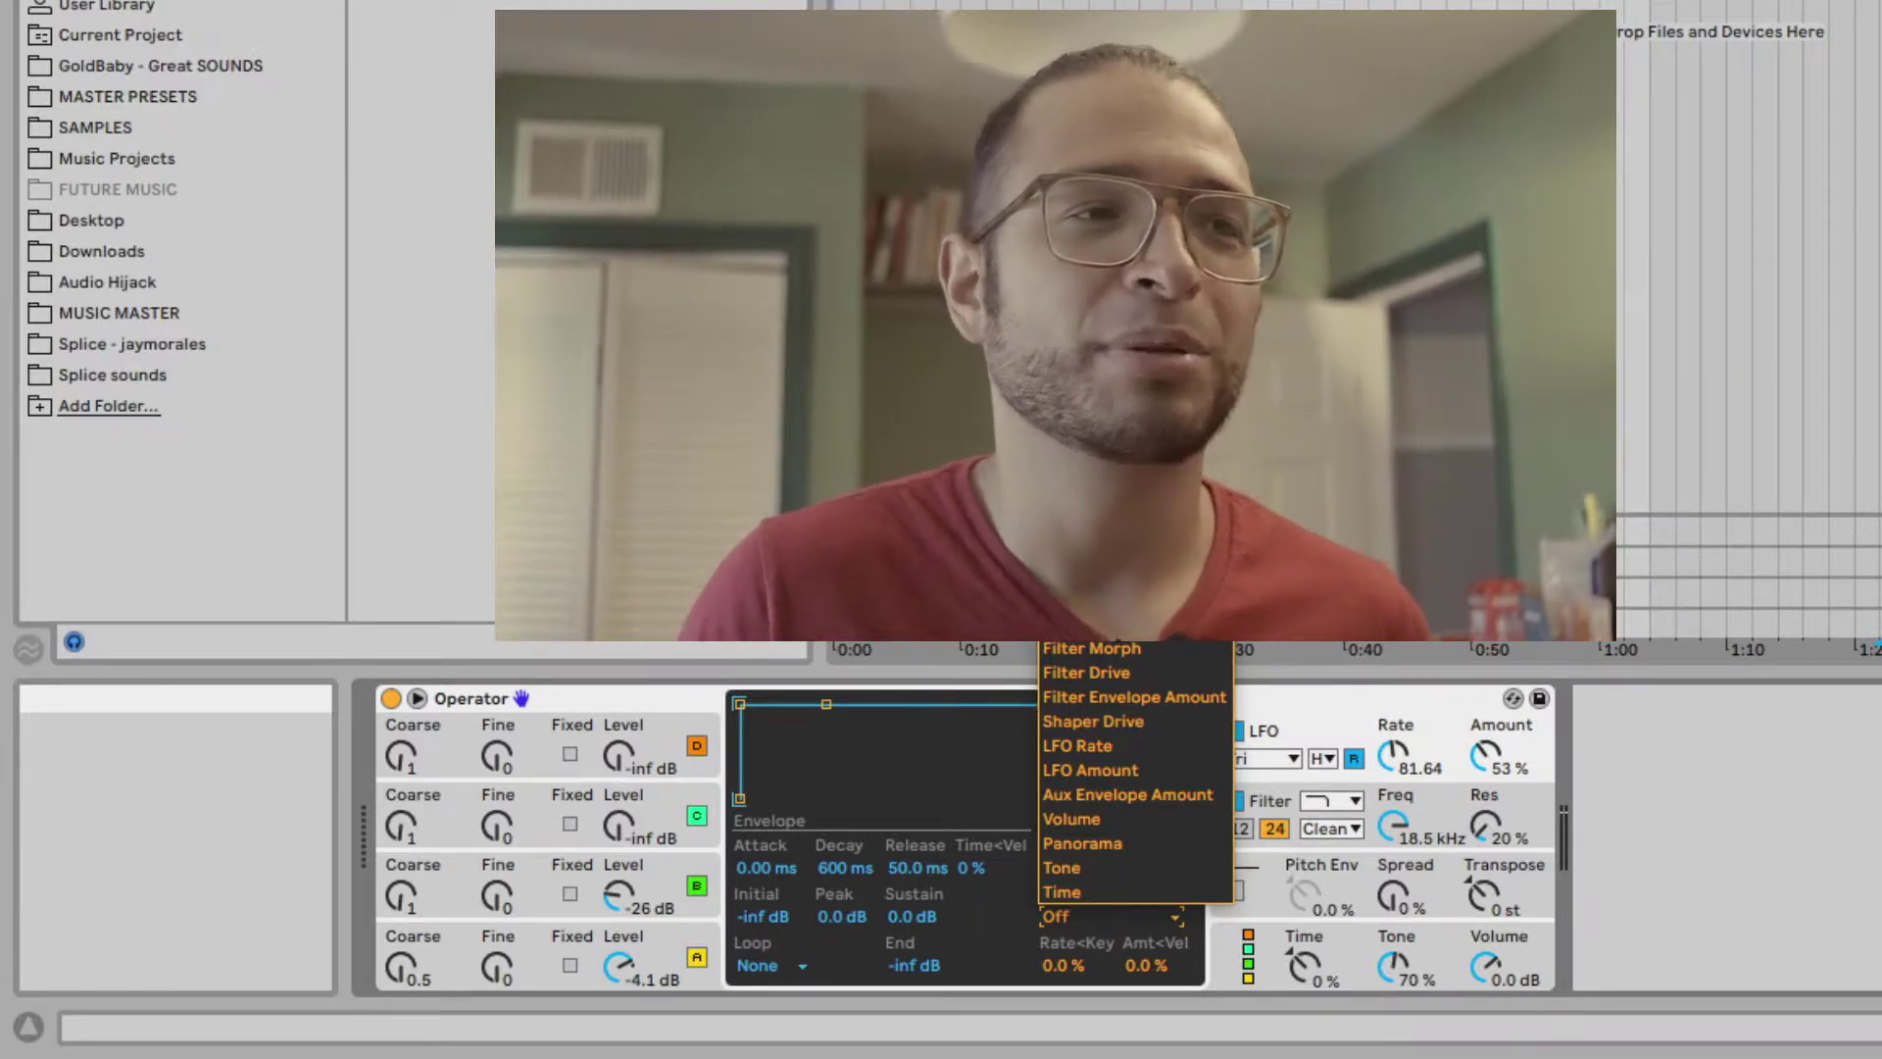
click(1100, 913)
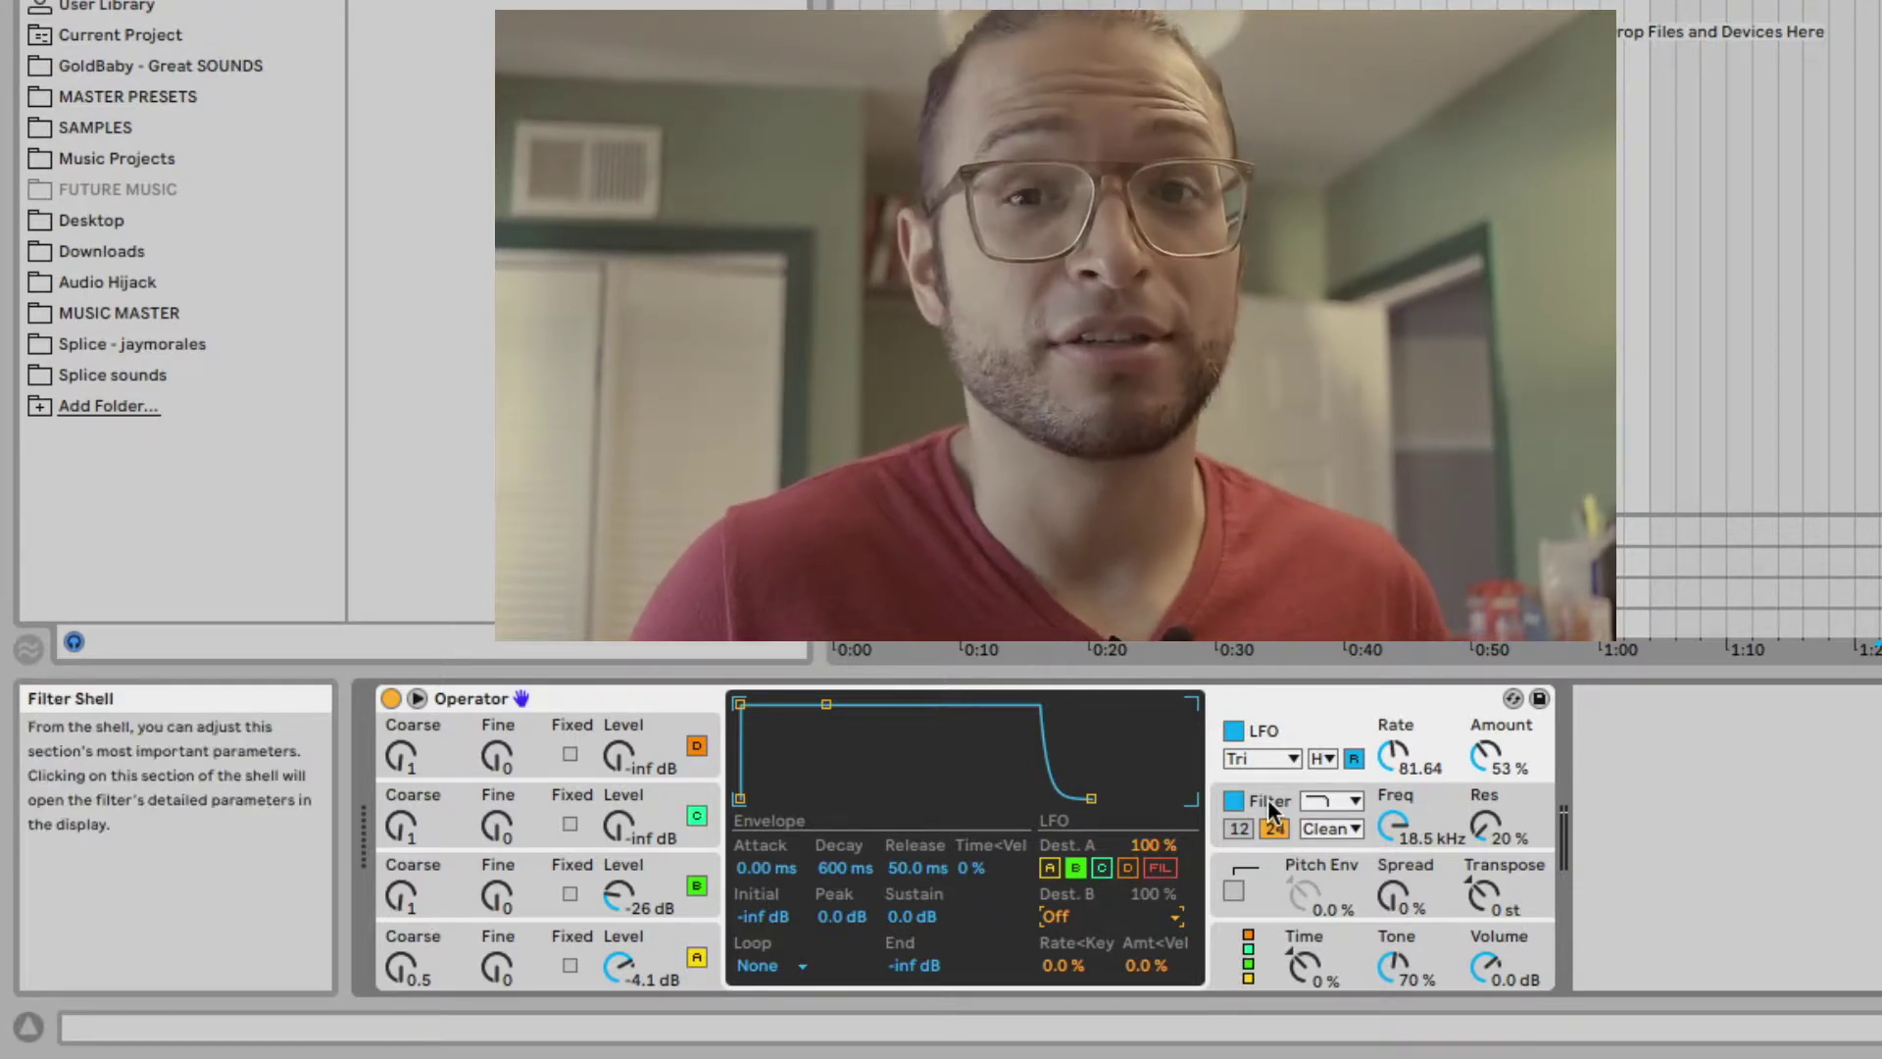
Set the filter type to Morph and show the filter's frequency response curve.
click(1268, 801)
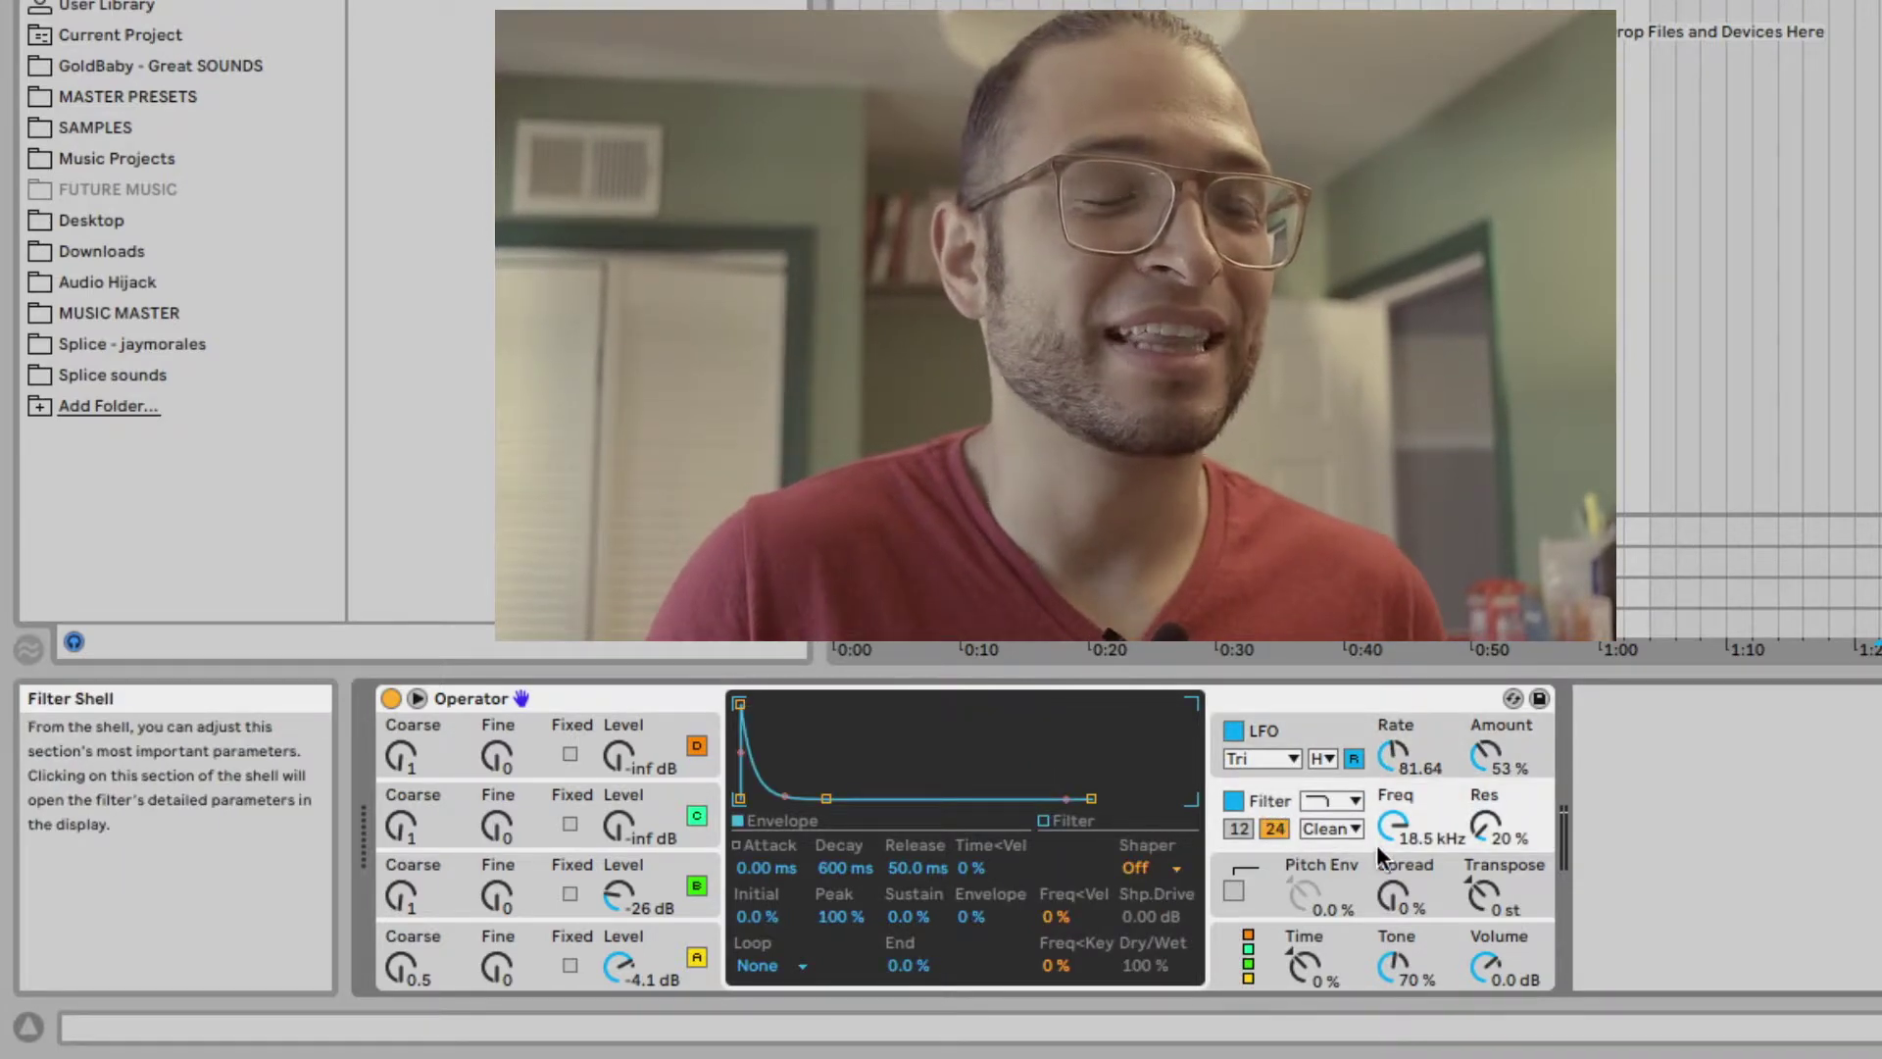
click(1333, 805)
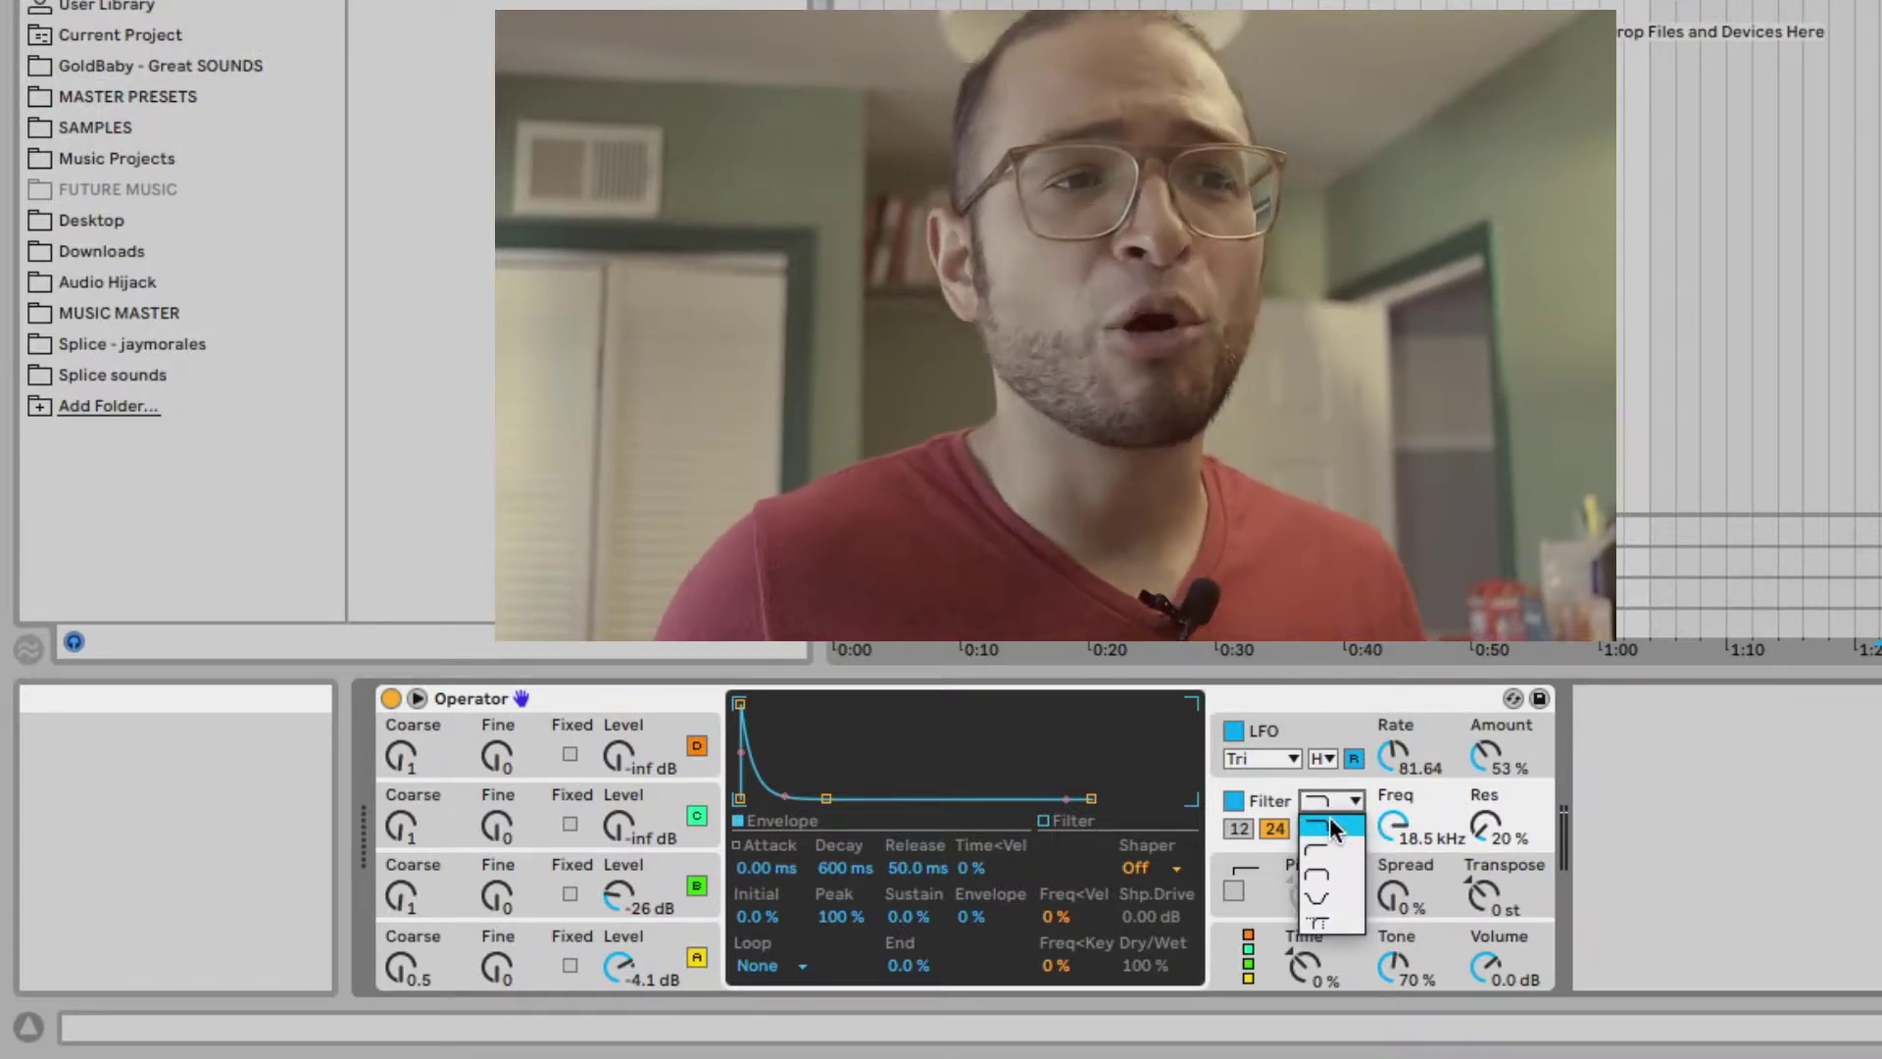
click(1327, 923)
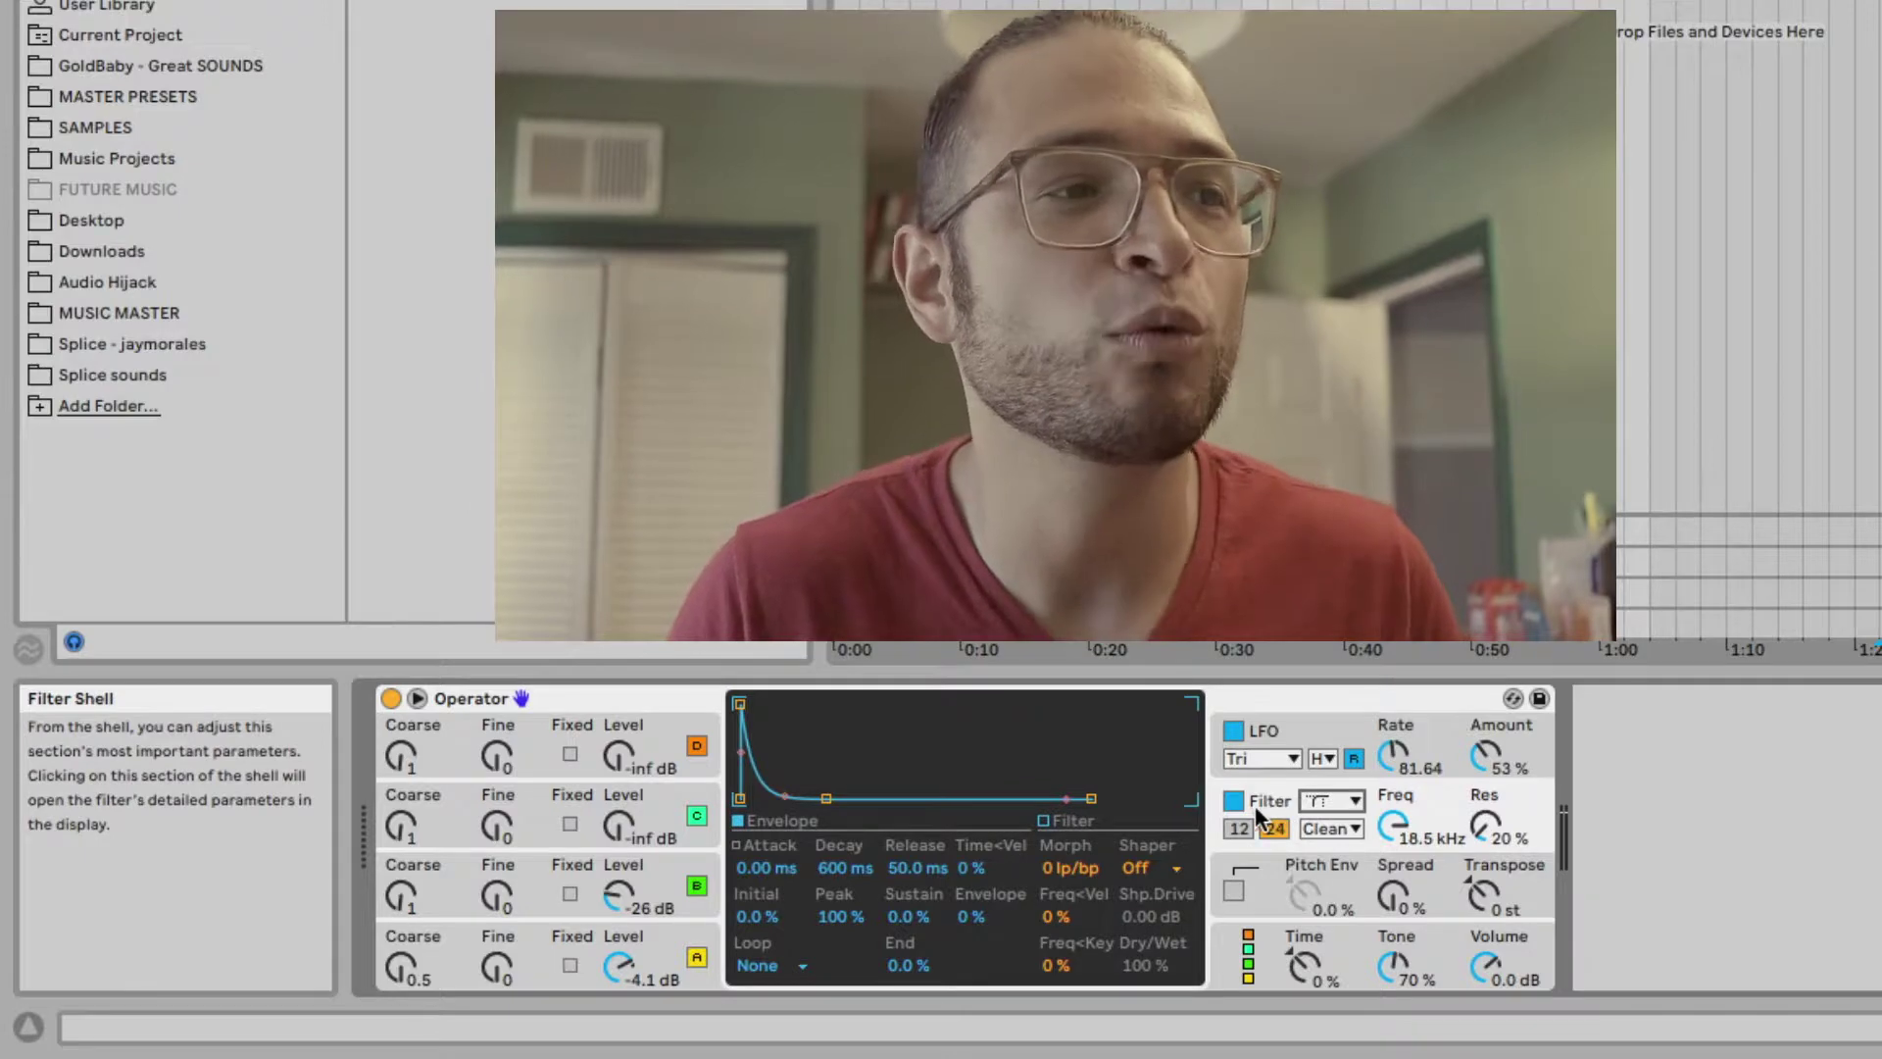
click(1045, 825)
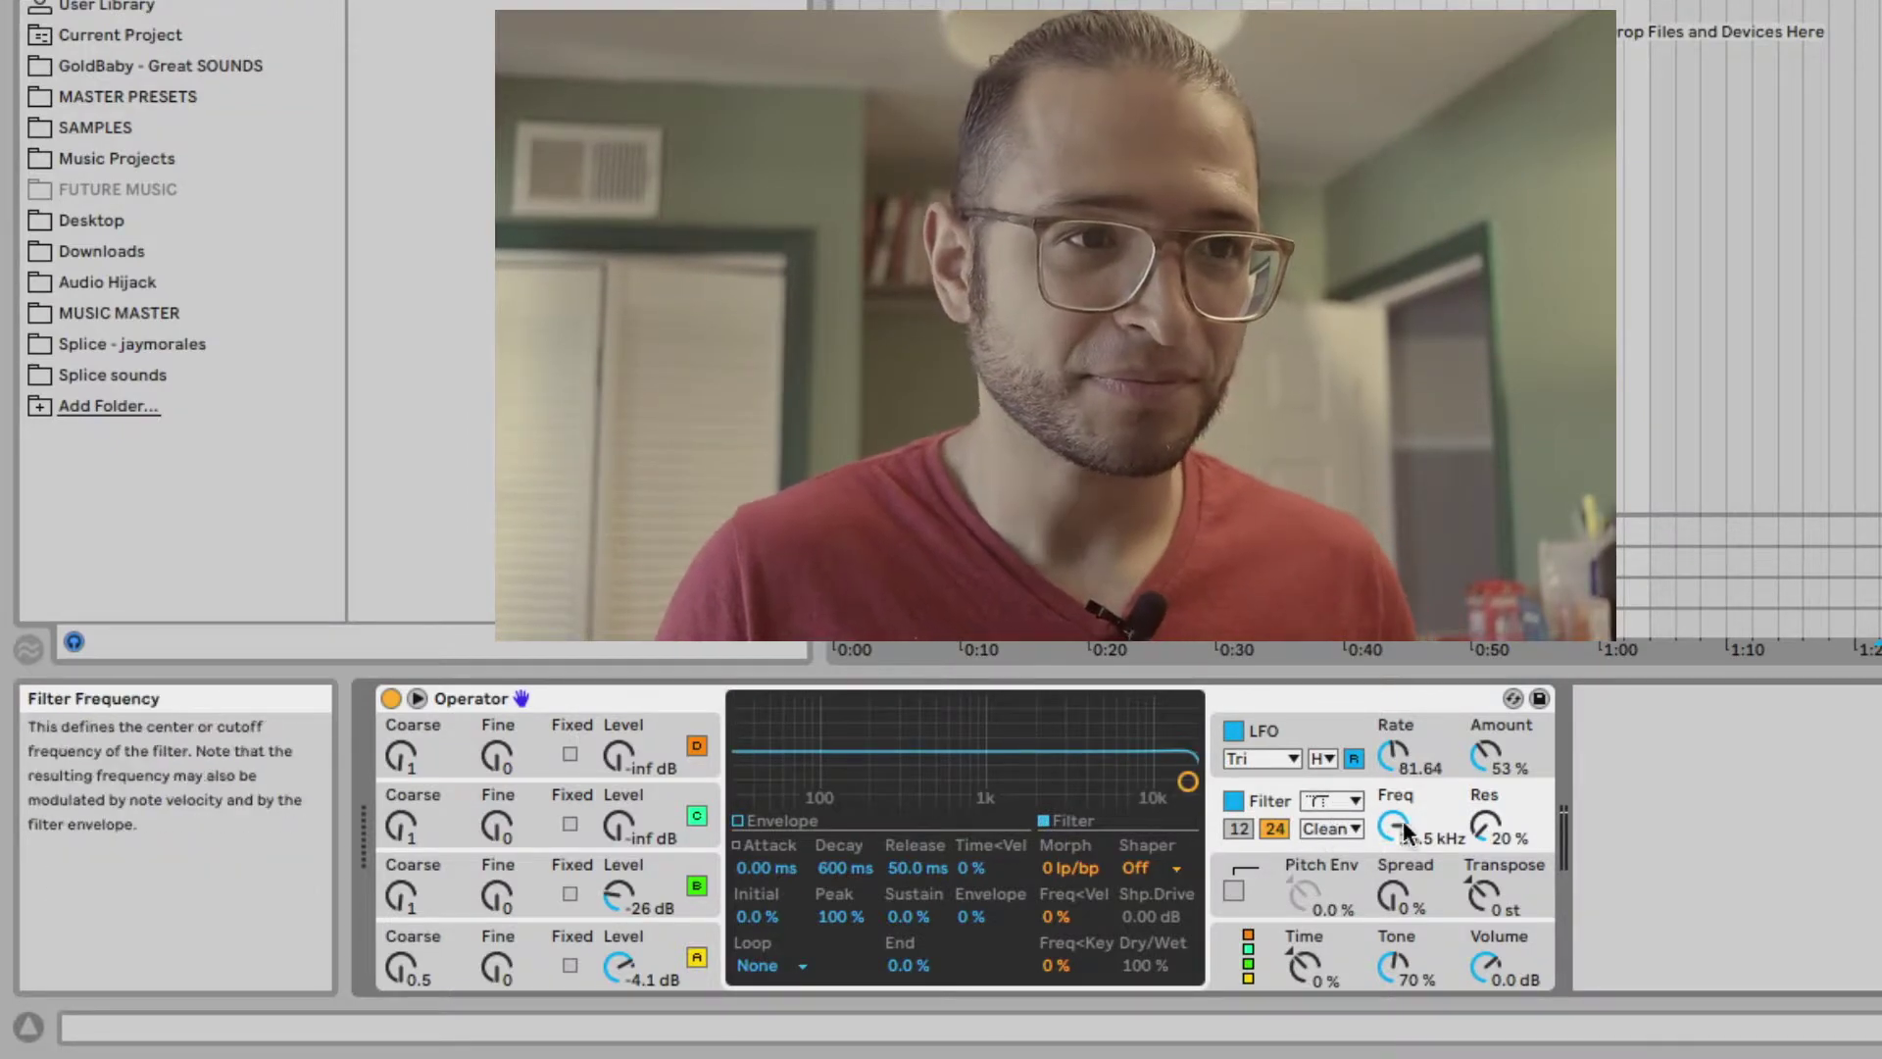
Set the filter's frequency to 678 Hz and resonance to 50 %, and switch its circuit type to OSR.
drag(1404, 817, 1404, 926)
drag(957, 796, 960, 758)
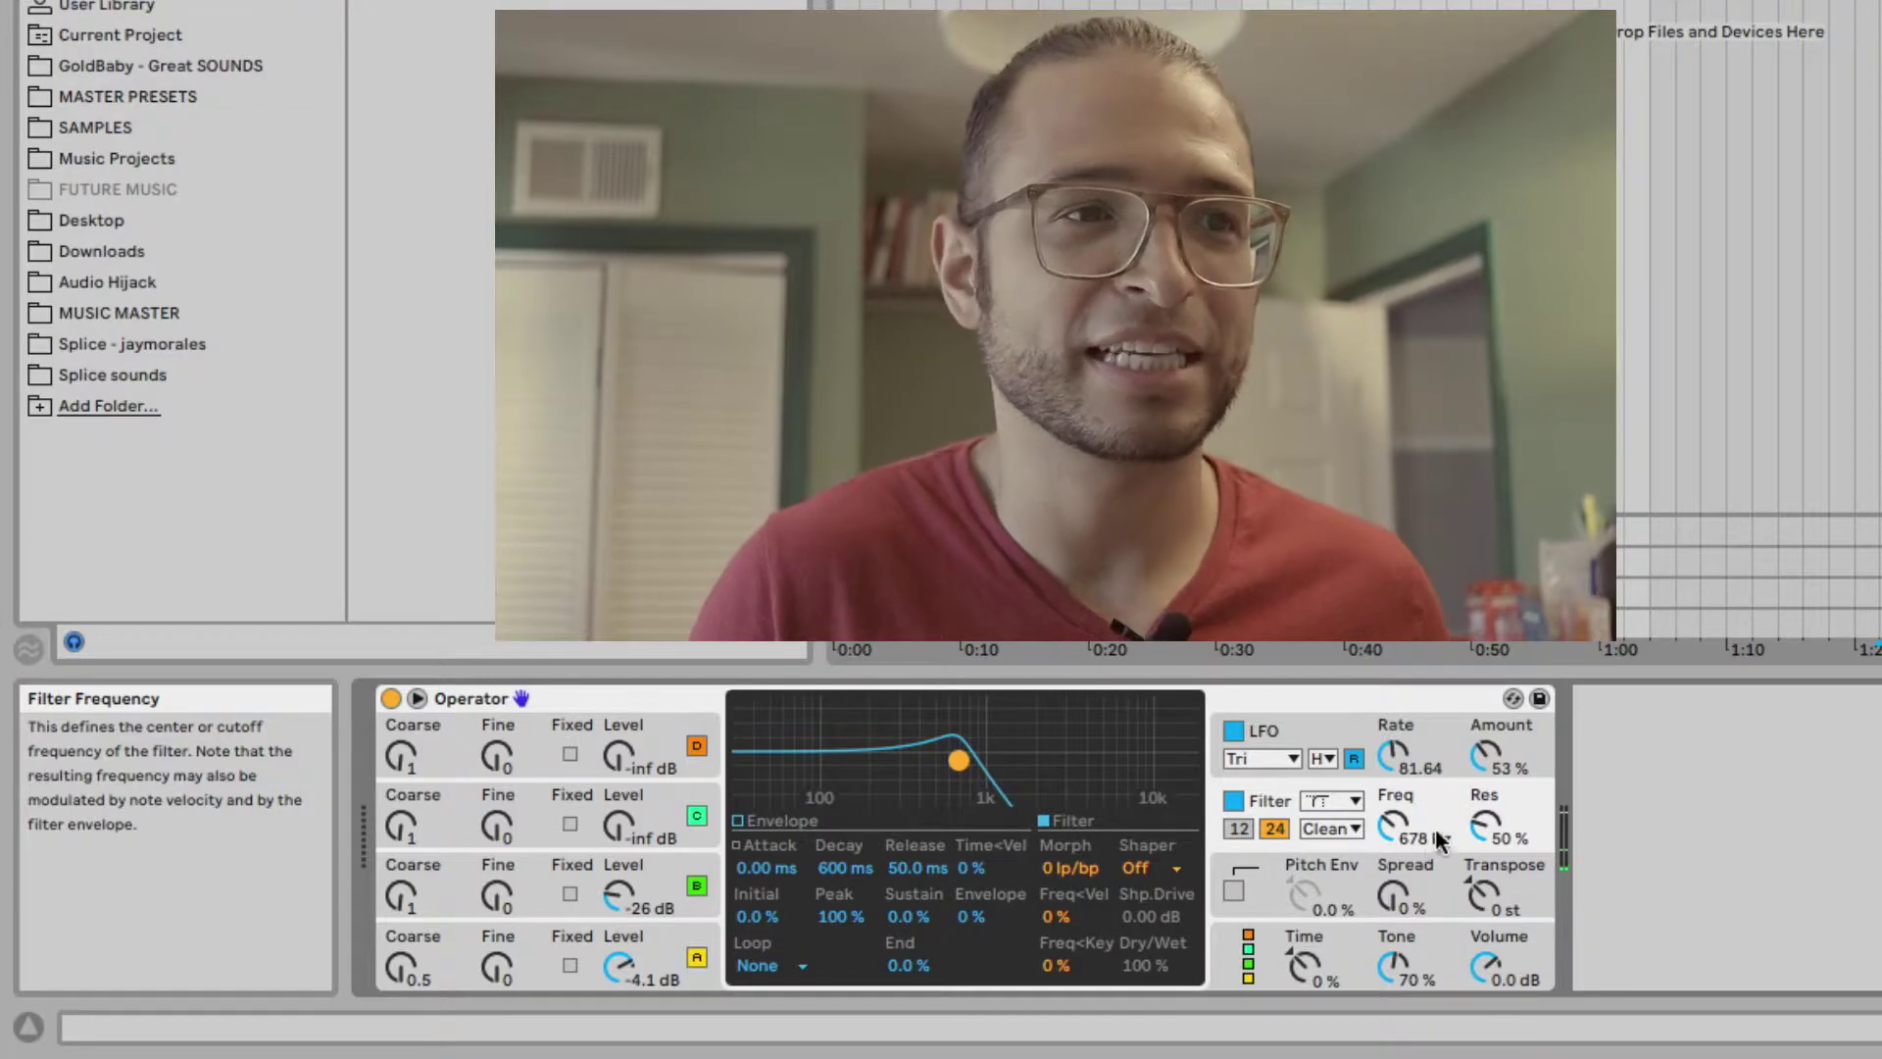
click(1324, 828)
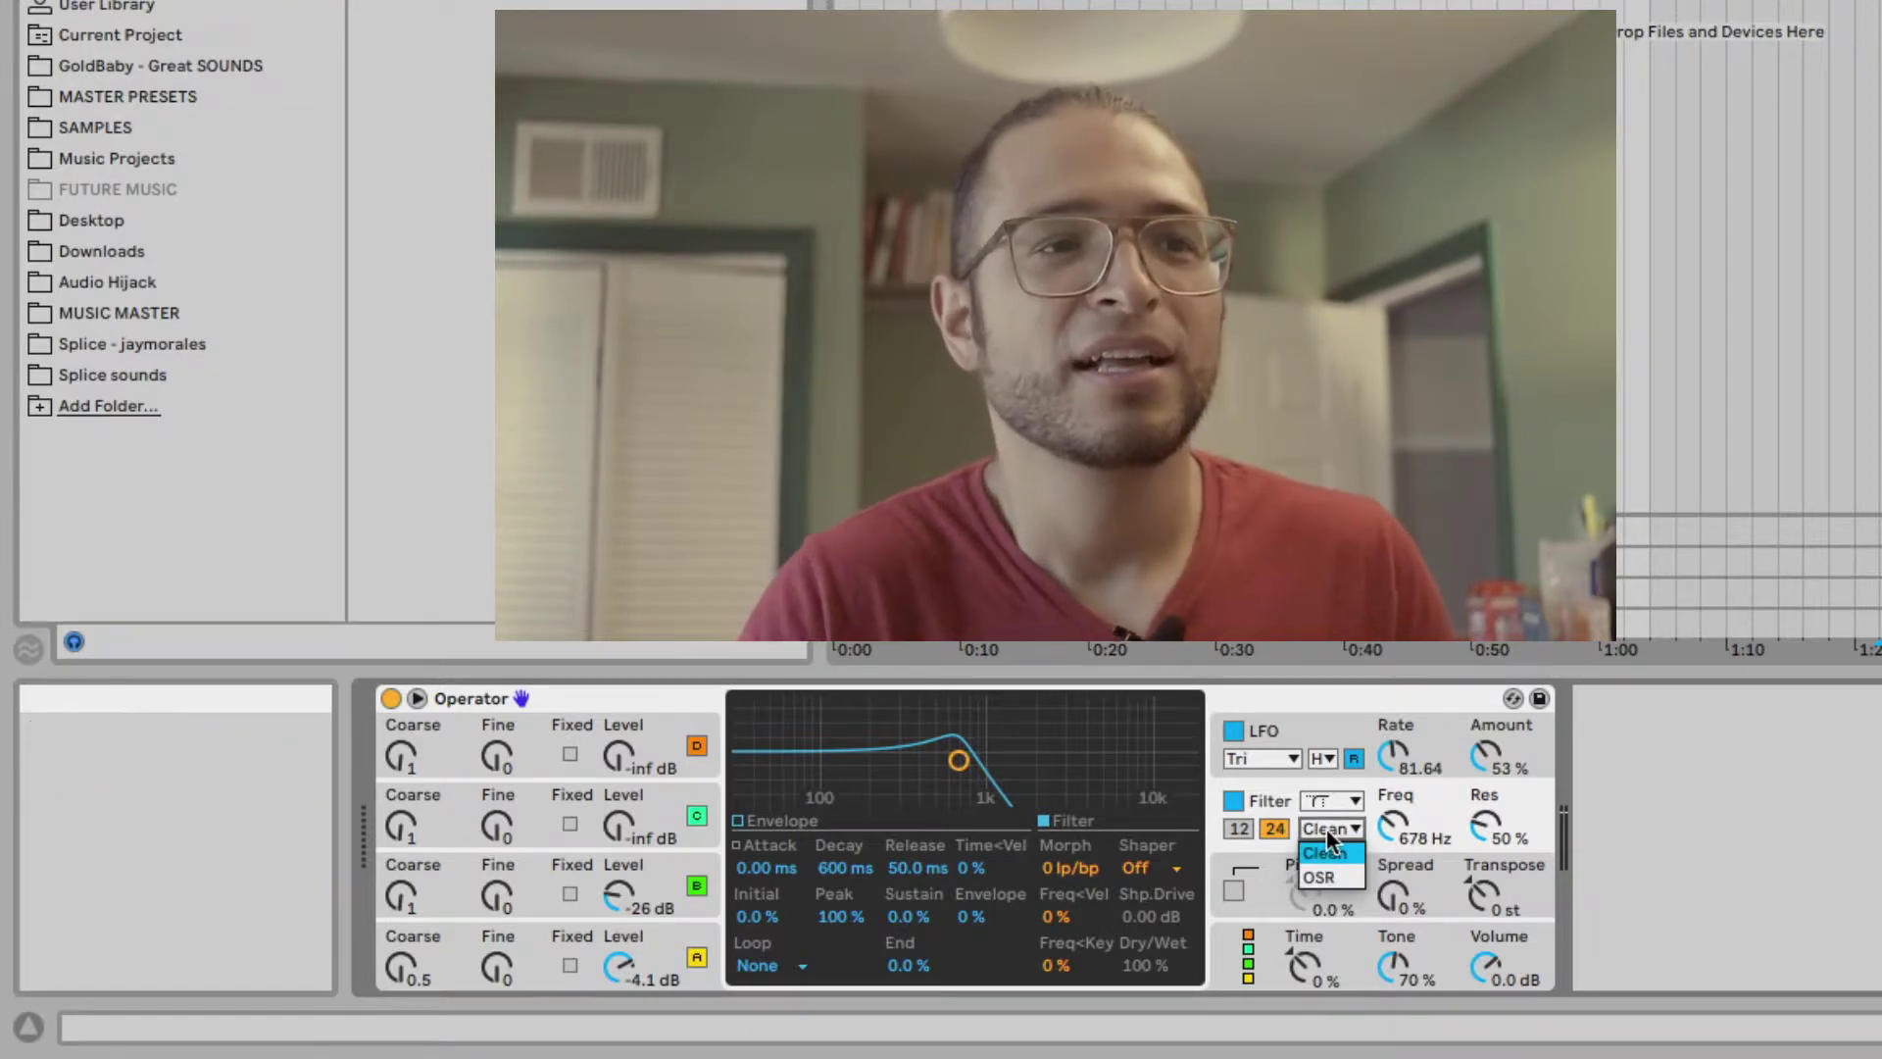
click(1330, 869)
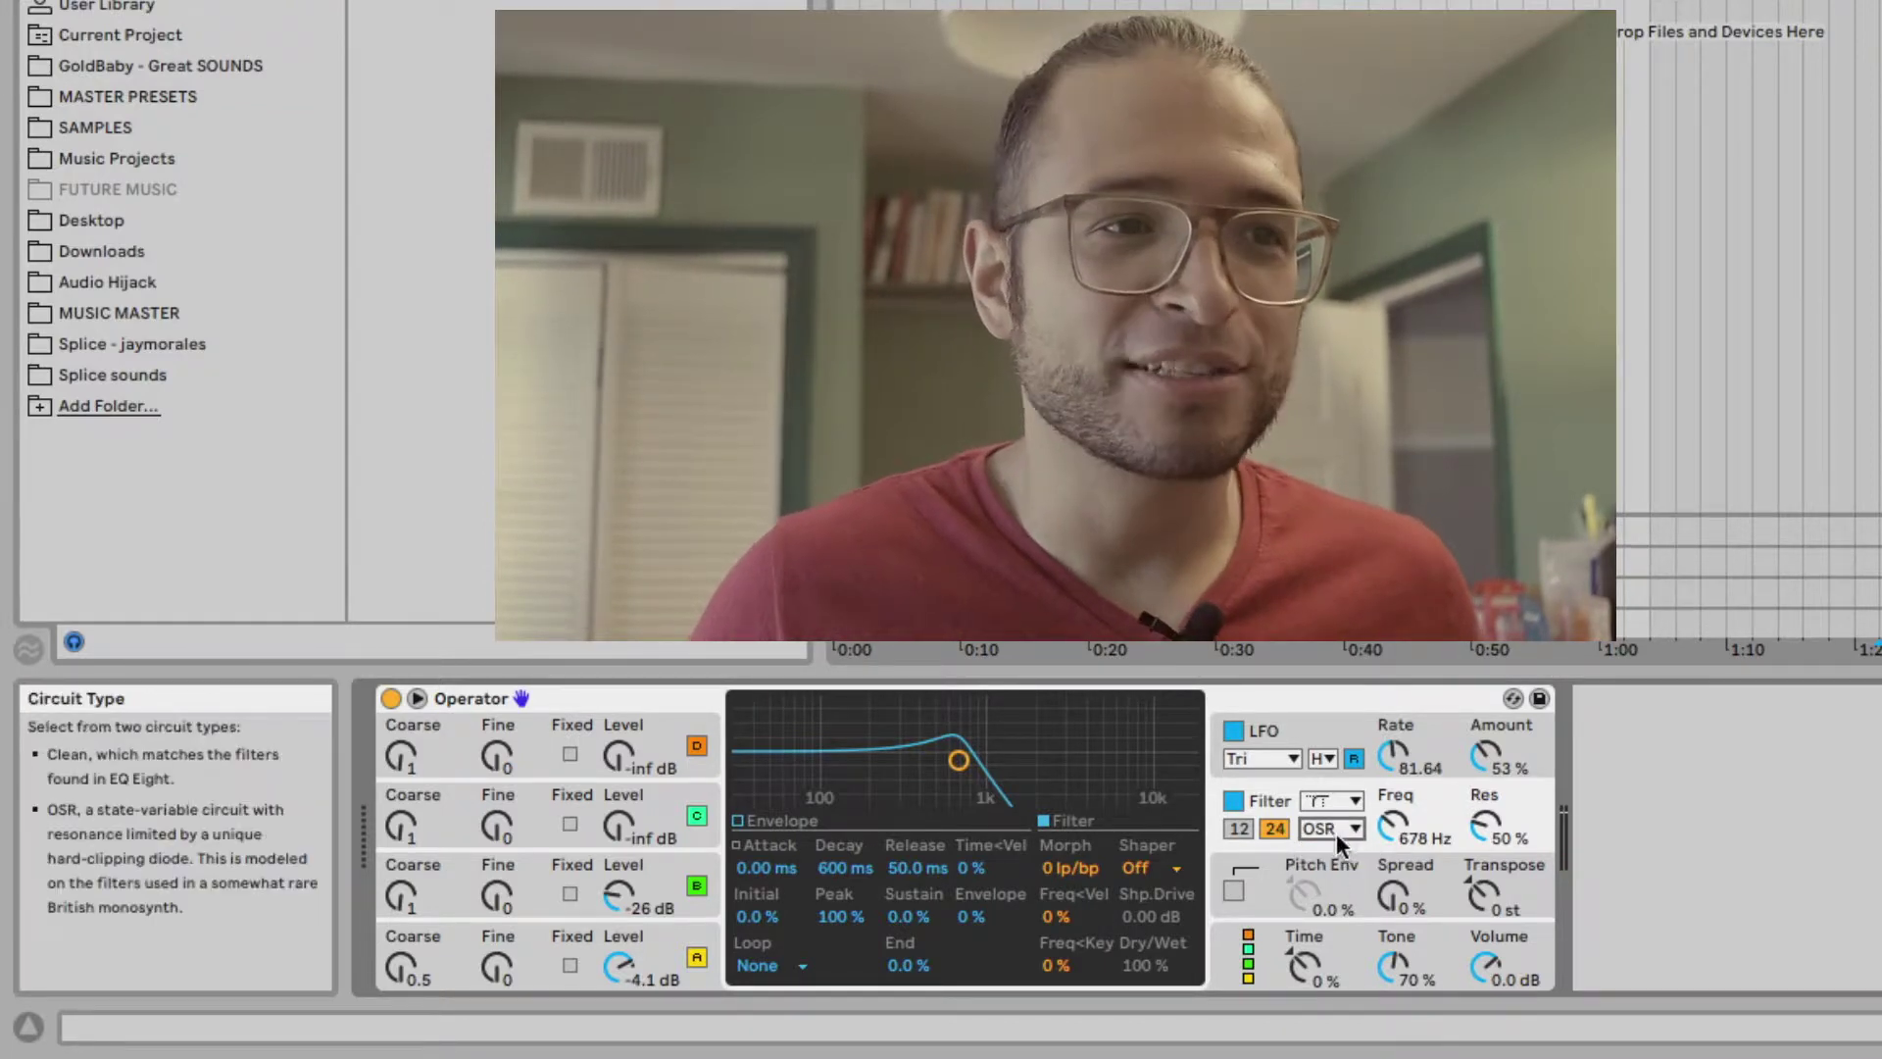
Change the filter type to low-pass and try the OSR and SMP circuits before choosing PRD.
click(1335, 809)
click(1333, 827)
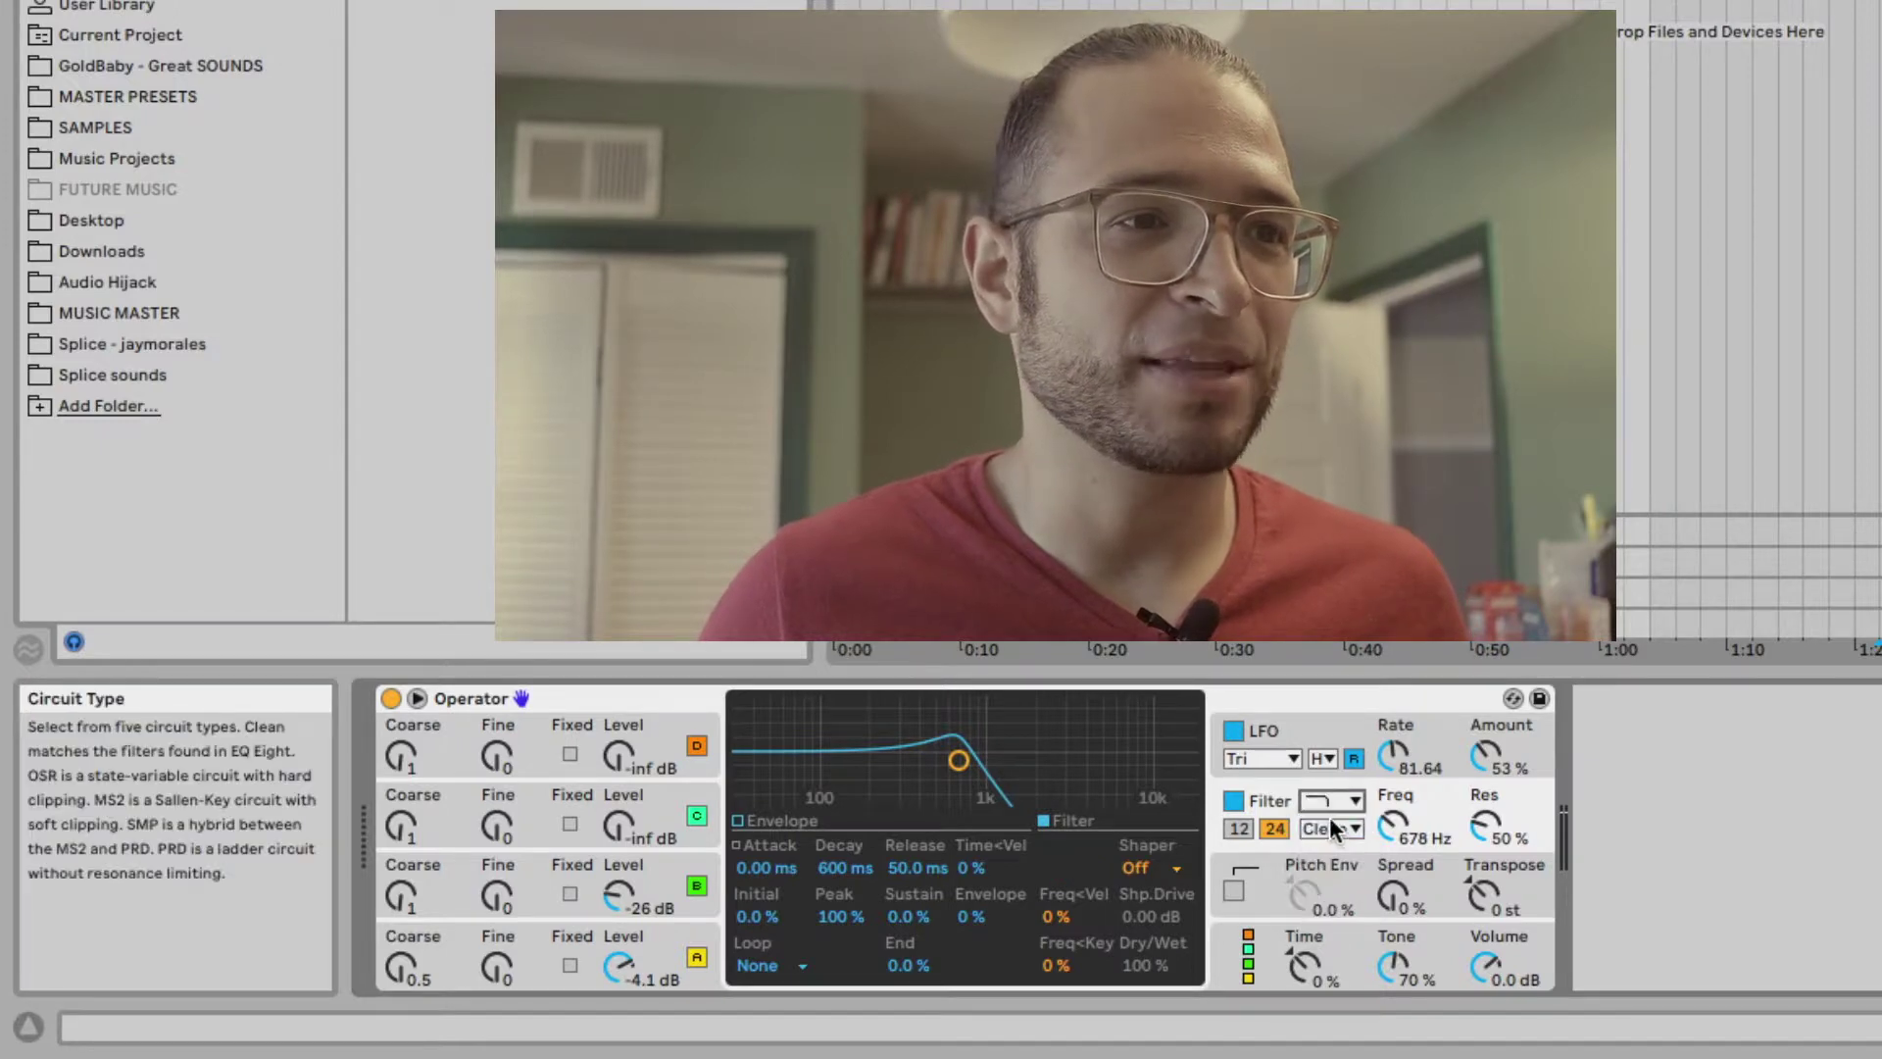
click(1331, 829)
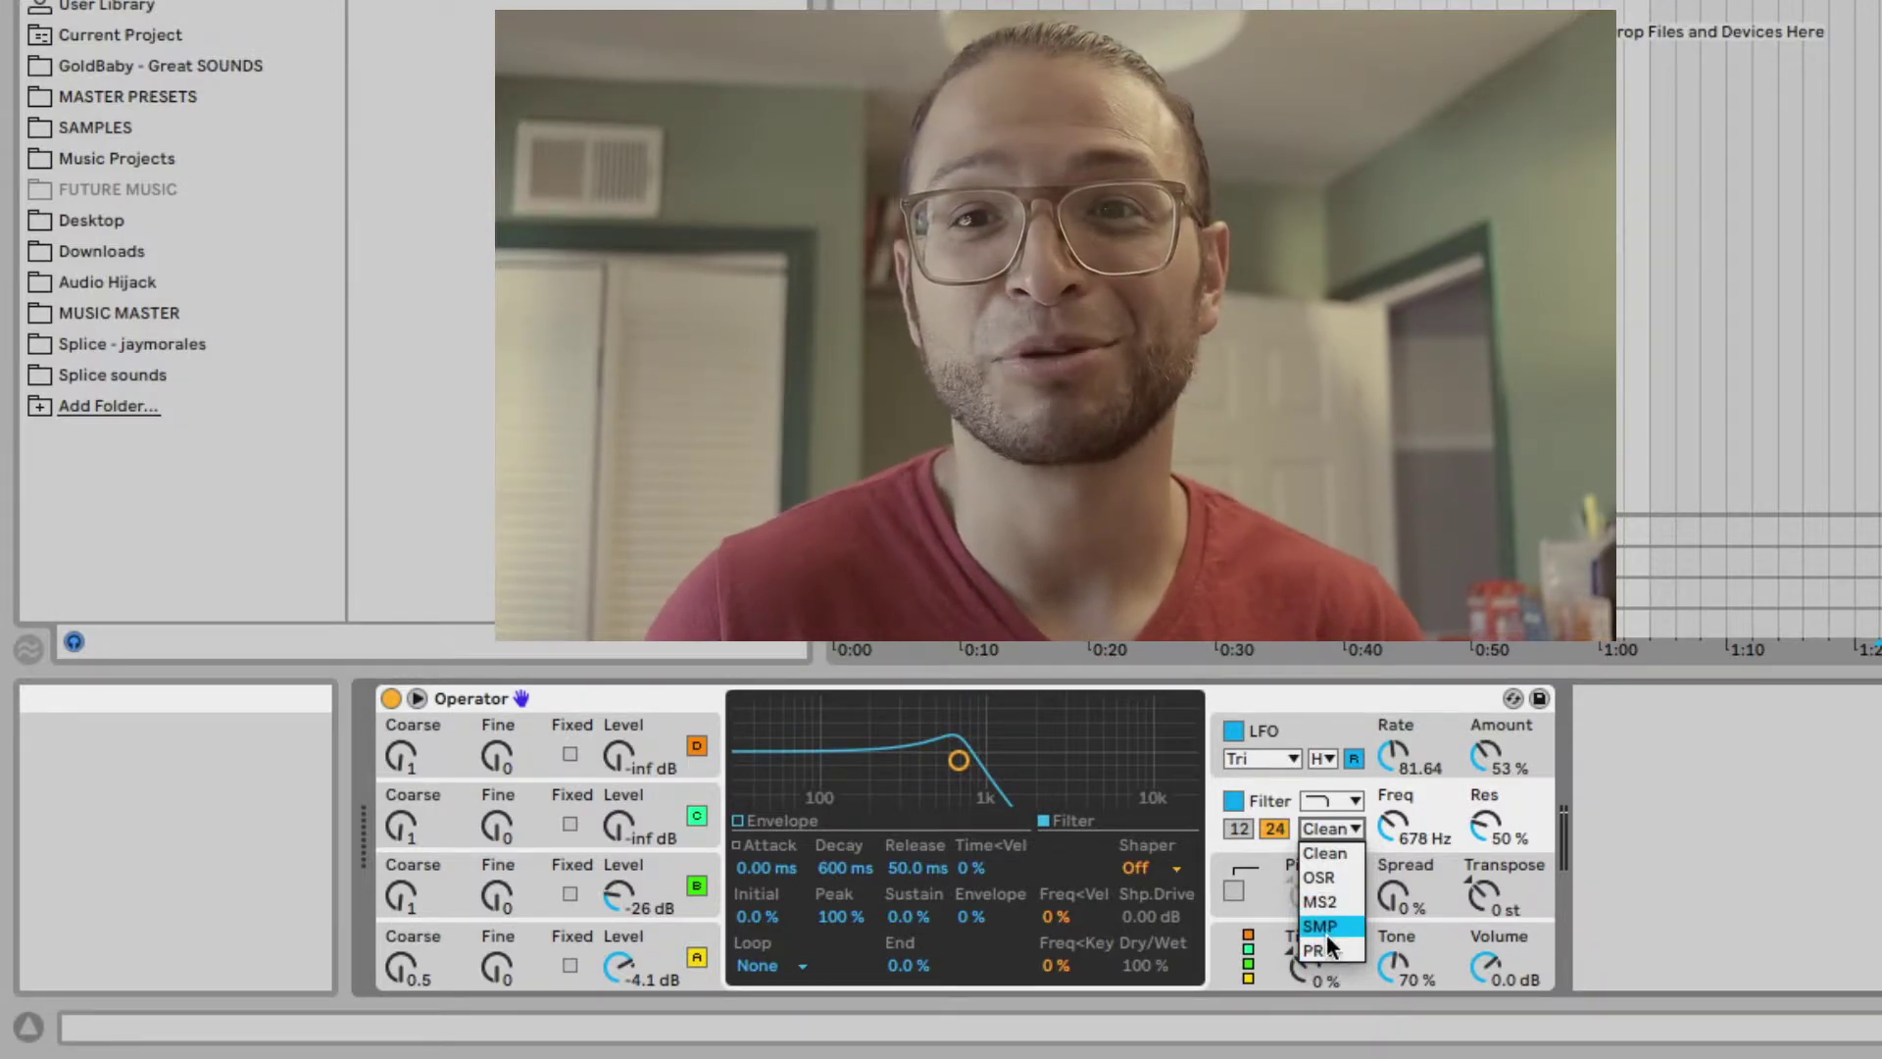
click(1319, 877)
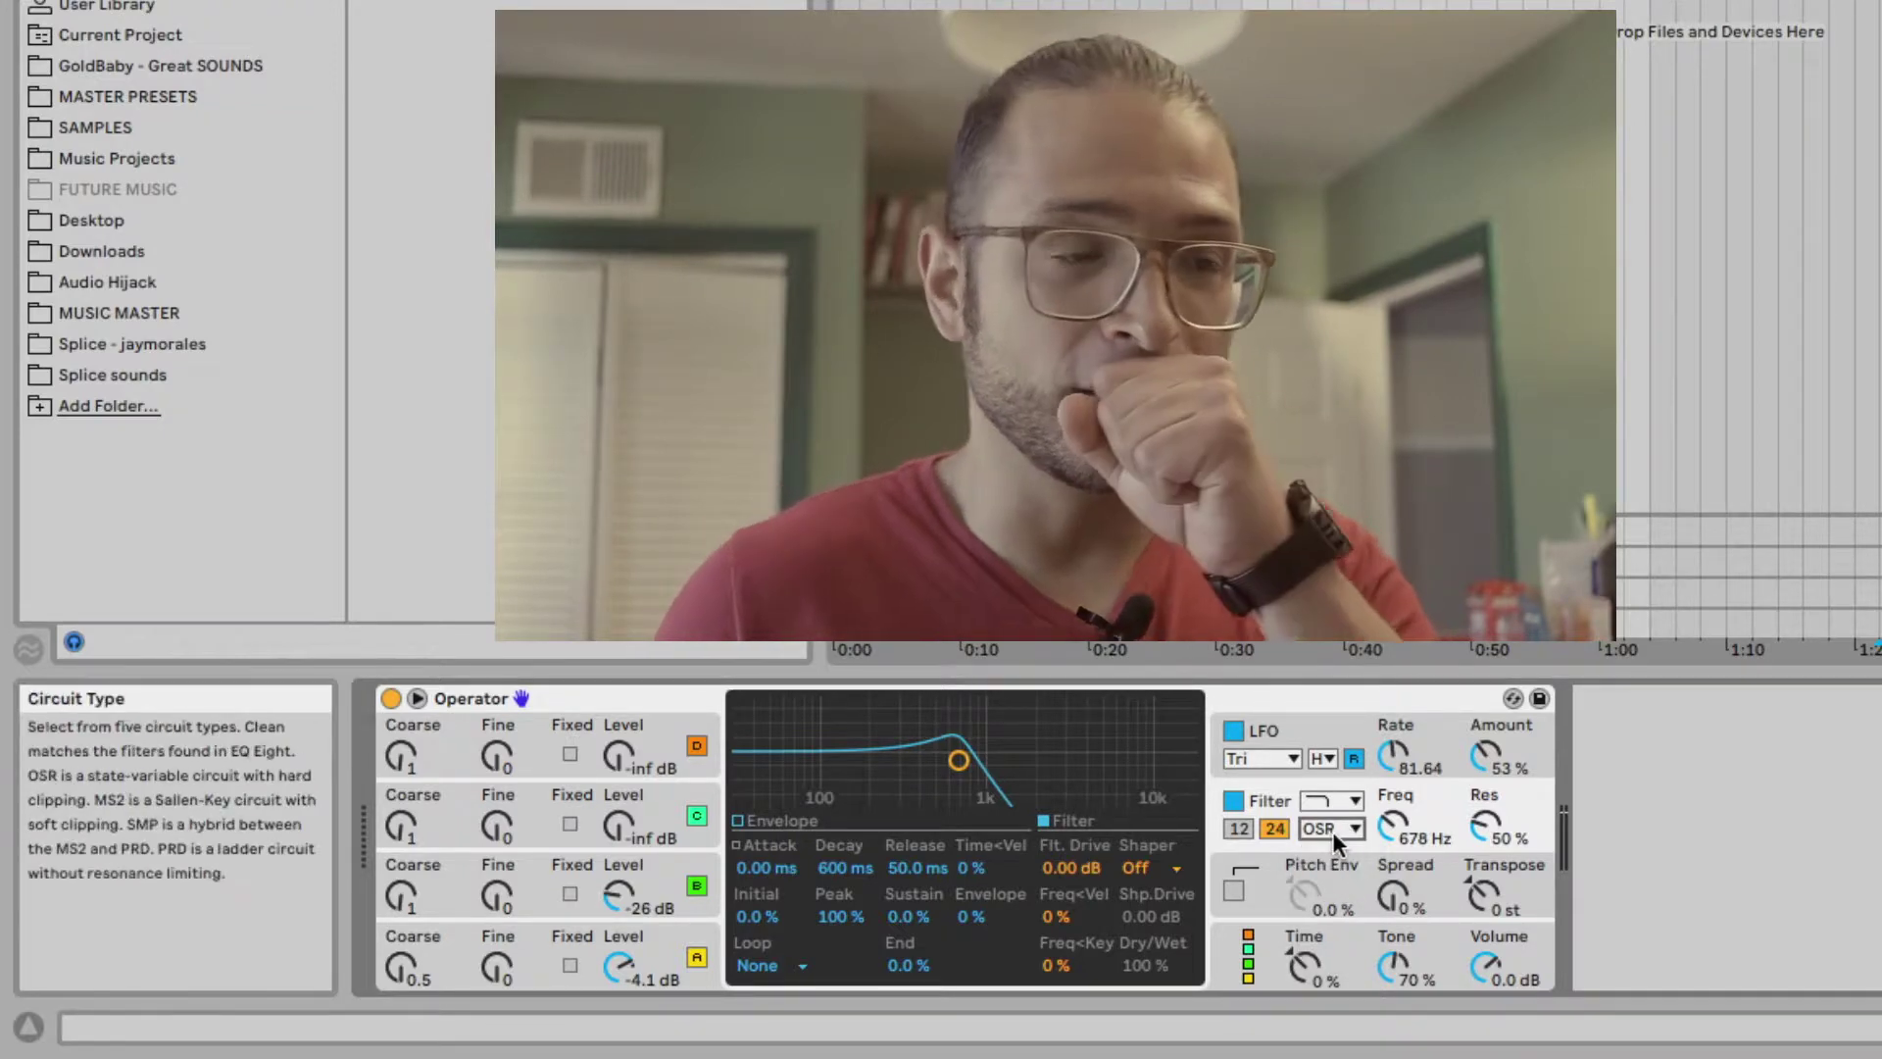
click(1332, 830)
click(1341, 925)
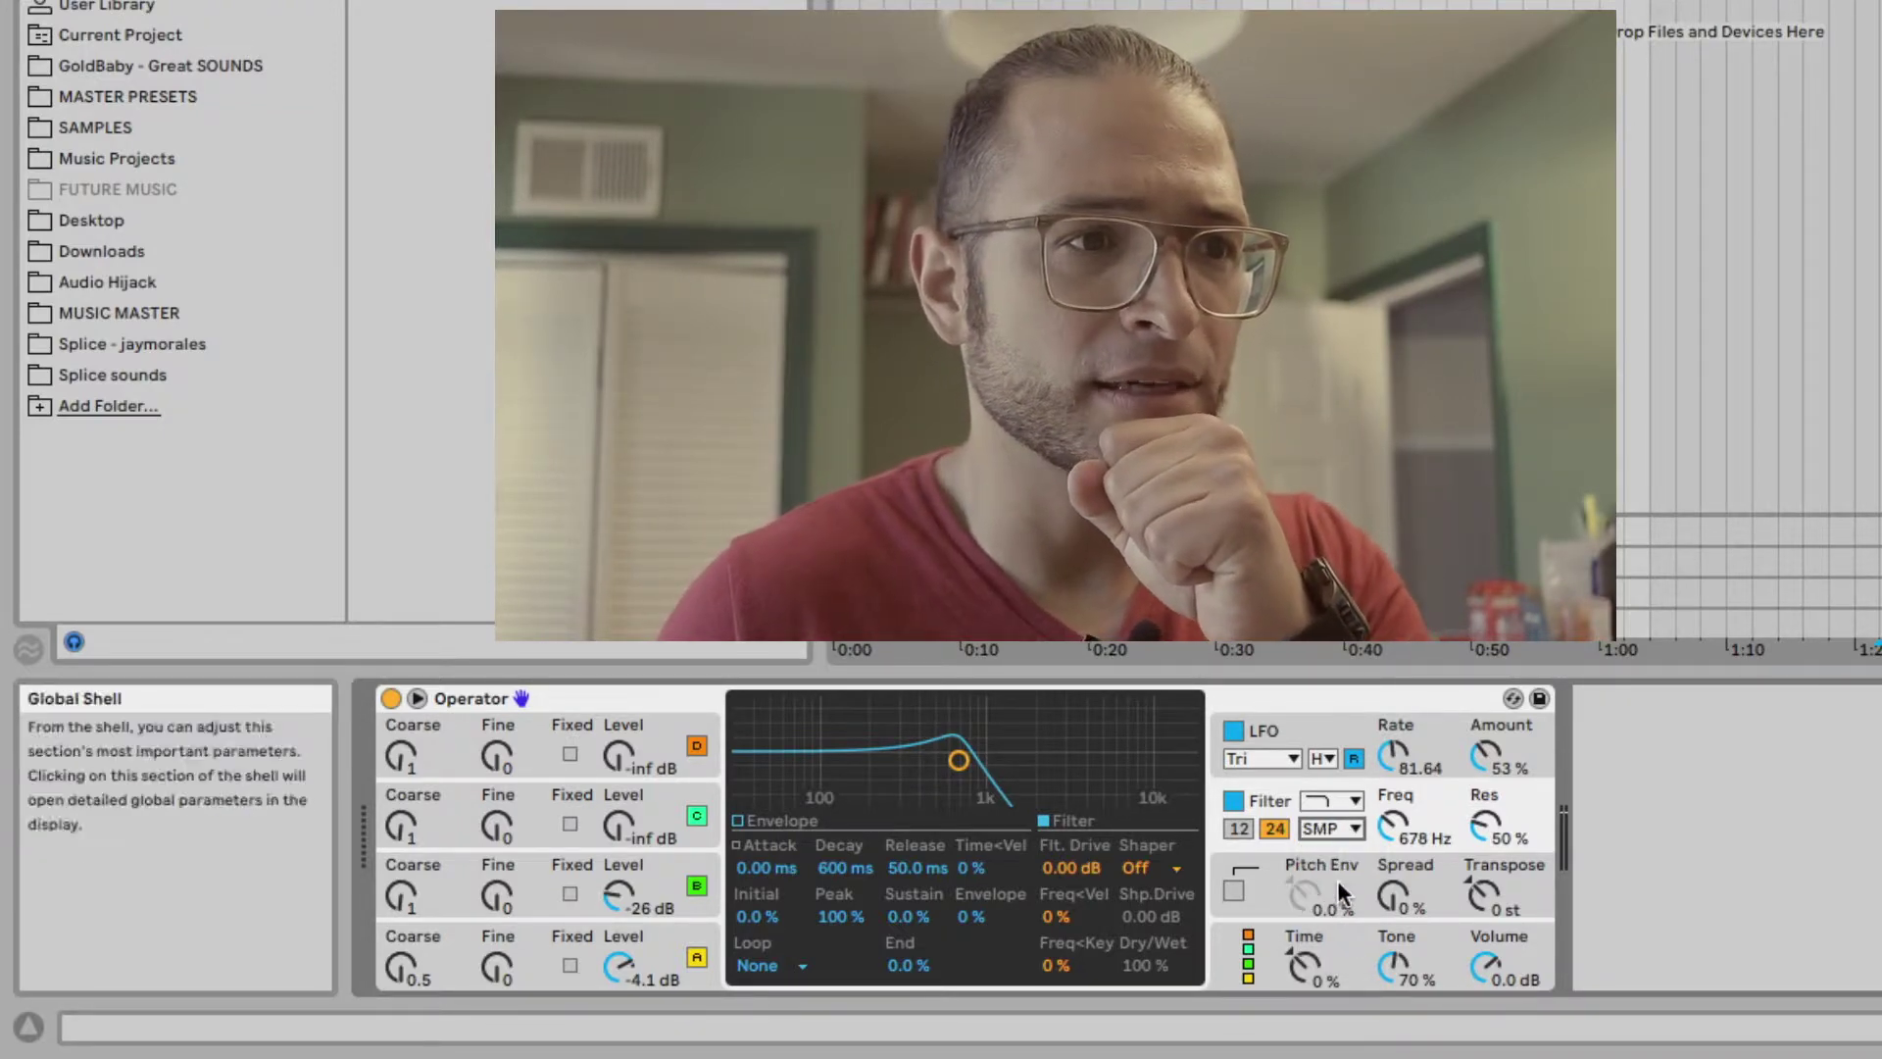
click(1332, 831)
click(1337, 949)
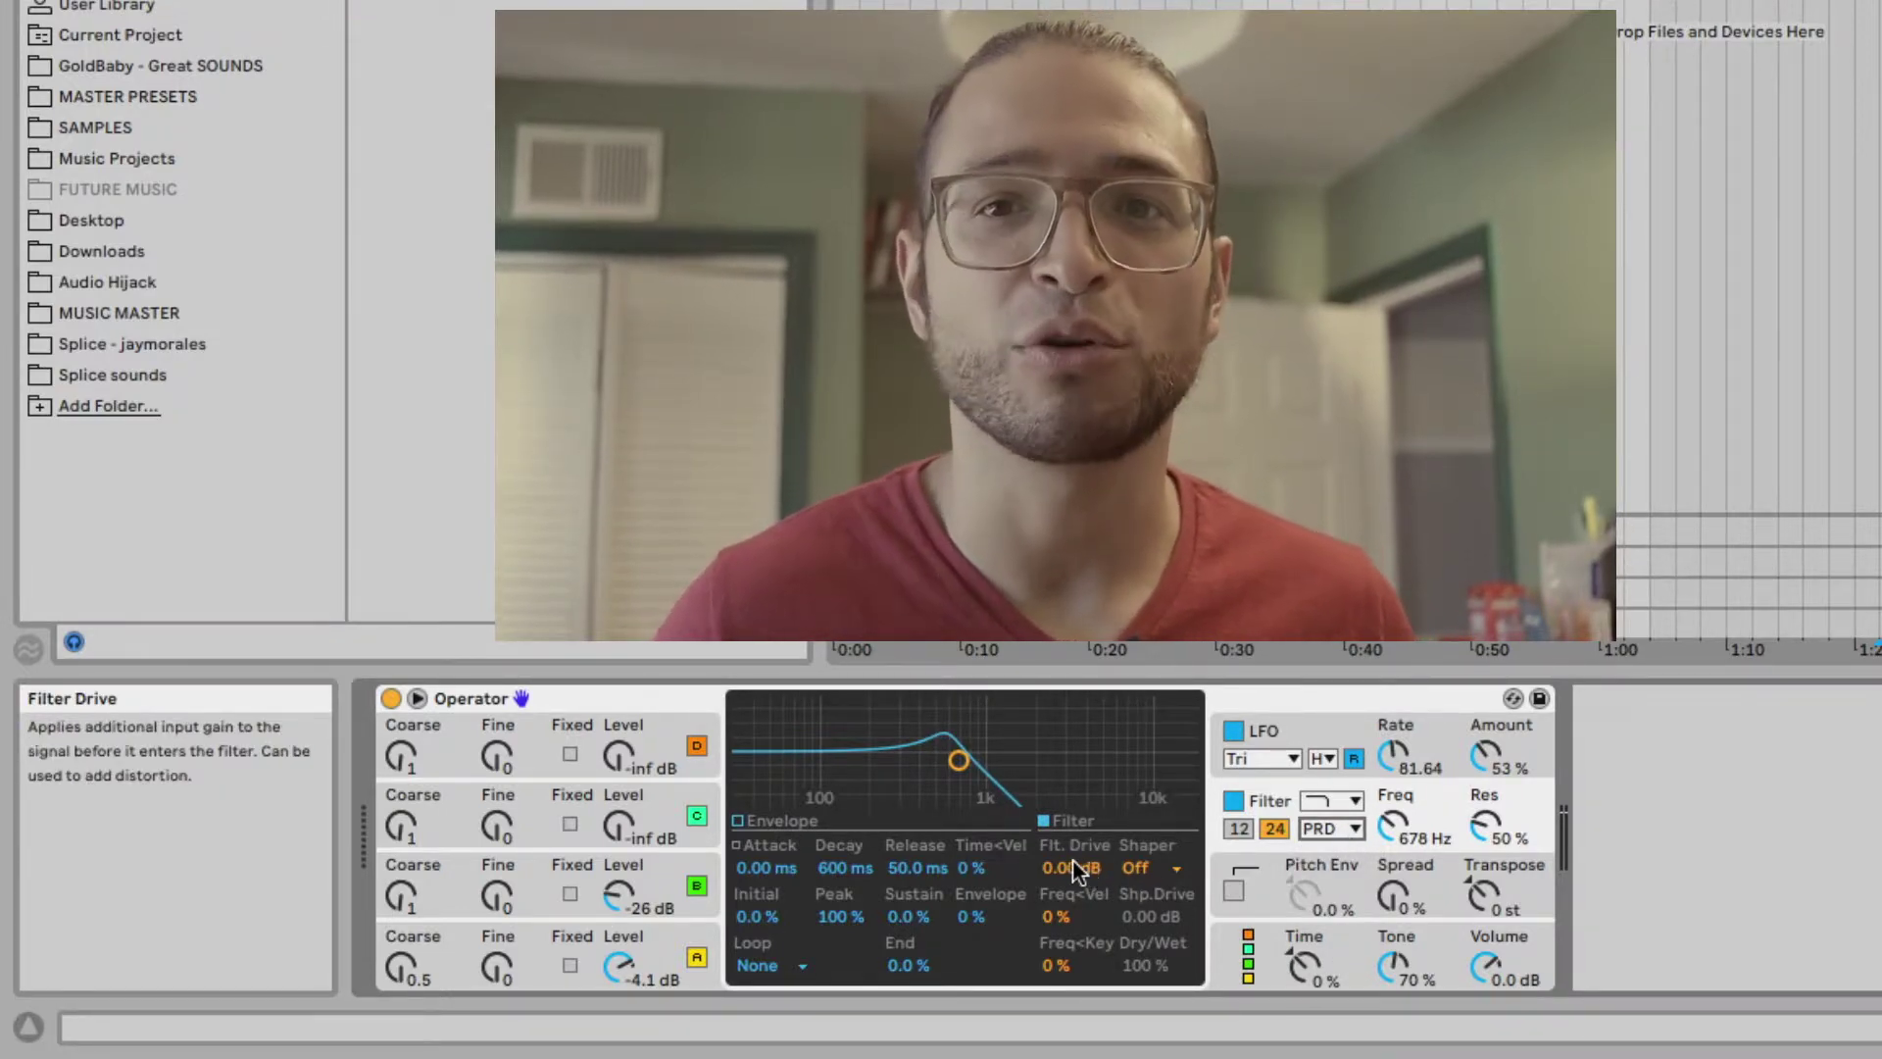
Raise the filter drive to 11.2 dB and set the filter's shaper type to Hard.
drag(1072, 857, 1072, 806)
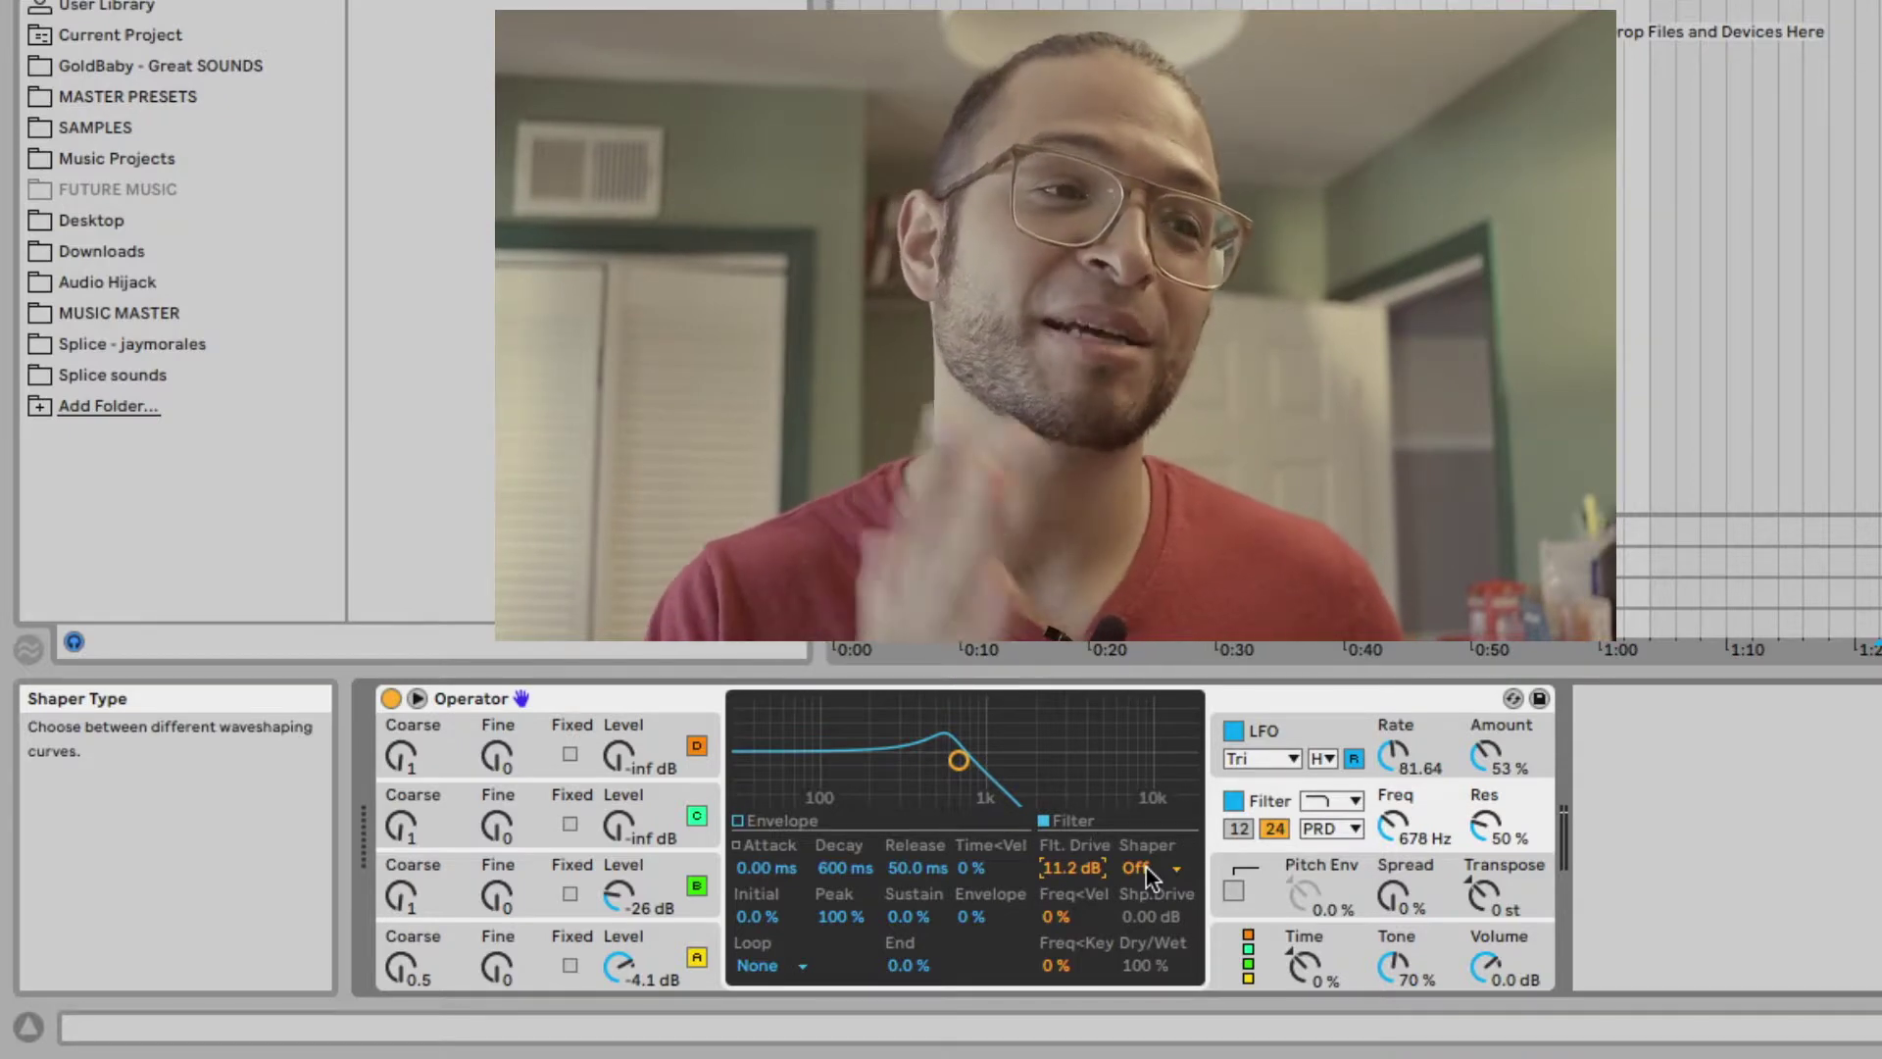
click(1145, 868)
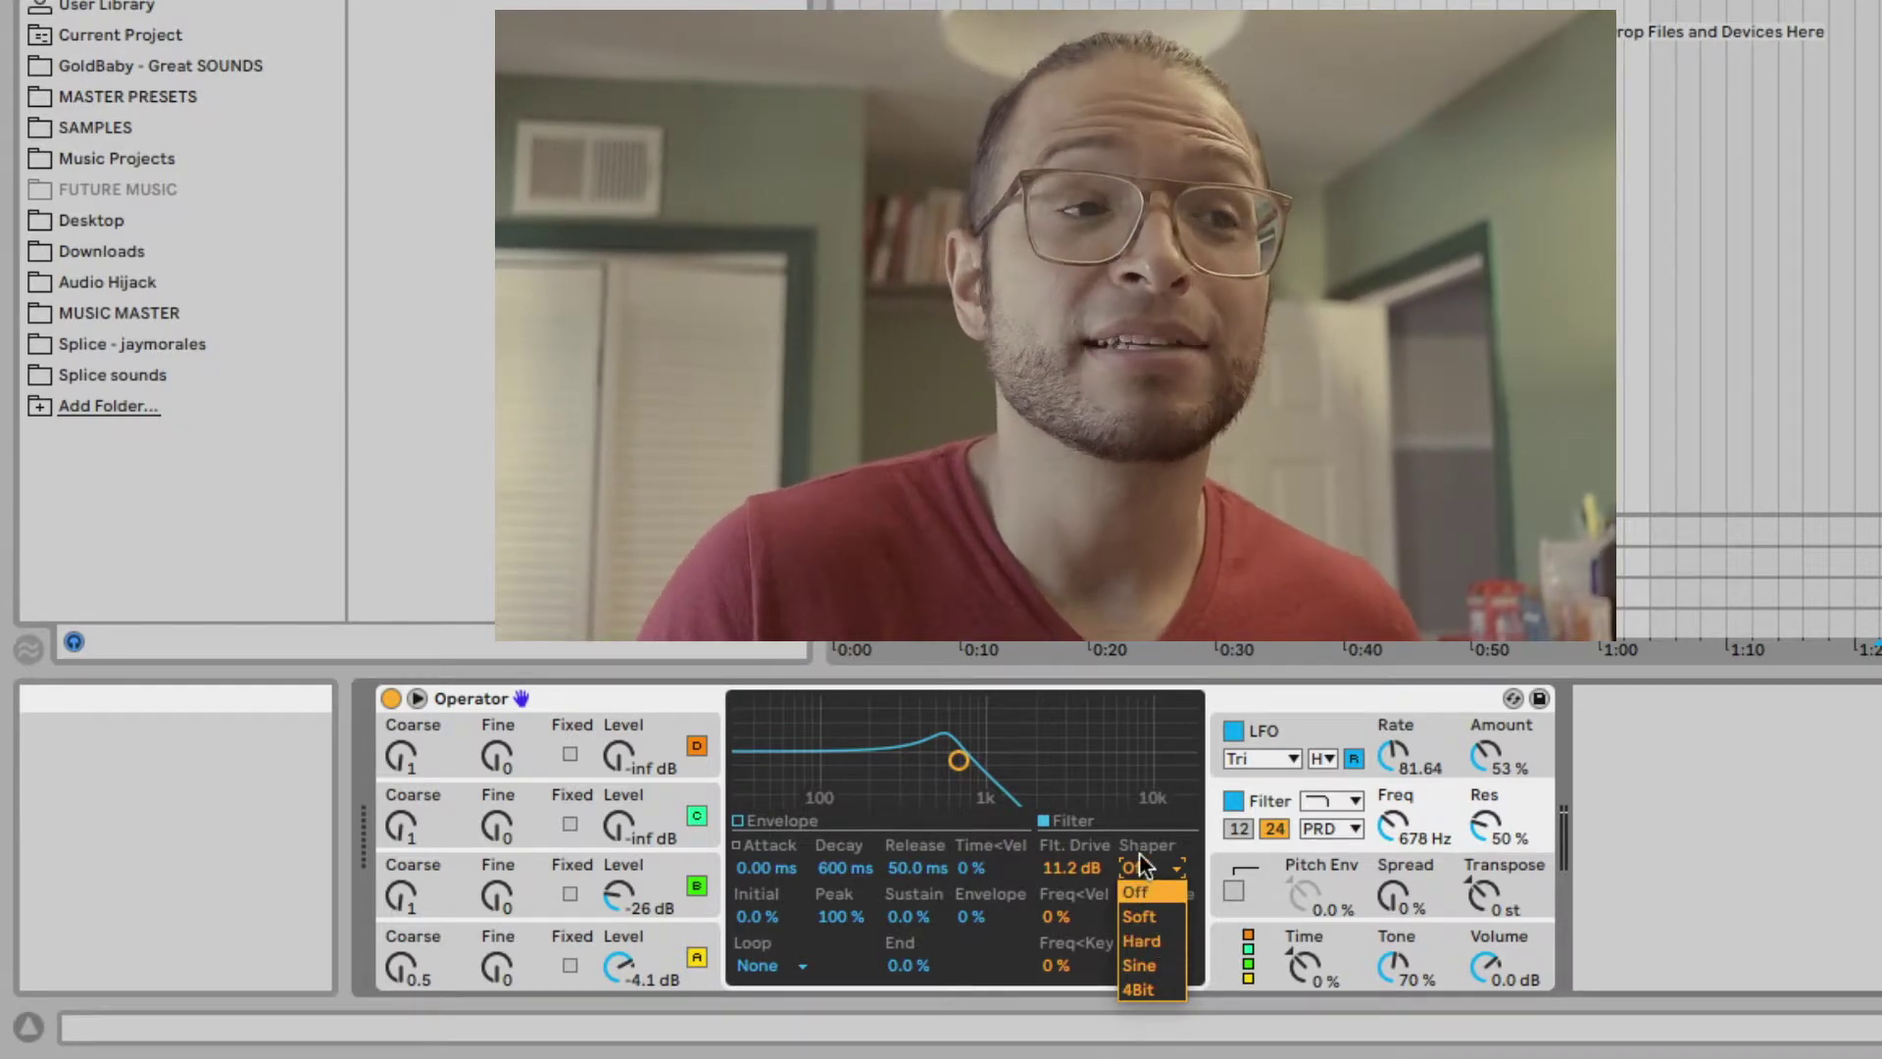
click(1145, 869)
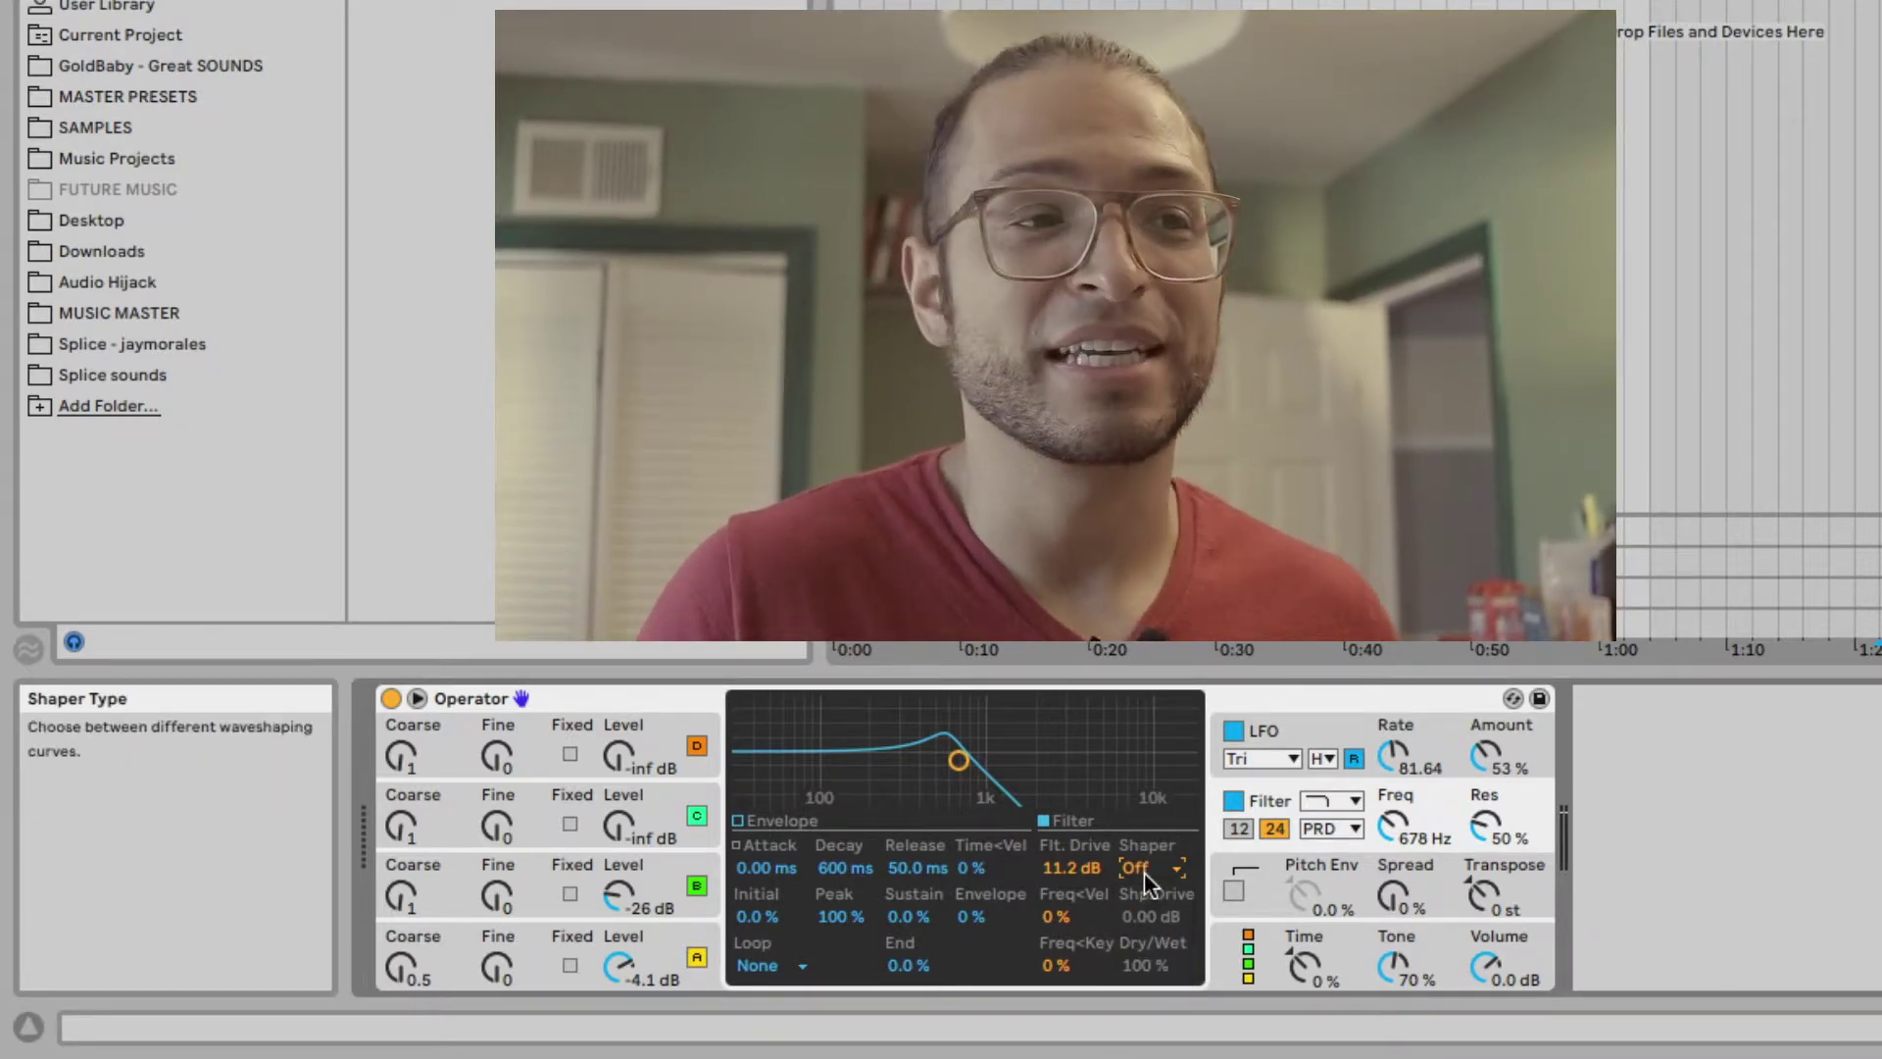
click(1144, 871)
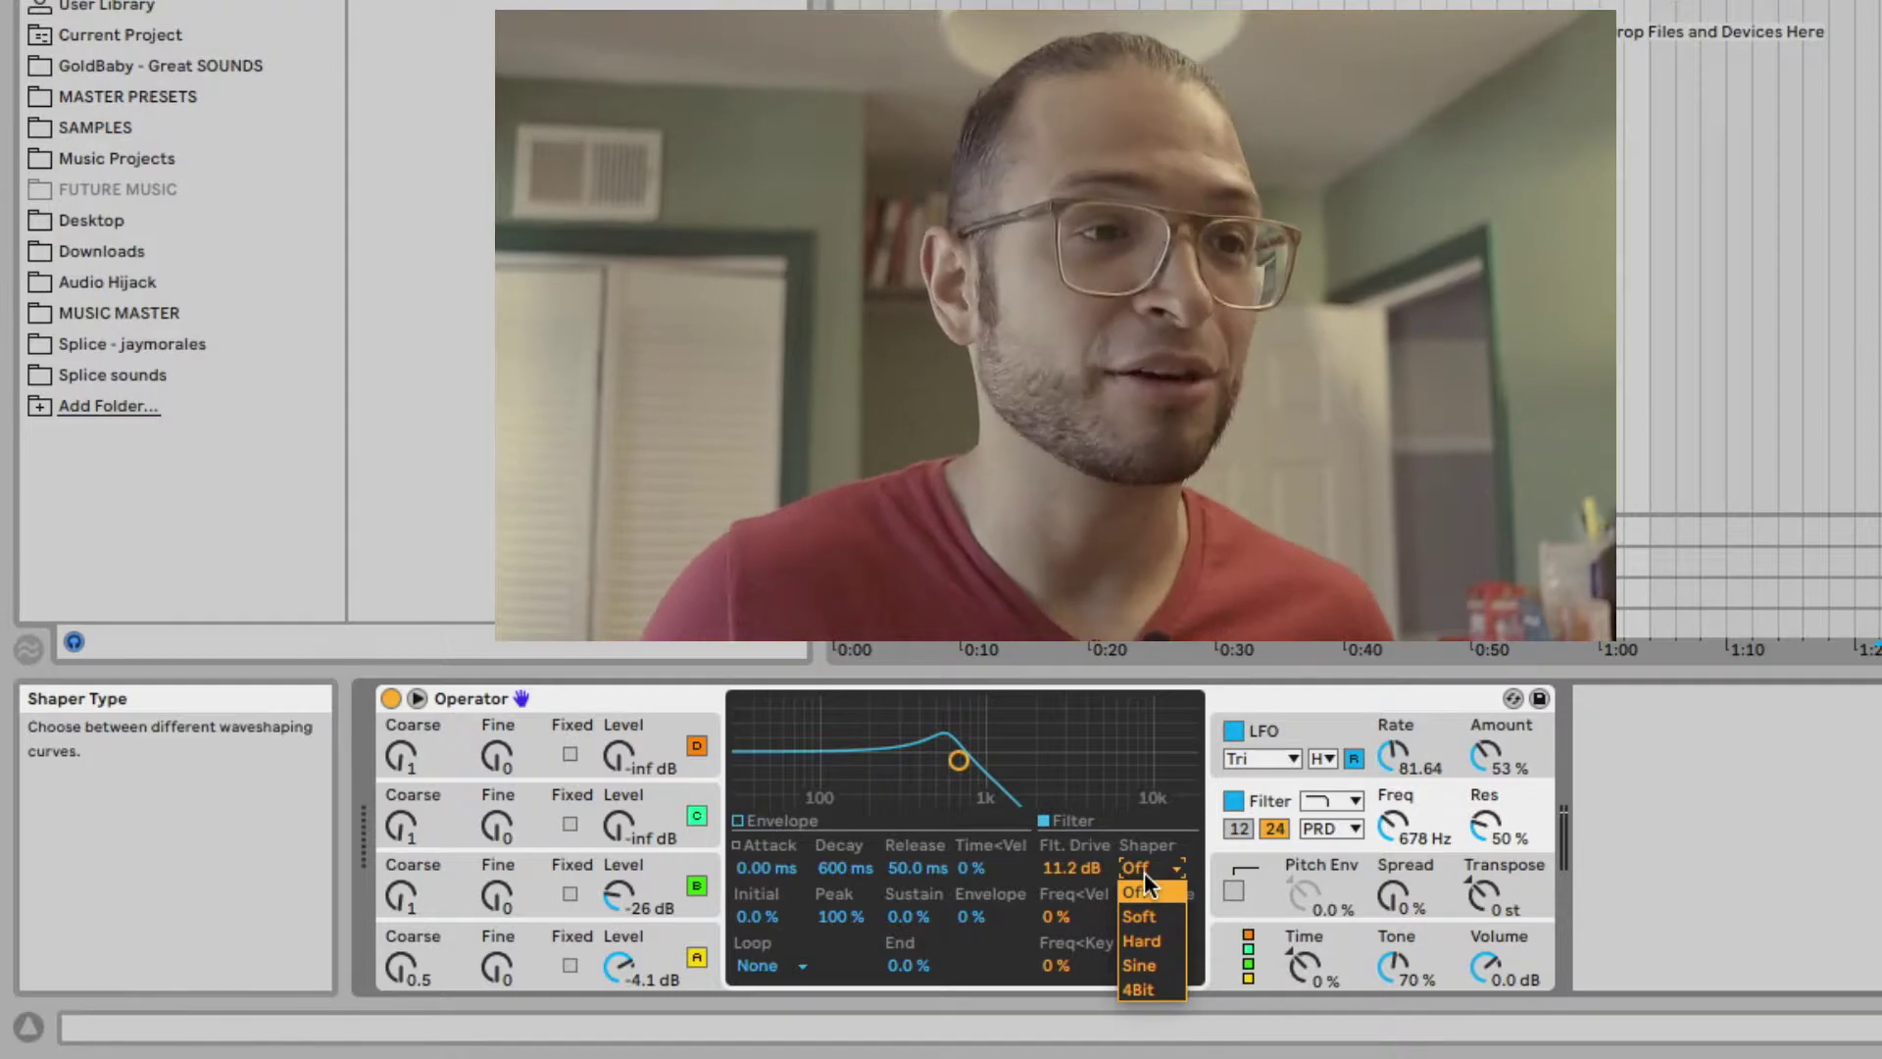
click(1170, 943)
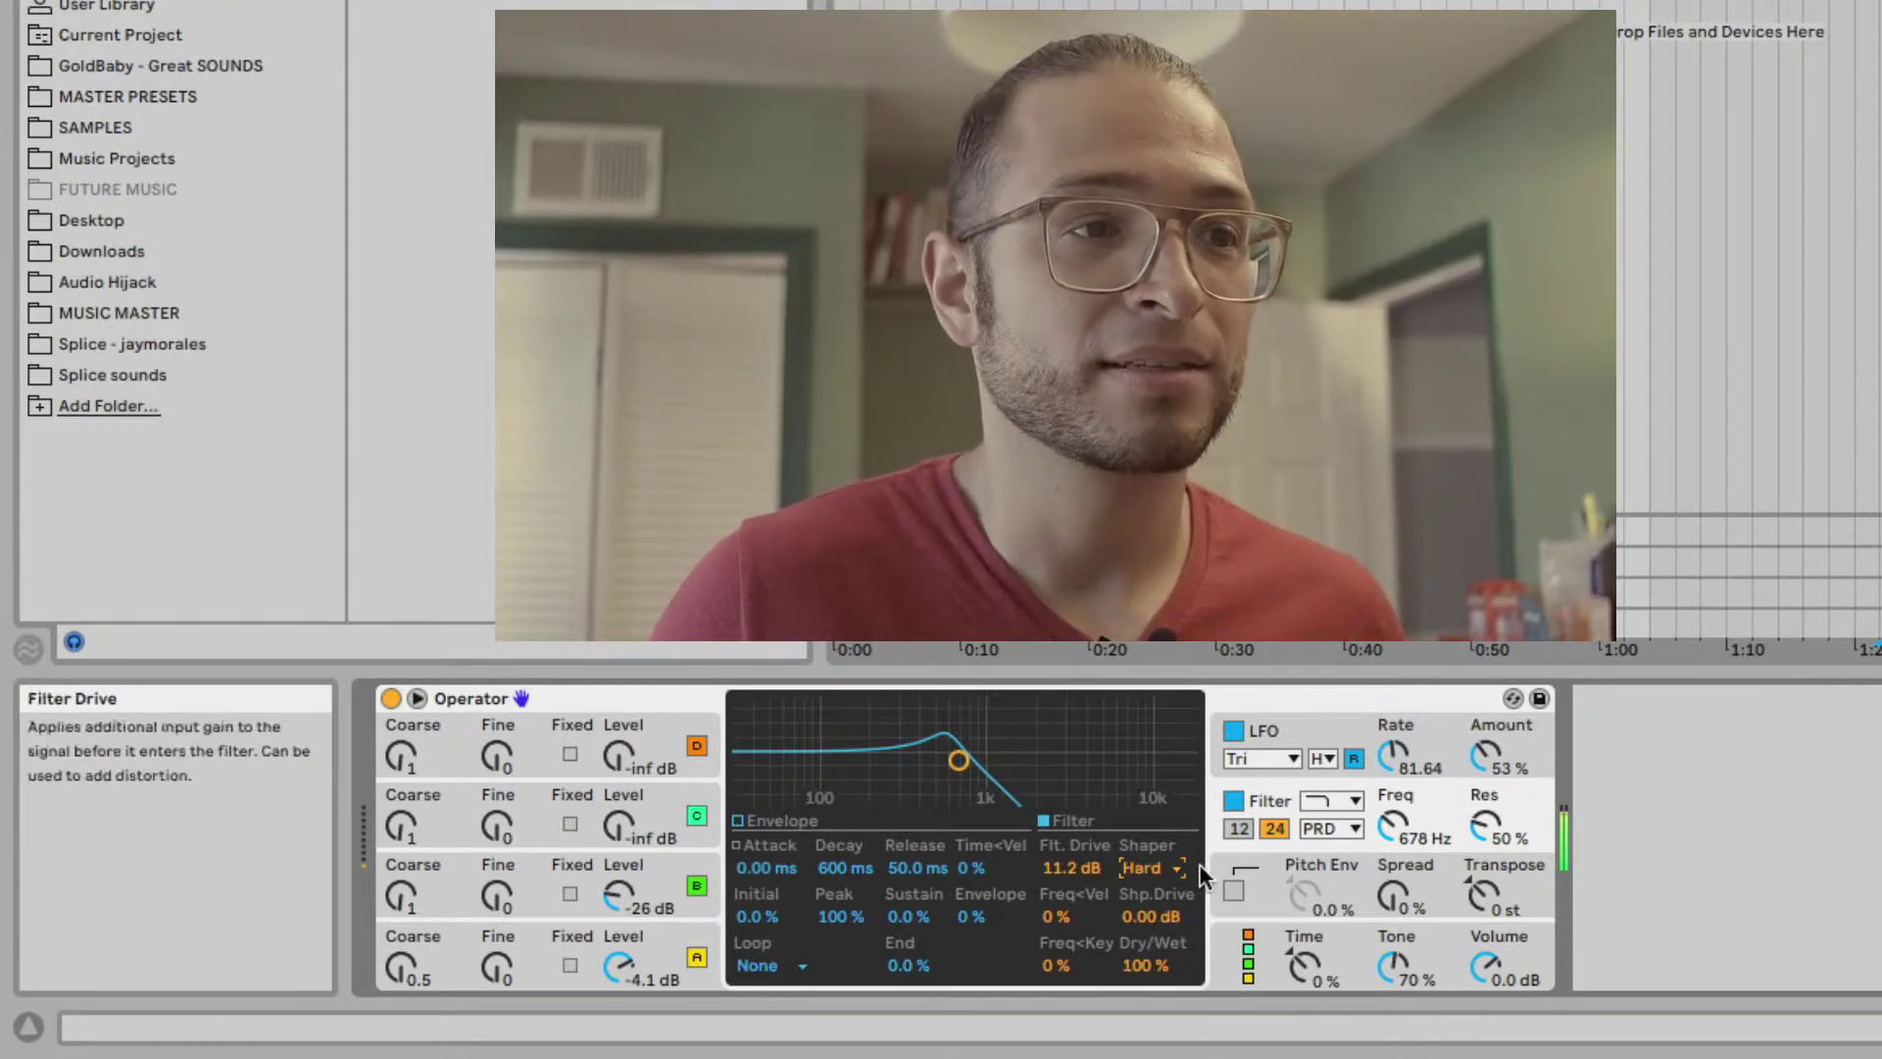
Change the filter's shaper type to Soft and raise the shaper drive to 11.1 dB.
click(1156, 869)
click(1156, 916)
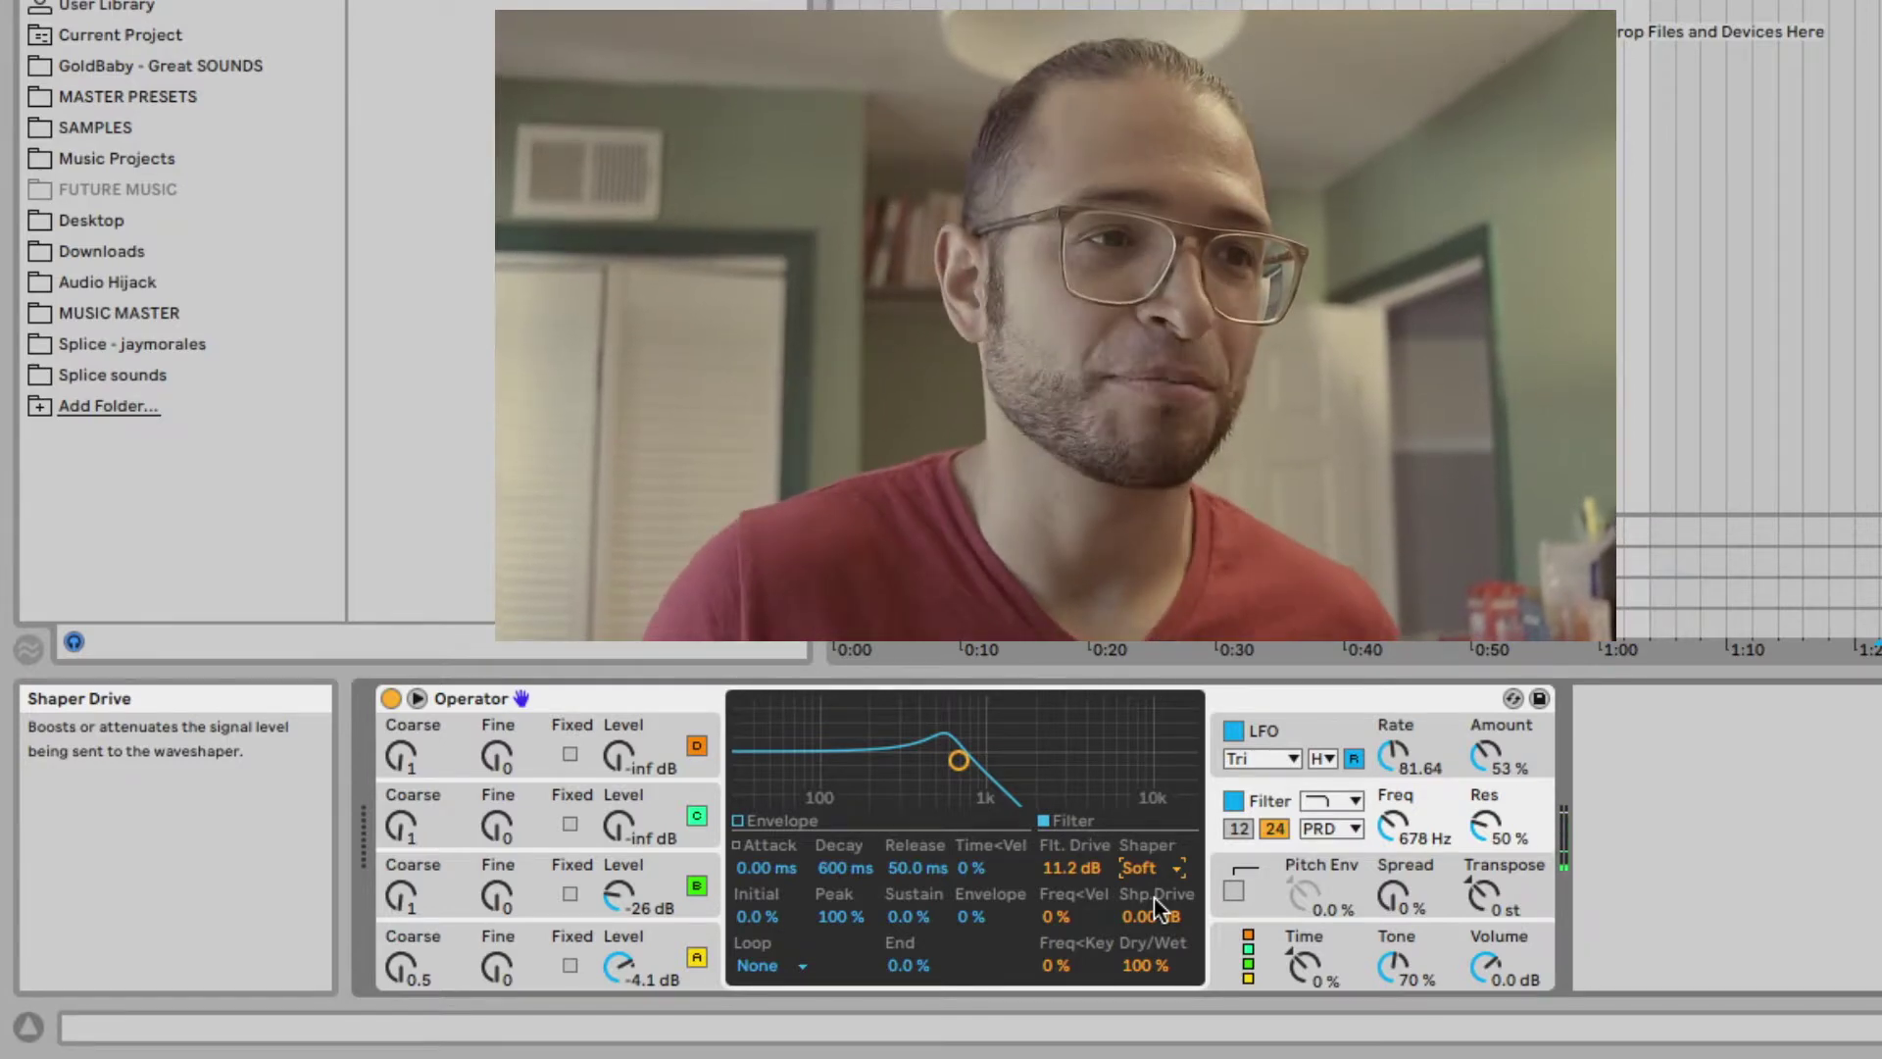
drag(1137, 920, 1137, 883)
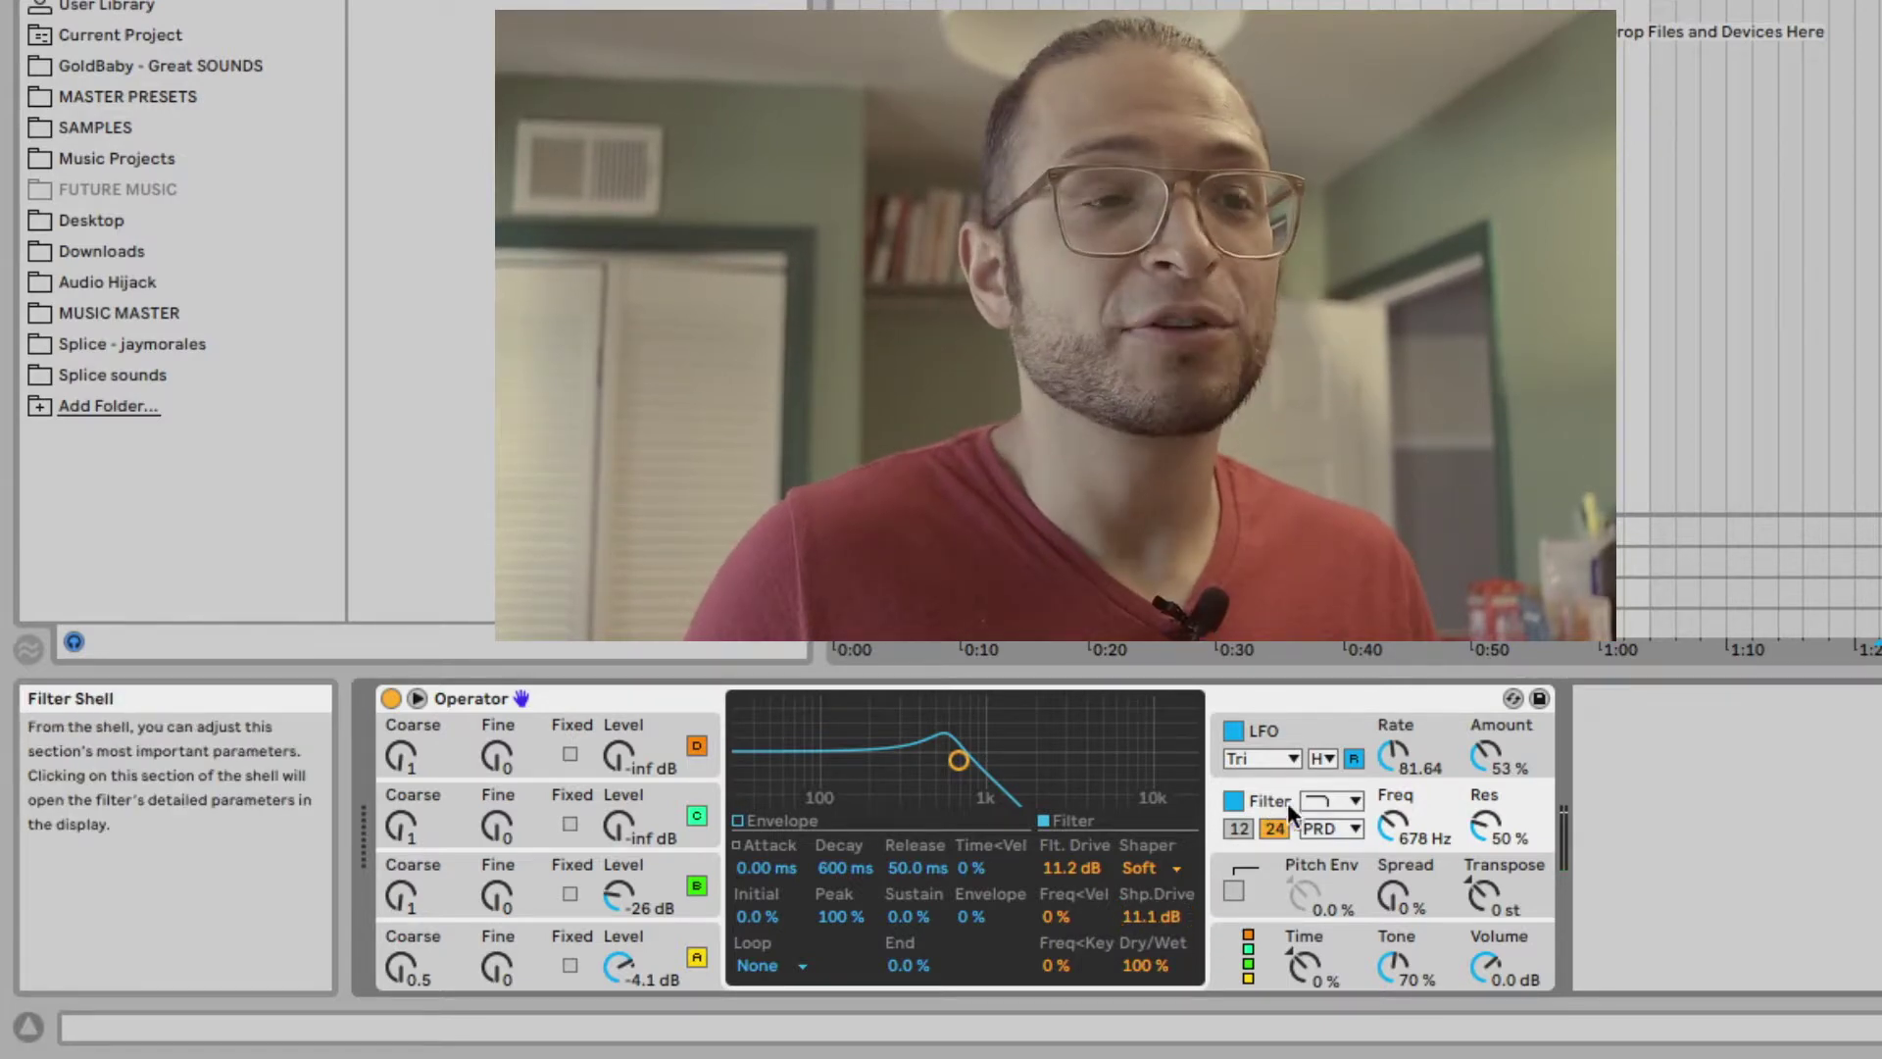
Enable the pitch envelope with an amount of 62 % and turn on Glide with a time of 407 ms.
click(1339, 874)
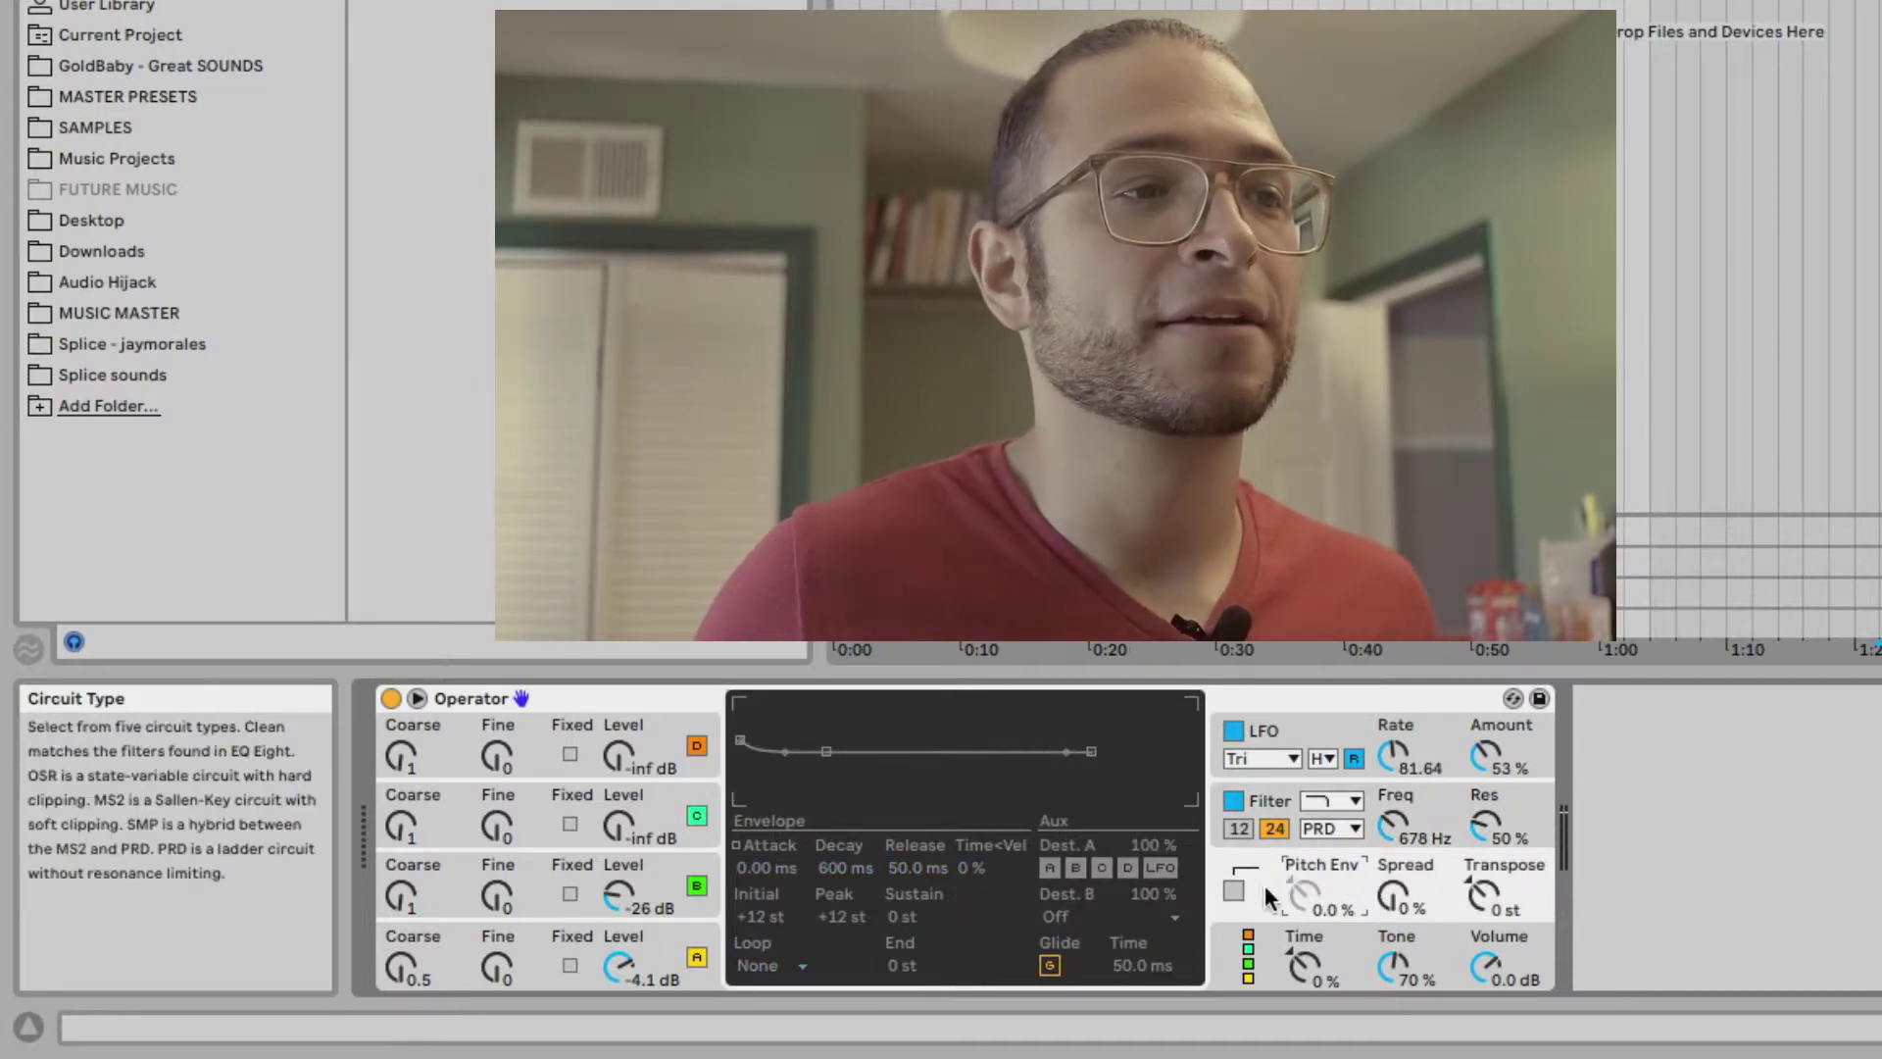
click(1232, 890)
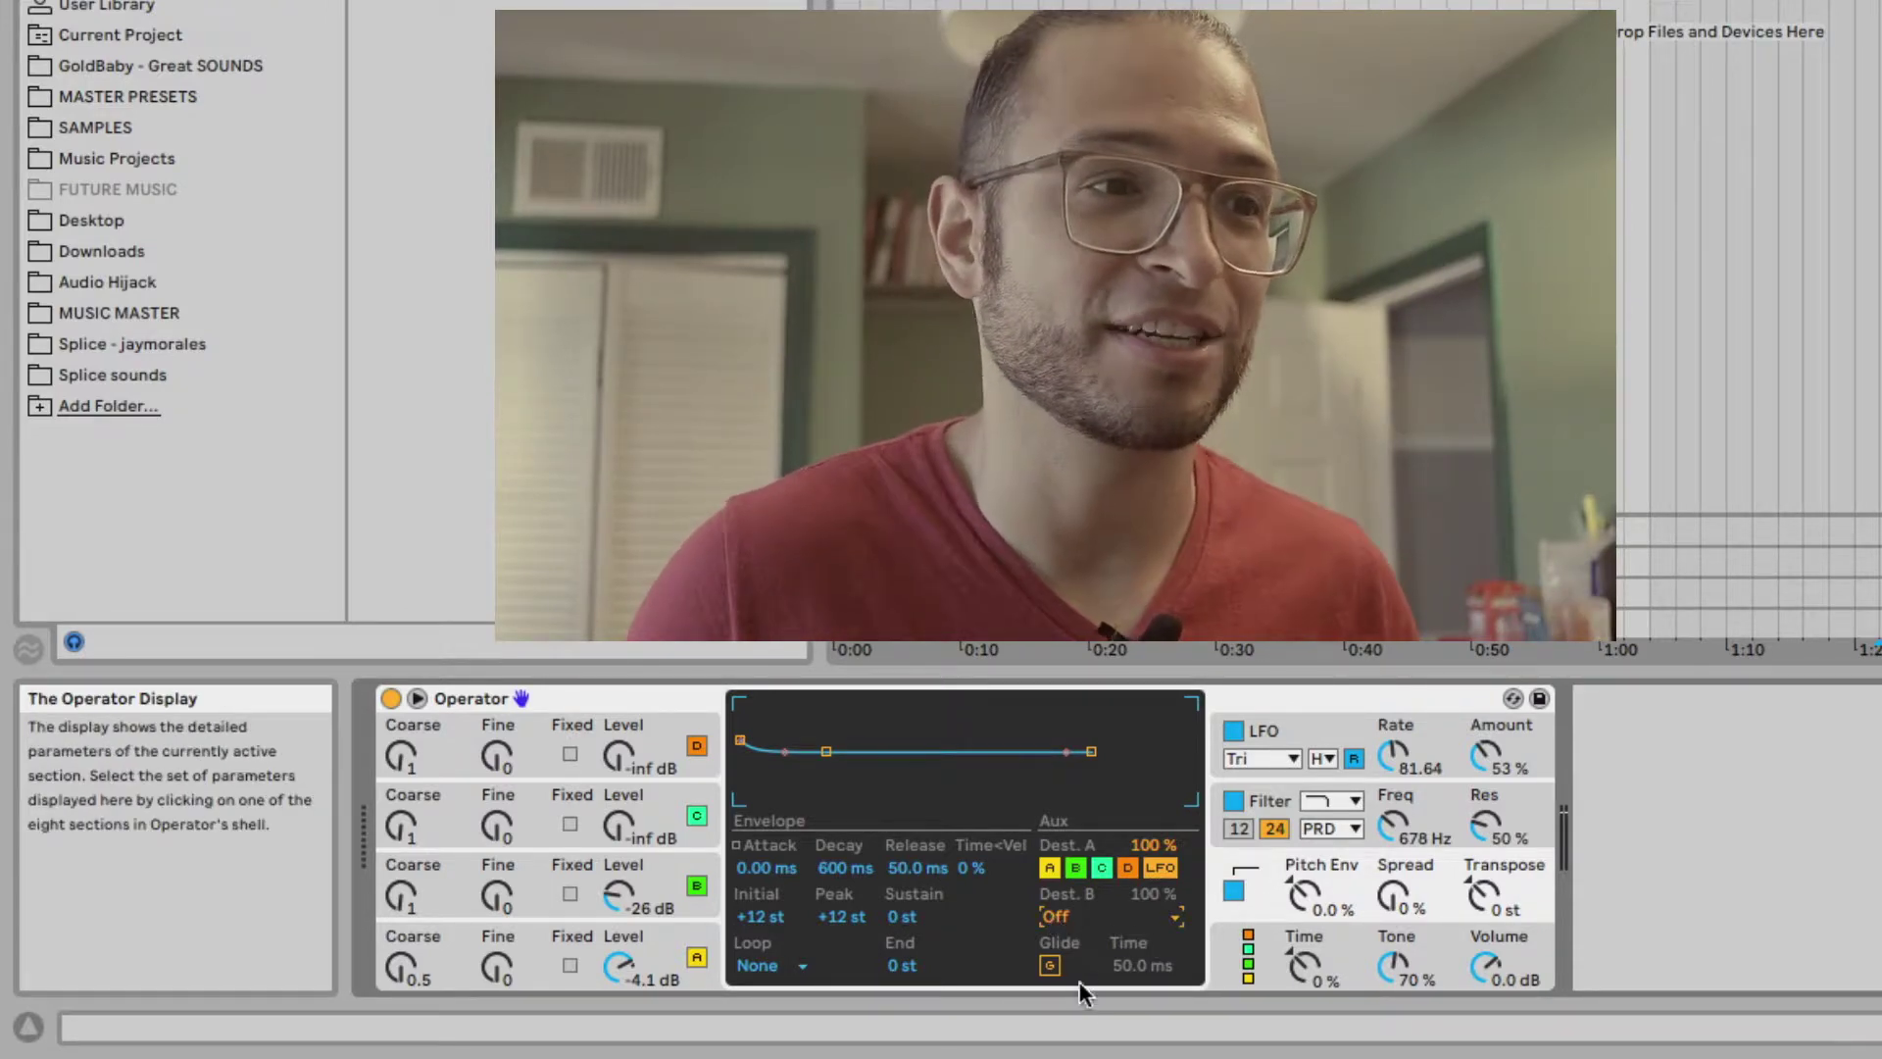
click(1051, 964)
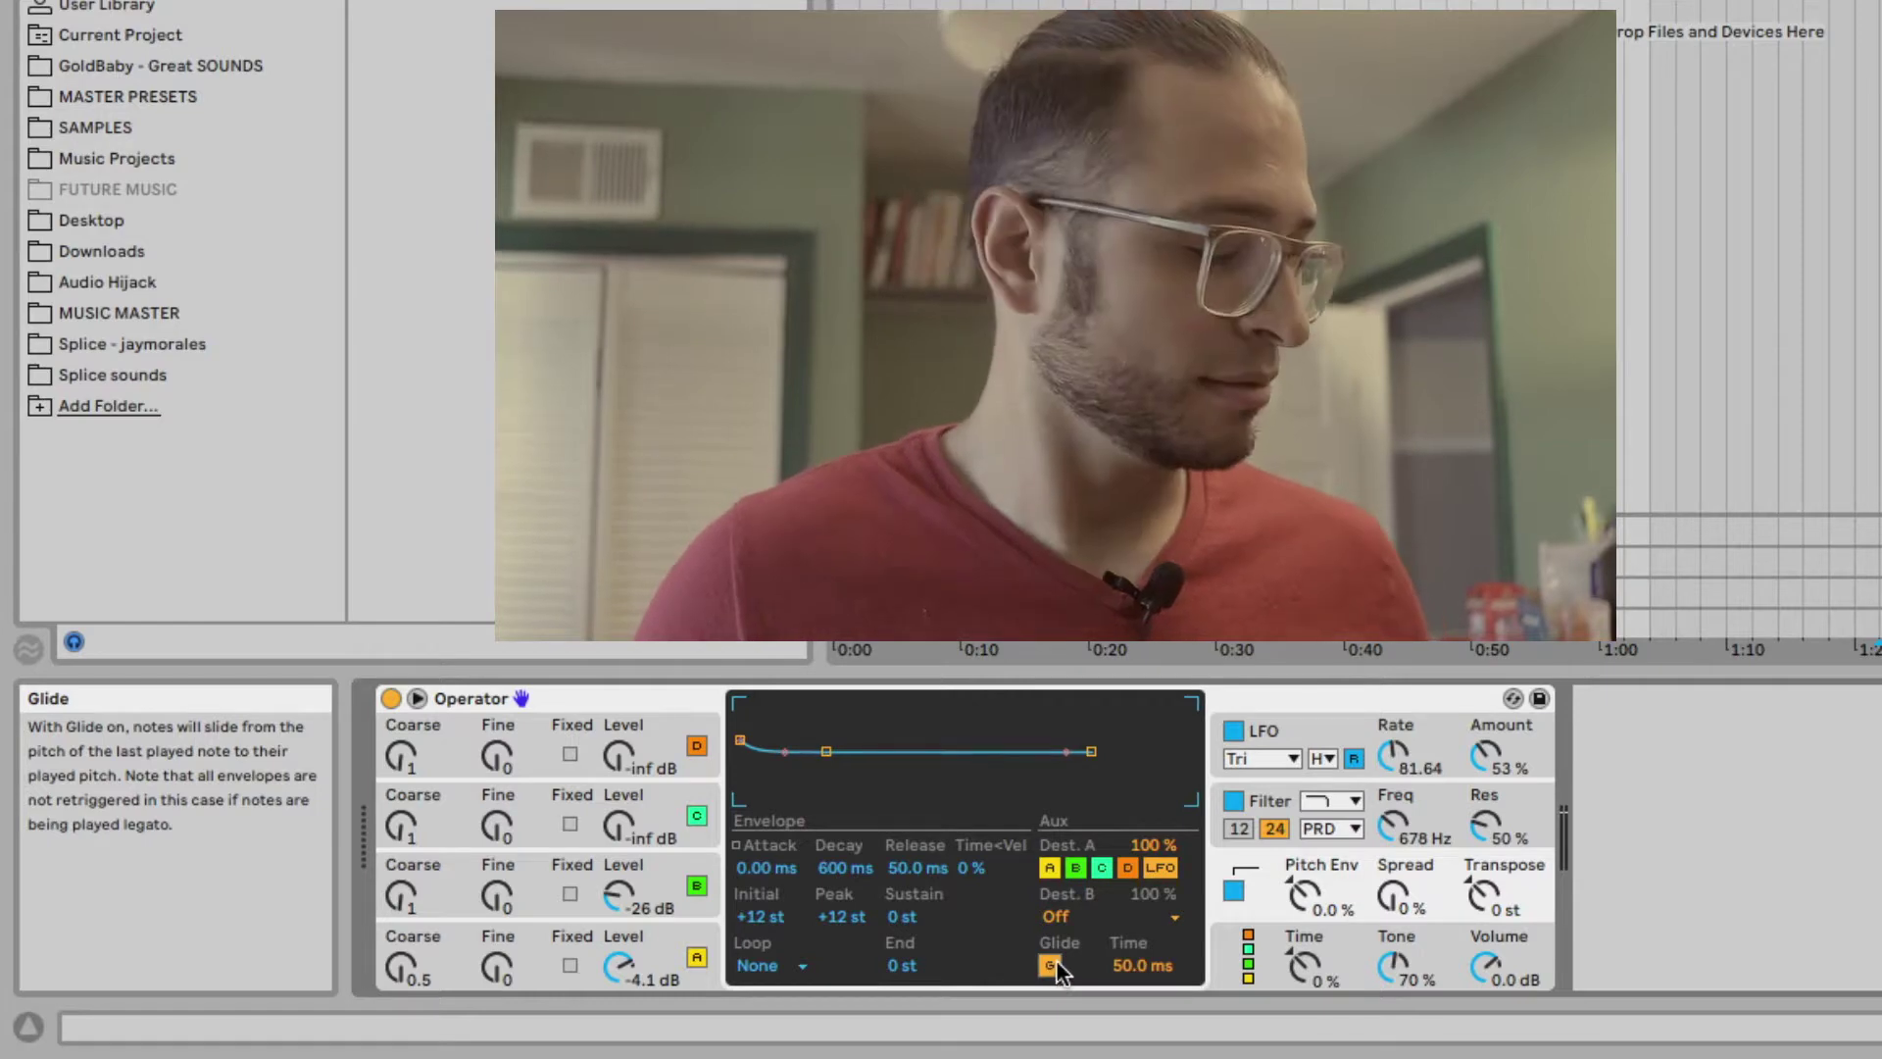
click(1139, 962)
mouse_move(1139, 963)
mouse_down()
mouse_move(1139, 990)
mouse_move(1139, 962)
mouse_up()
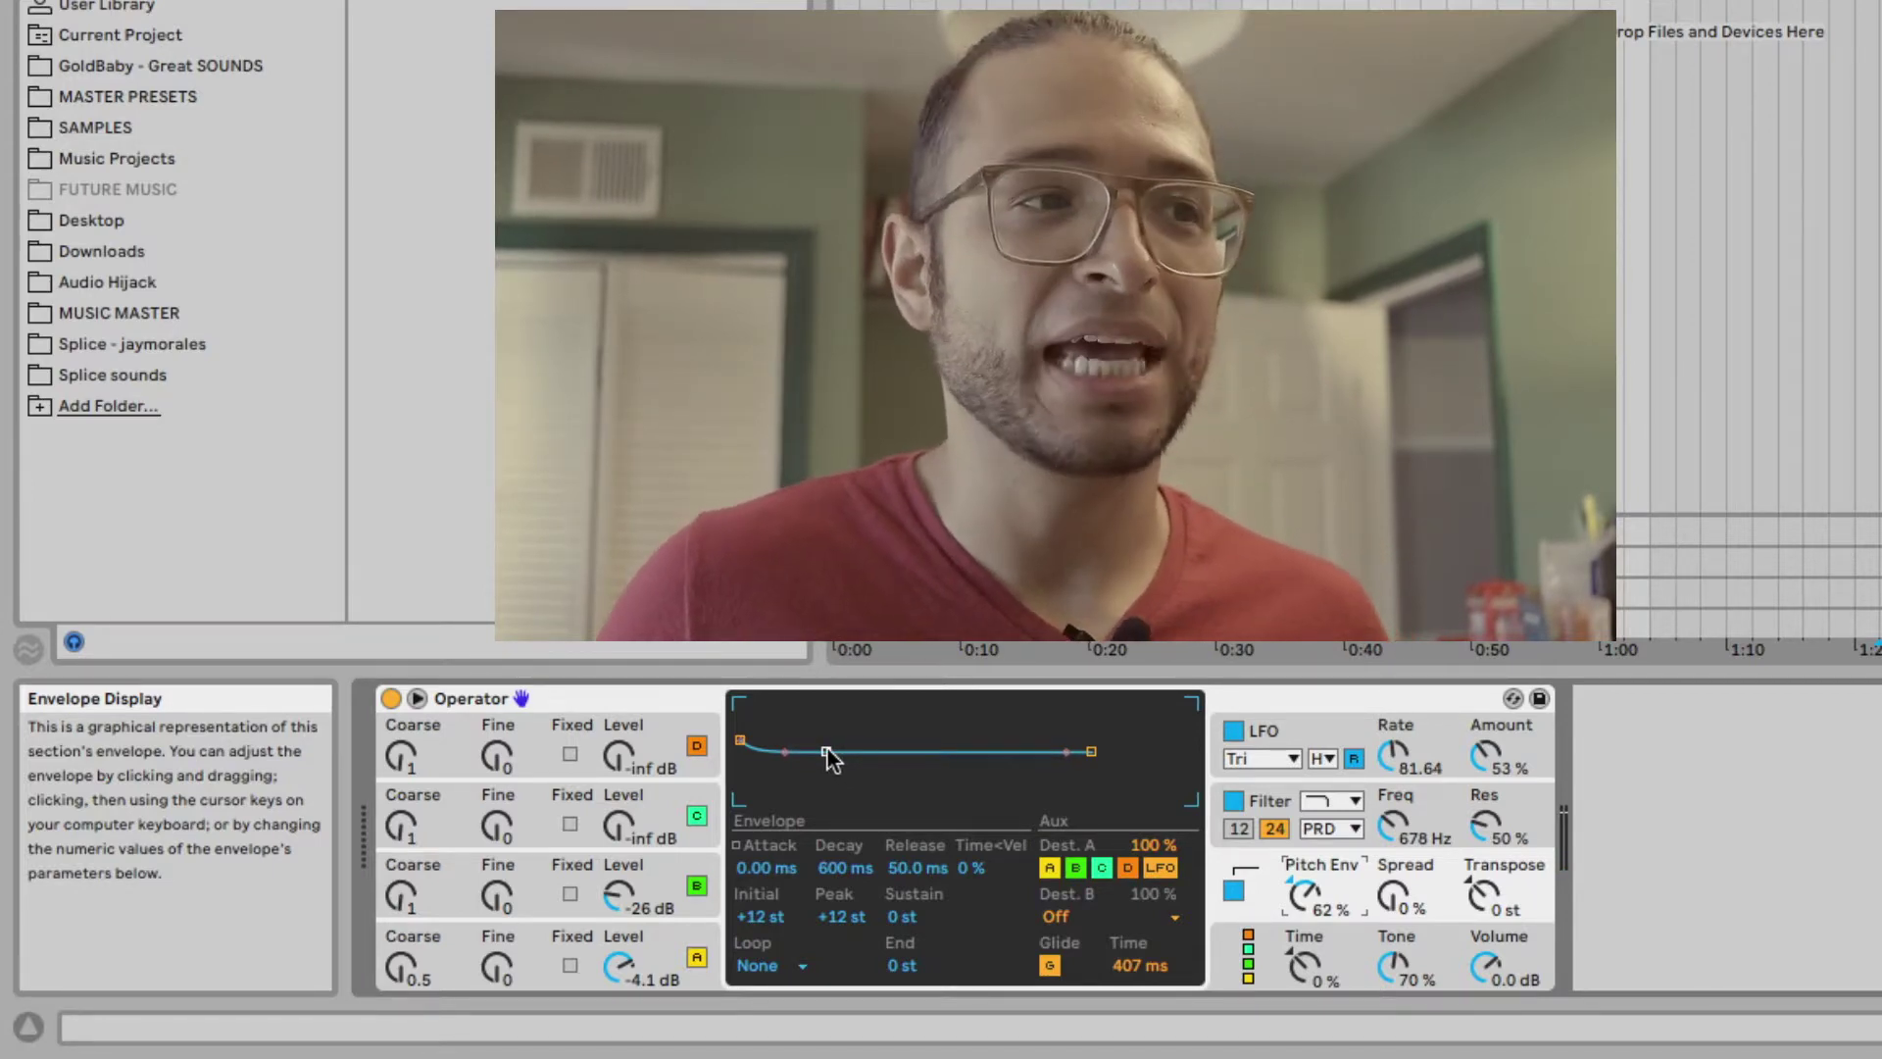
Reshape the pitch envelope to a 395 ms decay, -48 st sustain and +13 st peak.
drag(826, 751, 827, 792)
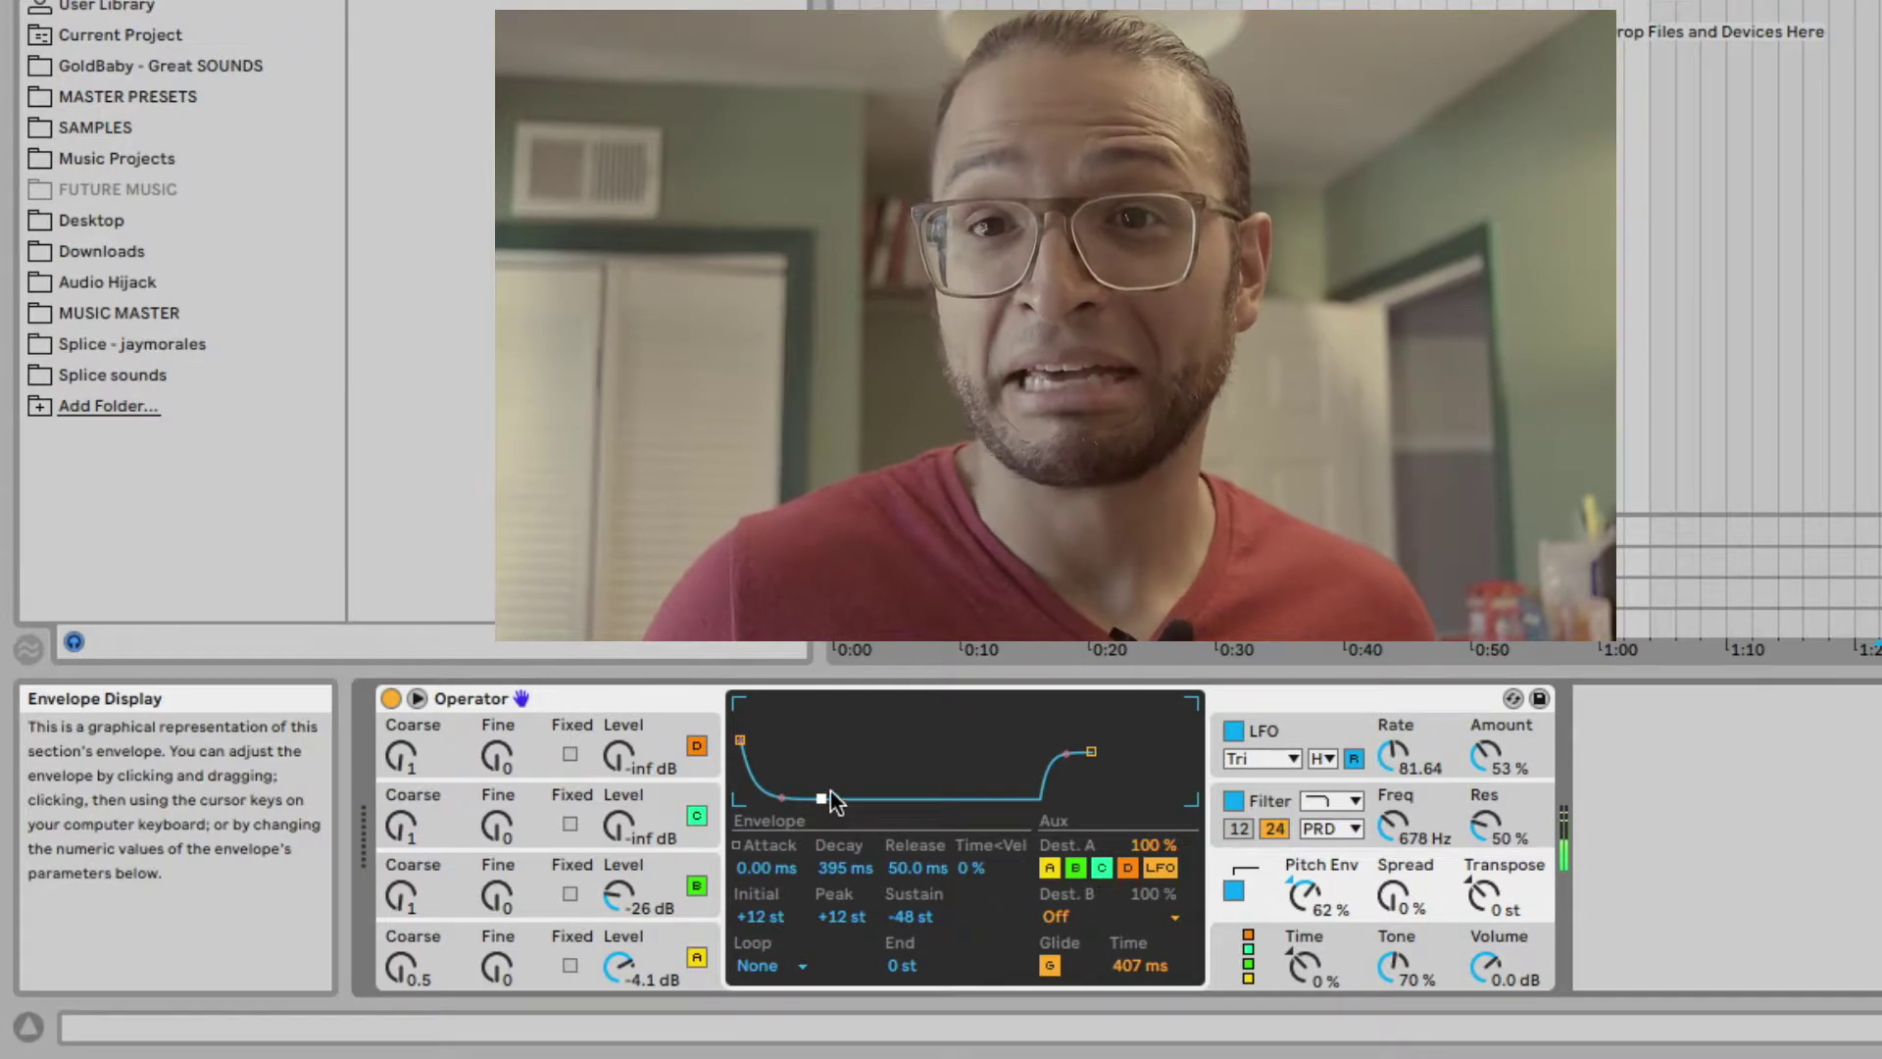
mouse_move(740, 740)
mouse_down()
mouse_move(740, 704)
mouse_move(740, 777)
mouse_move(740, 740)
mouse_up()
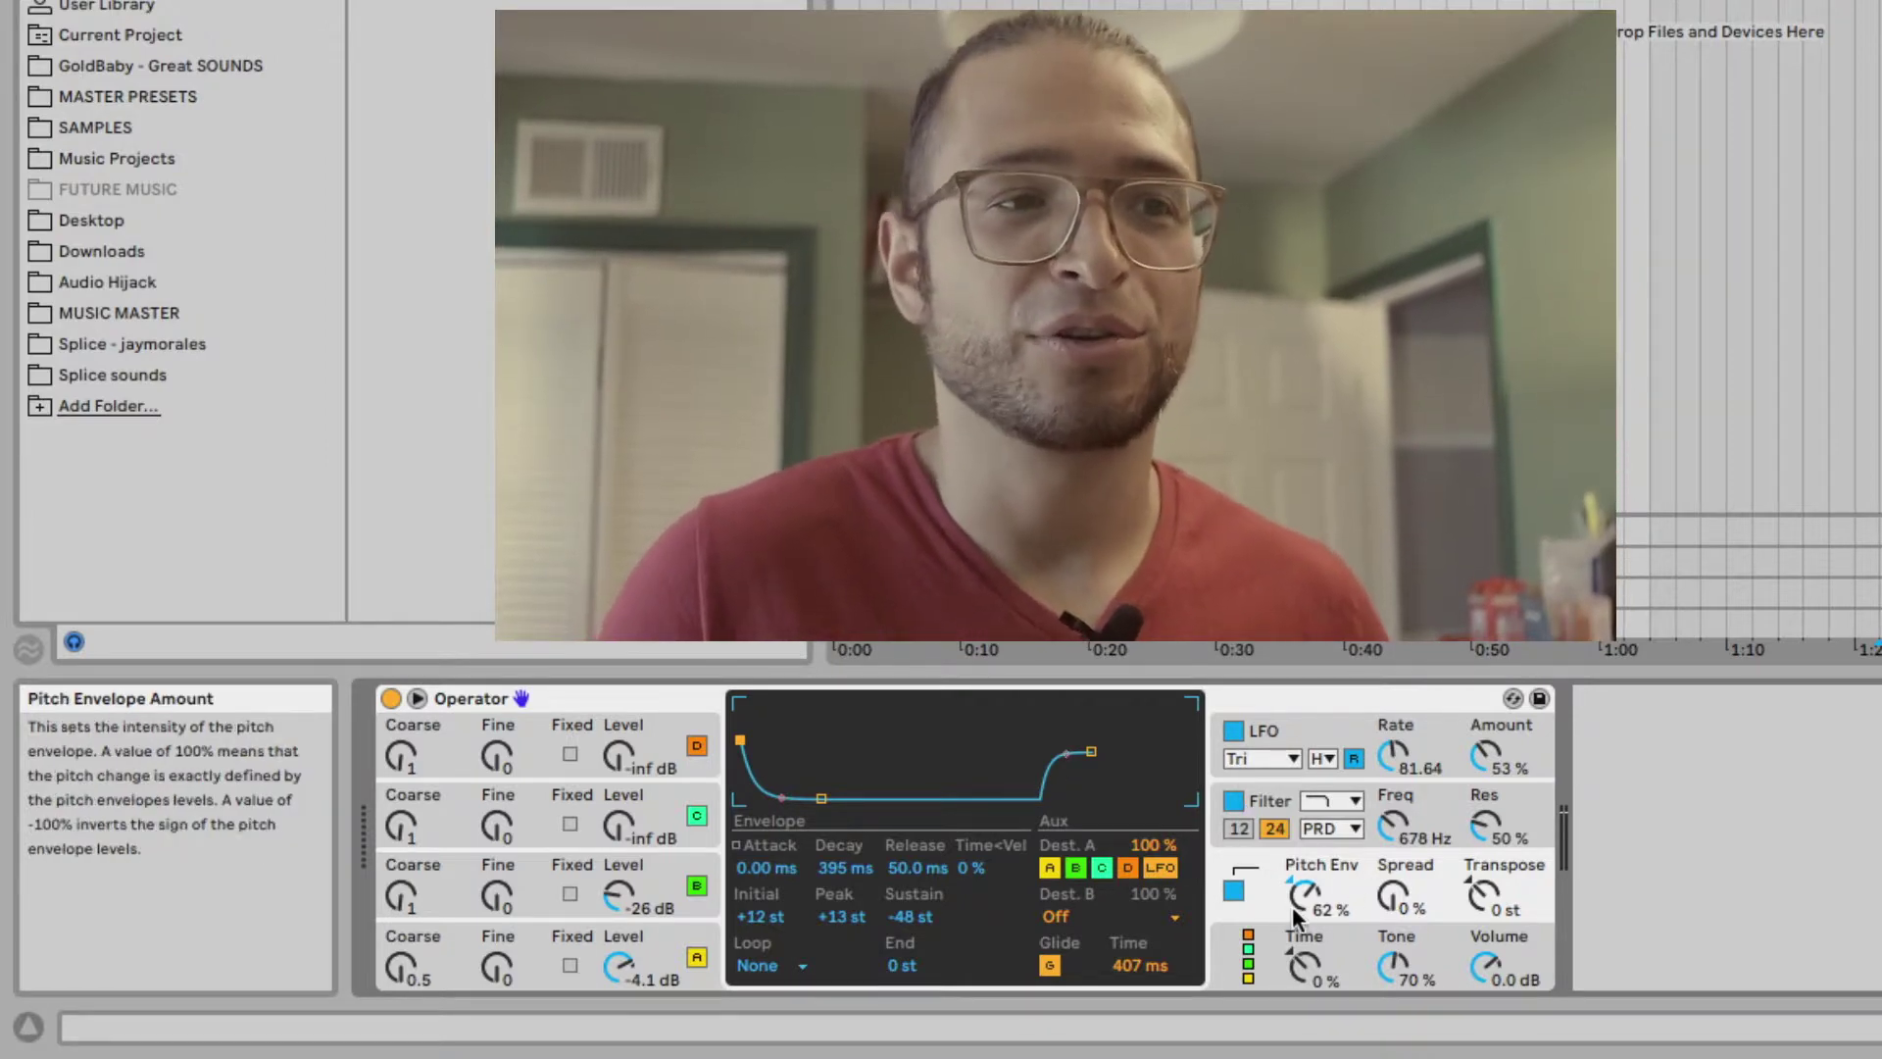
Try the pitch envelope amount at 100 % and -100 %, and reset it to 0.0 %.
drag(1292, 906, 1292, 873)
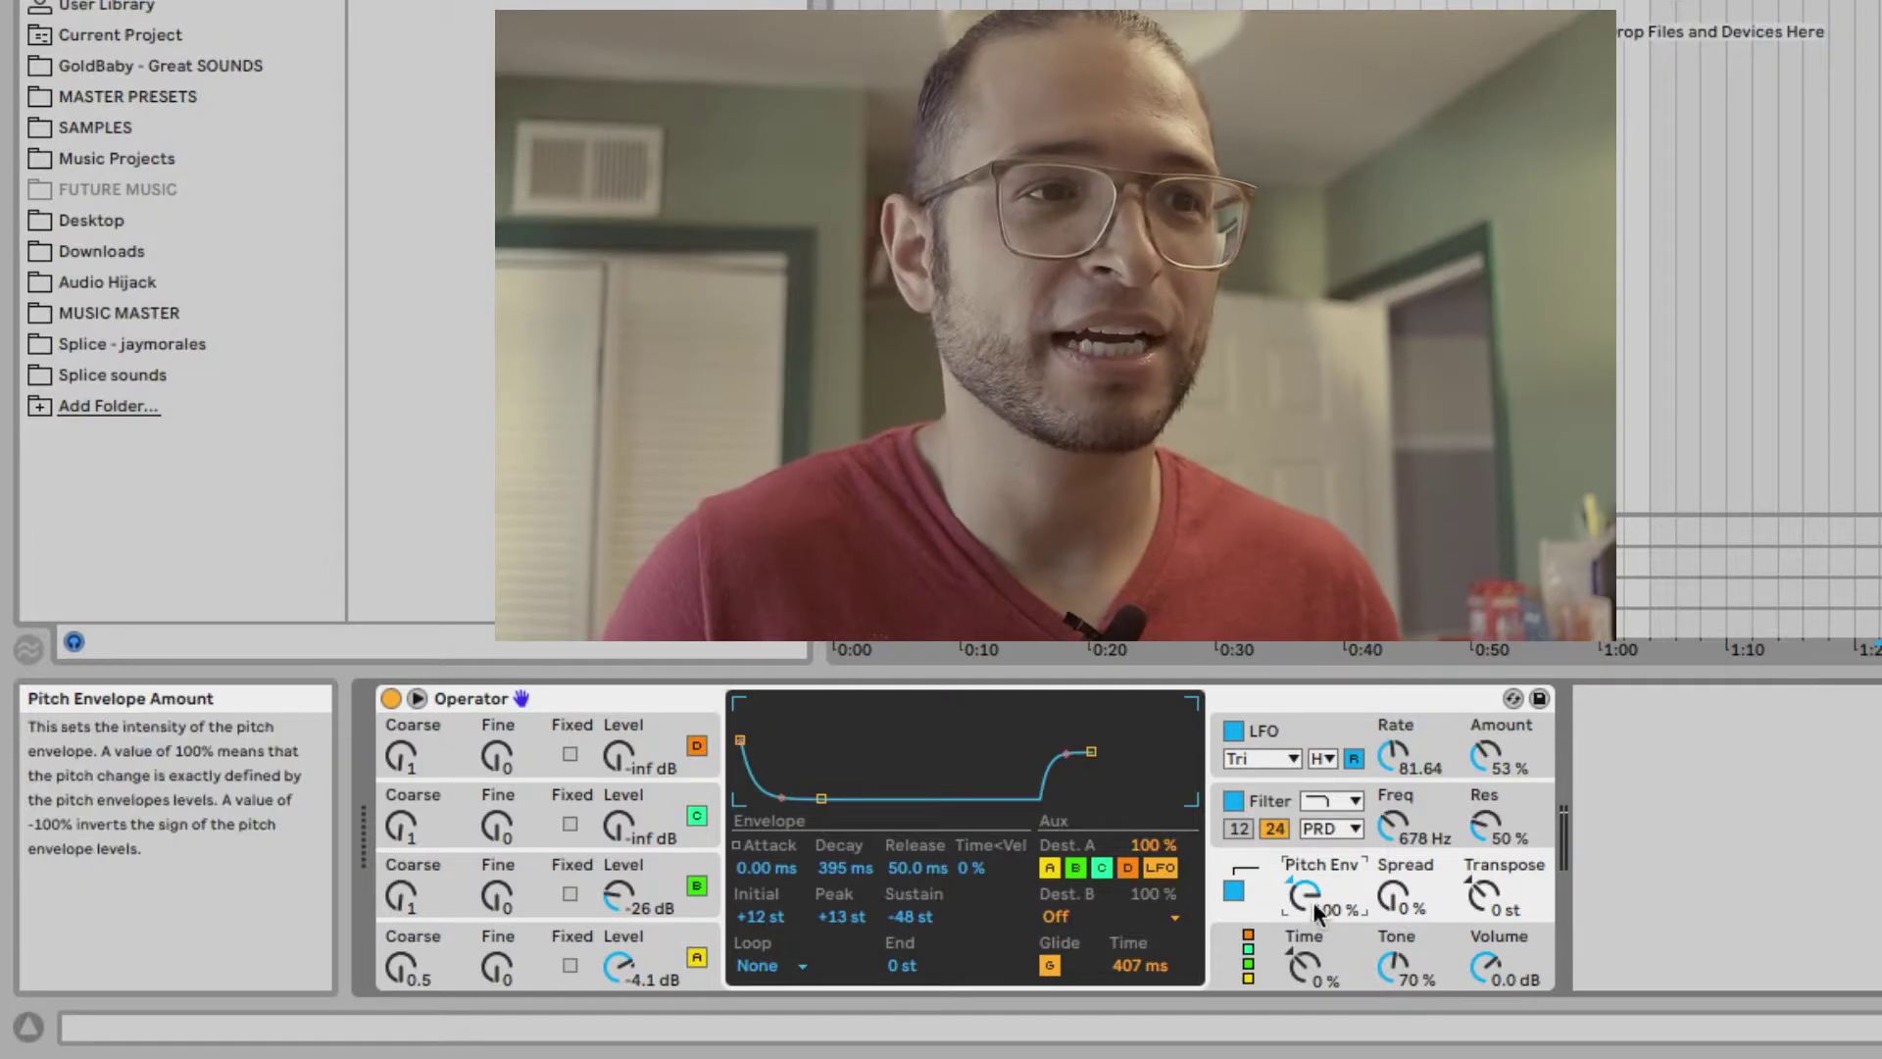
drag(1314, 902, 1313, 1054)
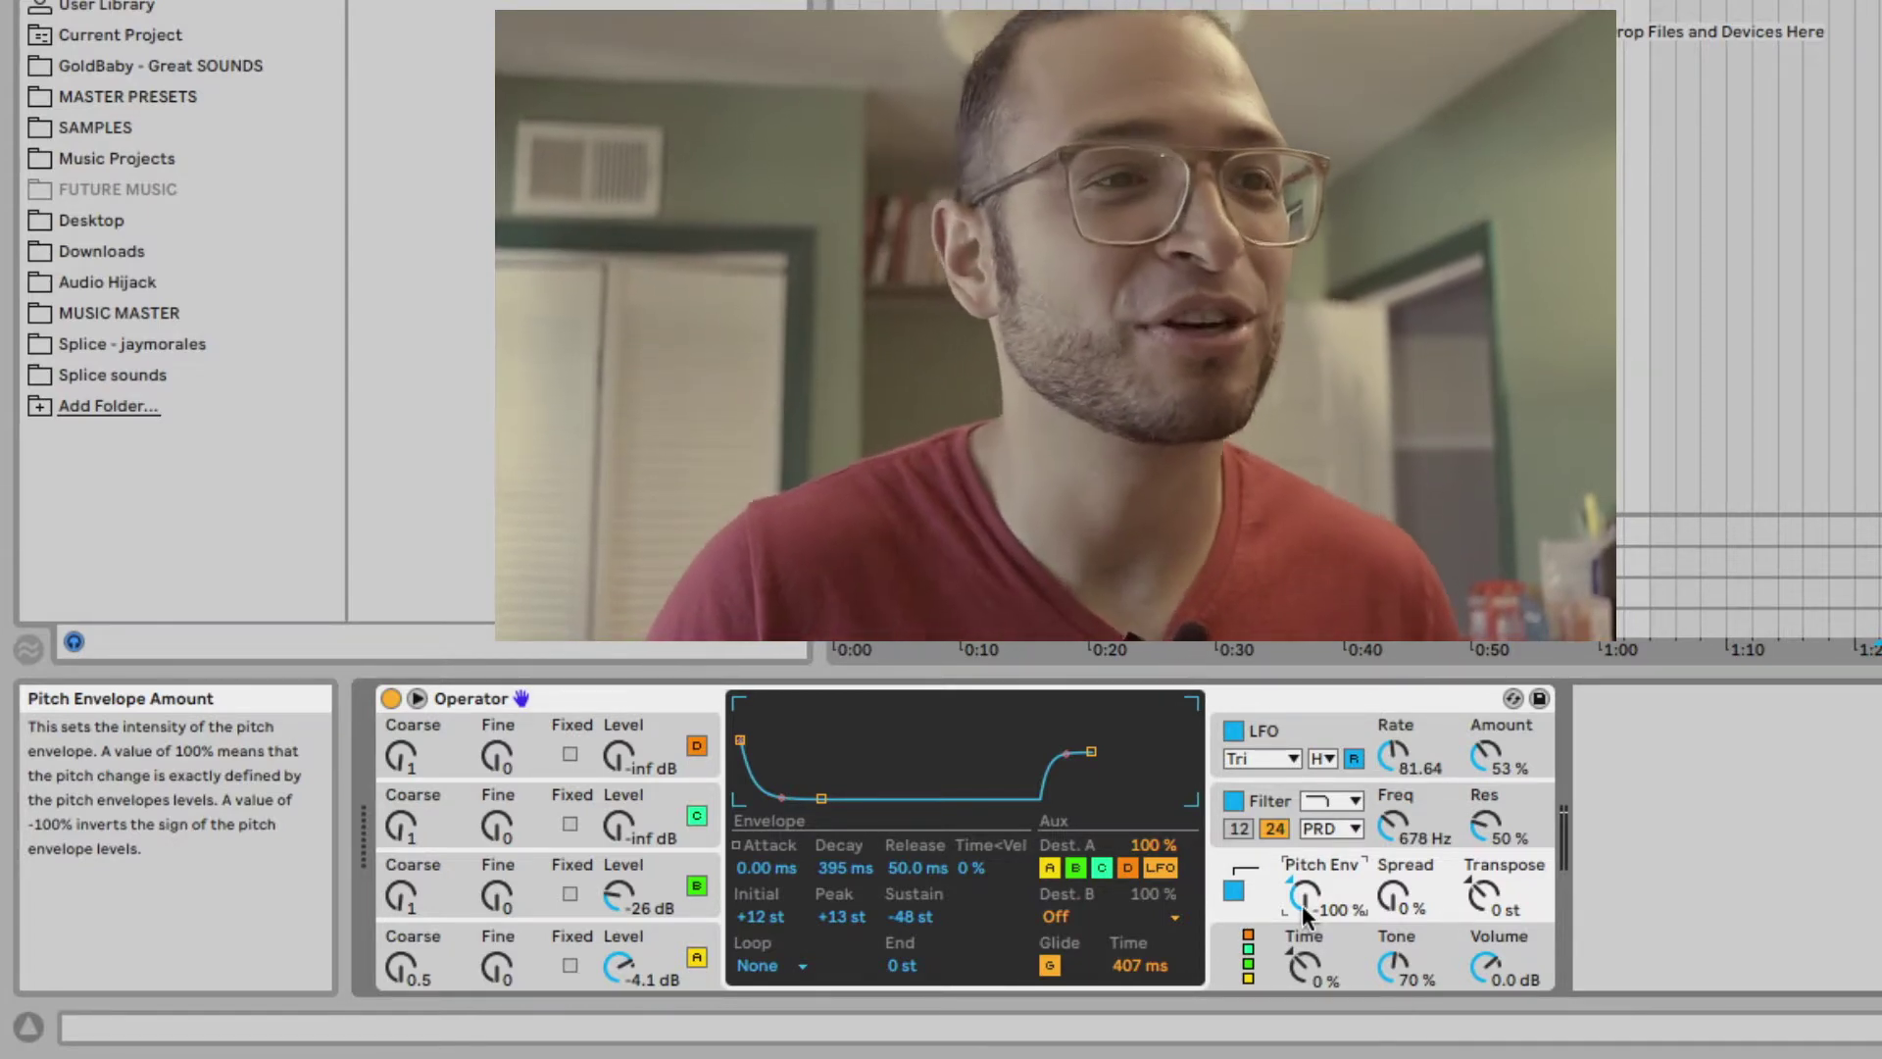
double_click(1308, 904)
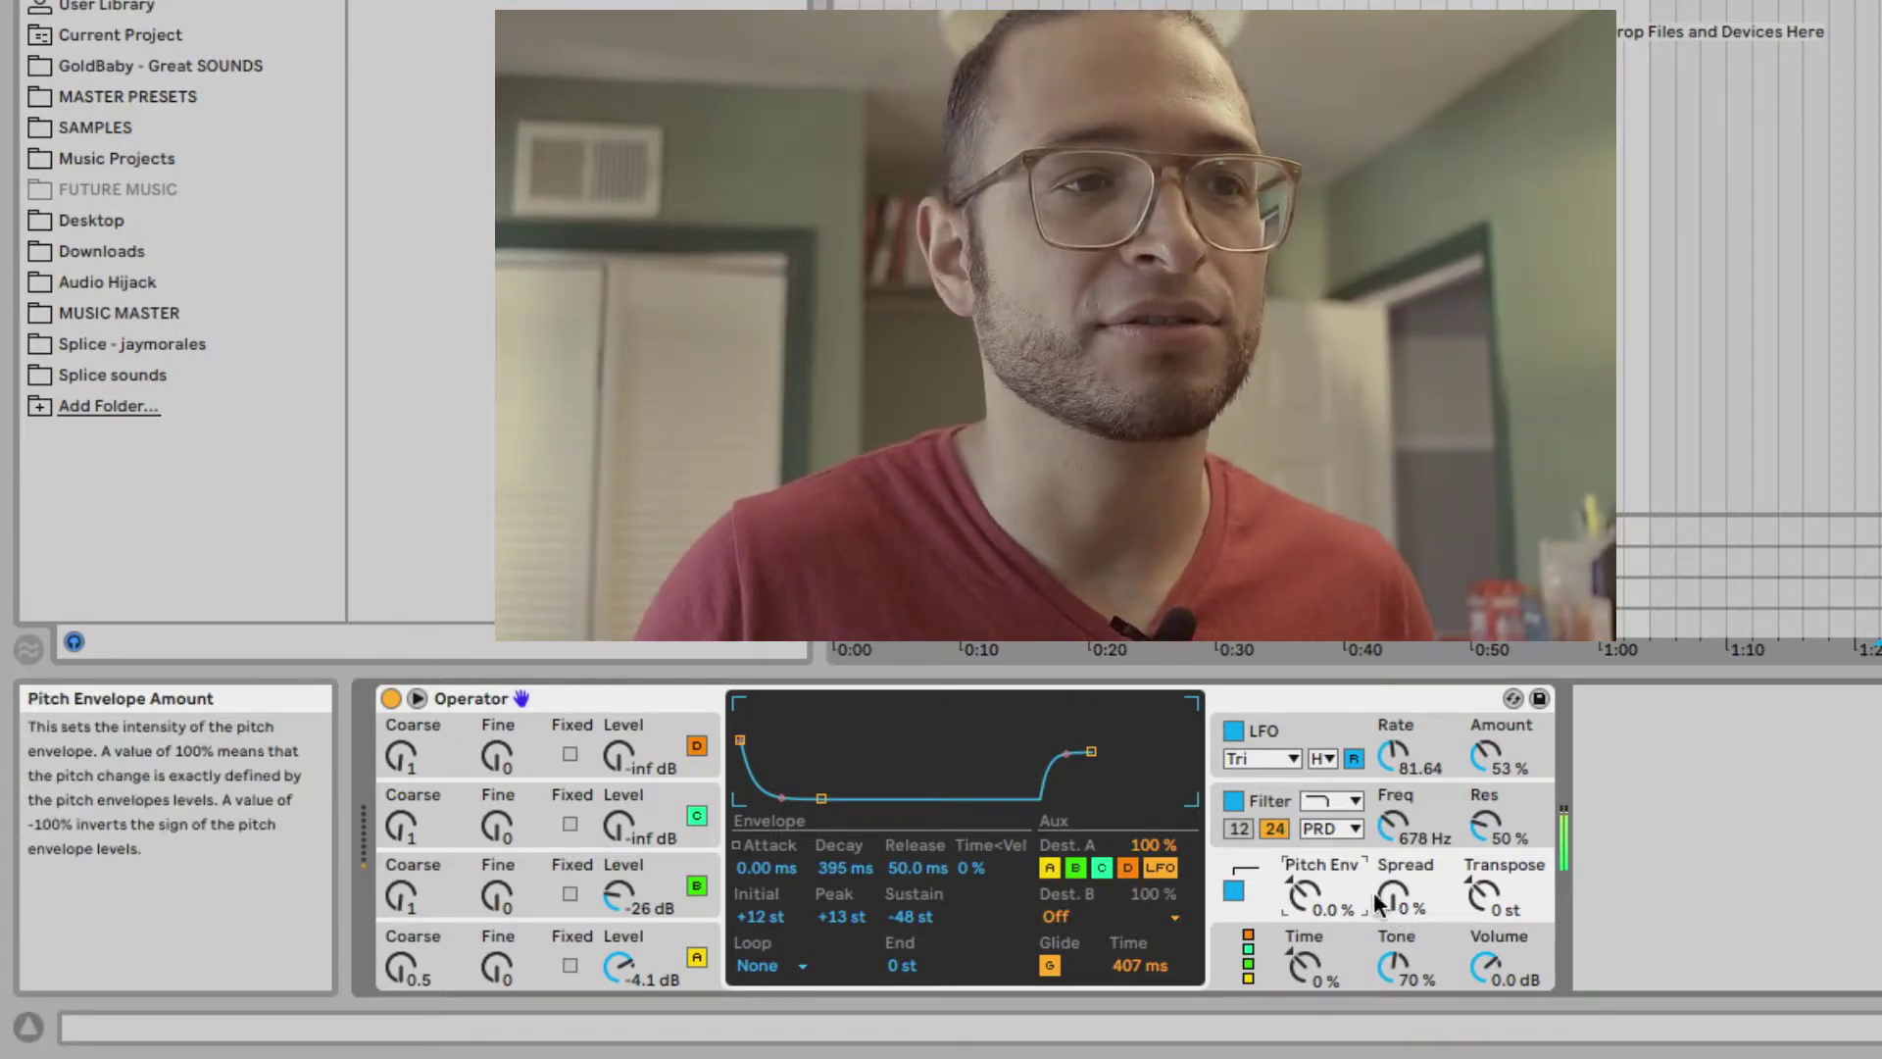
Try a higher Spread amount and return it to 0 %.
drag(1392, 894, 1392, 858)
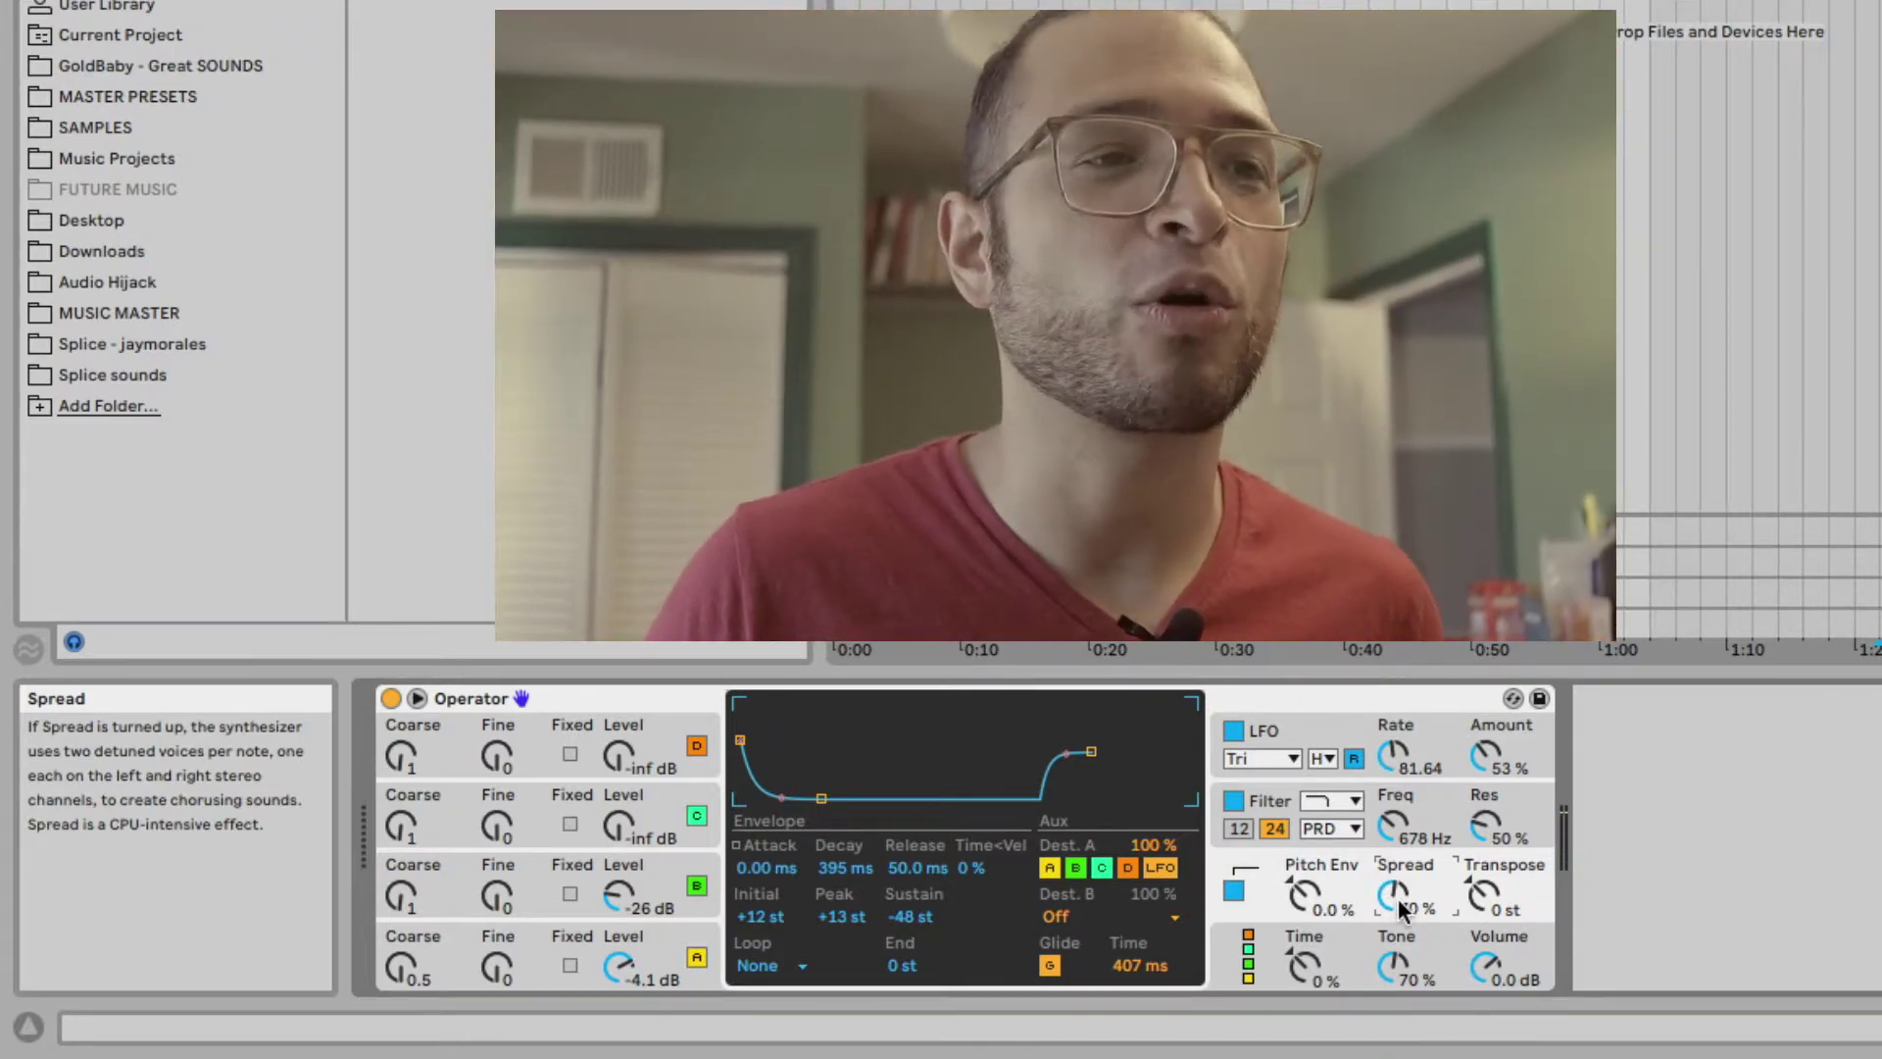
mouse_move(1398, 898)
mouse_down()
mouse_move(1398, 935)
mouse_move(1392, 917)
mouse_up()
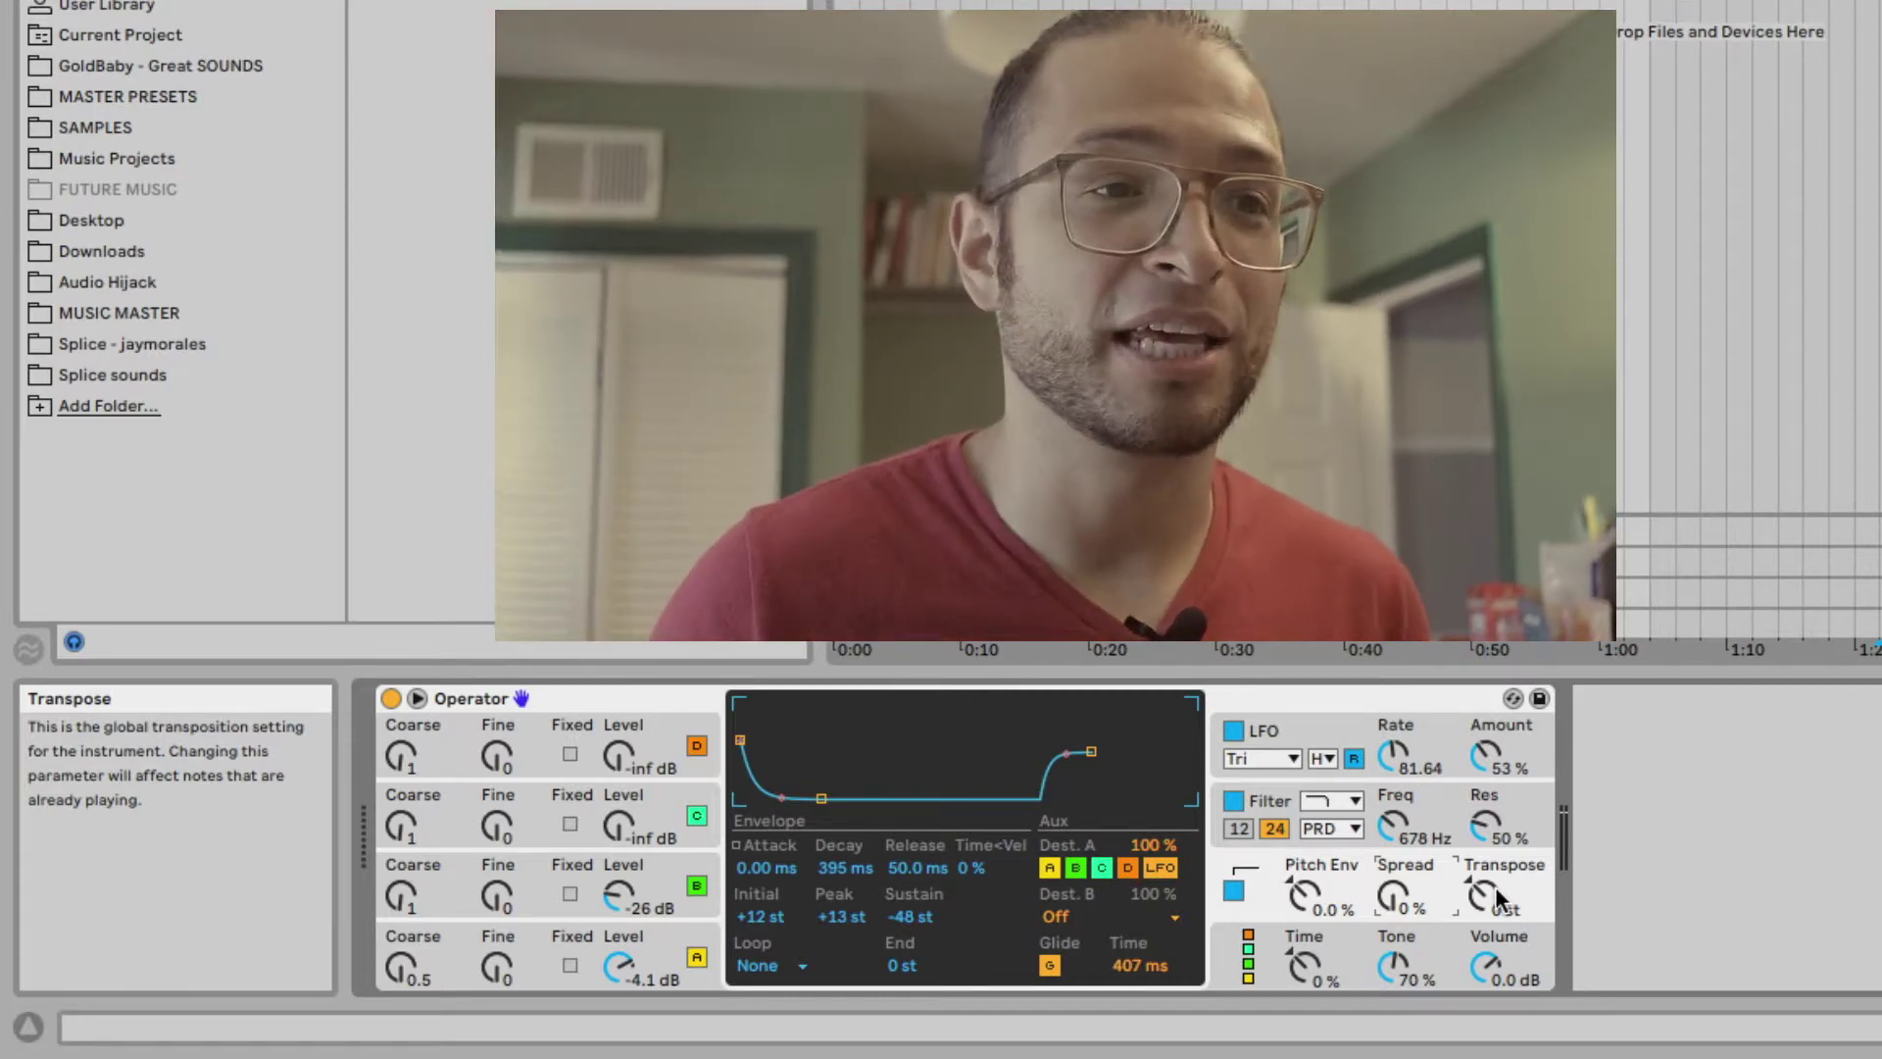
Show the global settings and try several oscillator algorithms, ending on the diamond with D on top, C and B in the middle and A below.
click(1271, 956)
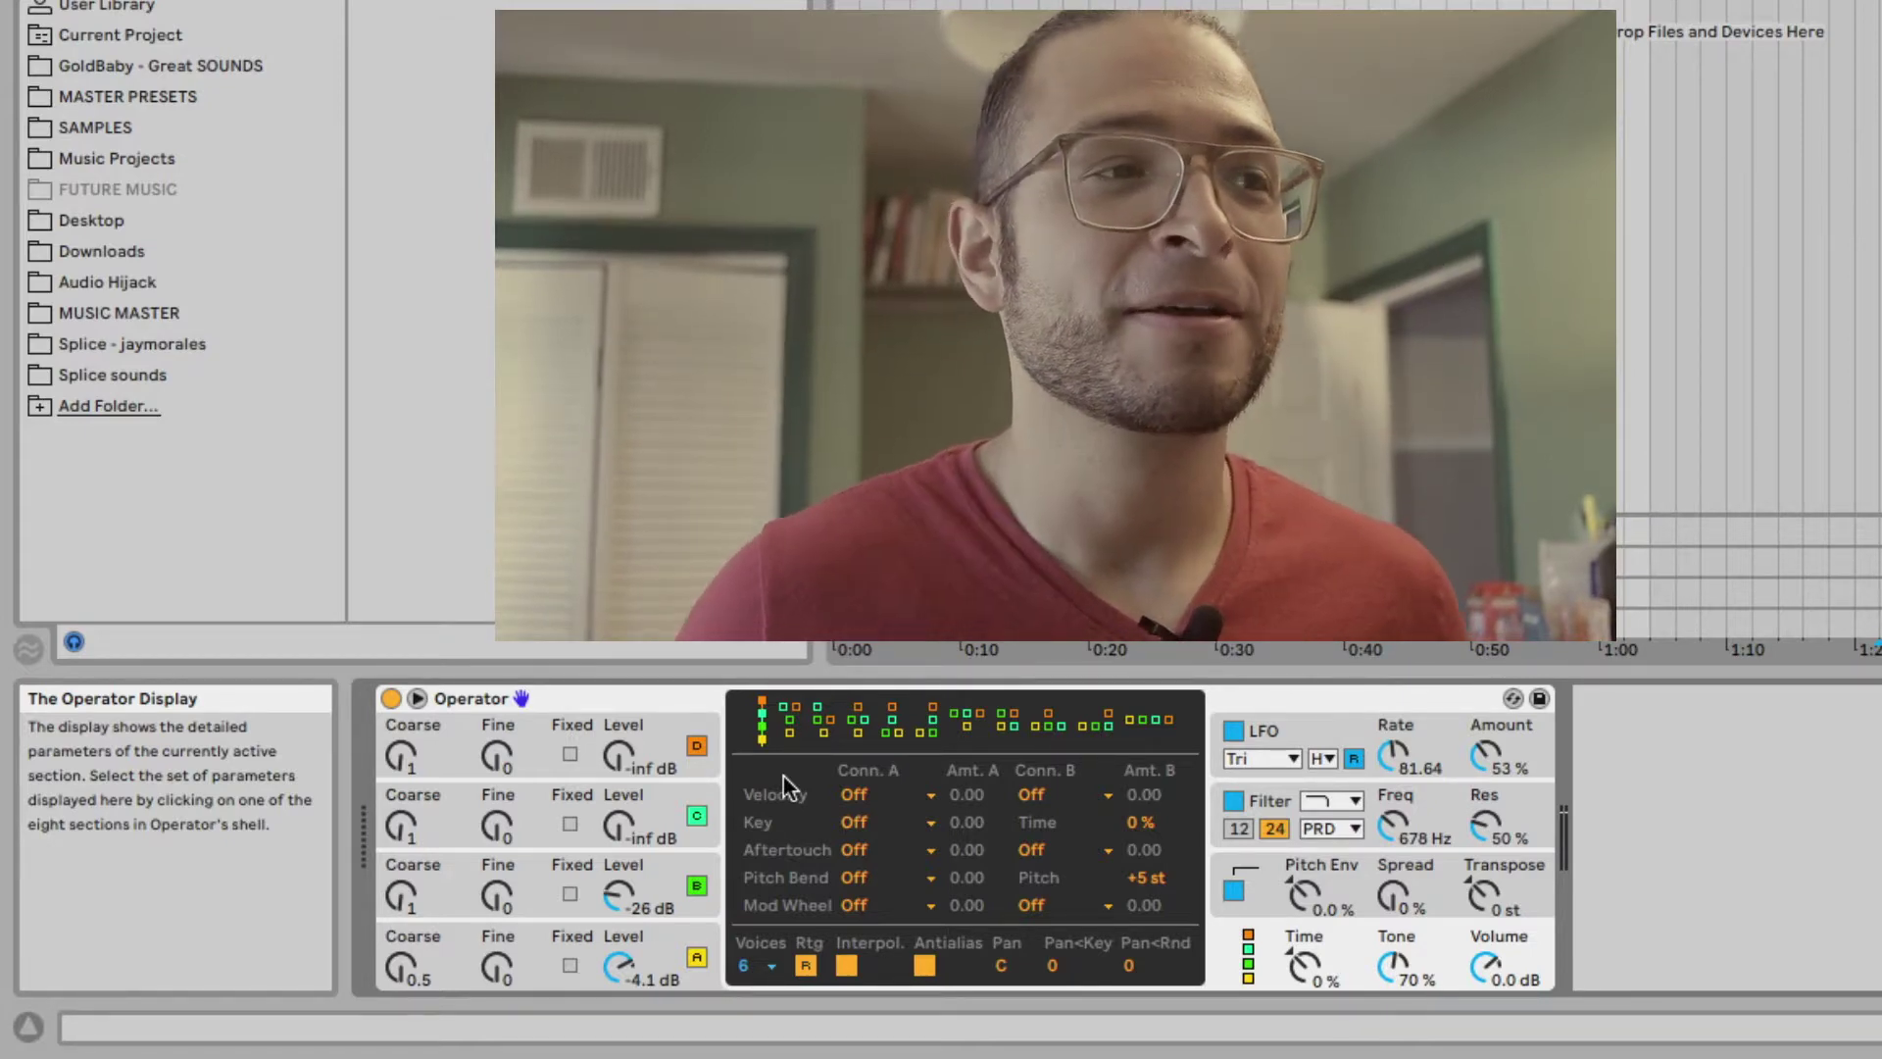
click(788, 731)
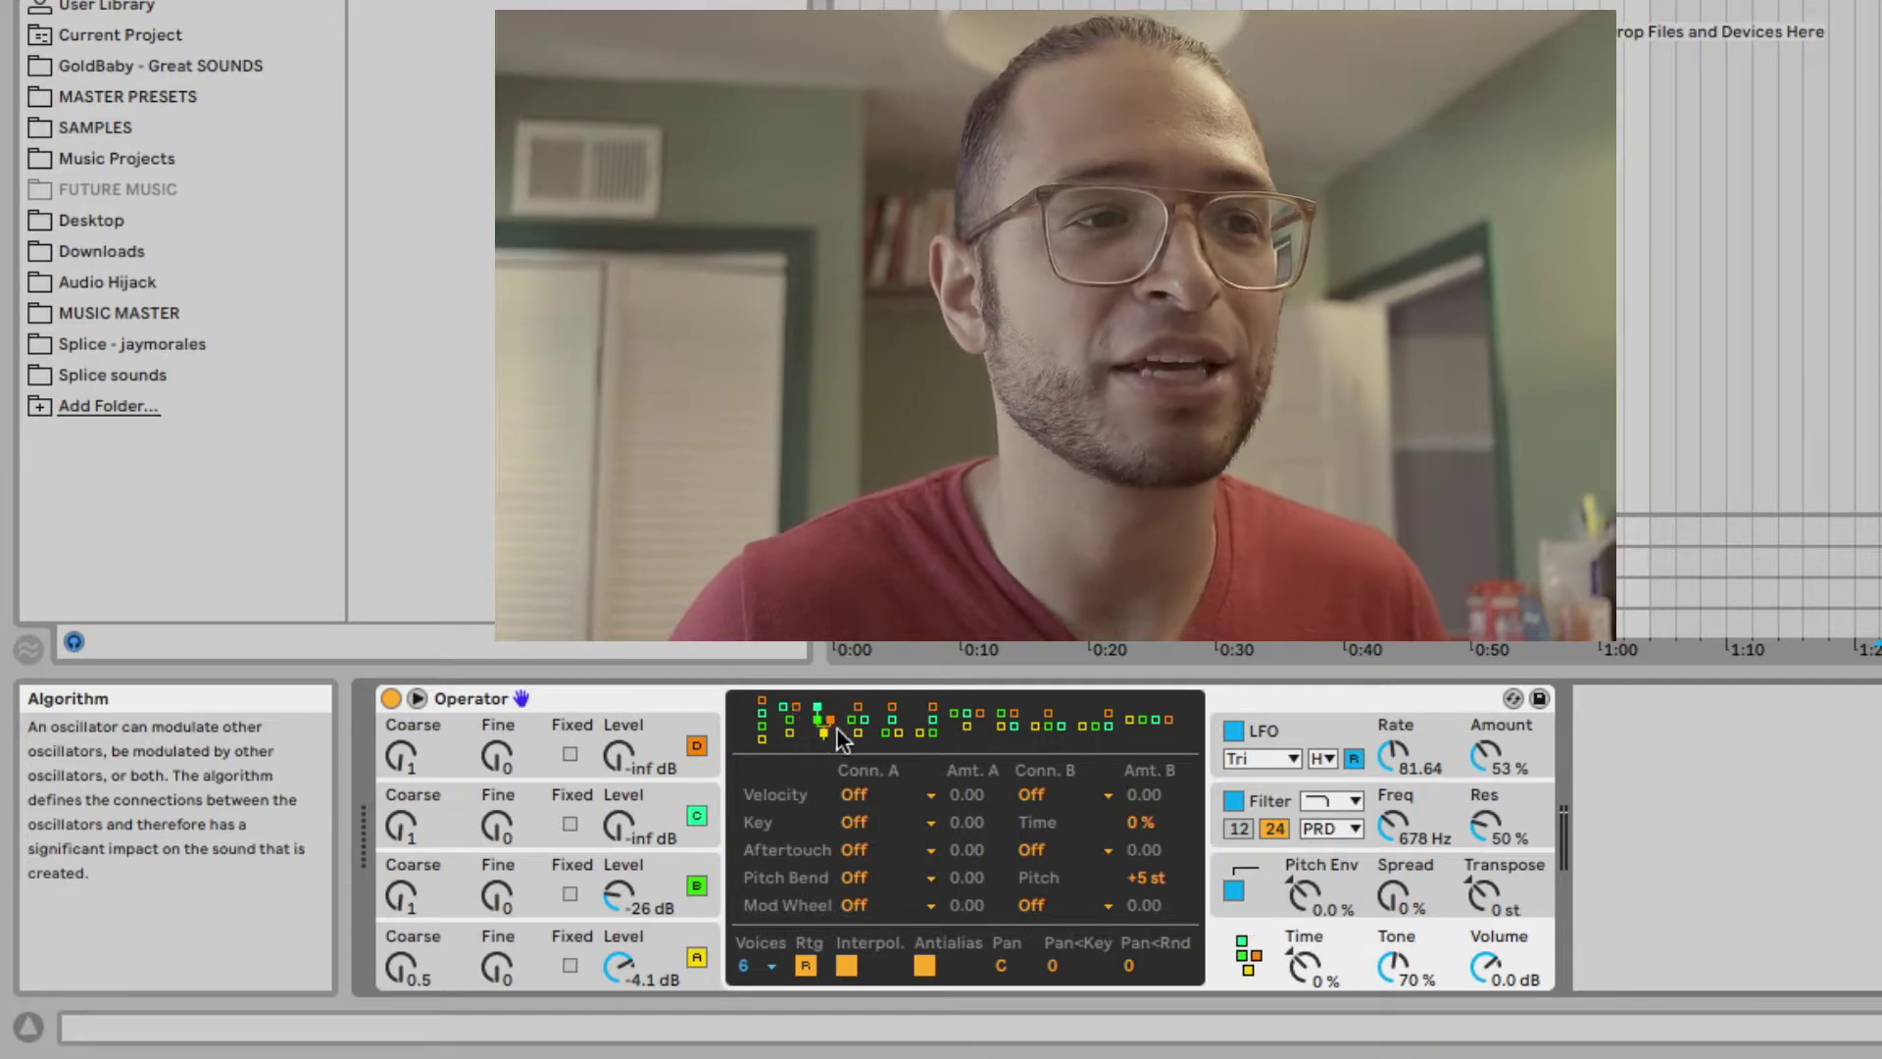
click(762, 727)
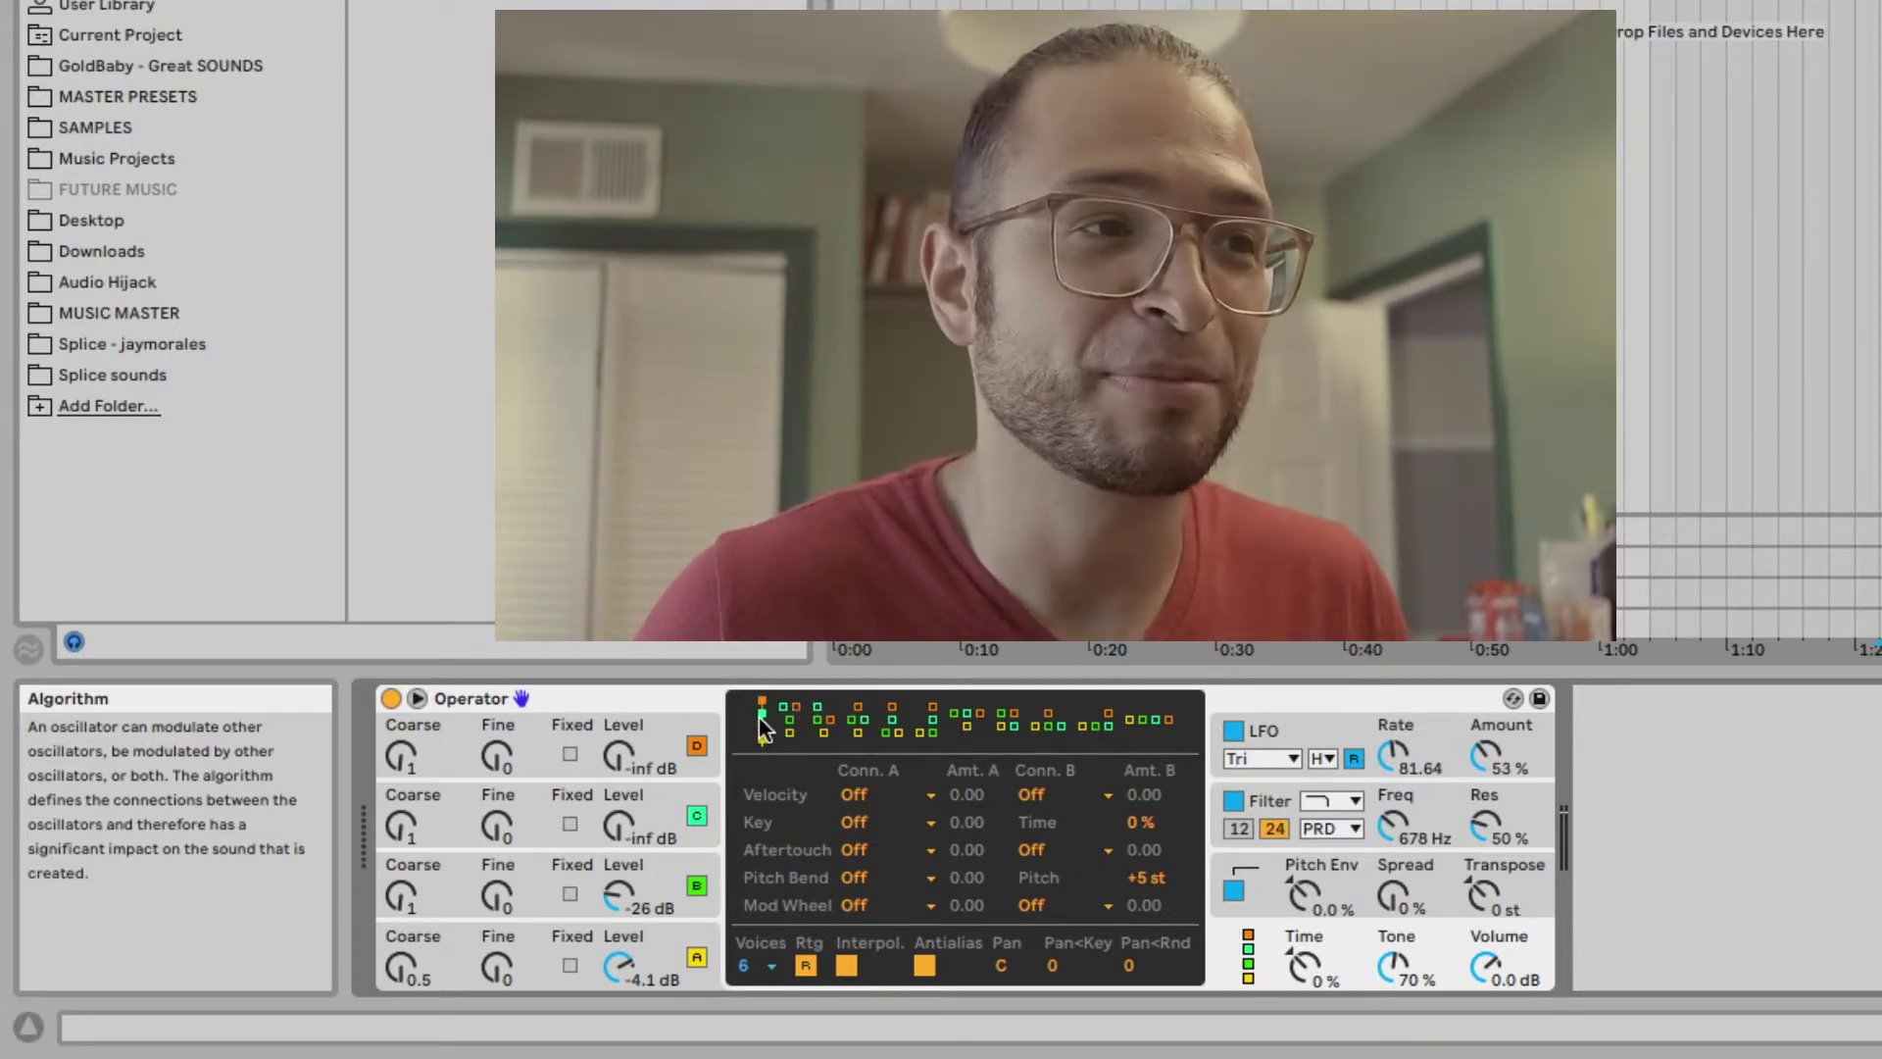
click(1133, 722)
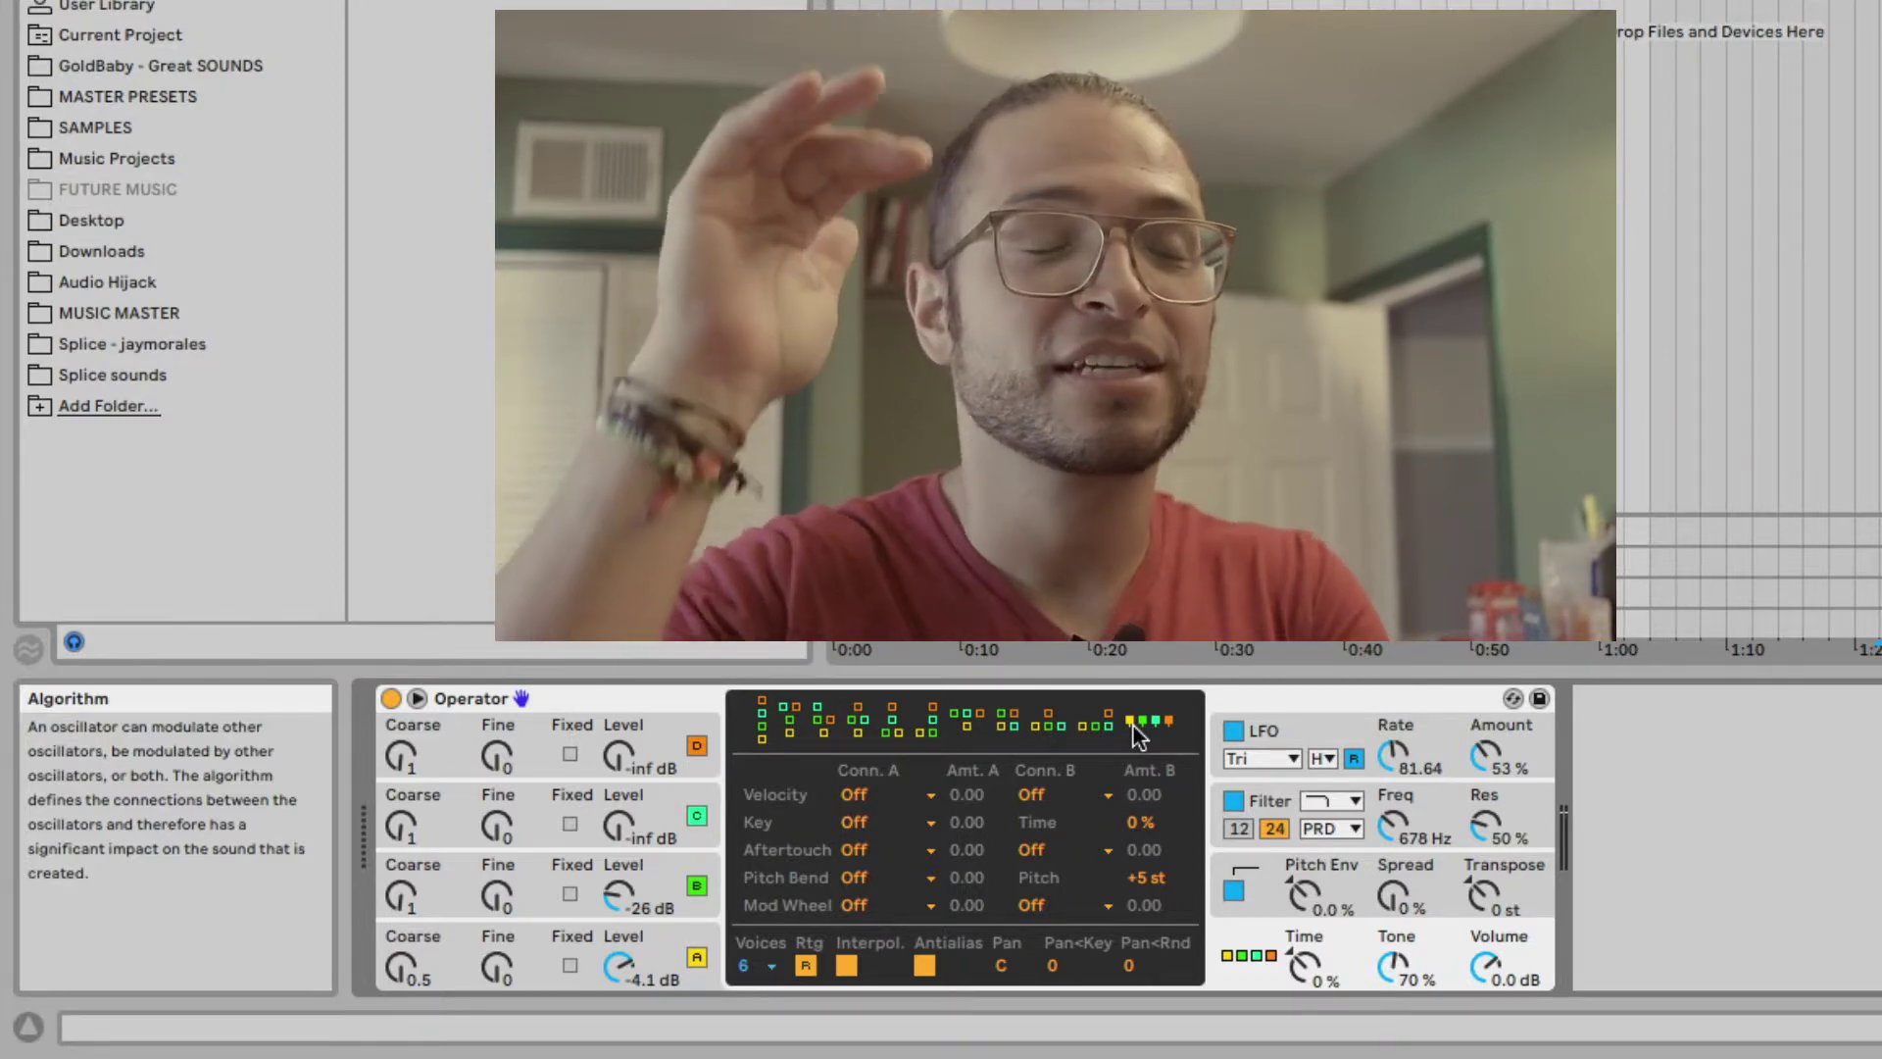
click(1098, 731)
click(1009, 725)
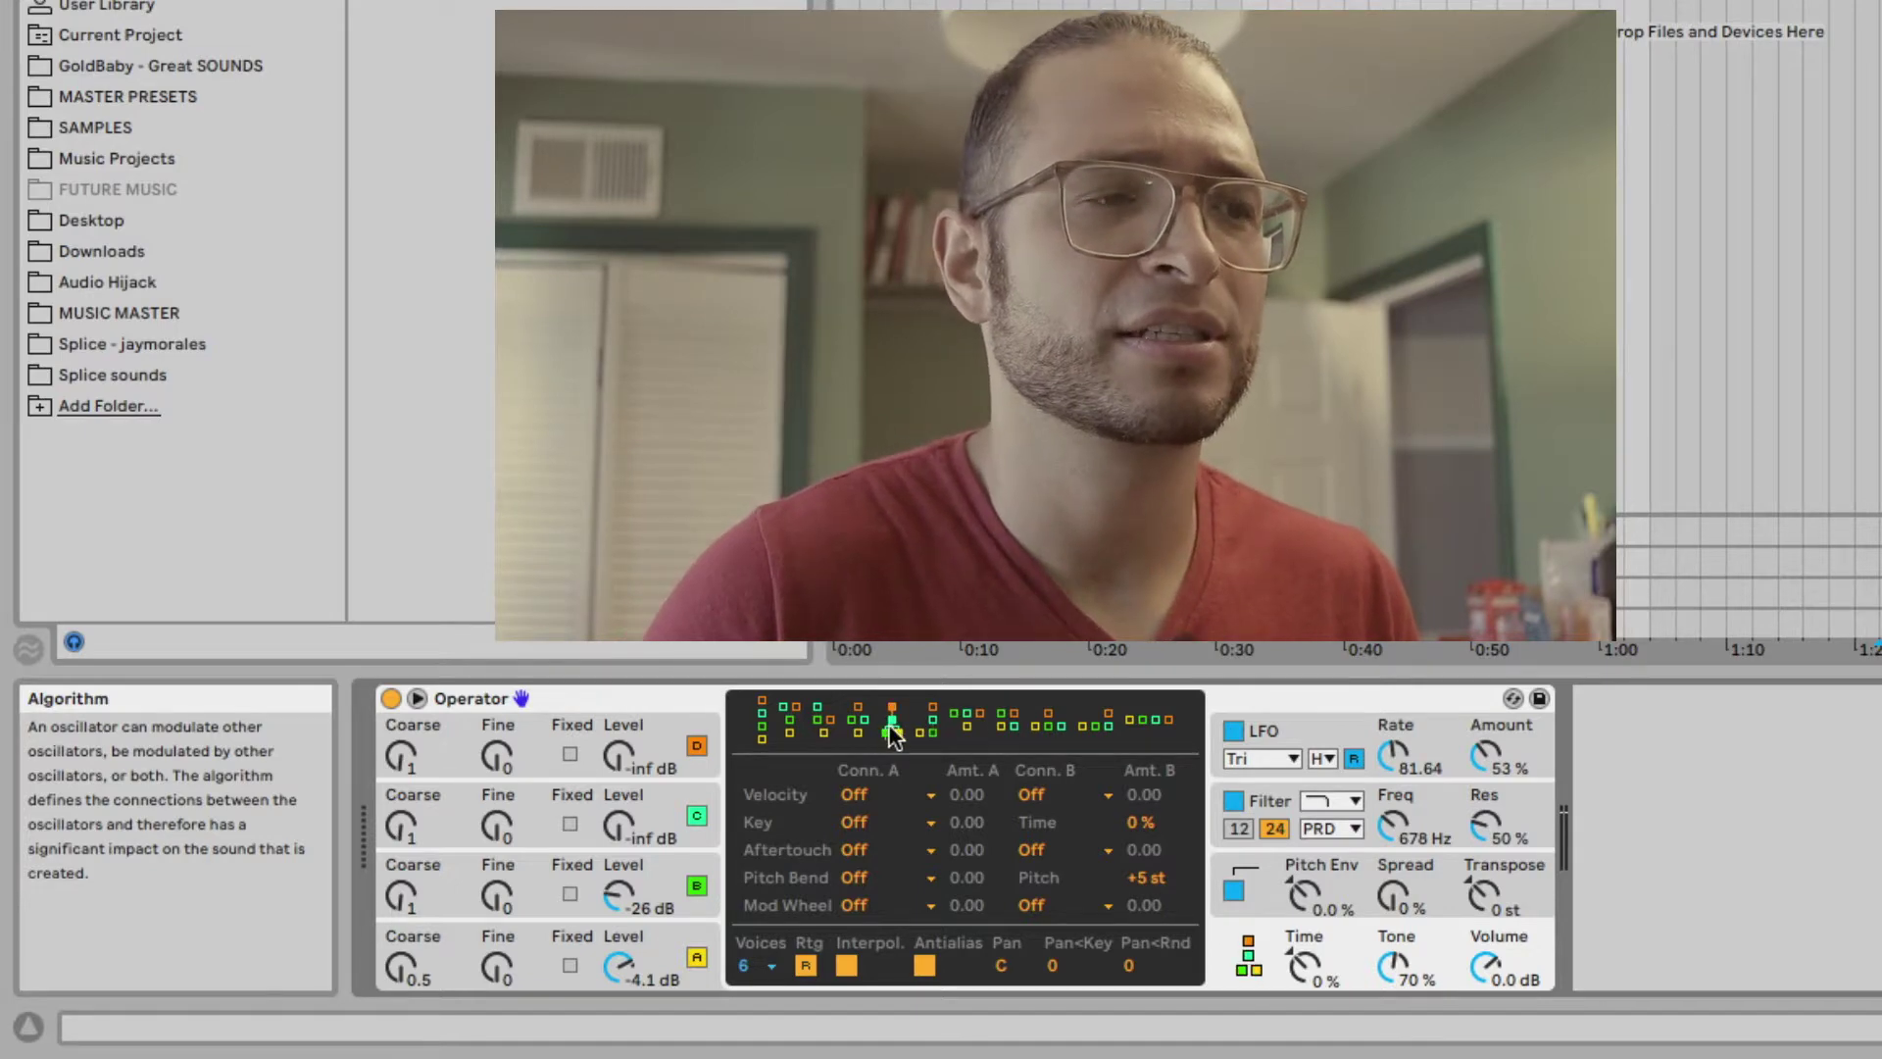
click(847, 720)
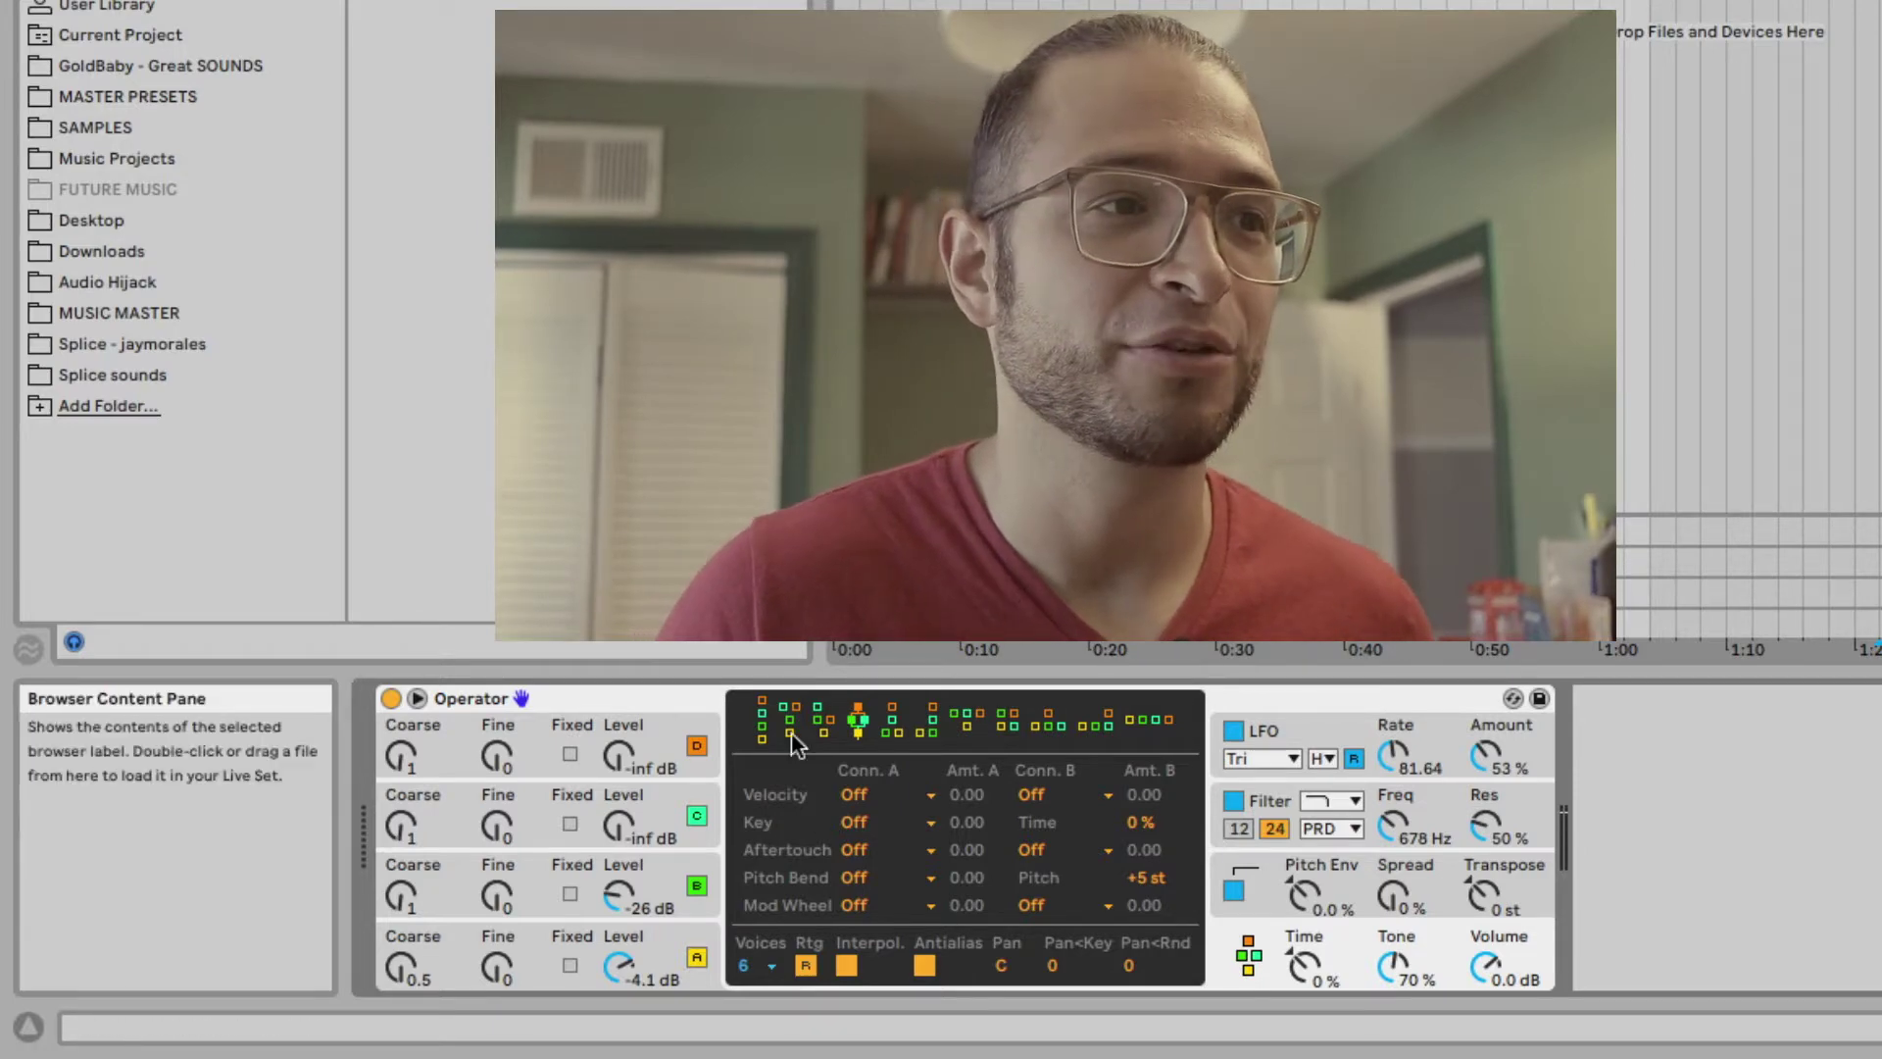
Route Velocity's connection A to the LFO rate with an amount of 100.00.
click(862, 796)
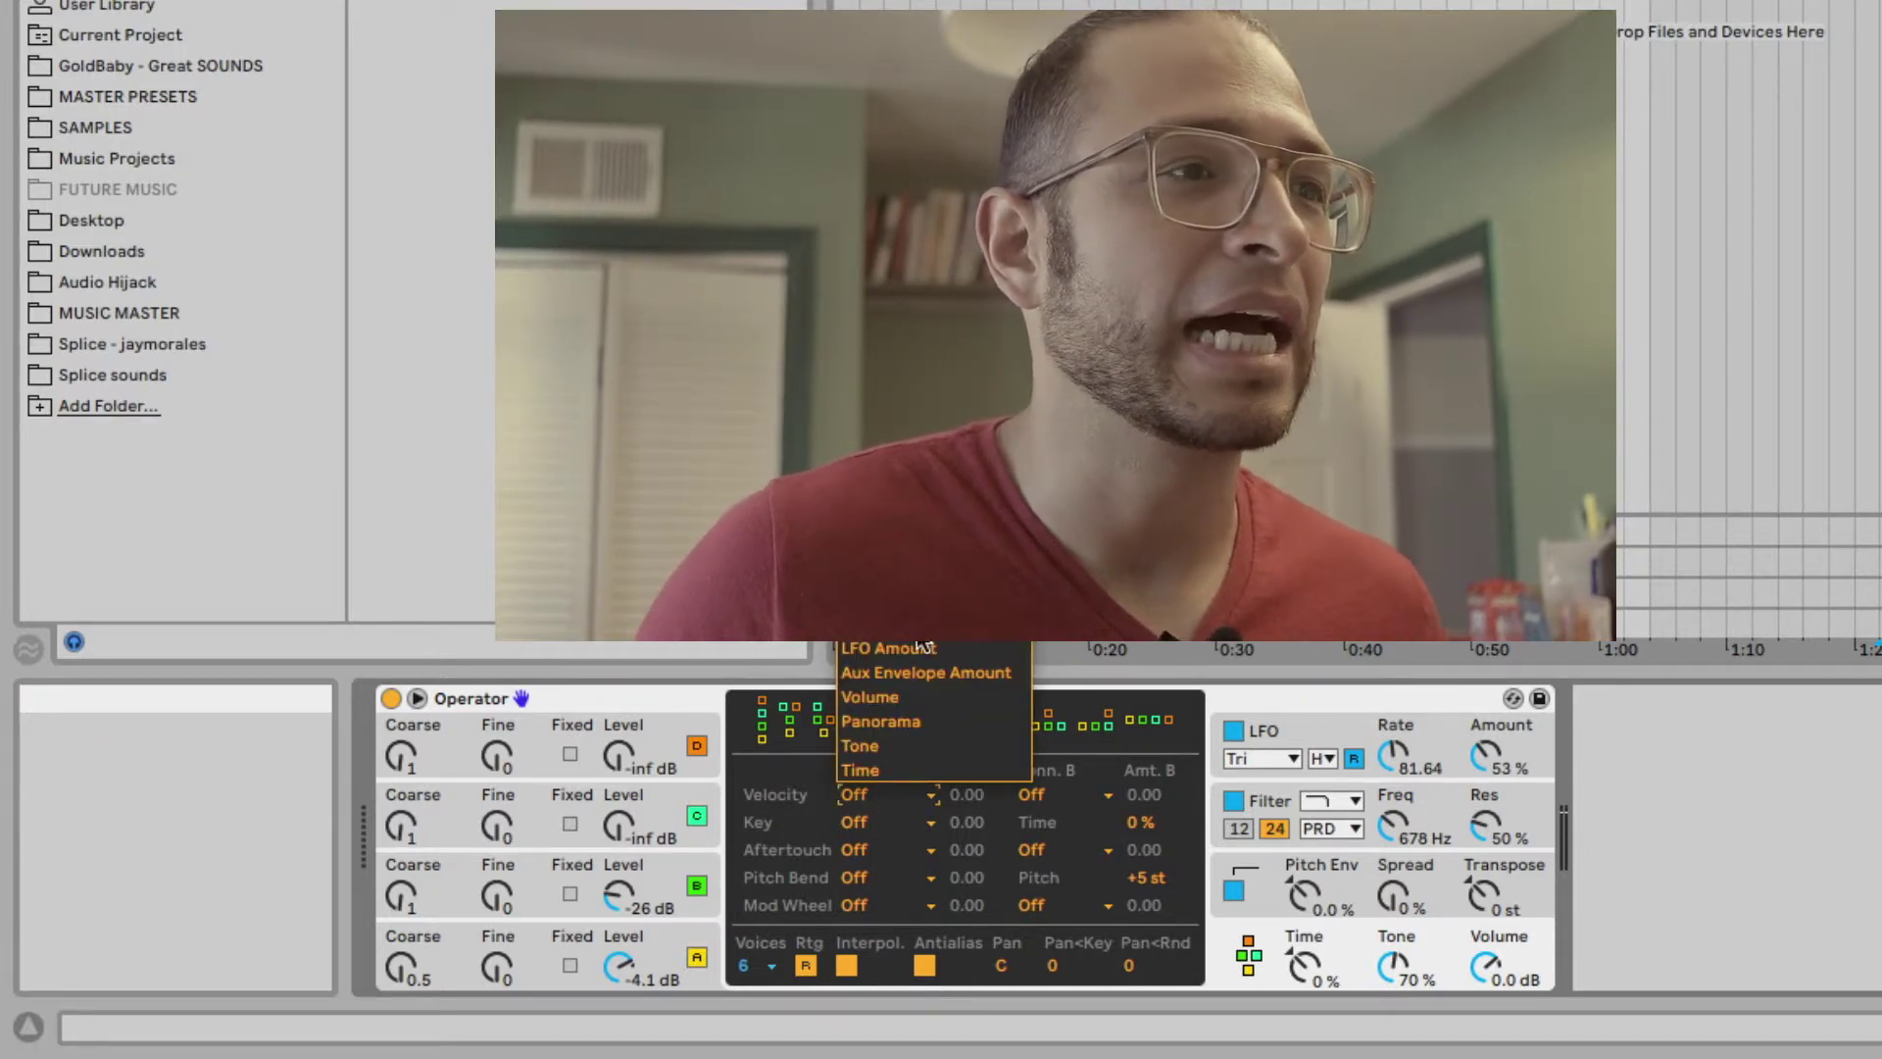
click(919, 627)
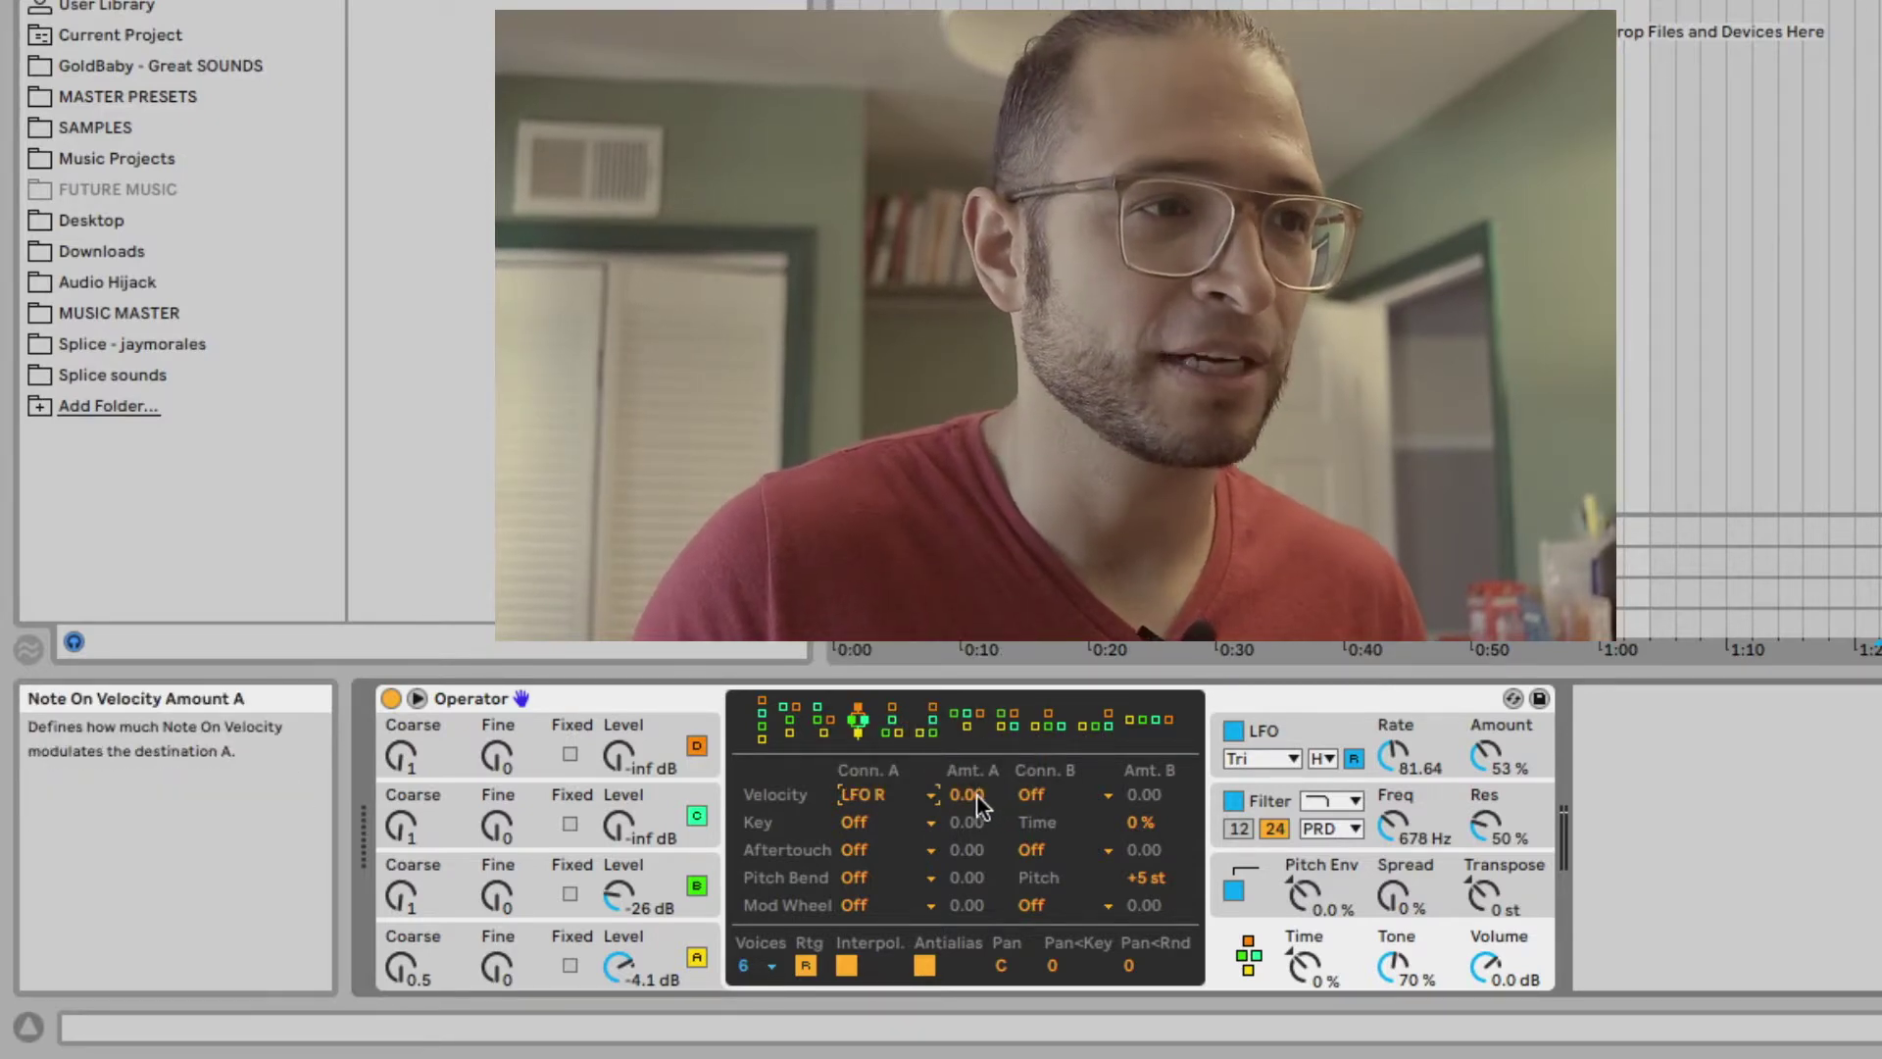
drag(977, 797, 977, 677)
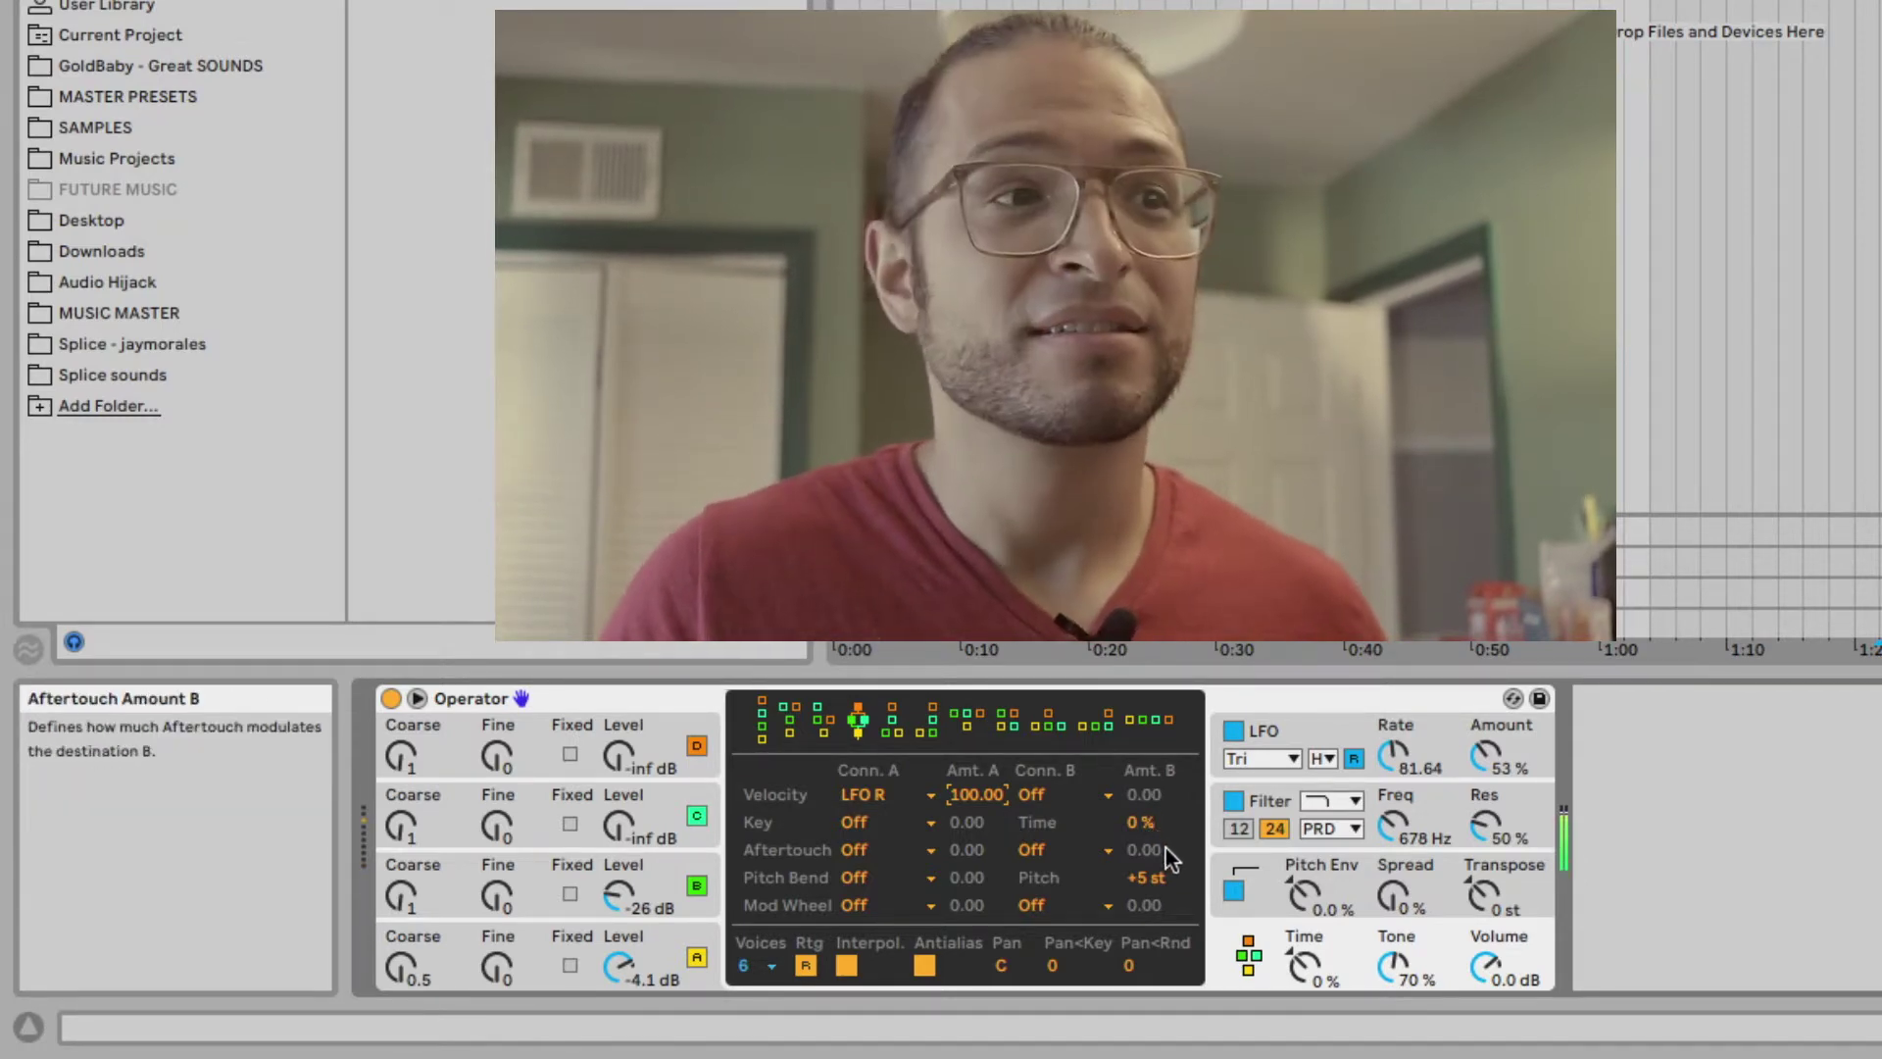
Lower the LFO rate to 48.38 and switch the LFO range to Low.
drag(1393, 757, 1392, 804)
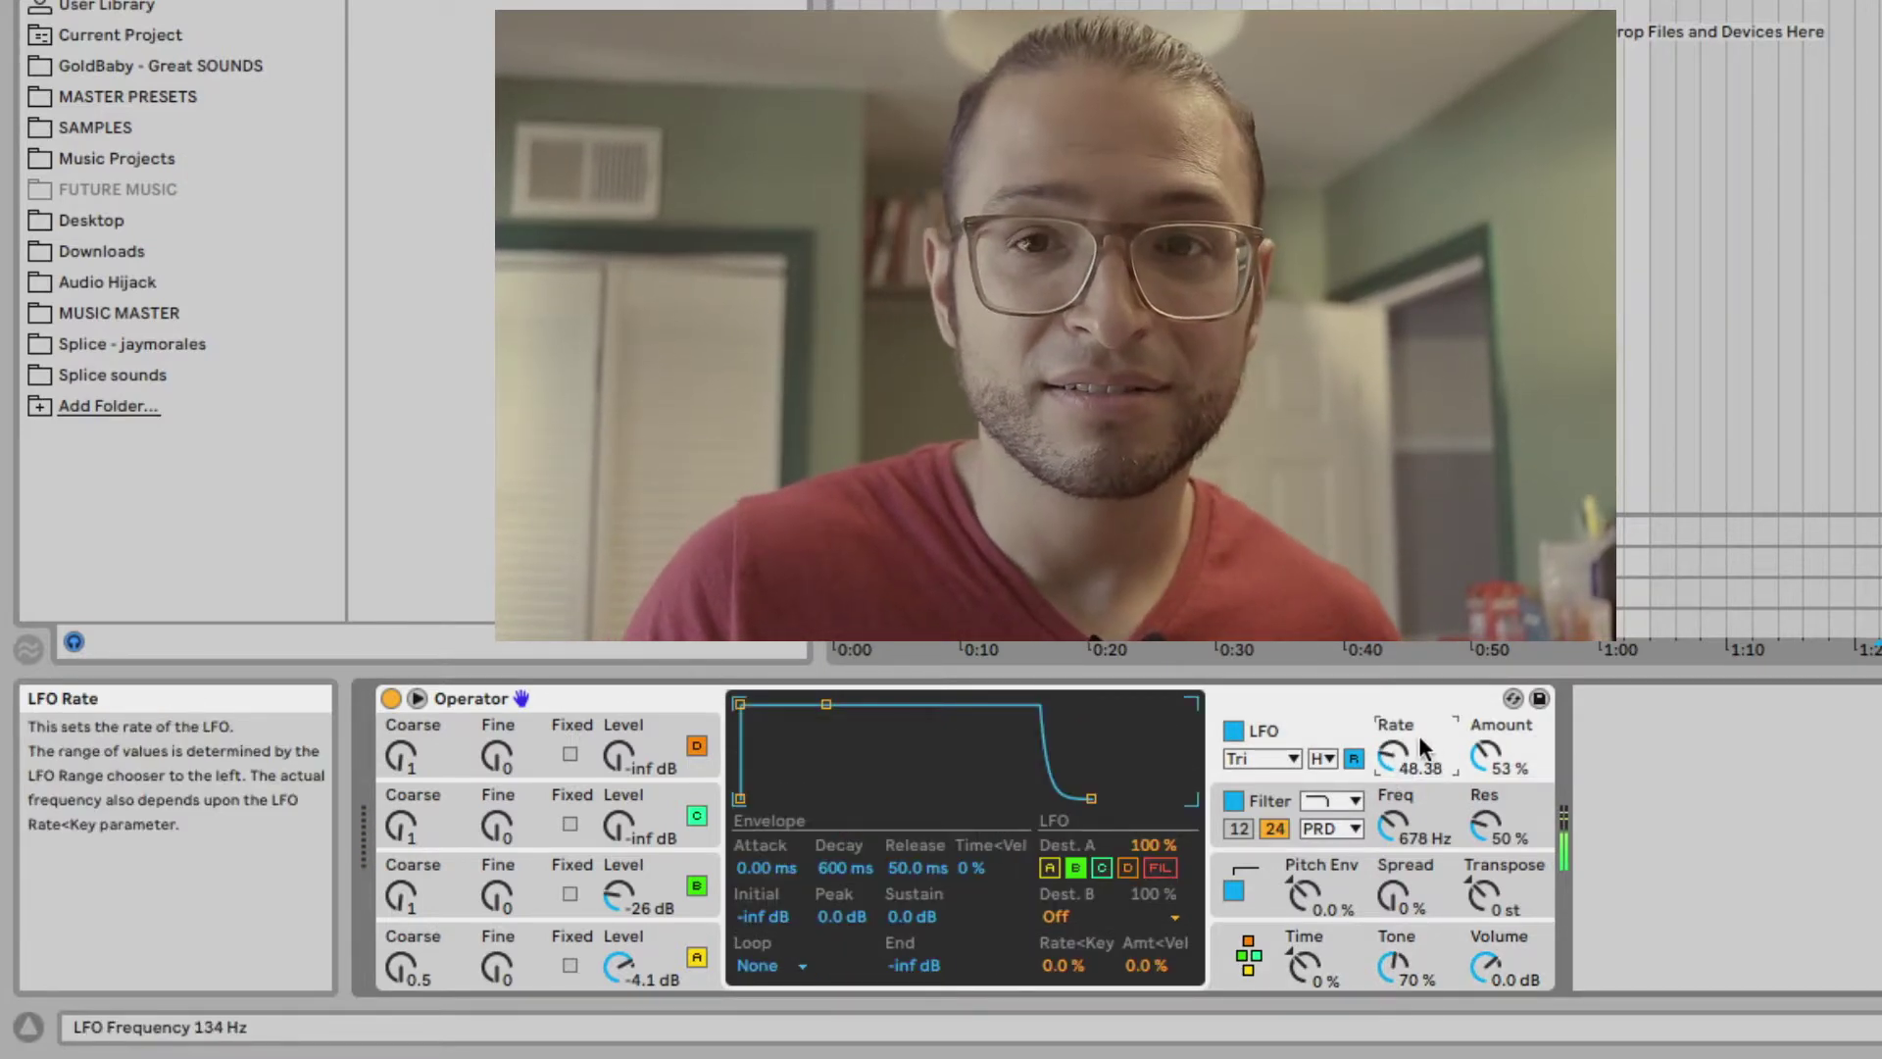
click(1323, 758)
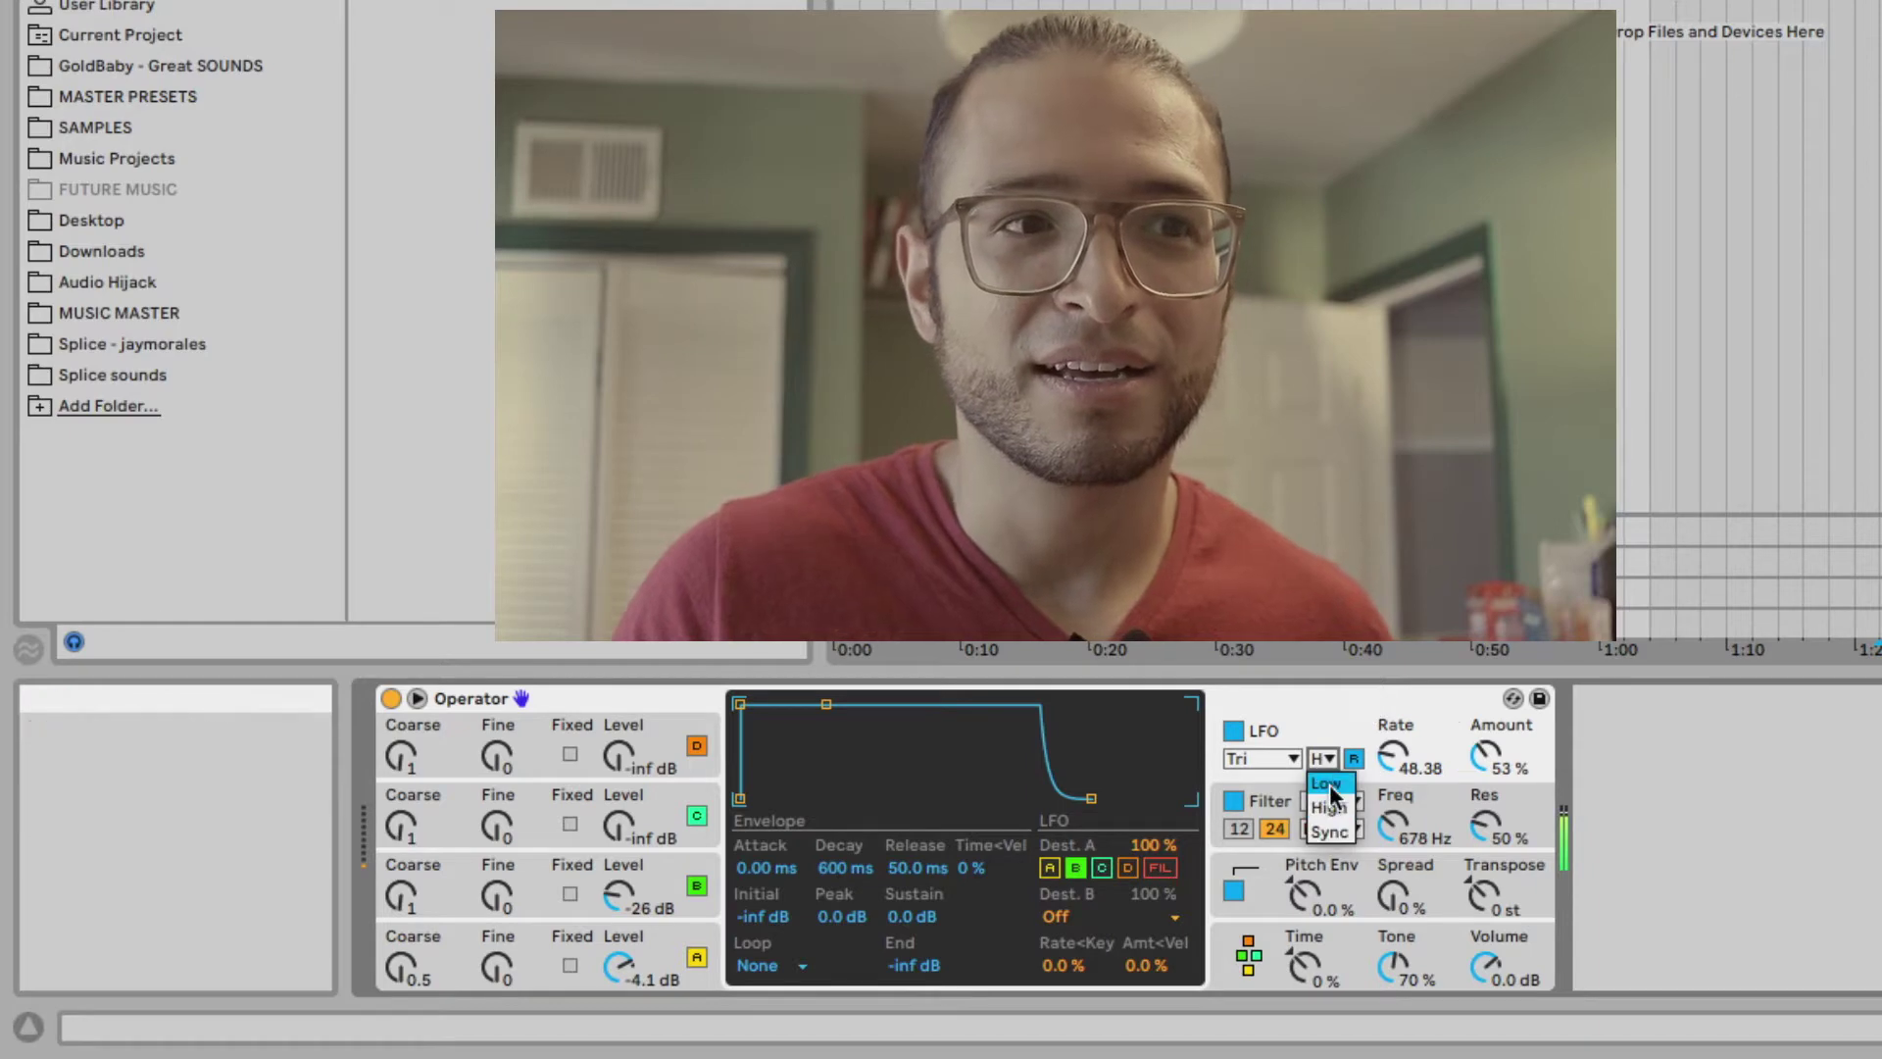
click(1331, 775)
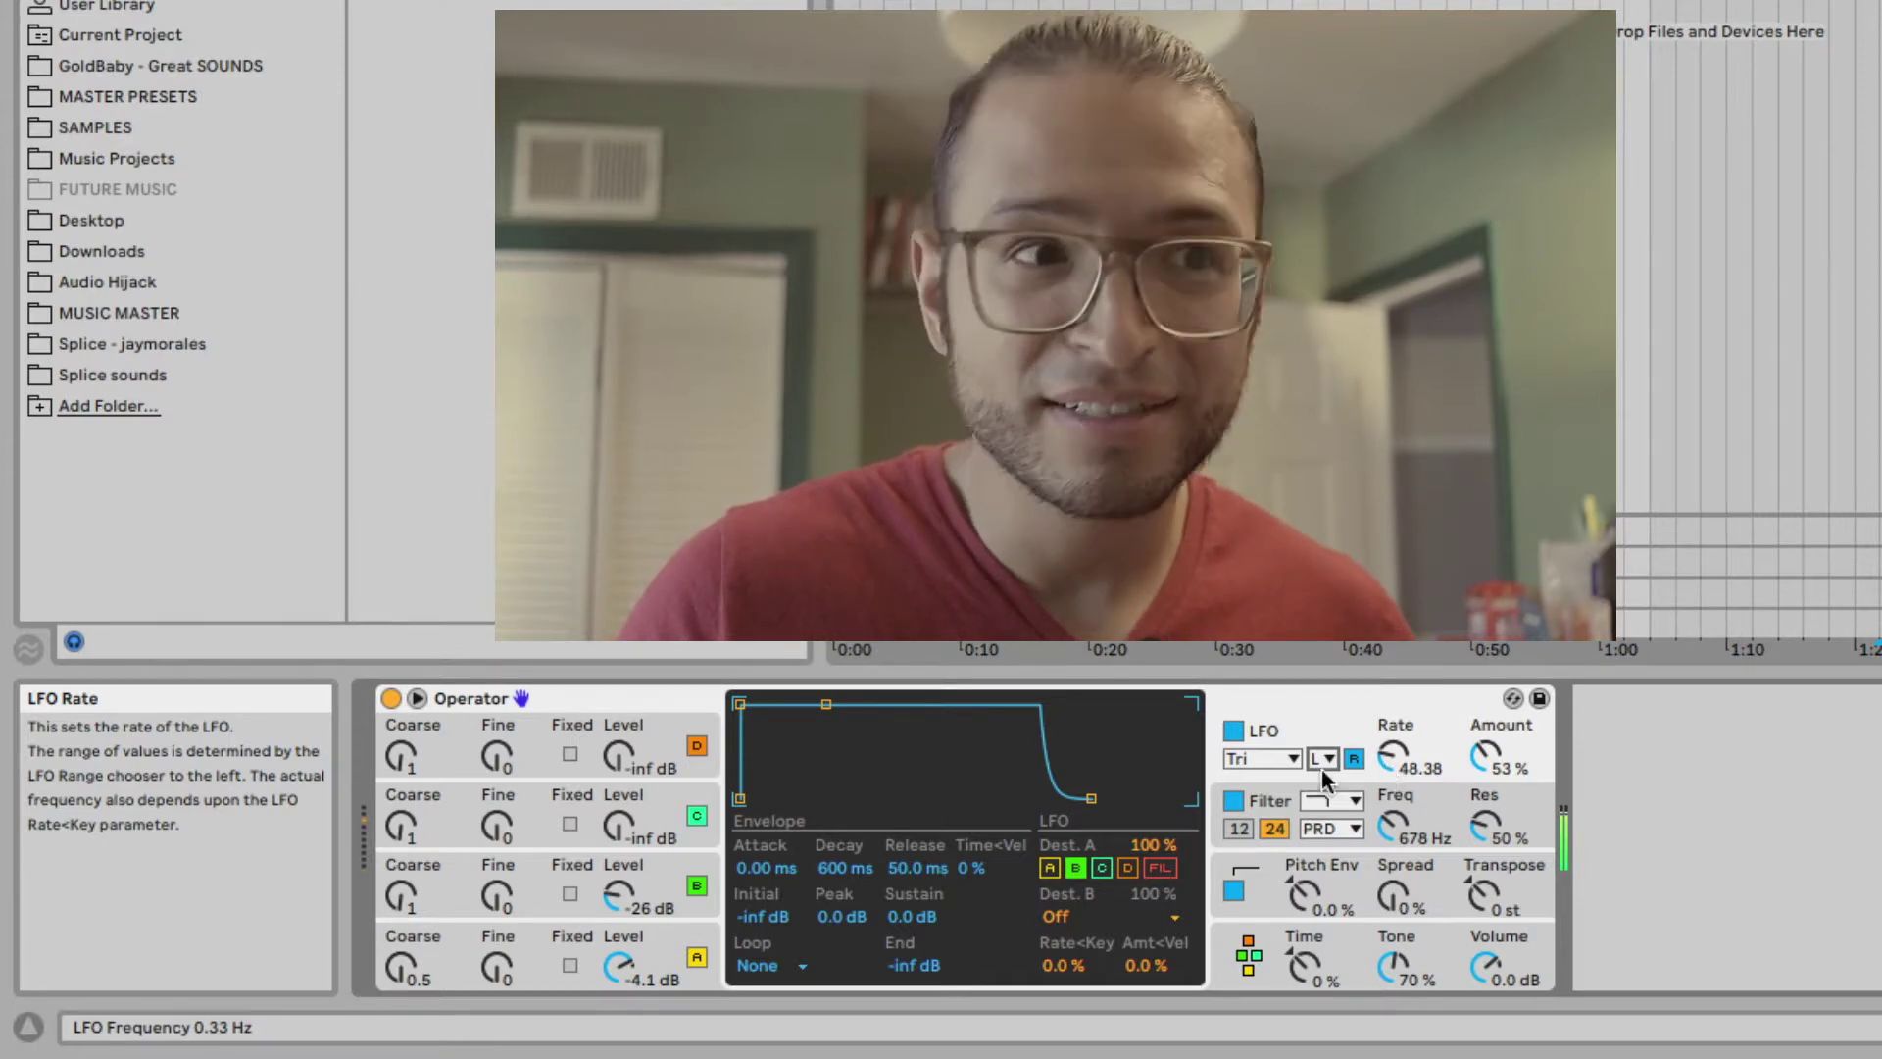
Show the global settings and set the number of voices to 20.
click(1279, 929)
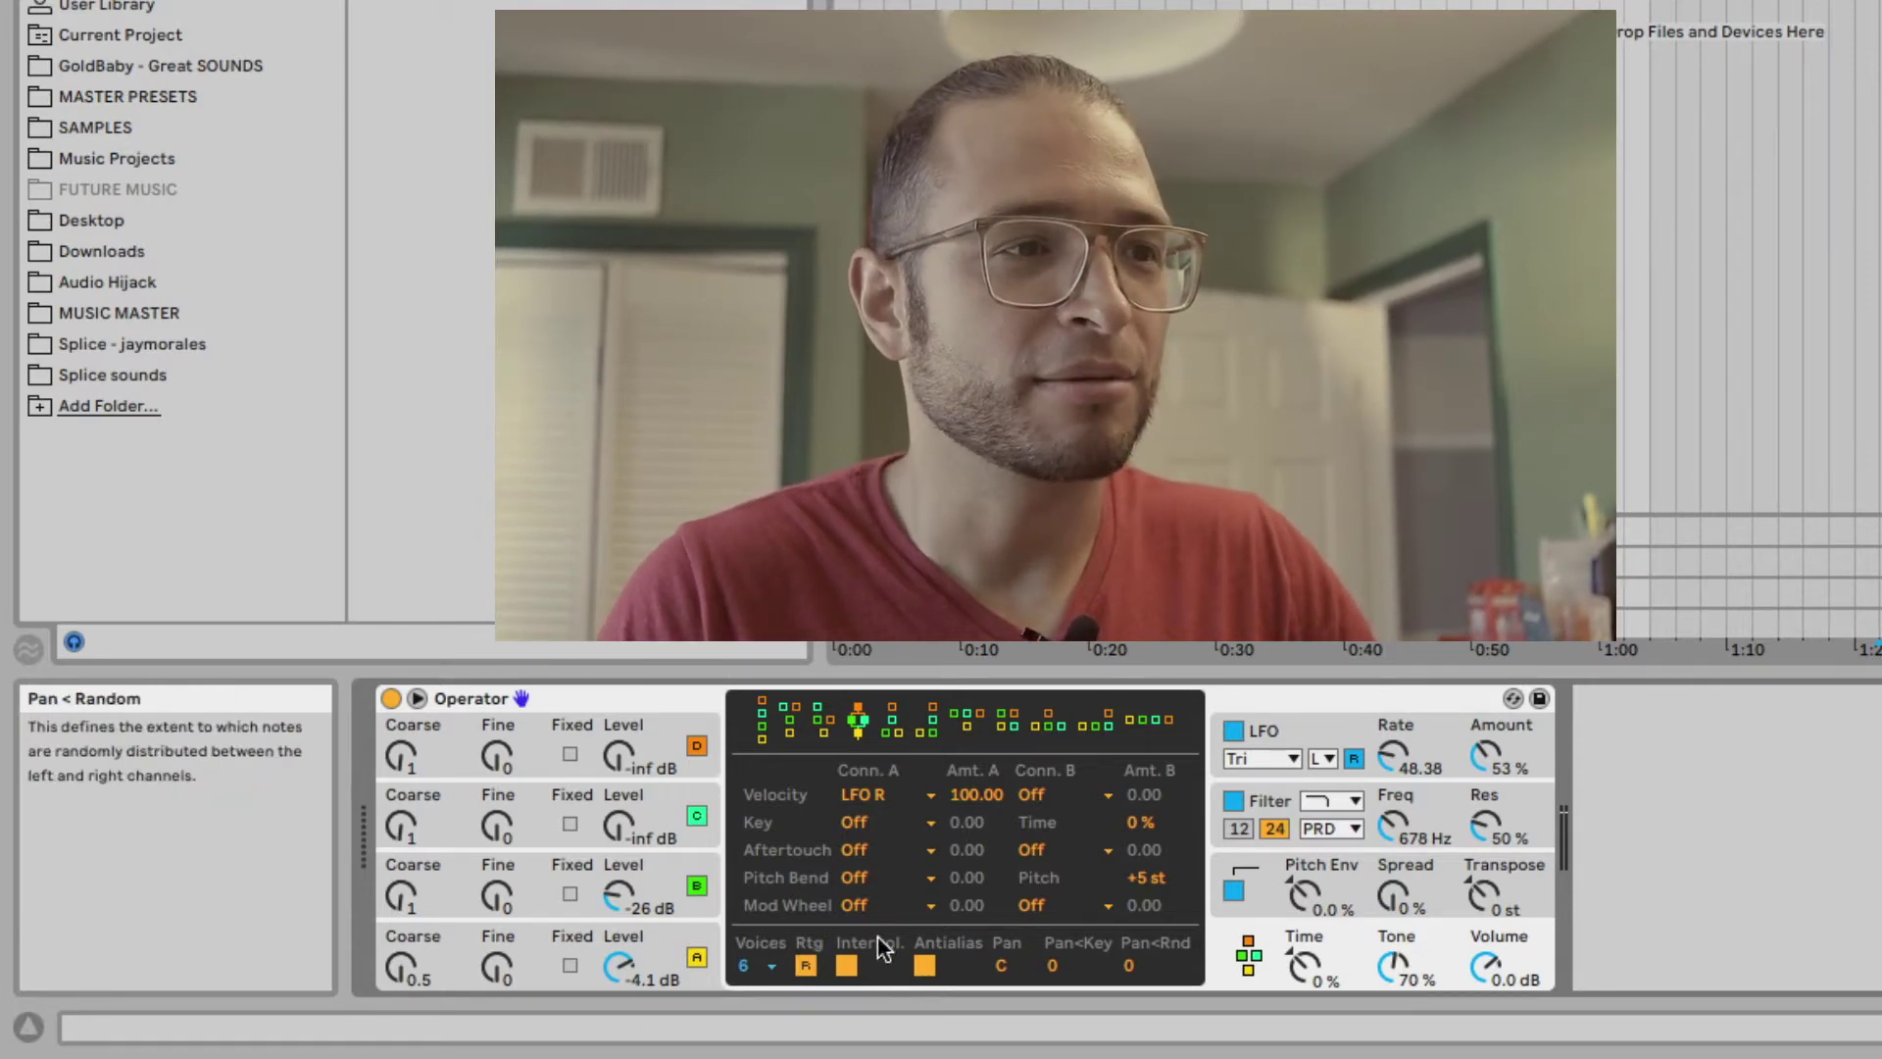
click(766, 962)
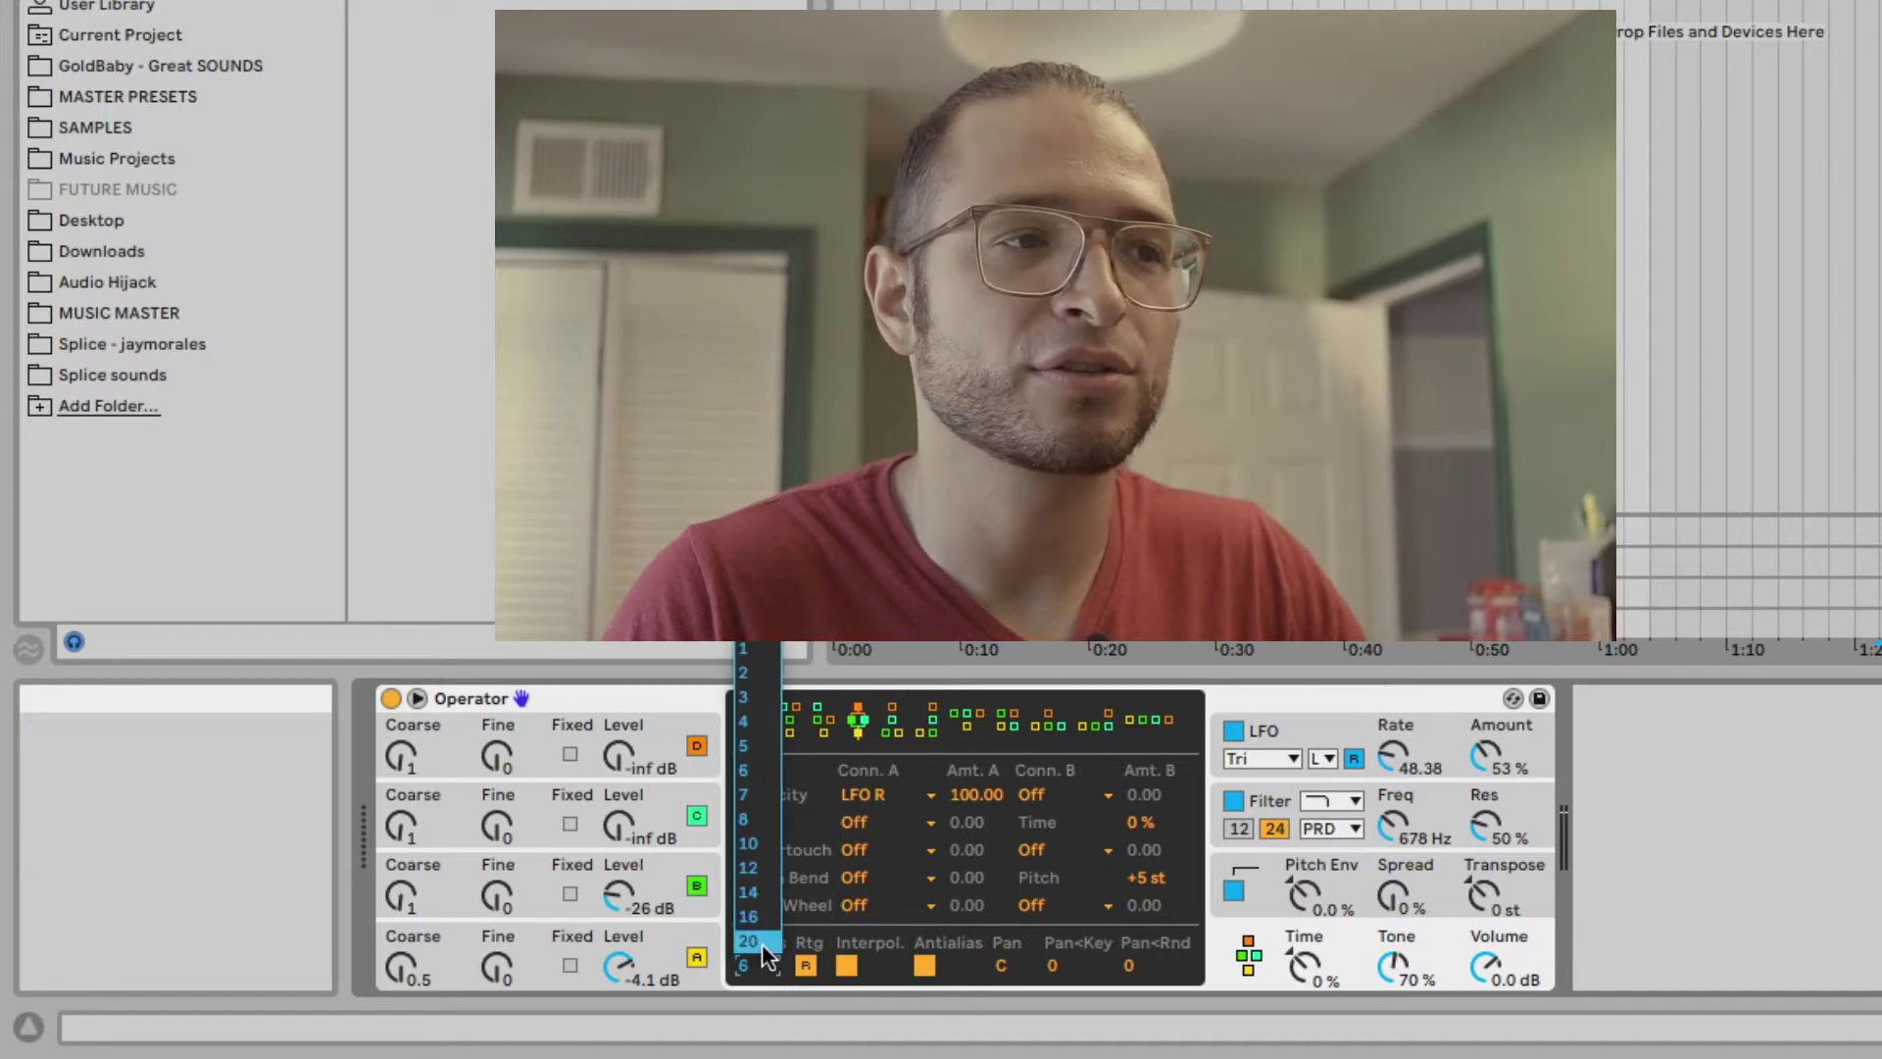
click(762, 943)
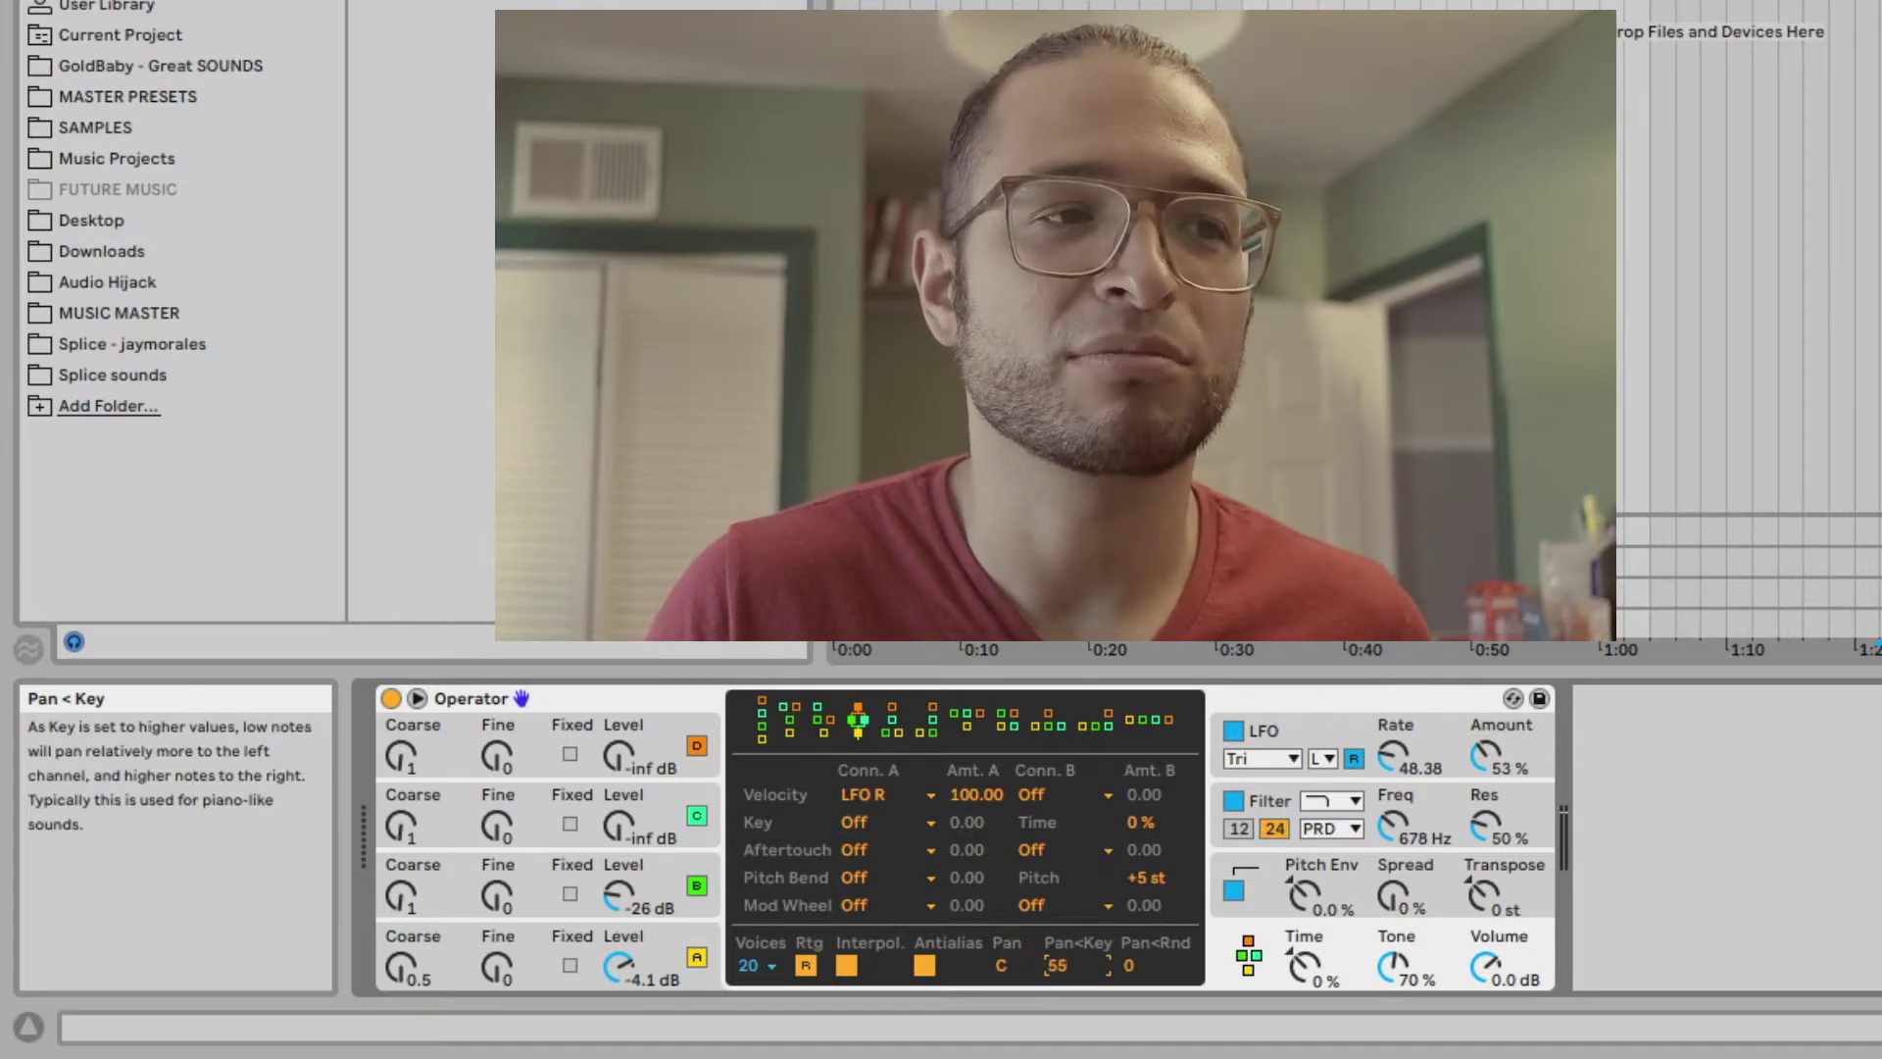
Try Pan<Key at 55 and Pan<Random at 41, resetting both to 0, and show the pitch envelope.
drag(1057, 955, 1129, 926)
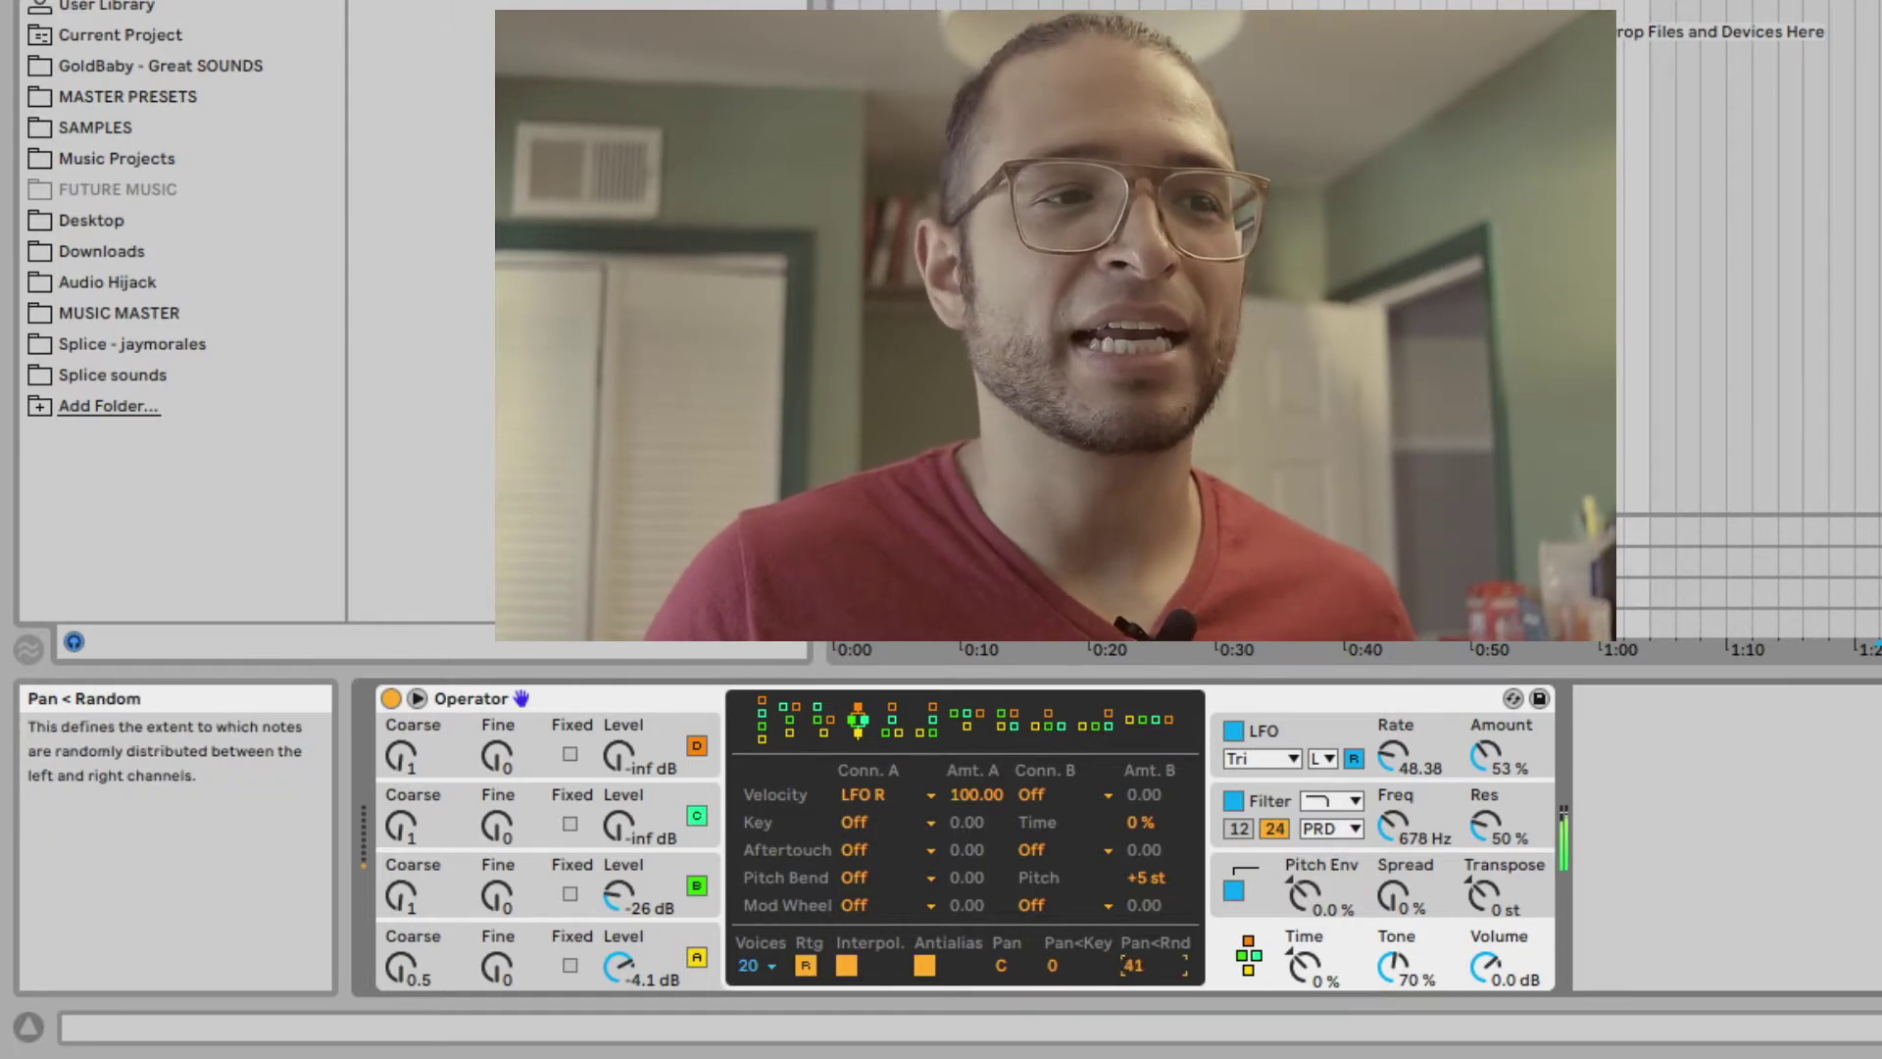
double_click(1137, 971)
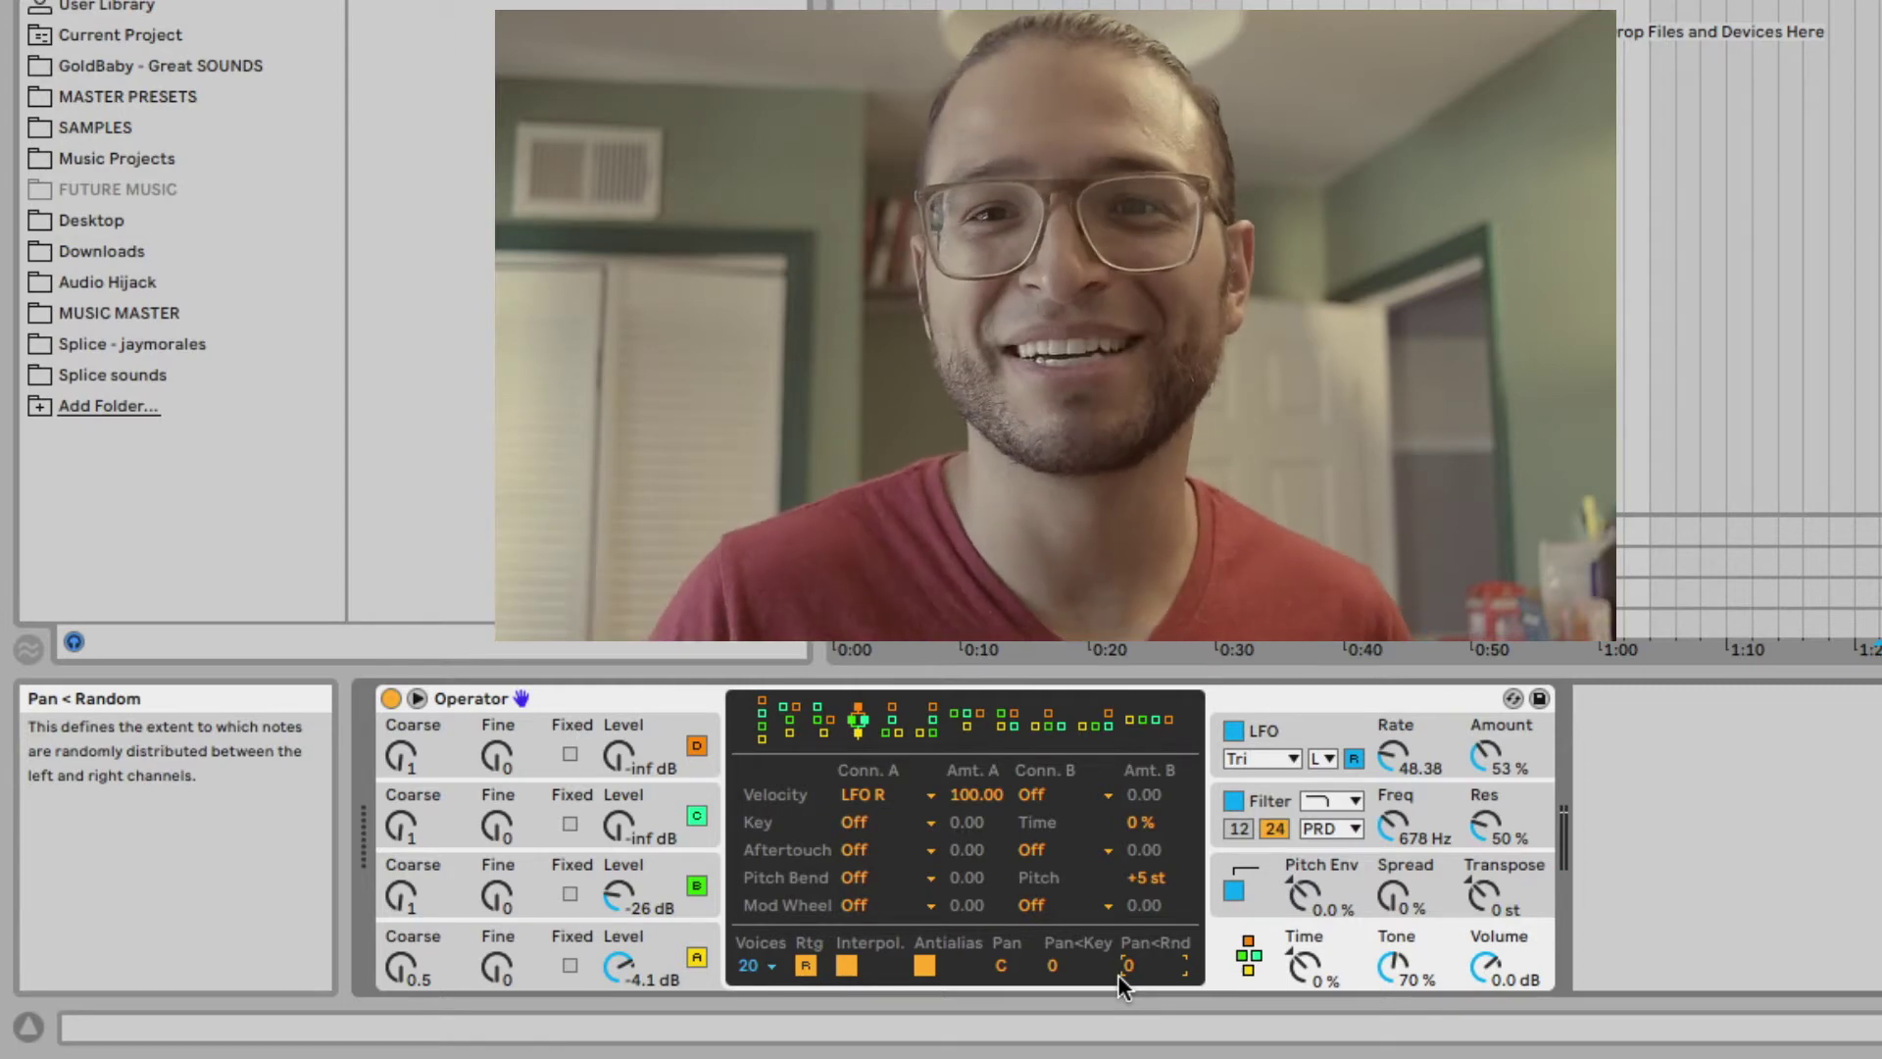
click(1243, 897)
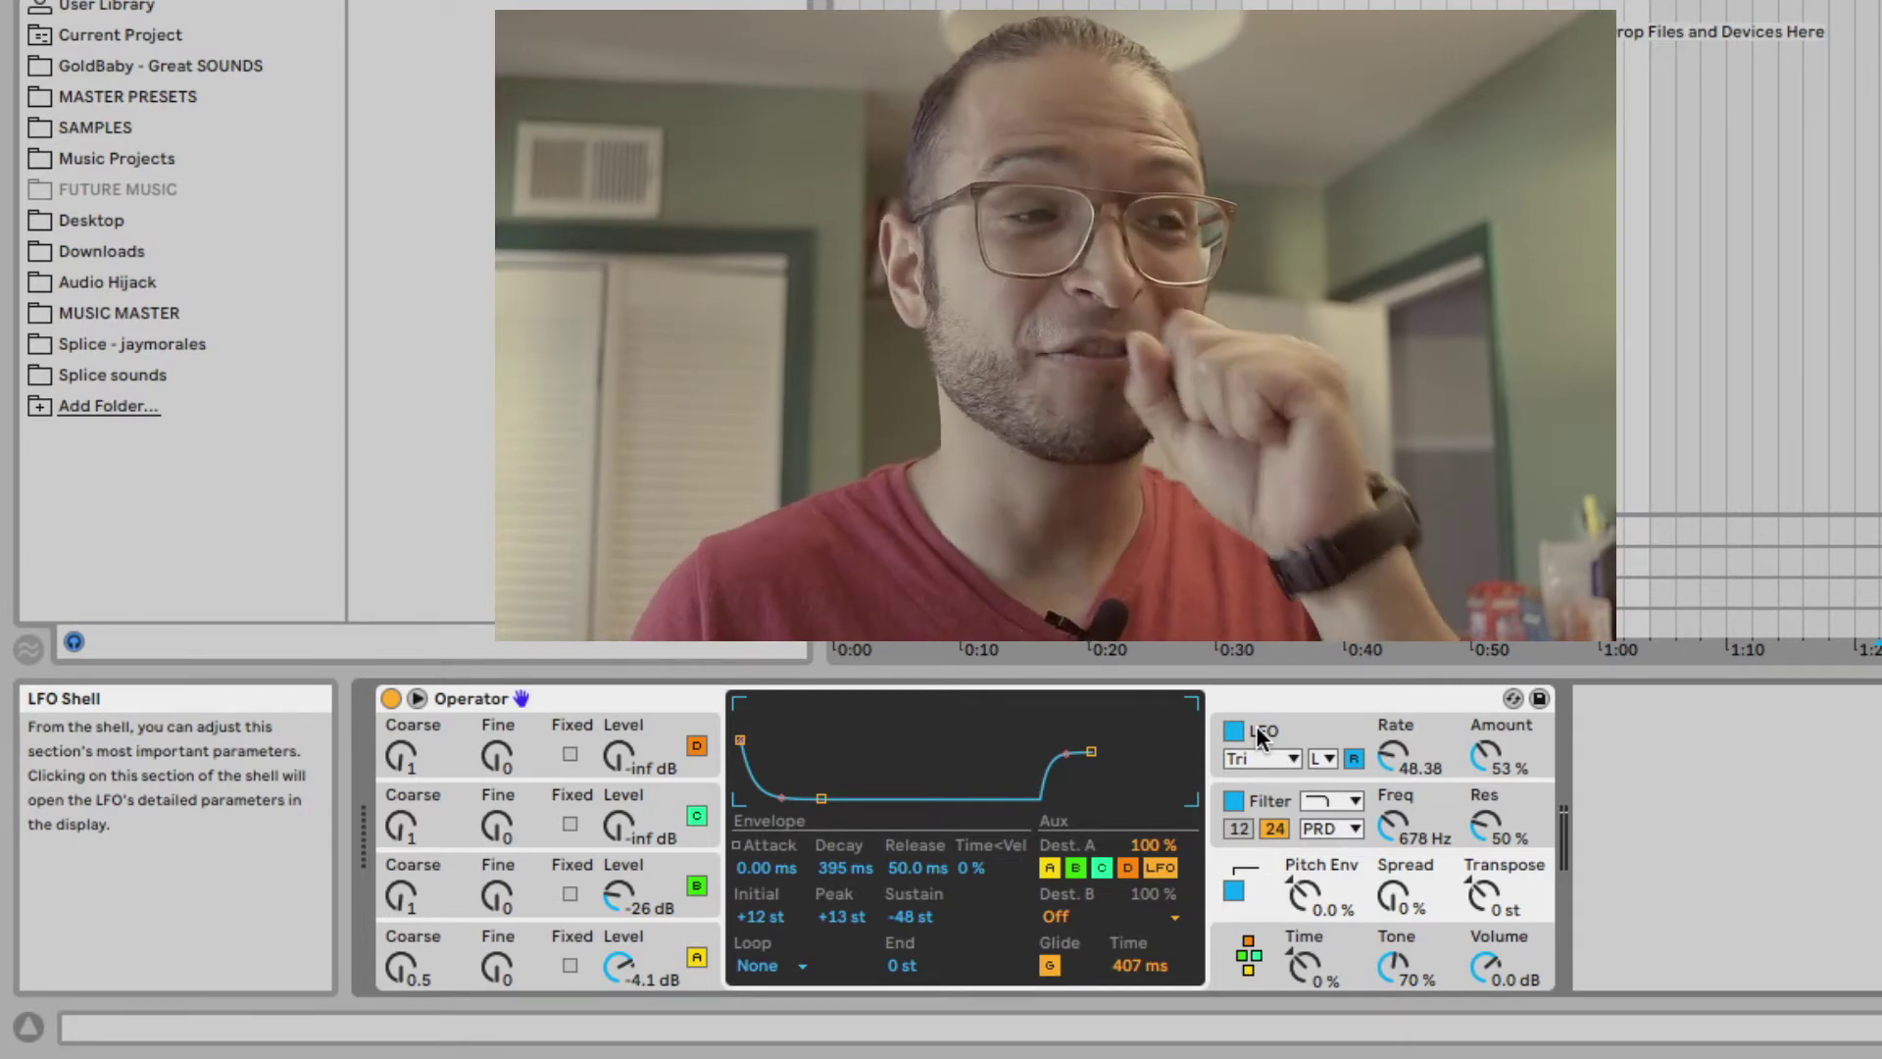
Turn off oscillators B, C and D so that only oscillator A remains on.
click(675, 862)
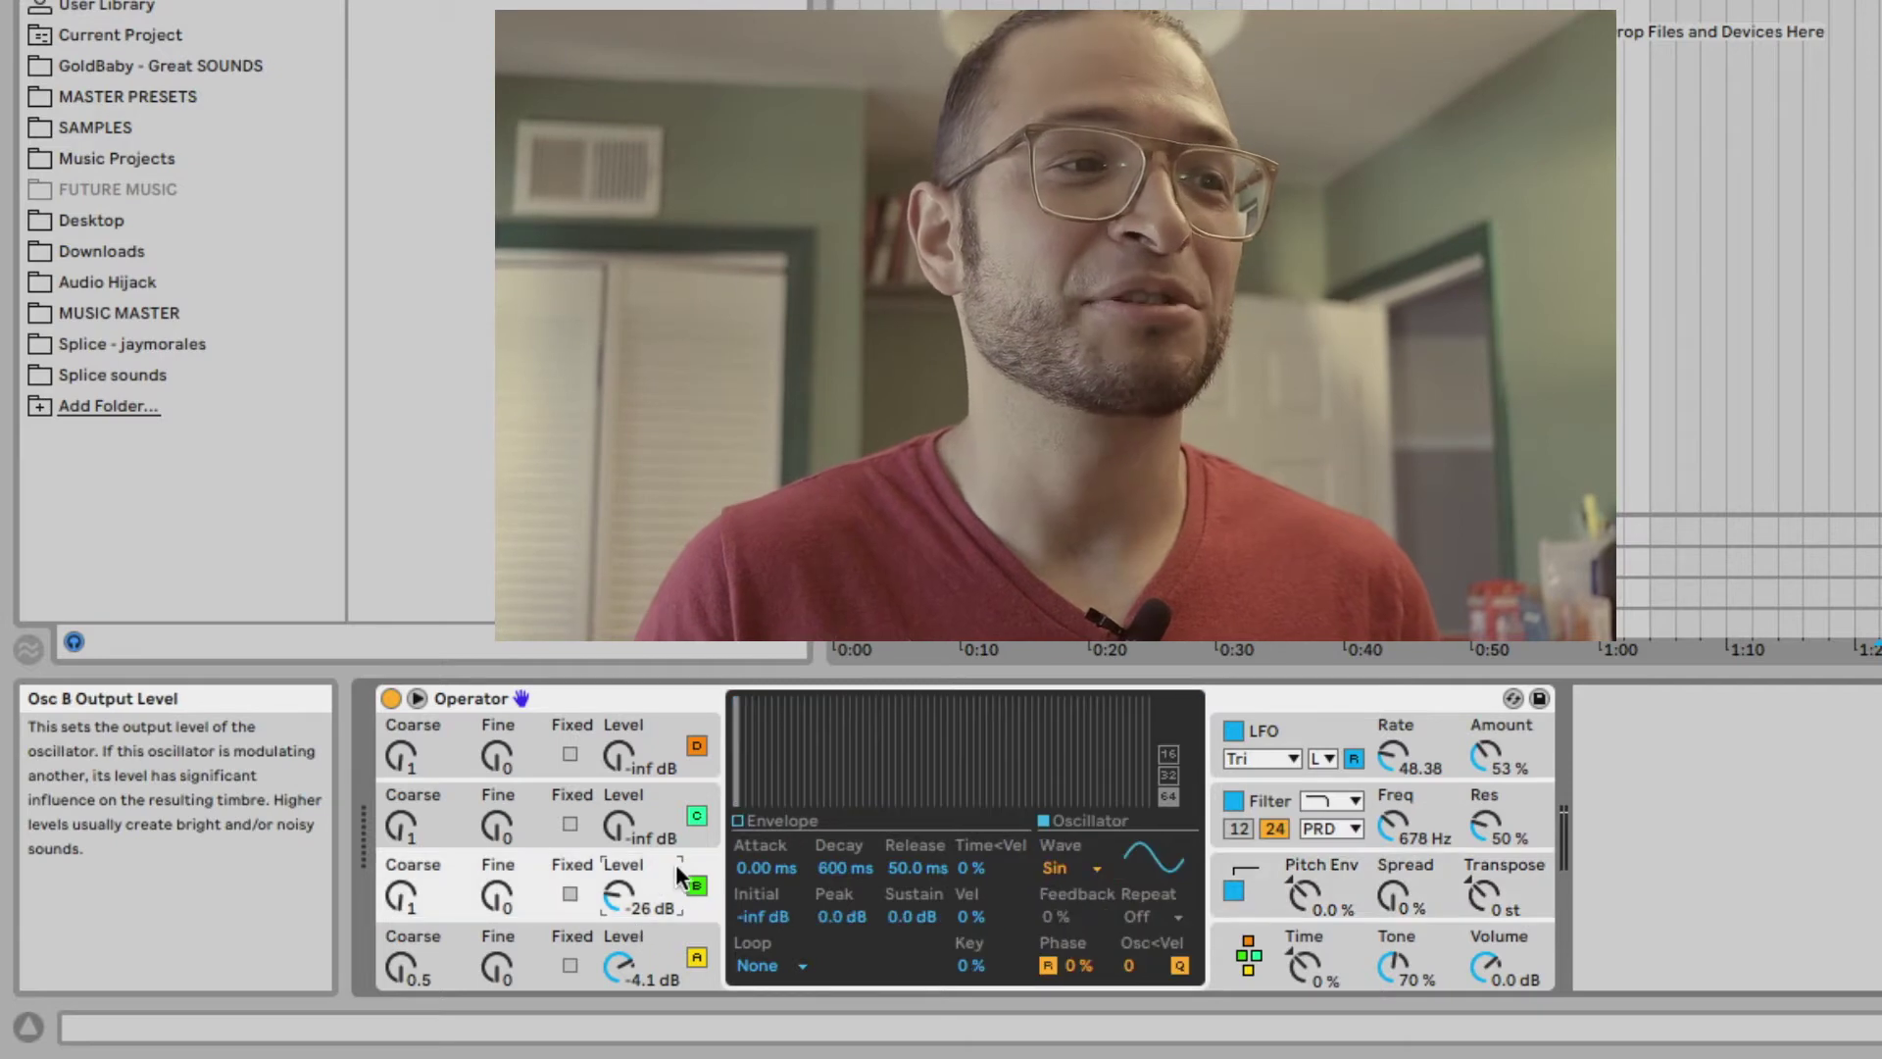
click(696, 885)
click(696, 816)
click(696, 745)
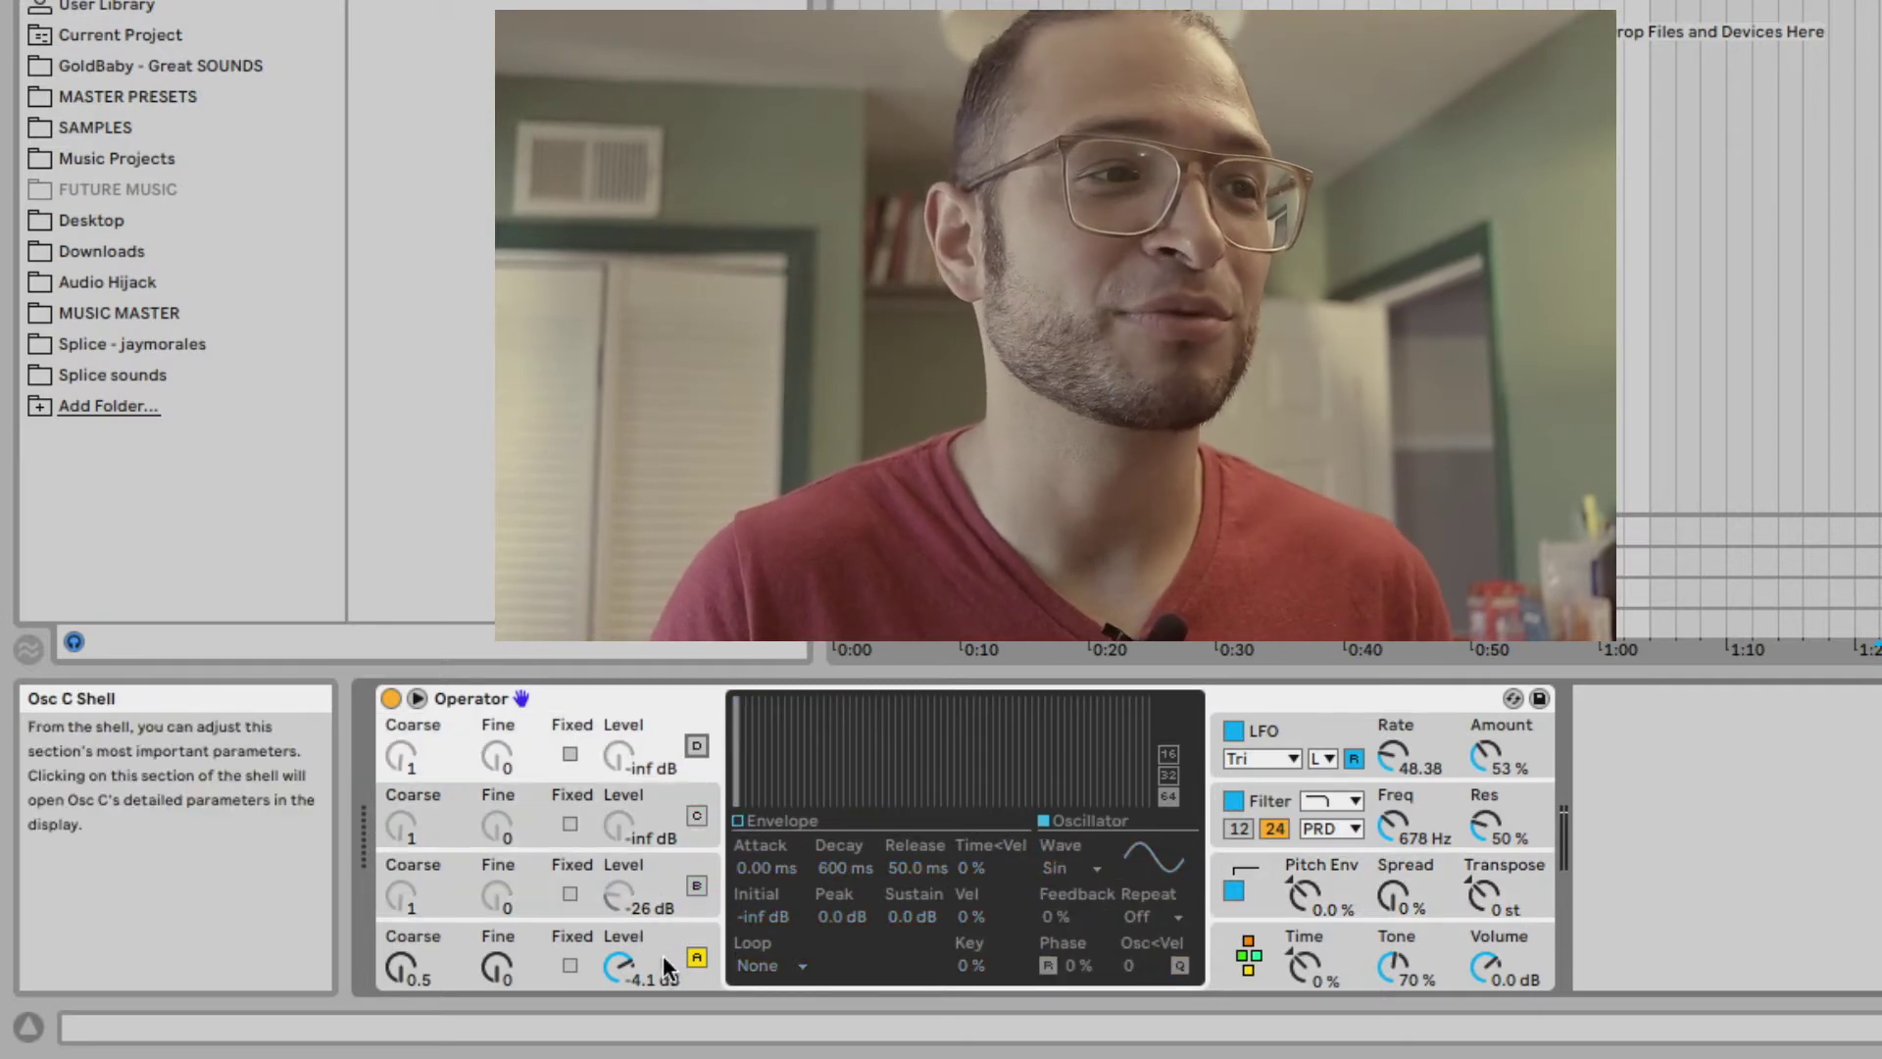
Change oscillator A's waveform to Sin.
click(663, 955)
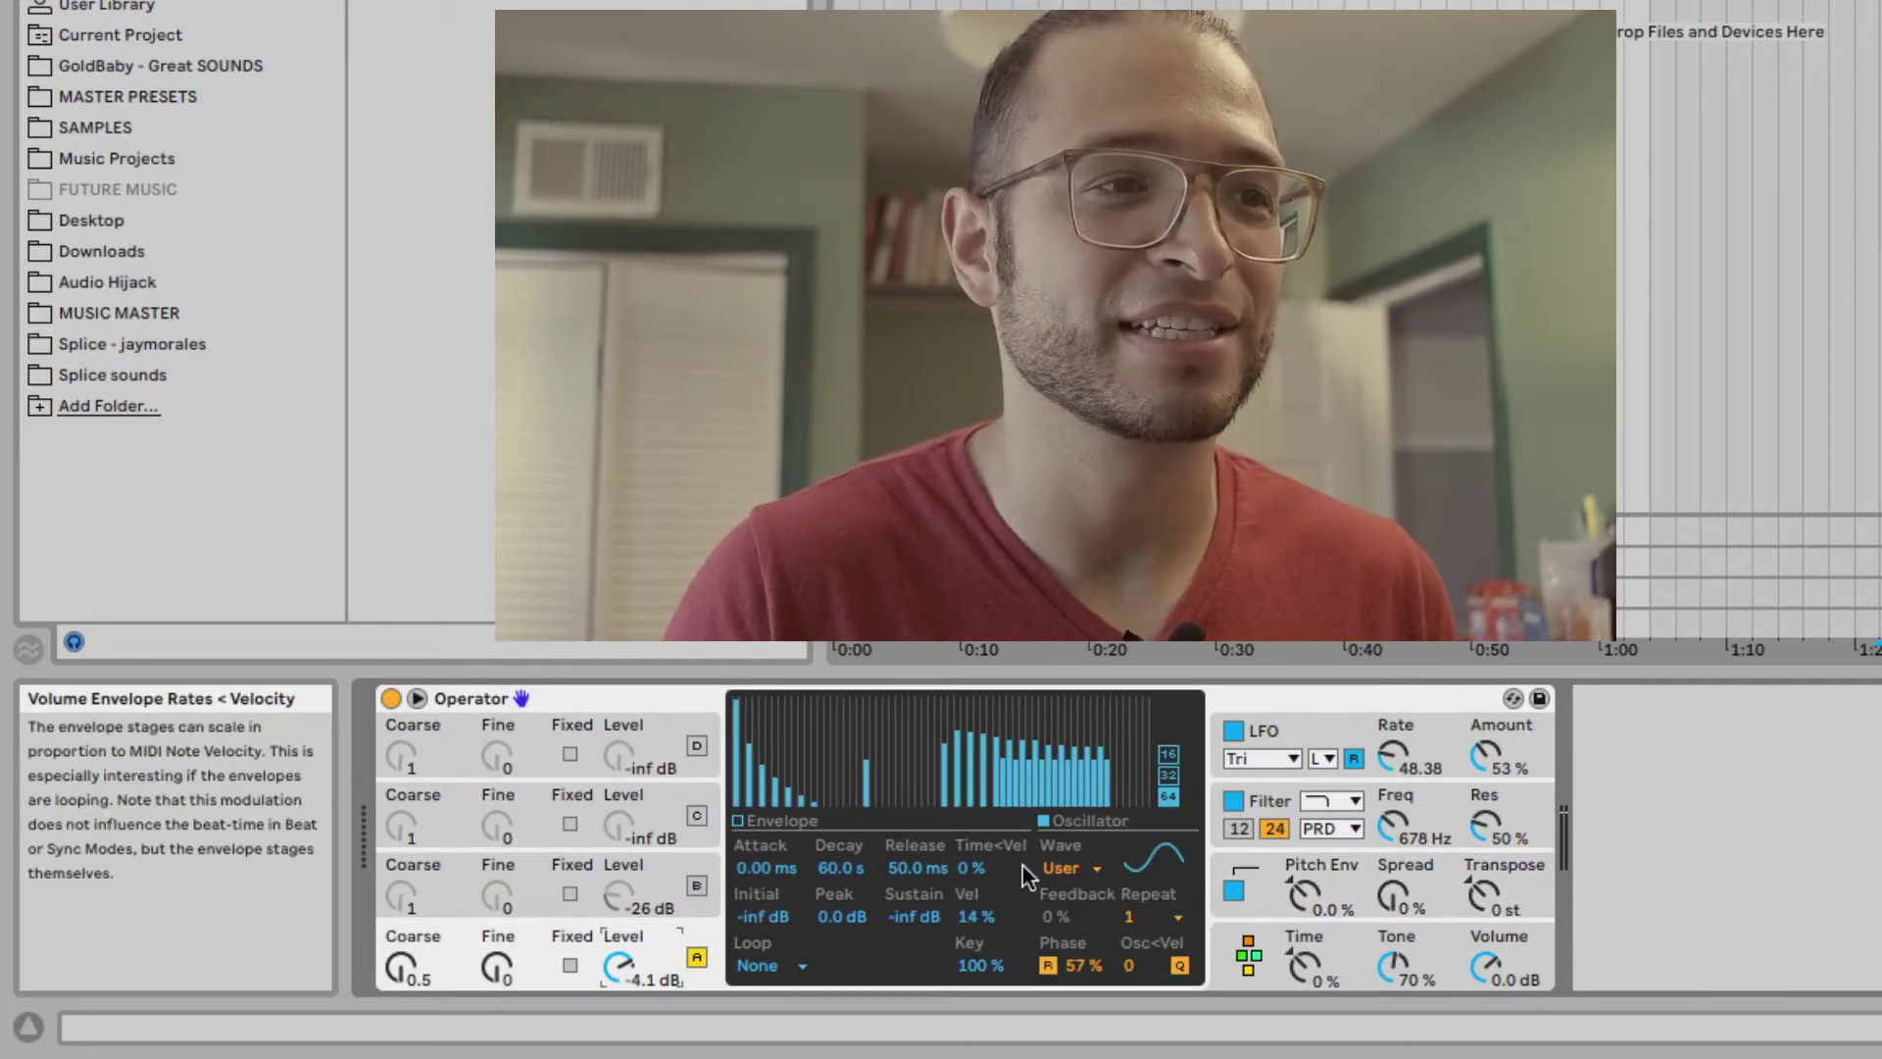
click(1066, 867)
click(1064, 306)
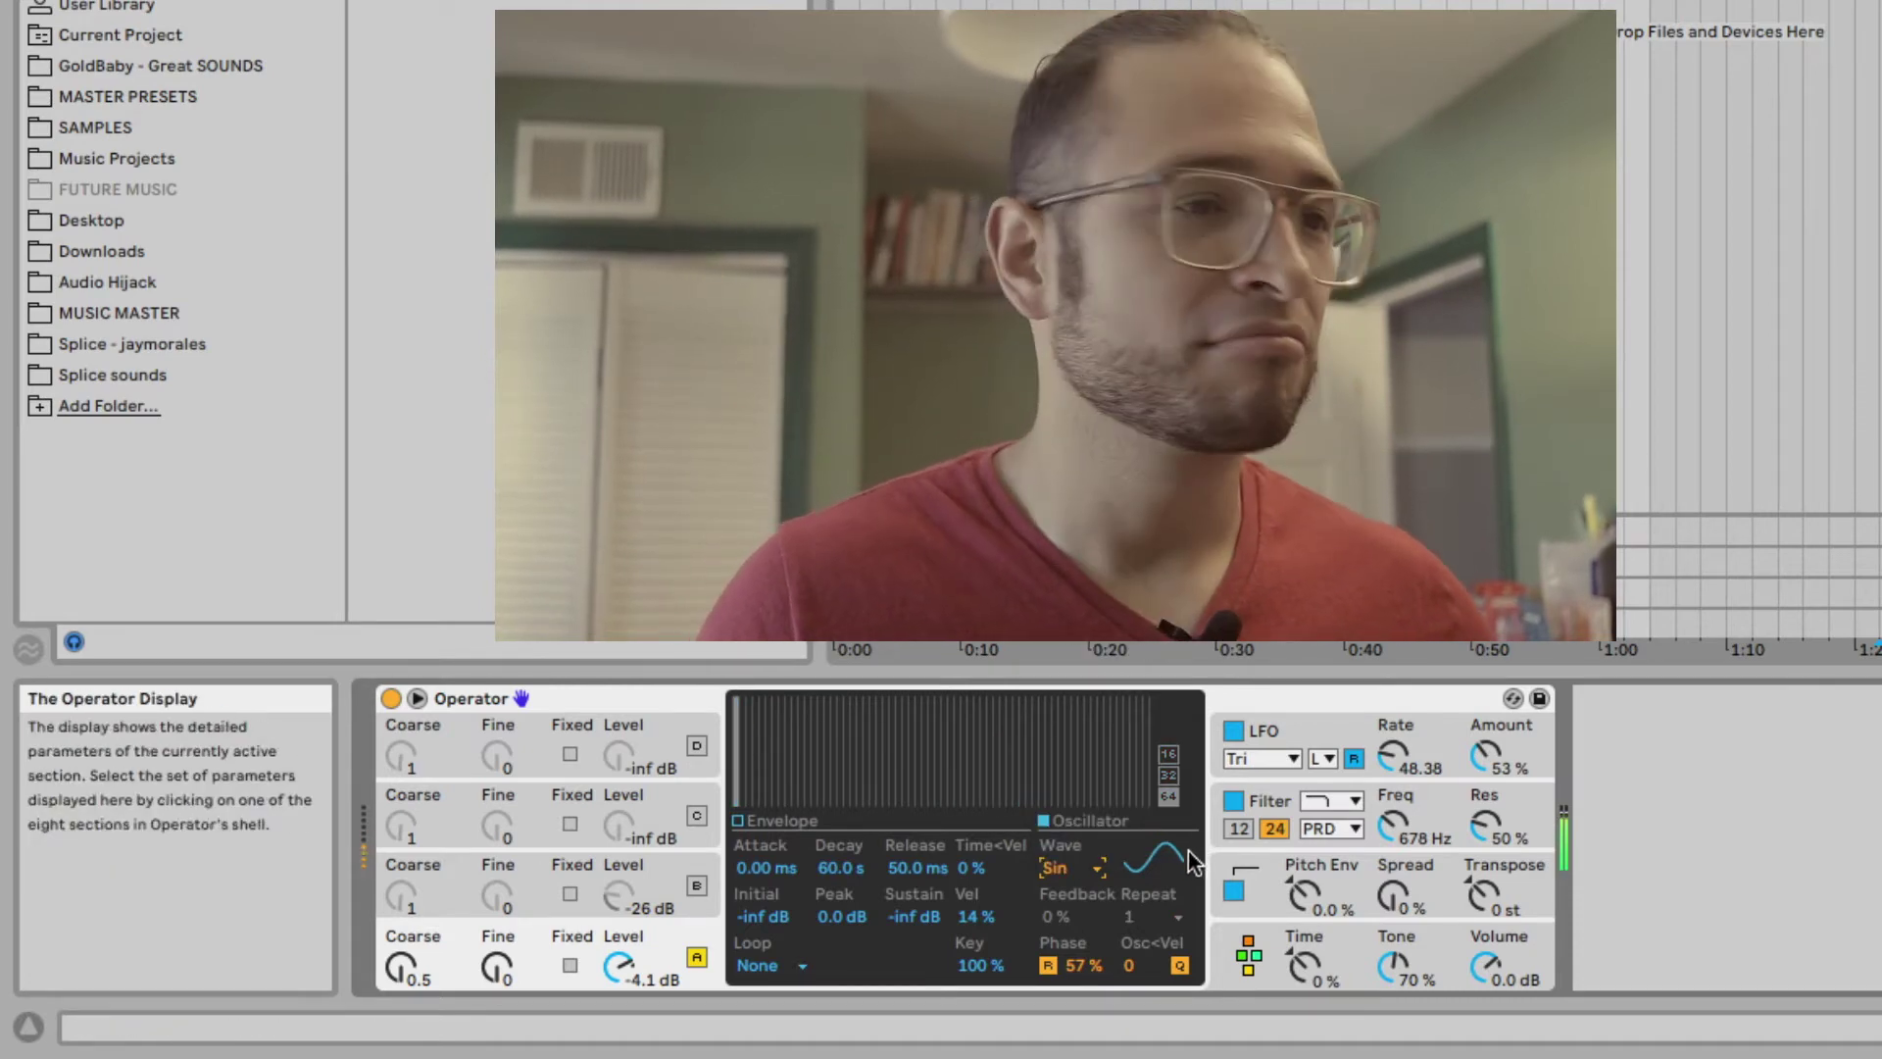
Set the filter to 220 Hz with 16 % resonance, and shorten its envelope decay to 395 ms.
drag(1413, 821, 1413, 835)
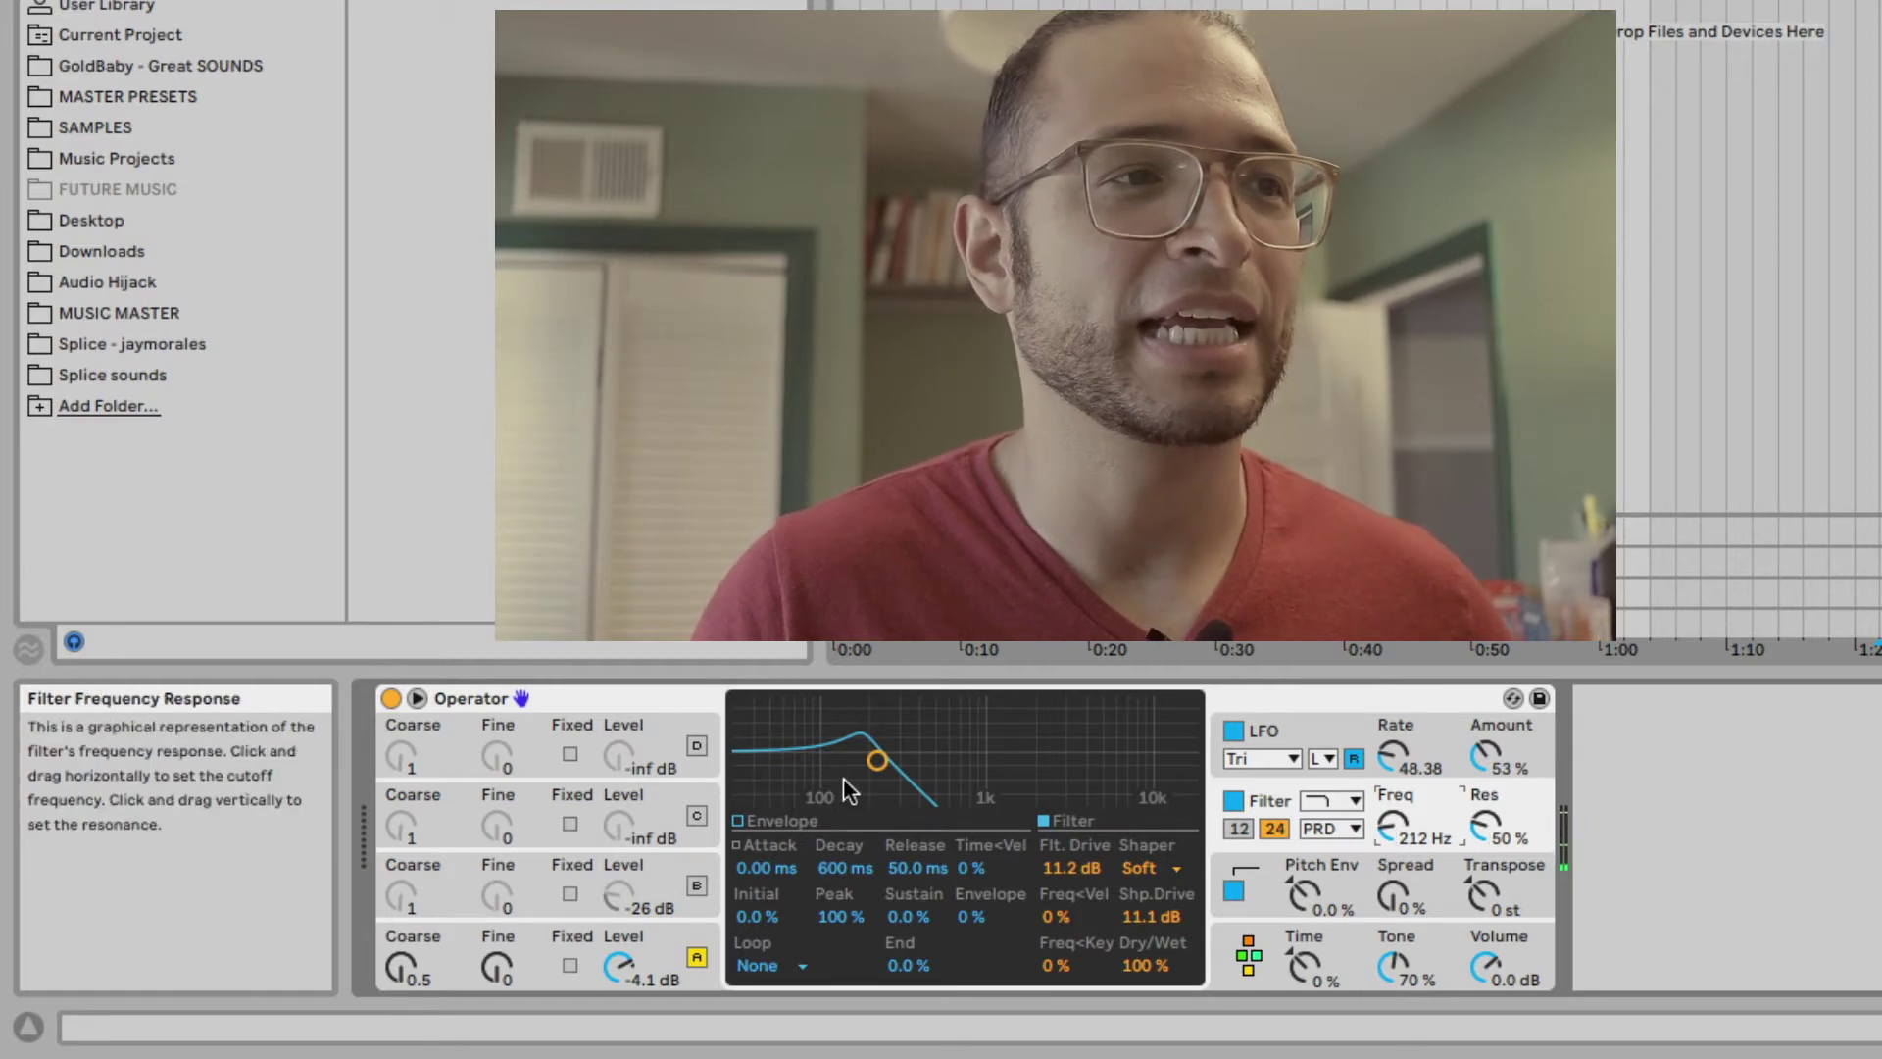
drag(878, 760, 880, 784)
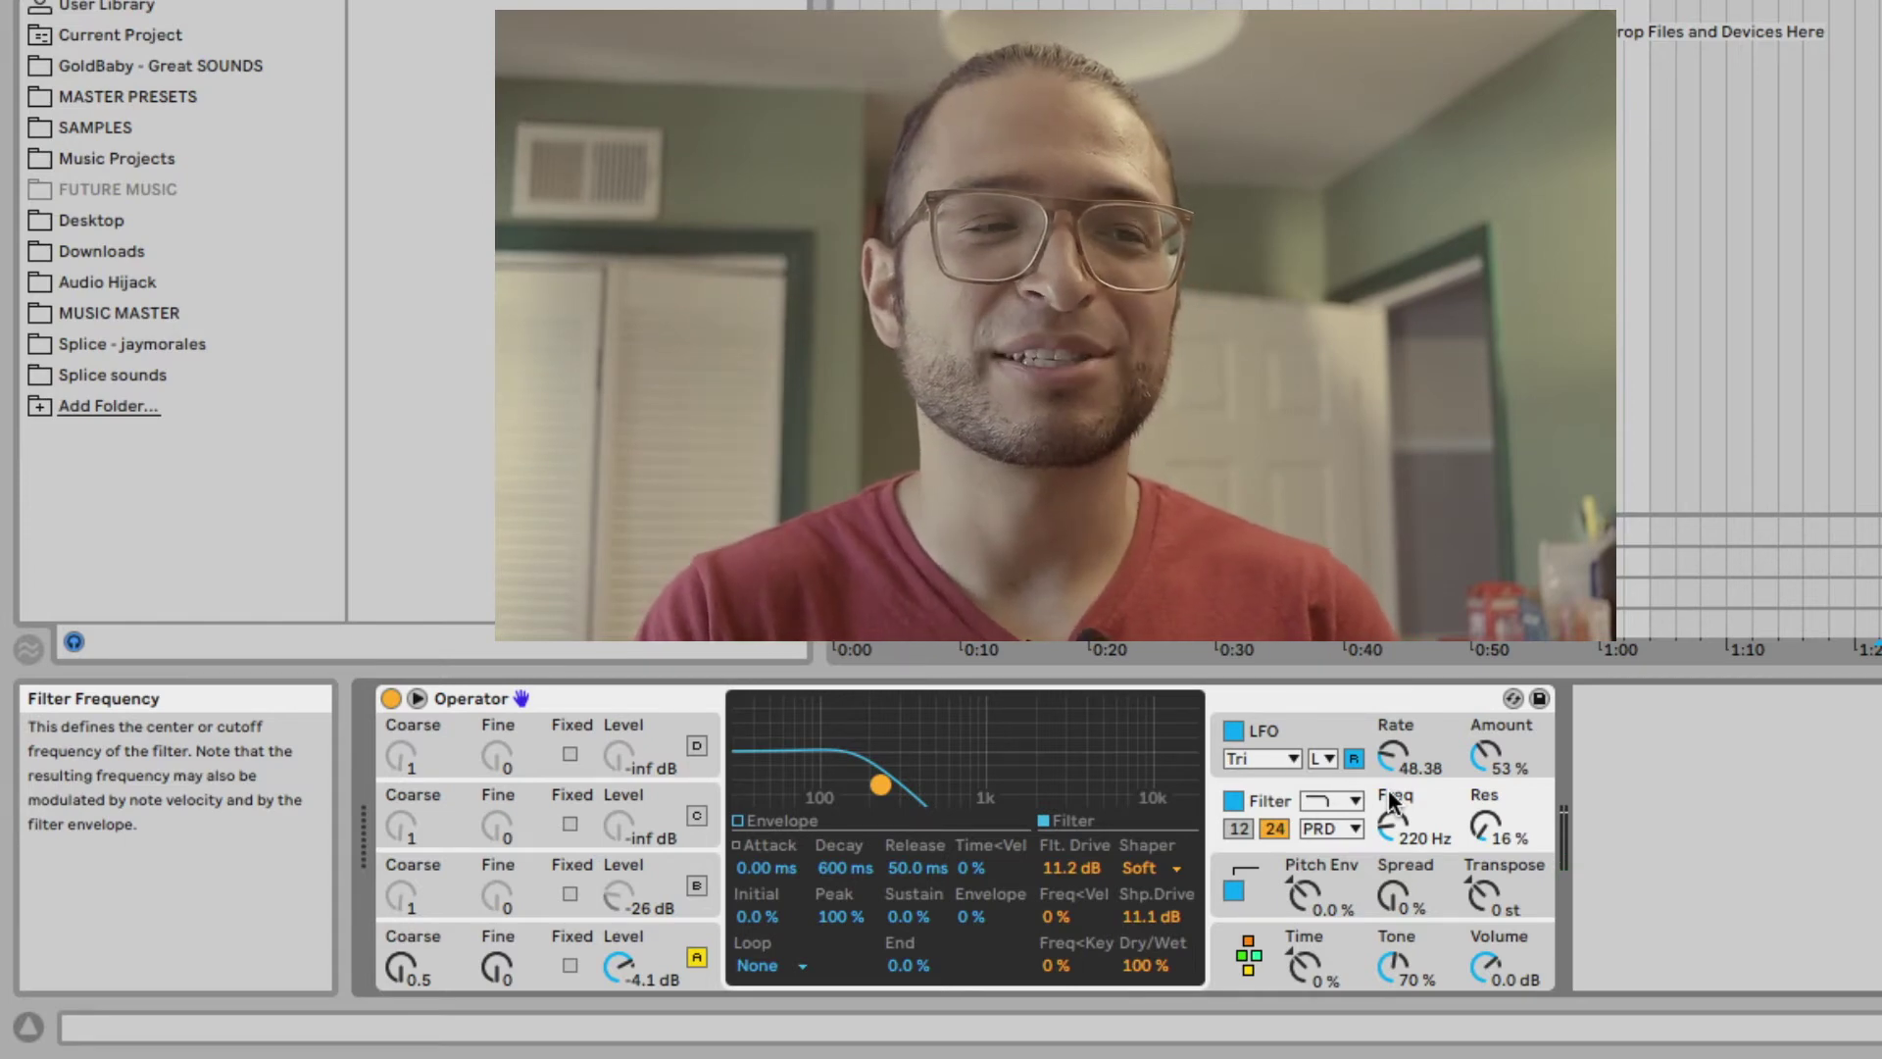
click(740, 824)
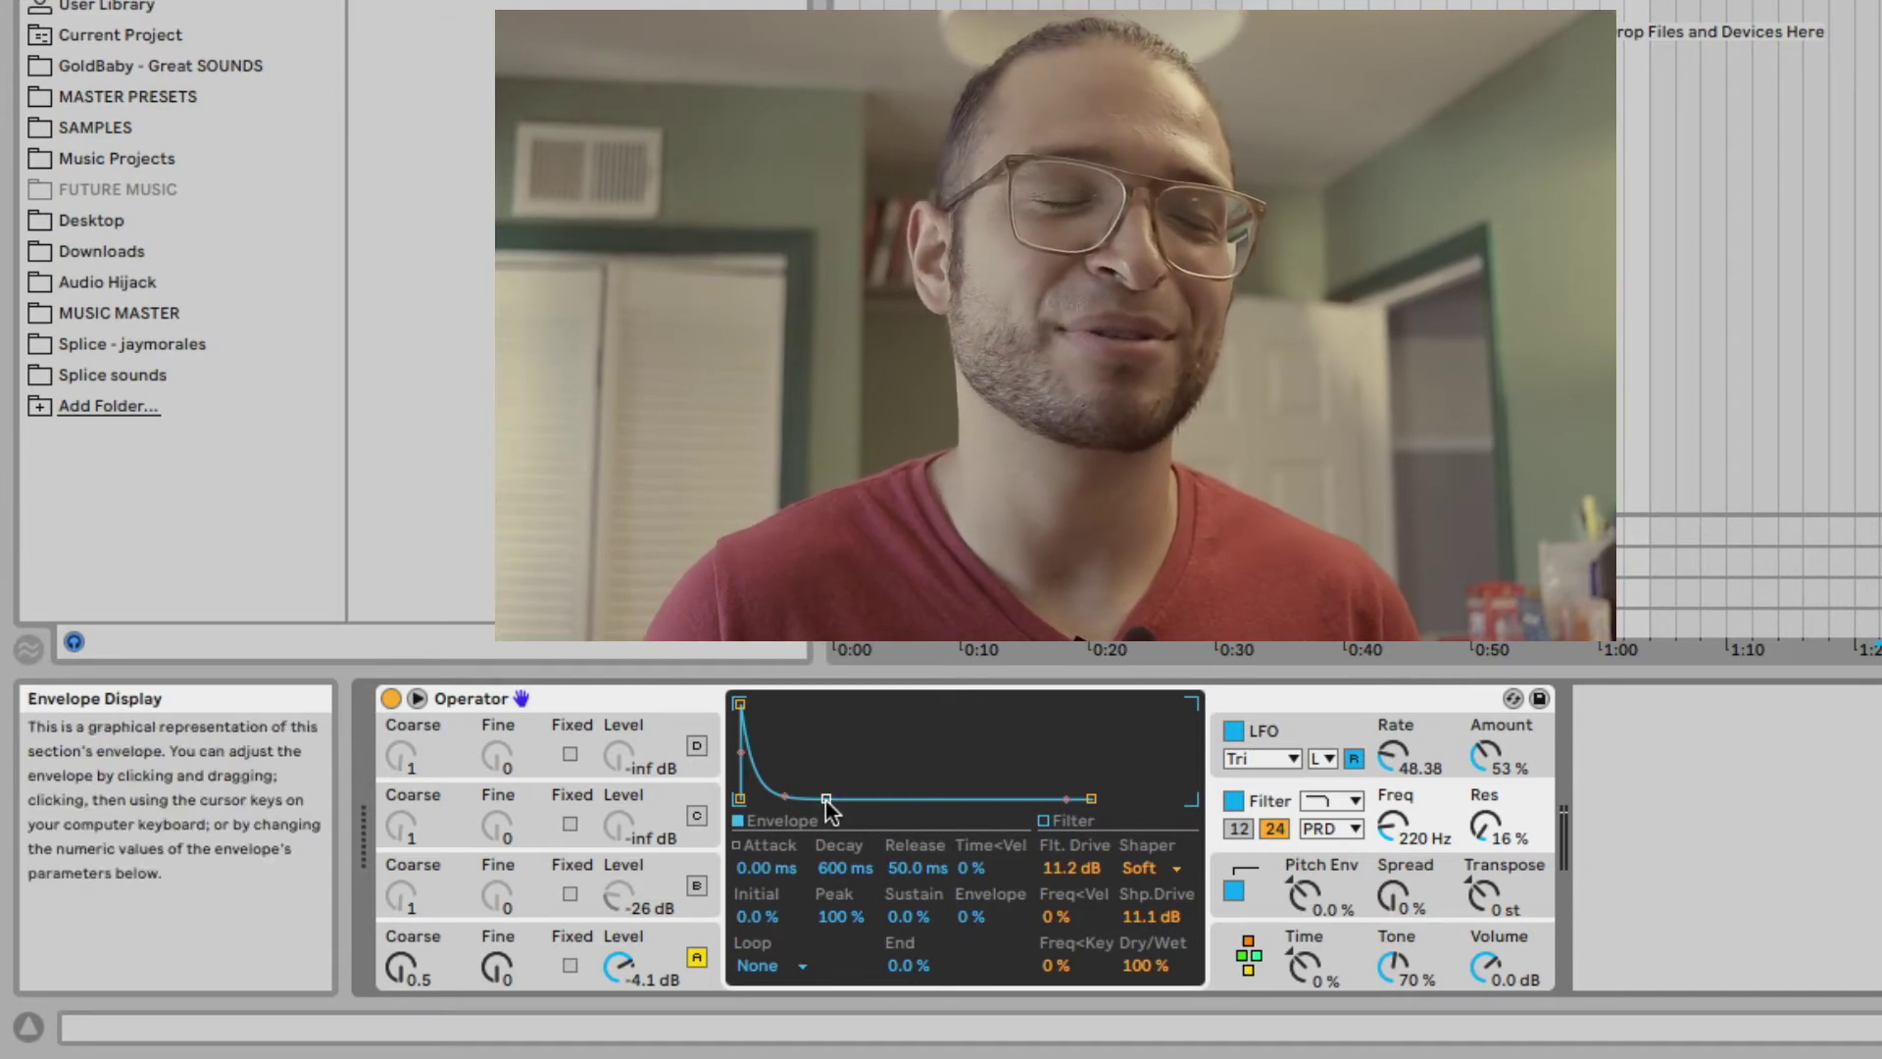
drag(831, 799, 841, 799)
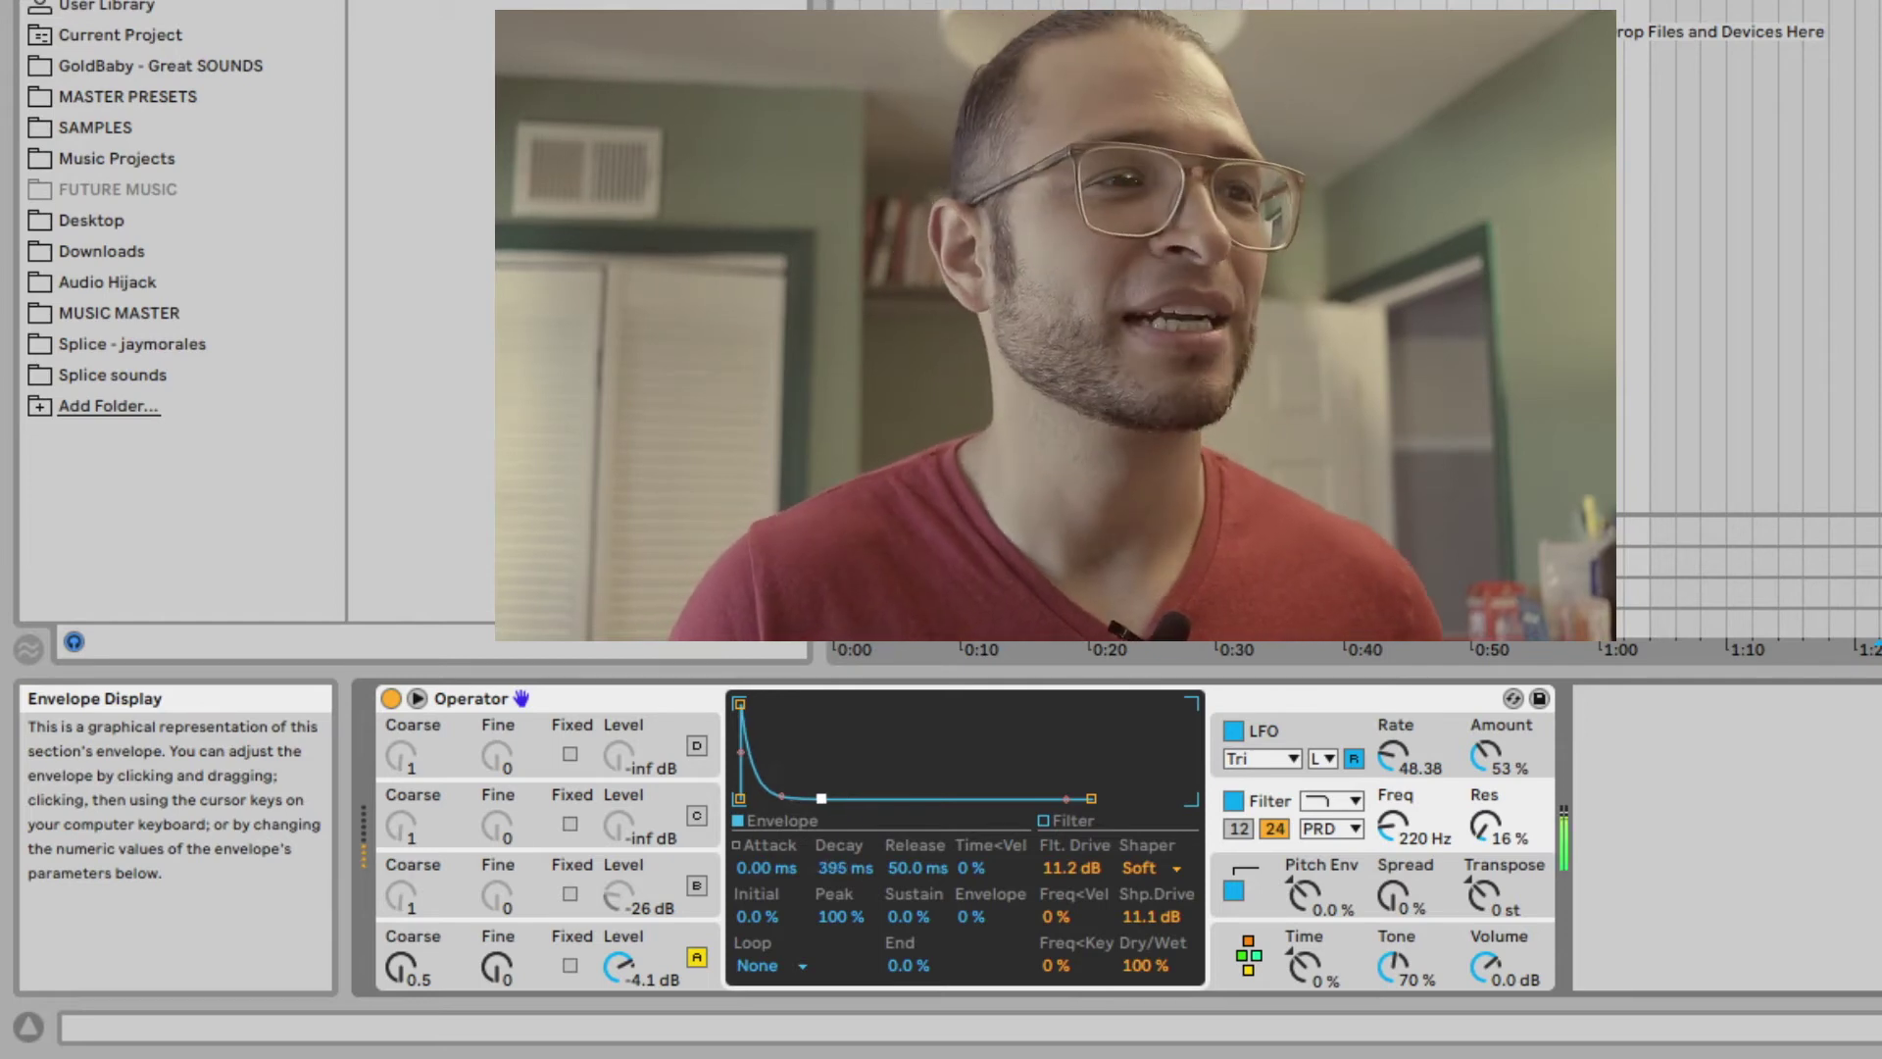
Show oscillator A's volume envelope and shorten its decay to 152 ms.
click(617, 968)
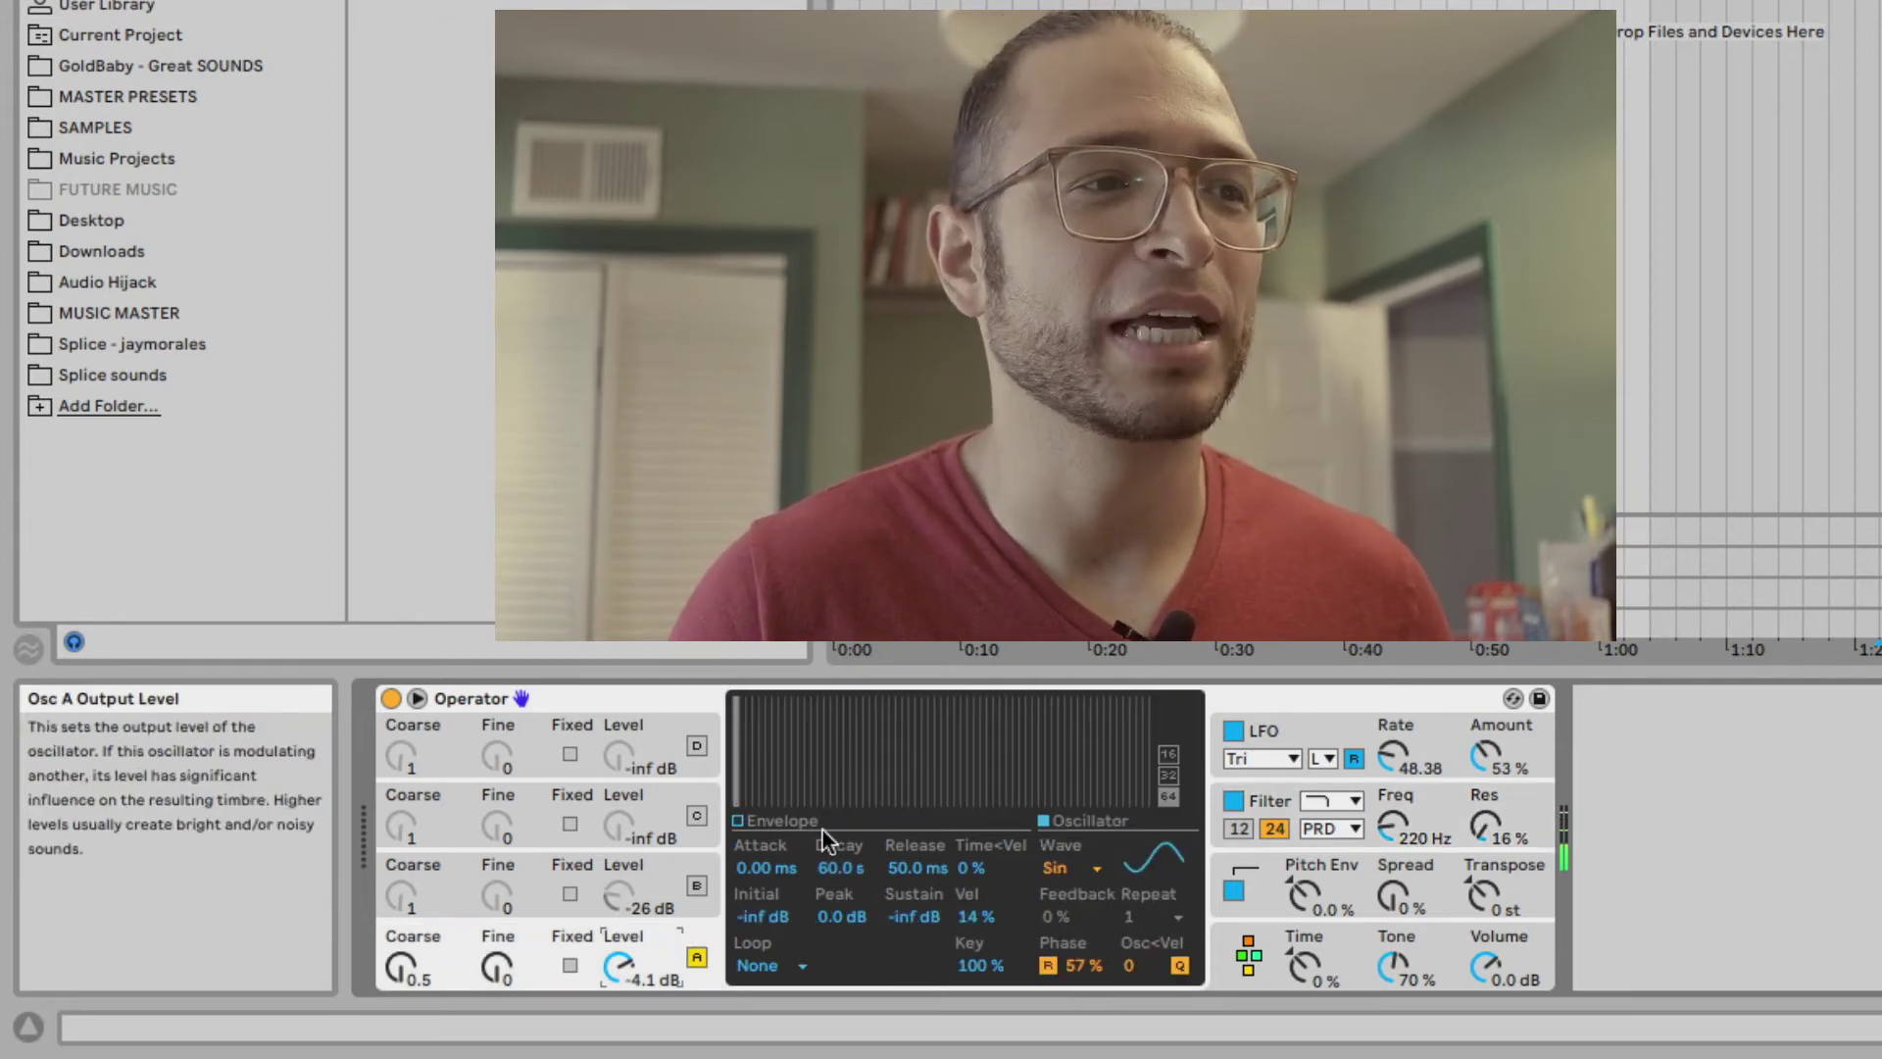
click(740, 822)
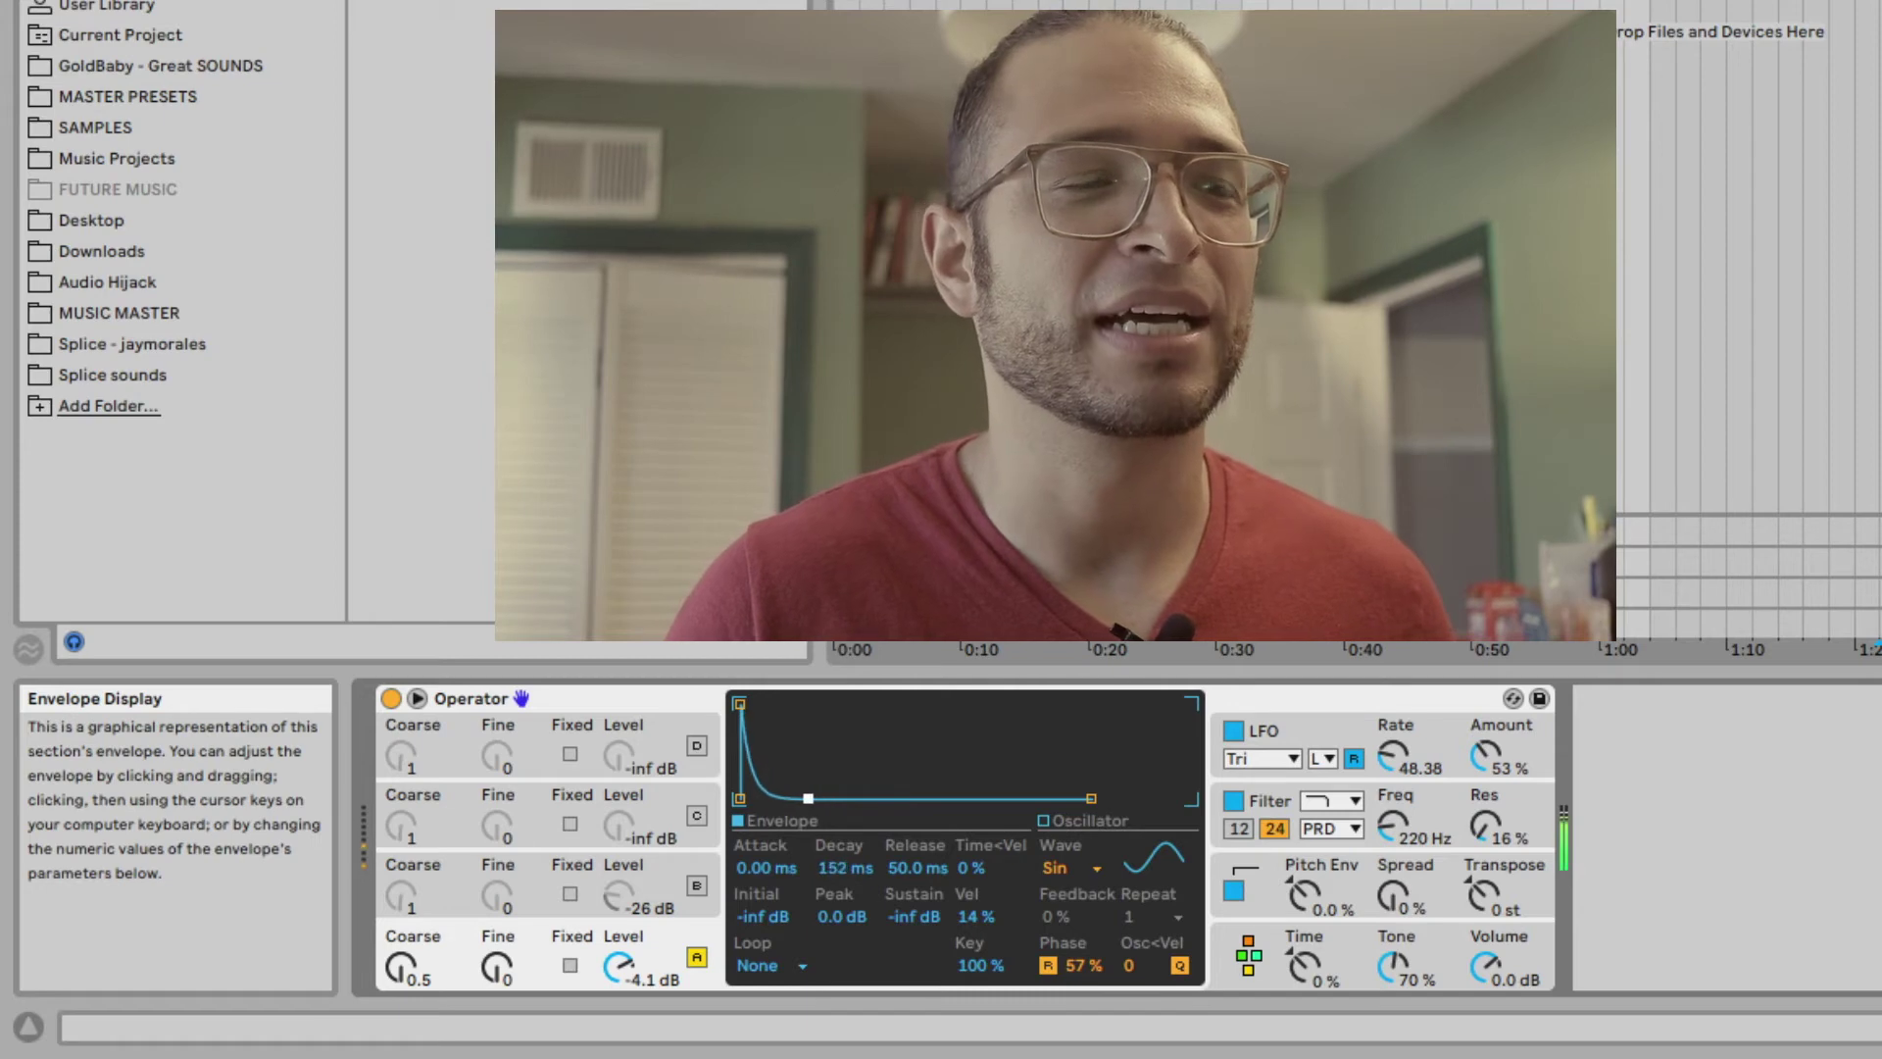
Set the filter to 179 Hz with a 10.9 ms envelope decay, the MS2 circuit and 19.1 dB of filter drive.
mouse_move(1392, 827)
mouse_down()
mouse_move(1392, 775)
mouse_move(1392, 846)
mouse_up()
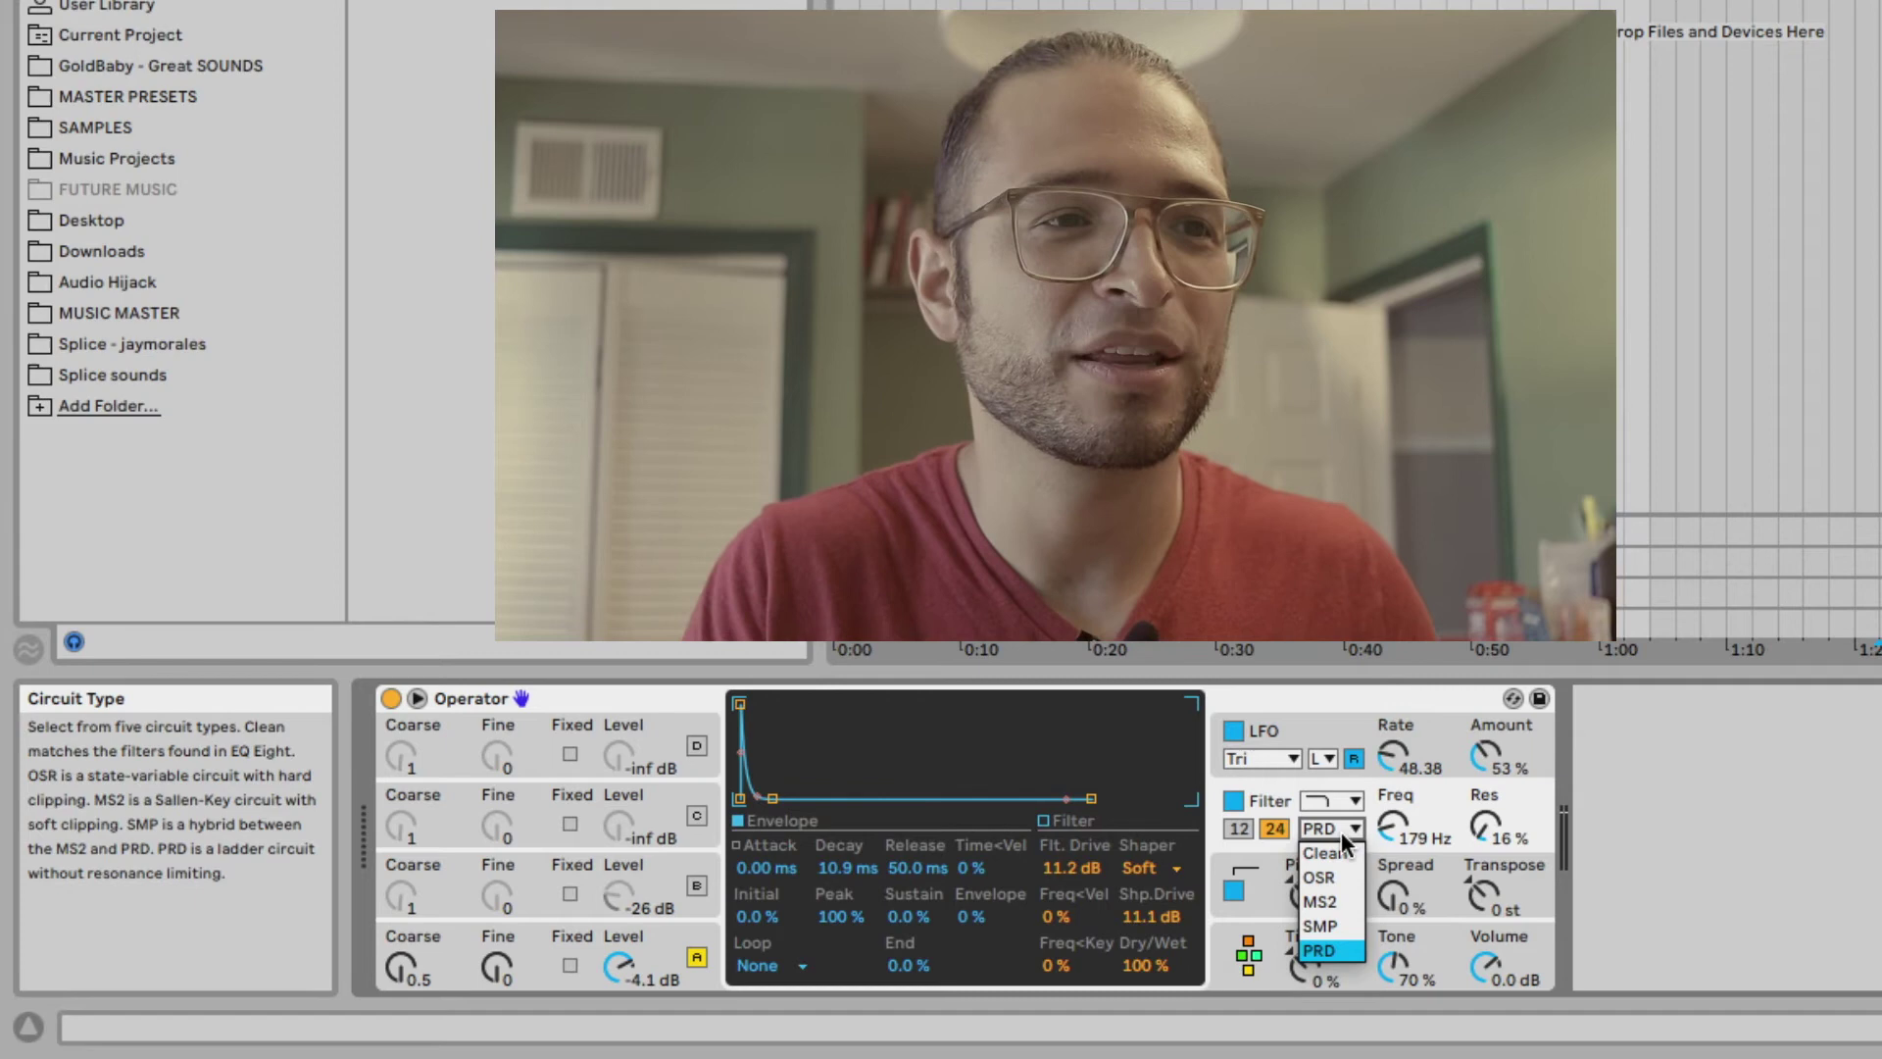
click(1340, 896)
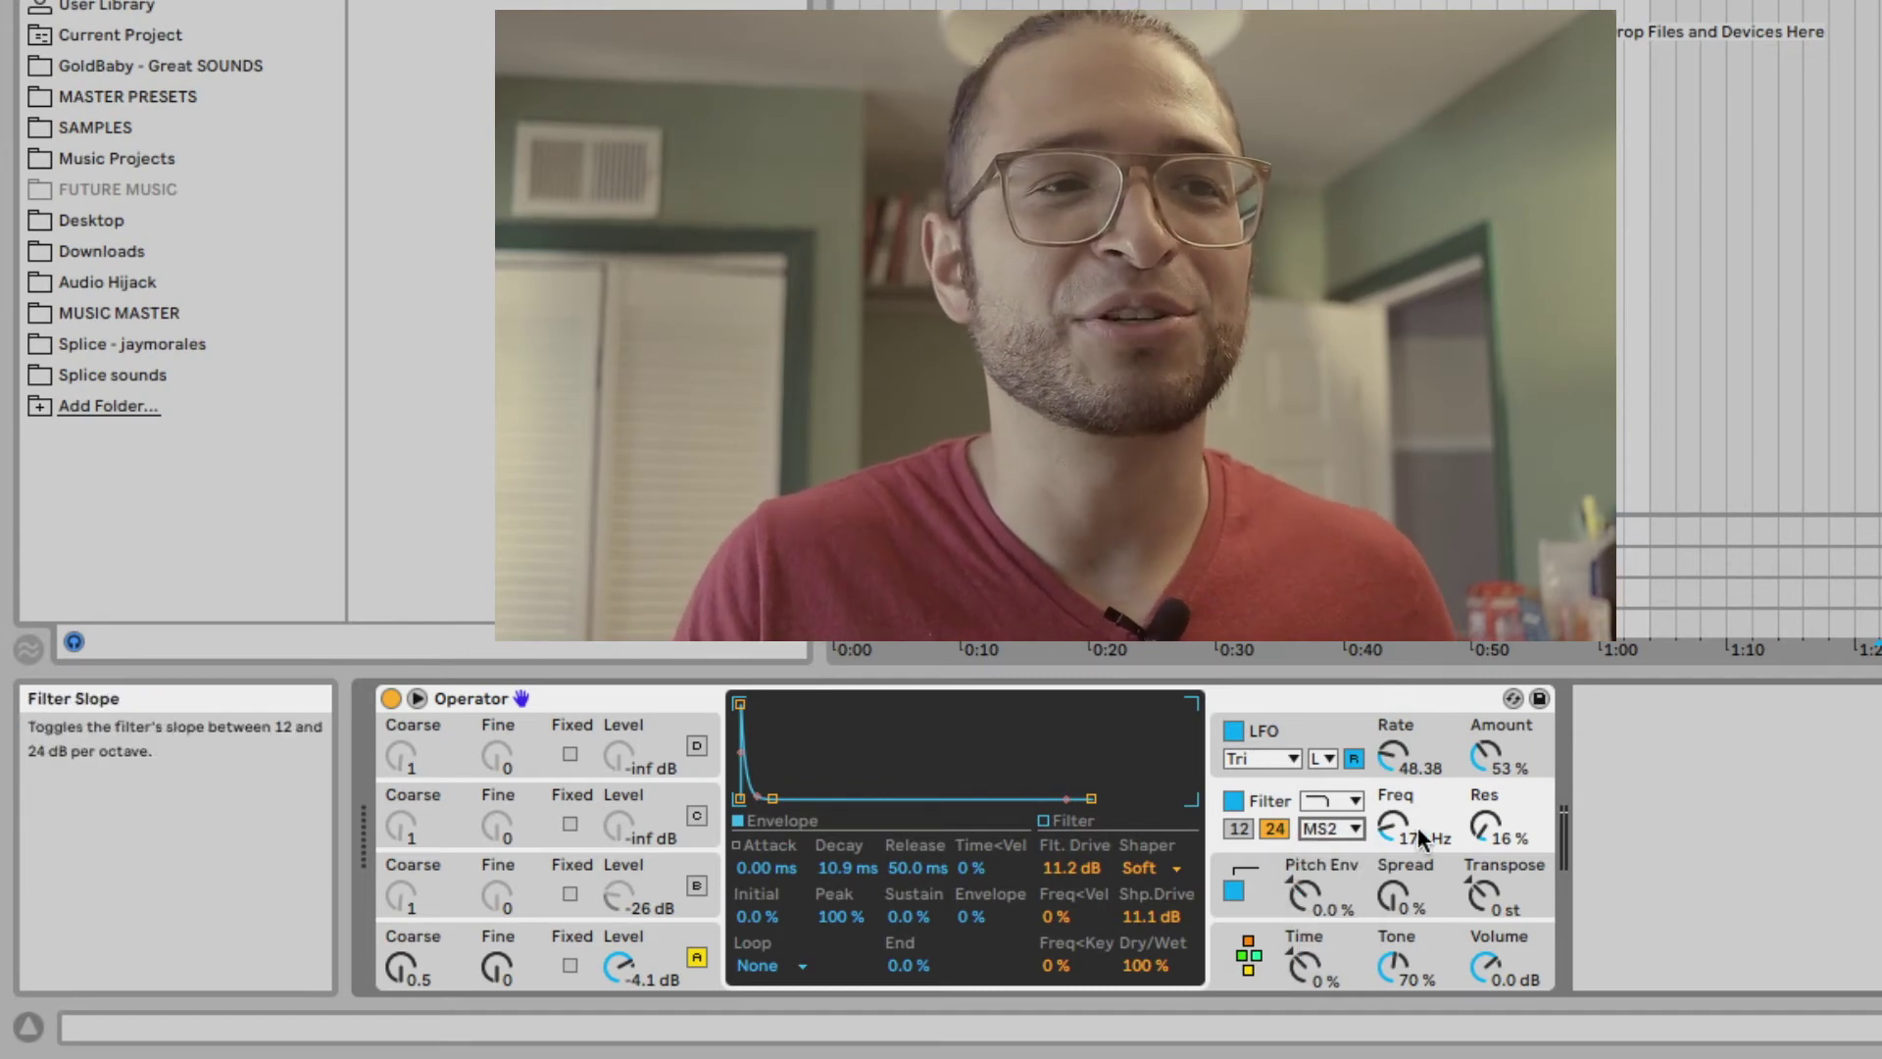
drag(1071, 868, 1071, 818)
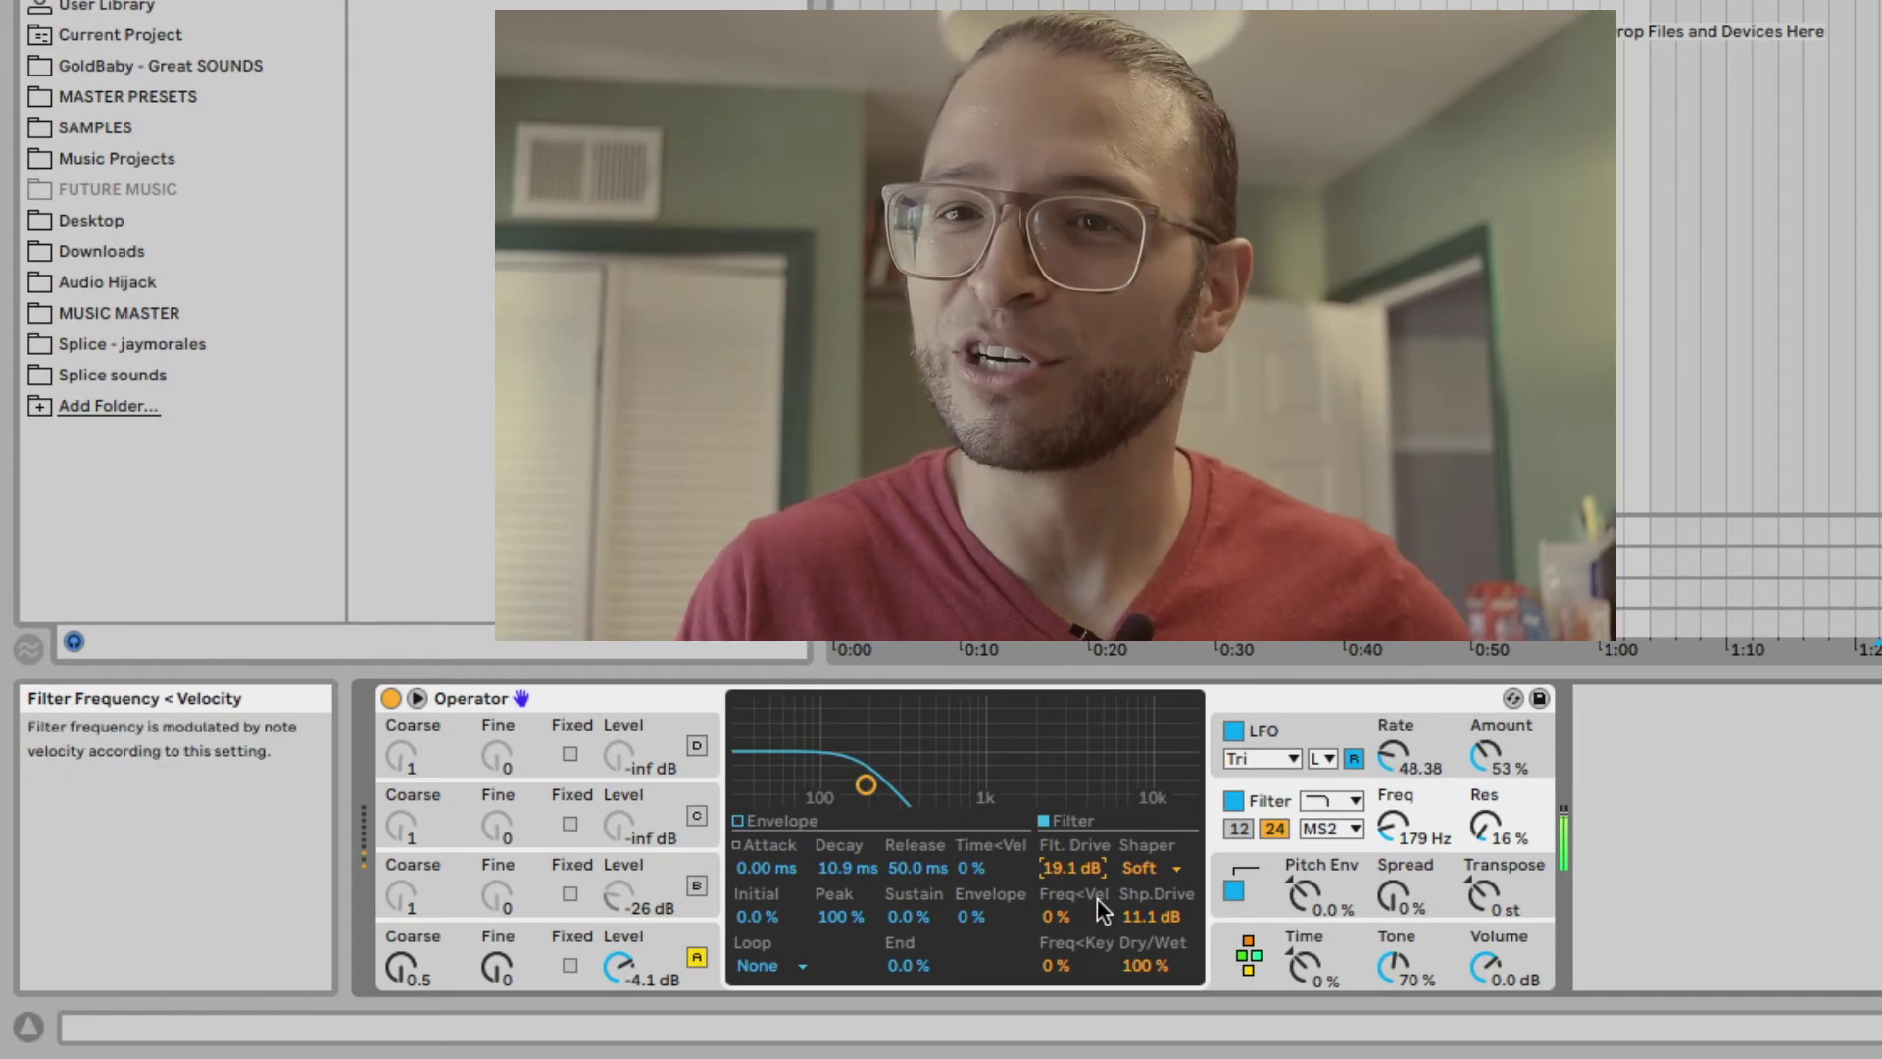